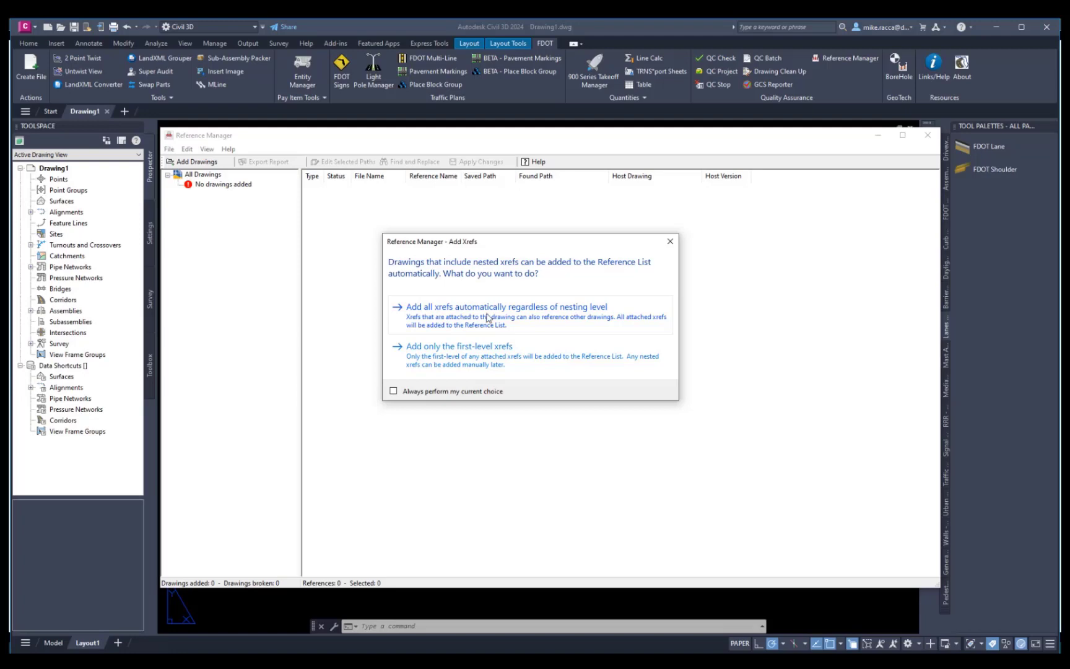
# Add the drawing with all its xrefs regardless of nesting level and widen the Type column of the reference list.
pyautogui.click(488, 318)
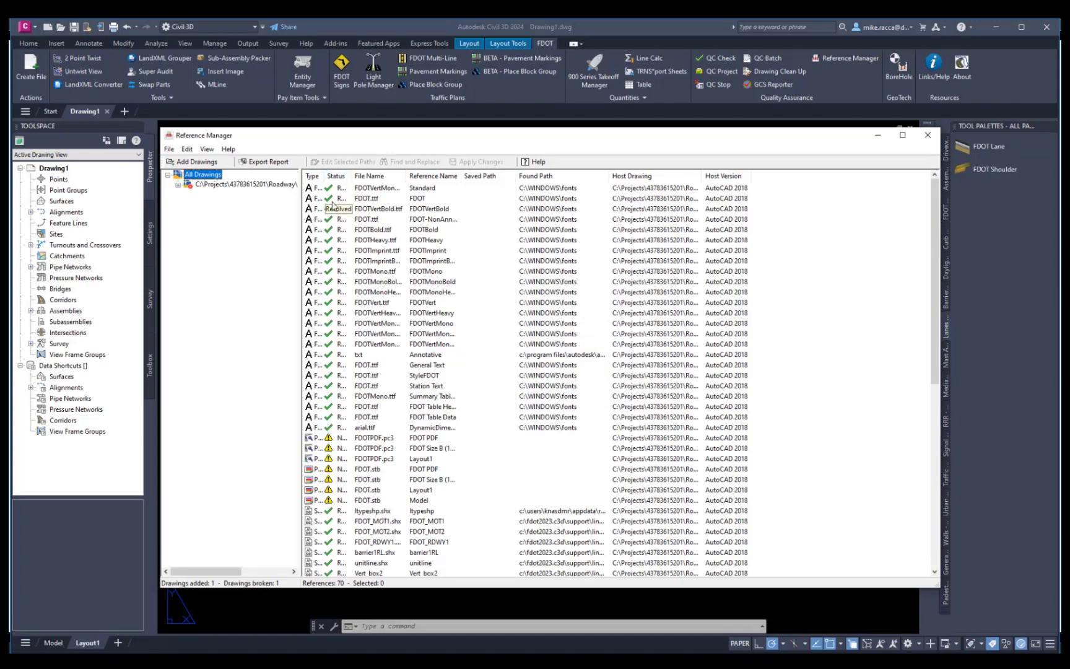
pyautogui.moveTo(325, 177); pyautogui.dragTo(351, 177)
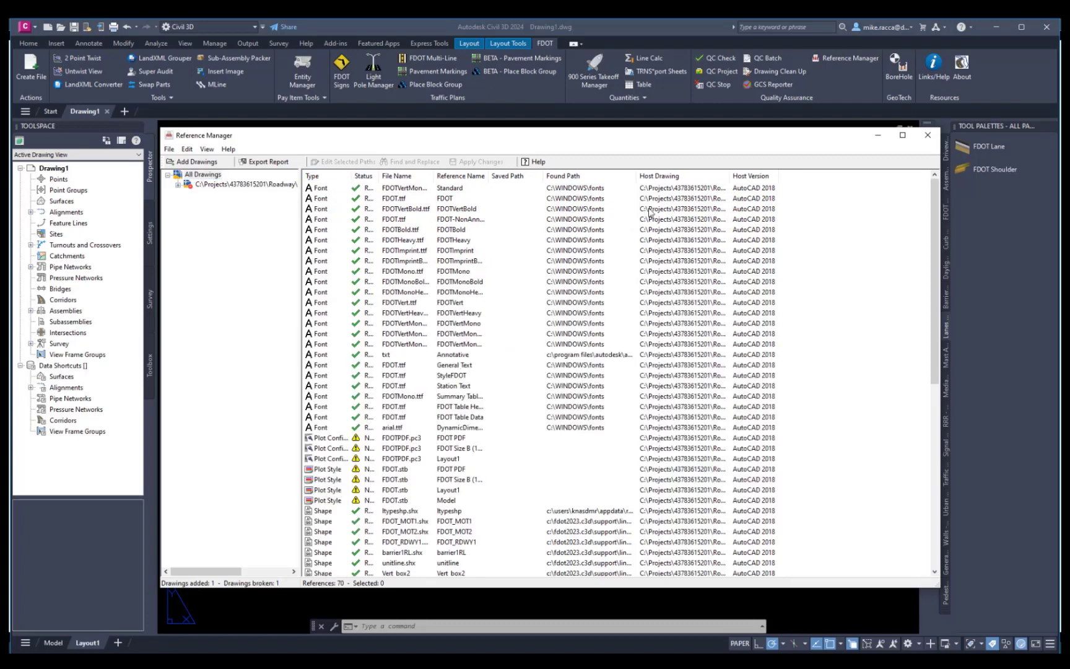
# Expand the added Roadway drawing and review its fonts, plot configurations, plot styles and shapes.
pyautogui.click(178, 184)
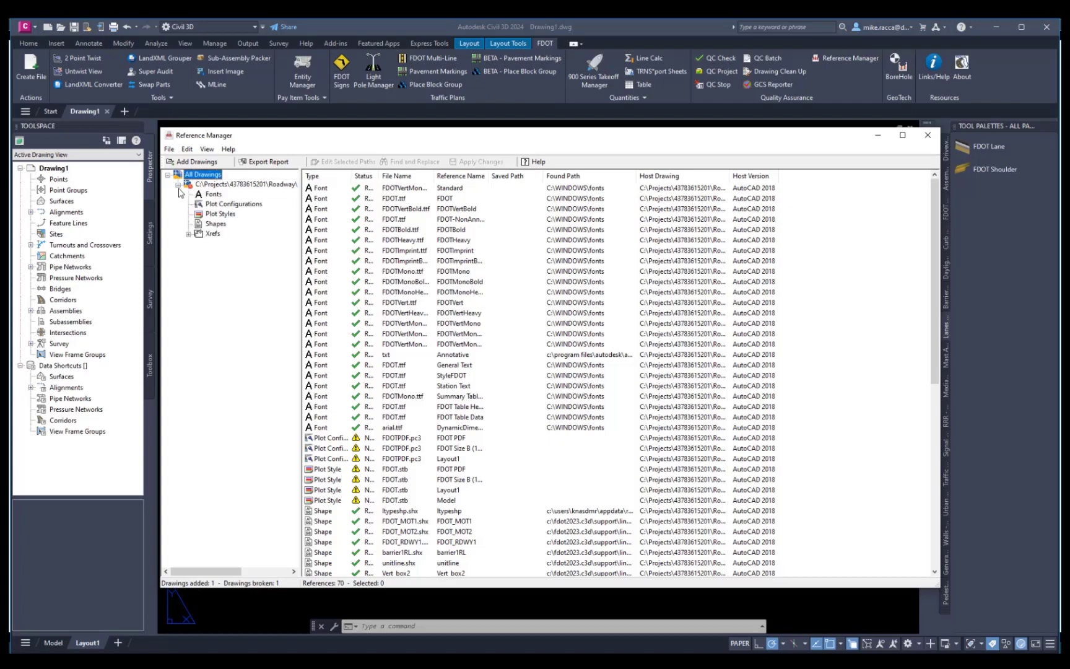
pyautogui.click(213, 195)
pyautogui.click(216, 204)
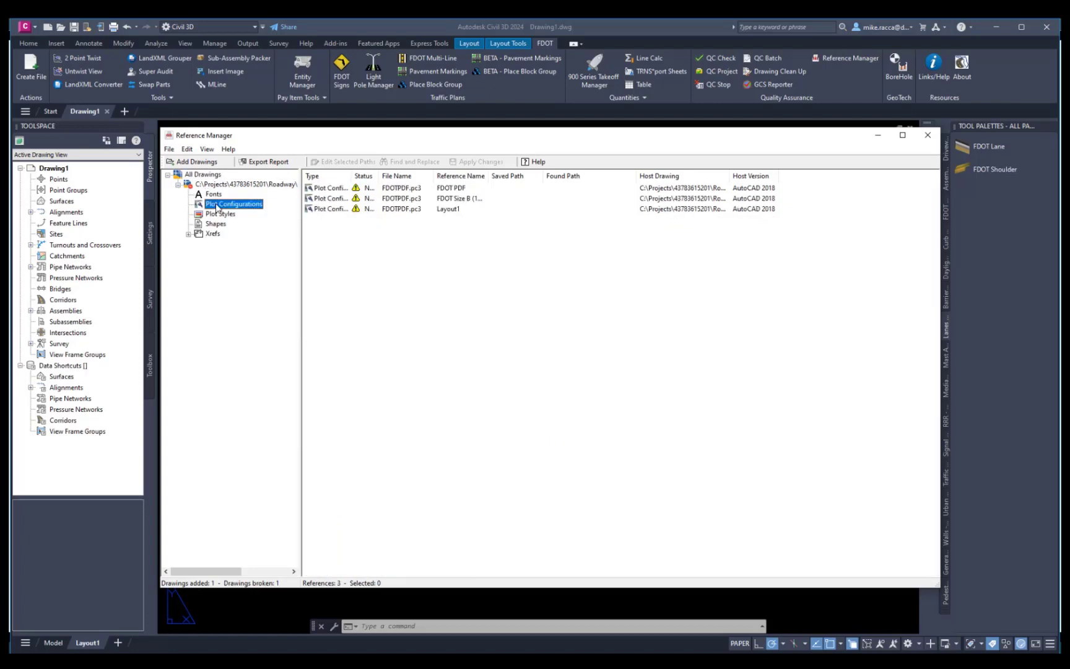
pyautogui.click(216, 213)
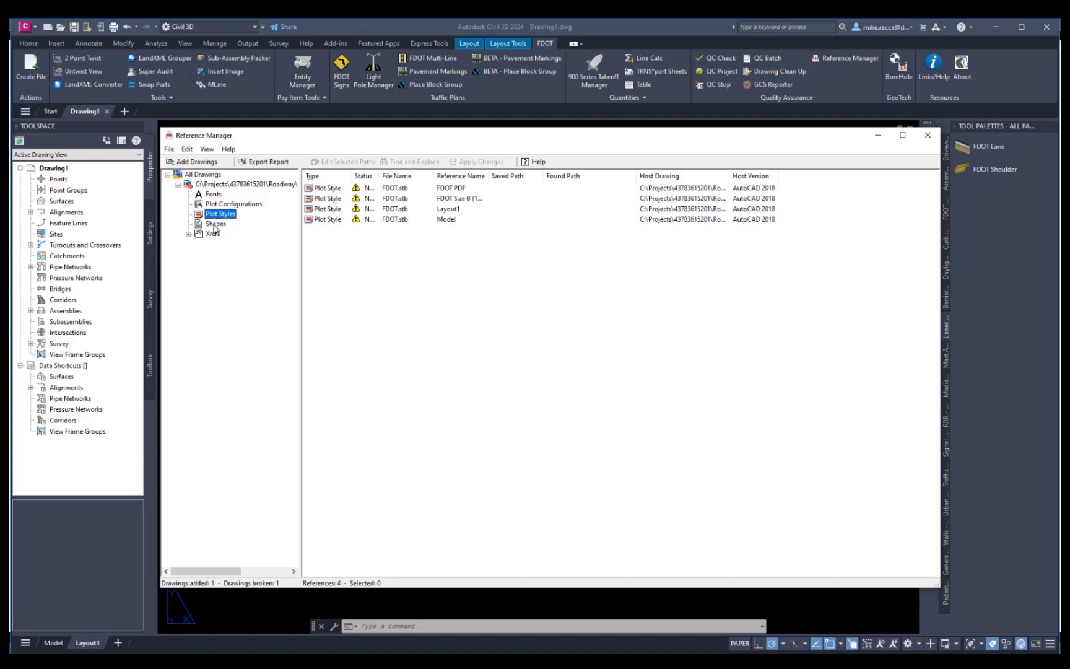
pyautogui.click(215, 224)
# Examine the drawing's Xrefs category and TOPORD01, widening the Status and Saved Path columns to read them fully.
pyautogui.click(213, 233)
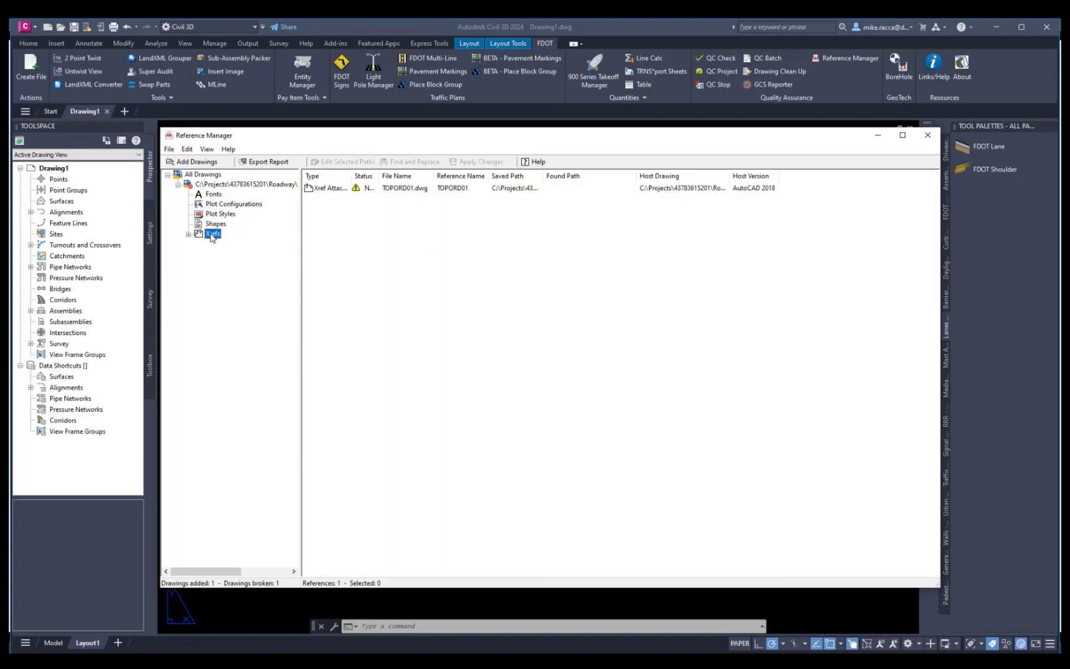
pyautogui.click(189, 235)
pyautogui.click(232, 247)
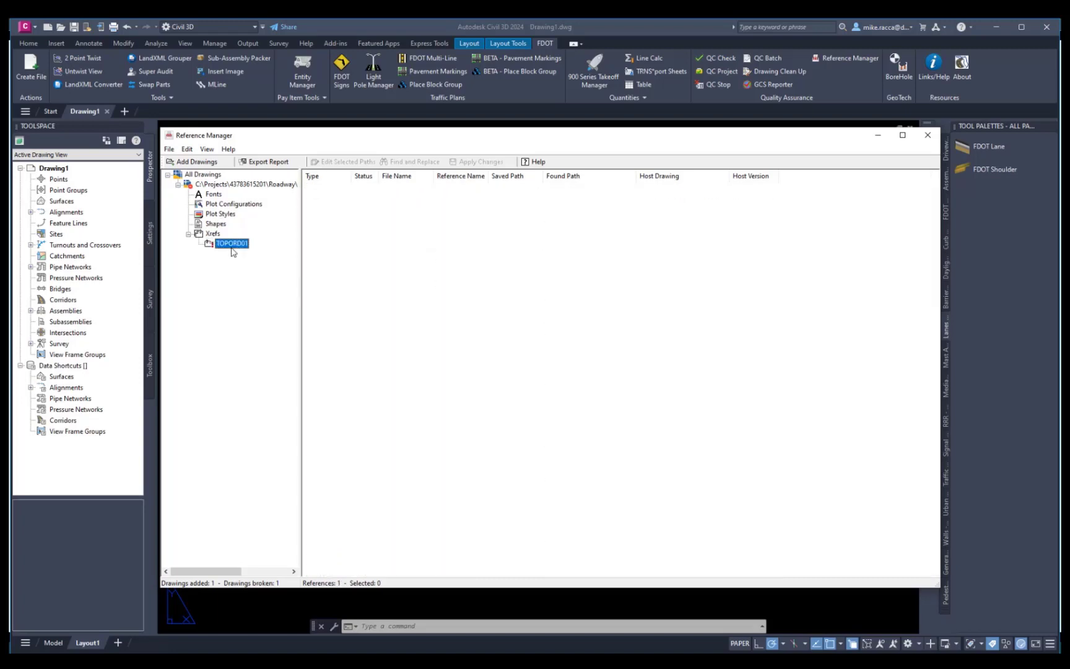
pyautogui.click(214, 234)
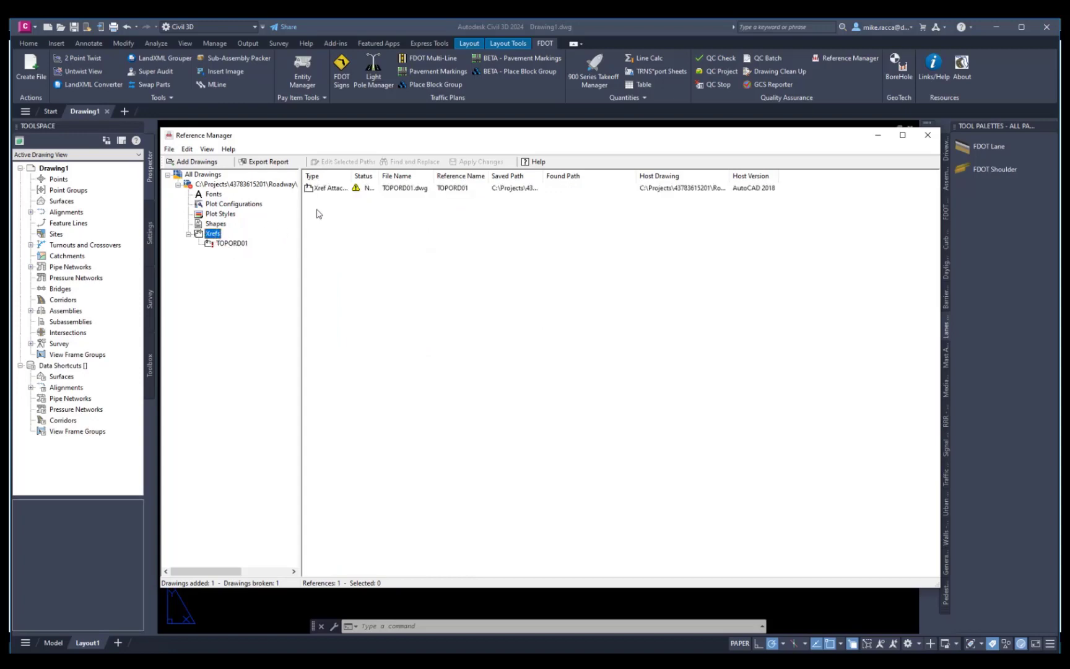
pyautogui.moveTo(381, 176); pyautogui.dragTo(413, 176)
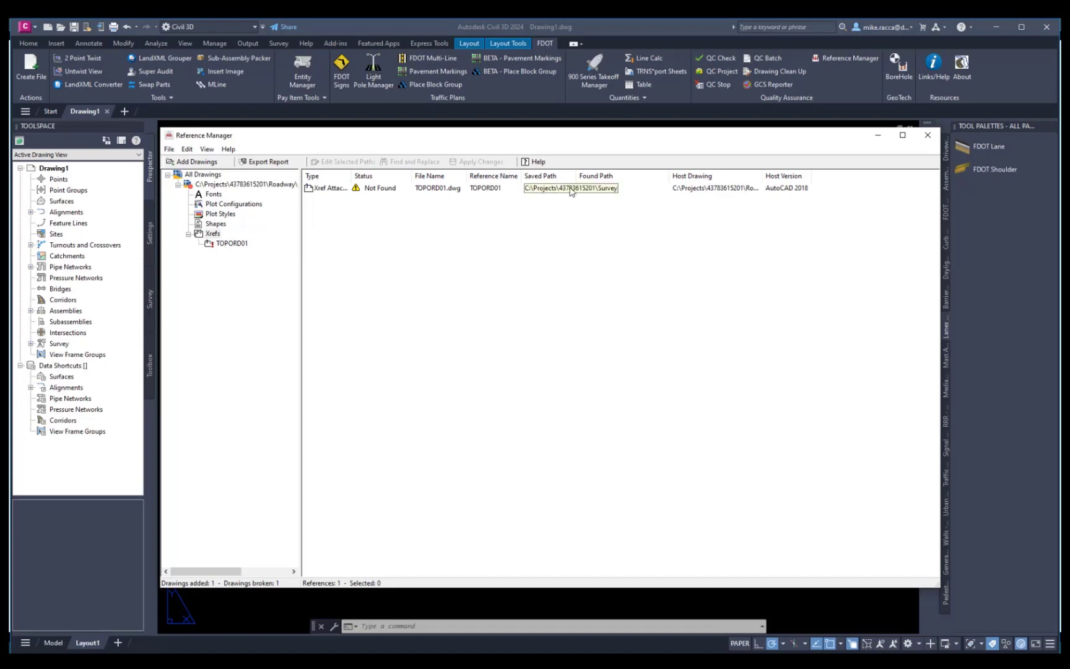
pyautogui.moveTo(577, 177); pyautogui.dragTo(633, 179)
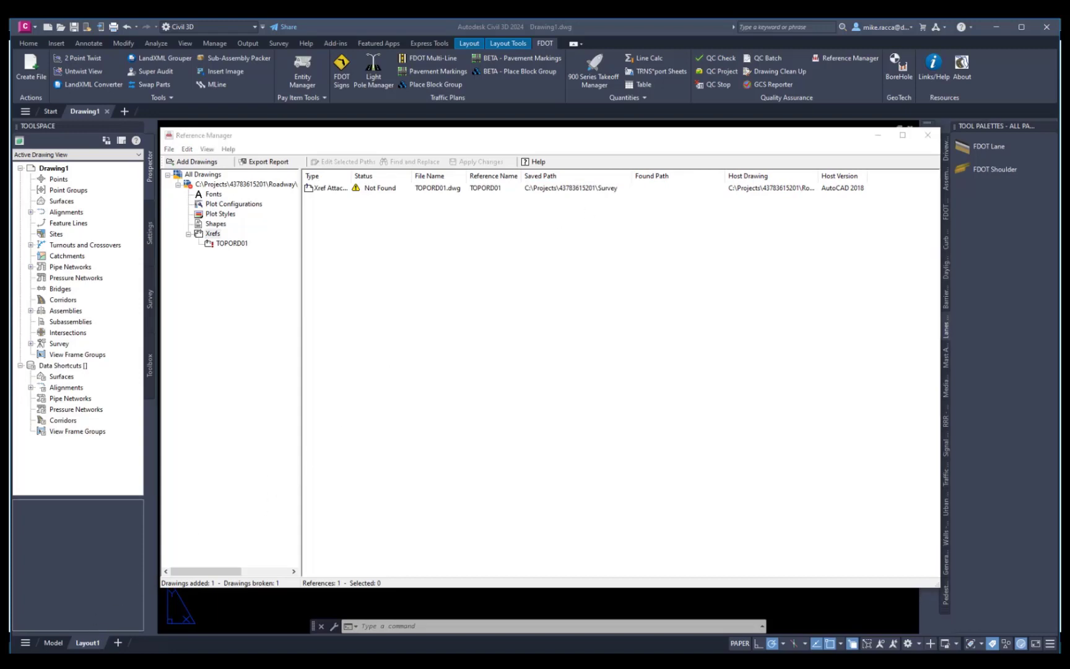
pyautogui.hotkey('alt', 'Tab')
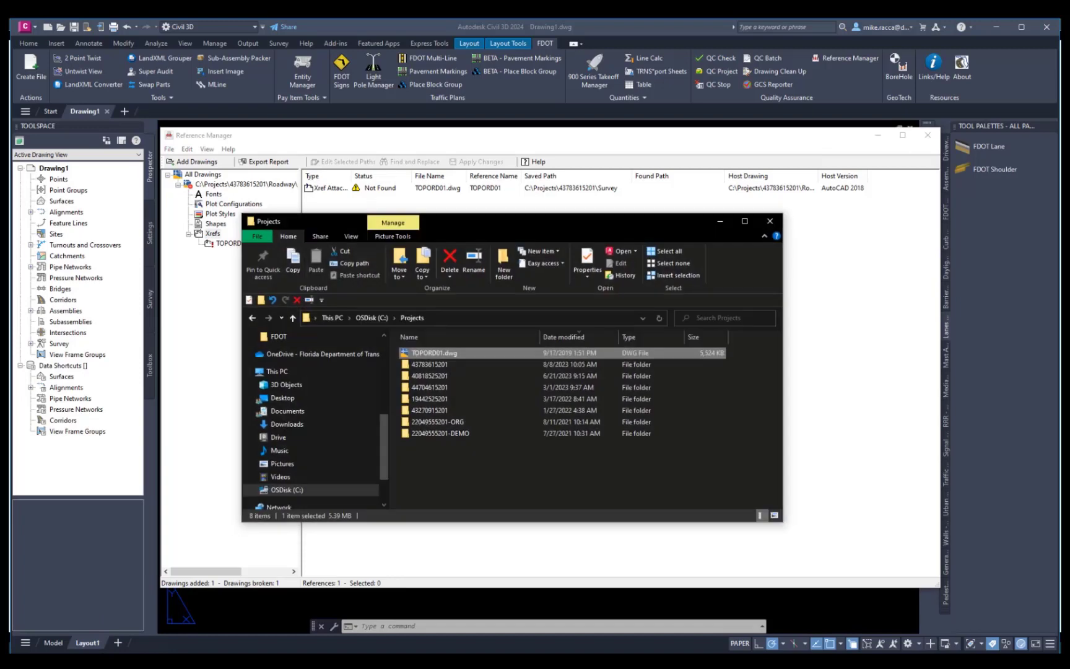
pyautogui.rightClick(419, 354)
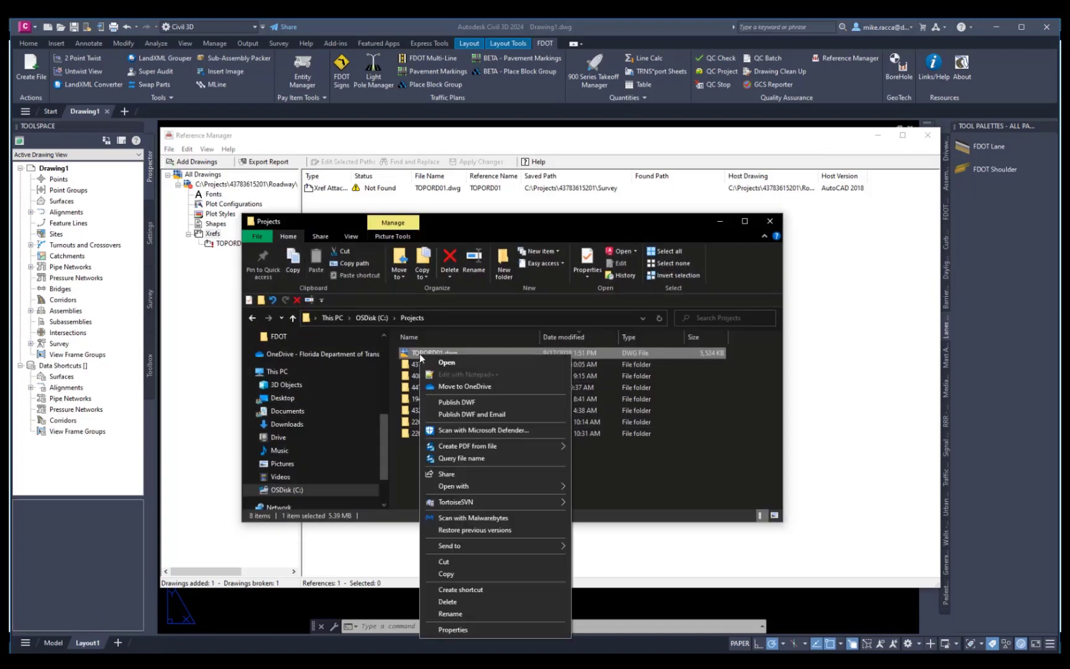
pyautogui.click(454, 561)
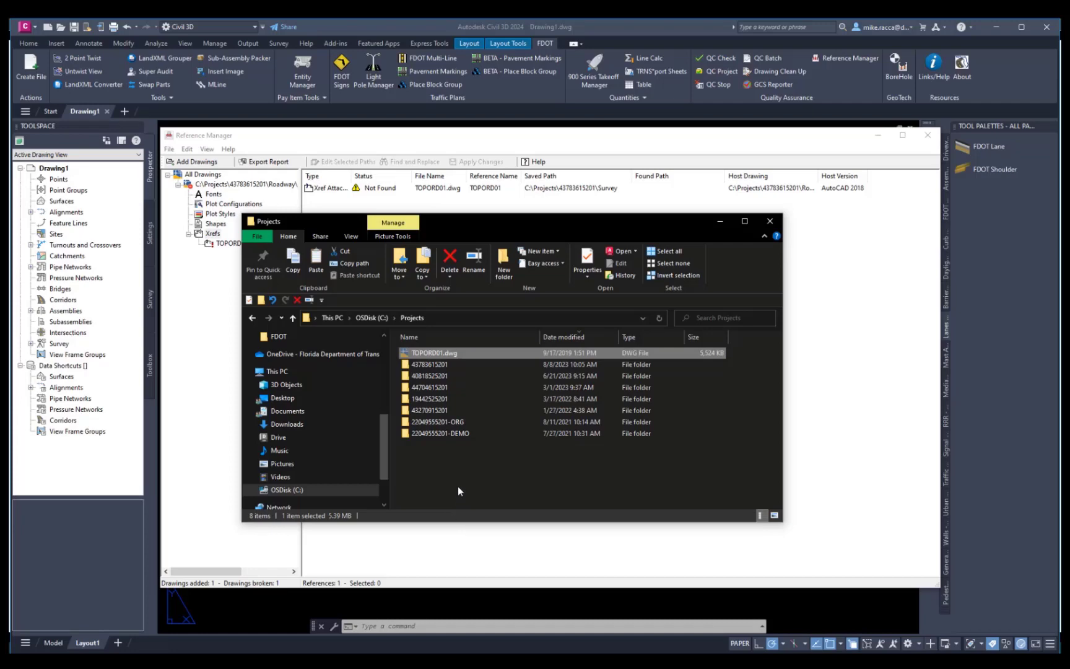
pyautogui.doubleClick(428, 366)
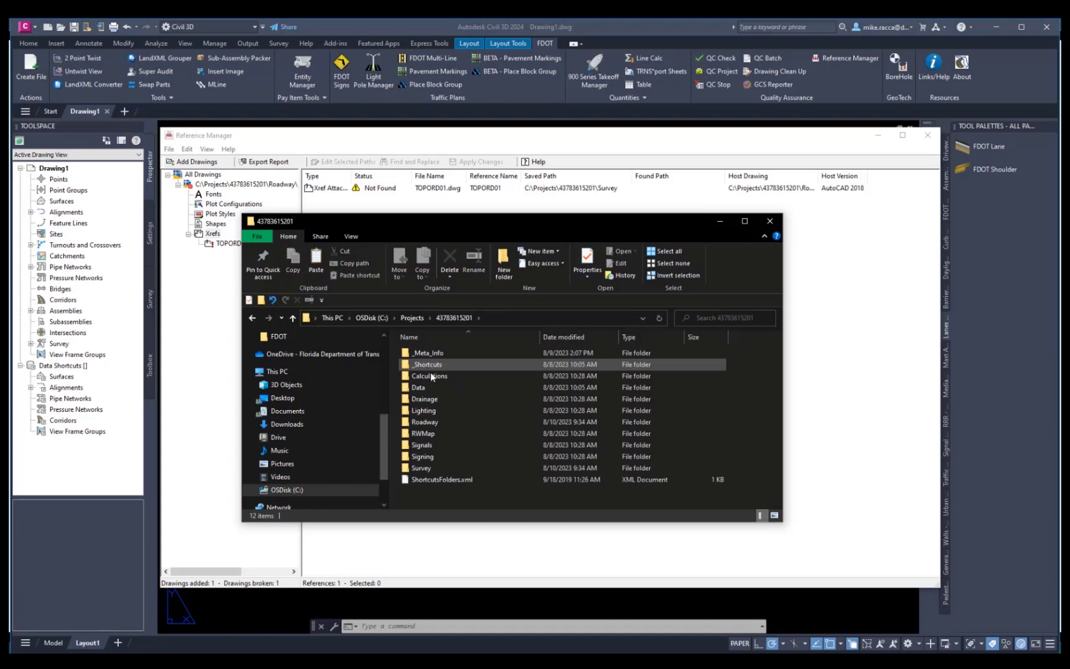
pyautogui.doubleClick(441, 470)
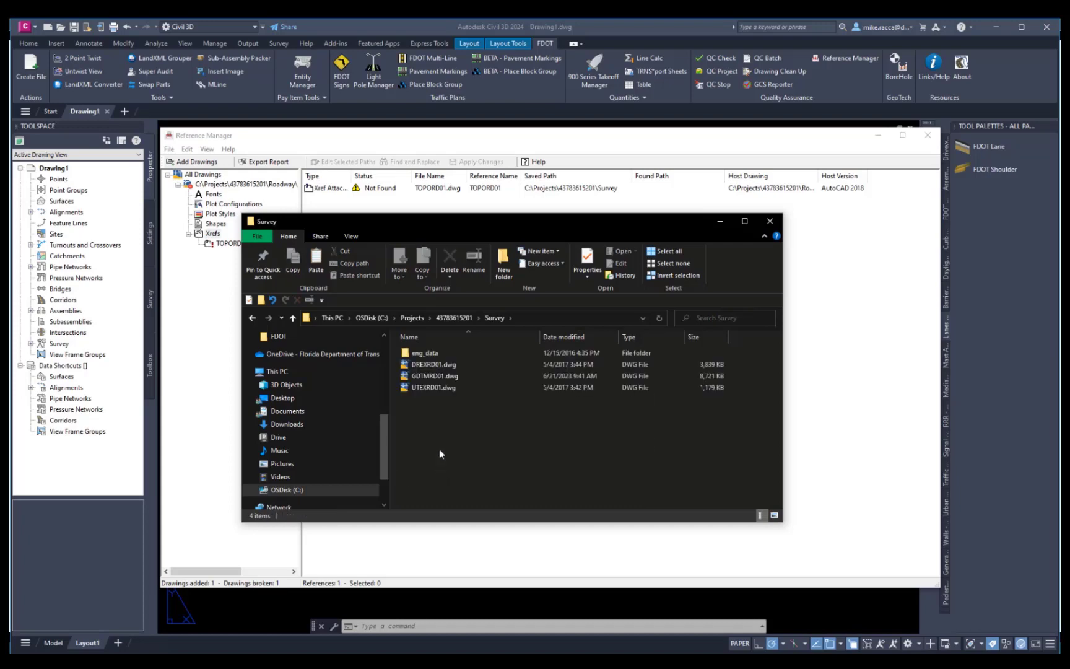
pyautogui.rightClick(425, 415)
pyautogui.click(460, 490)
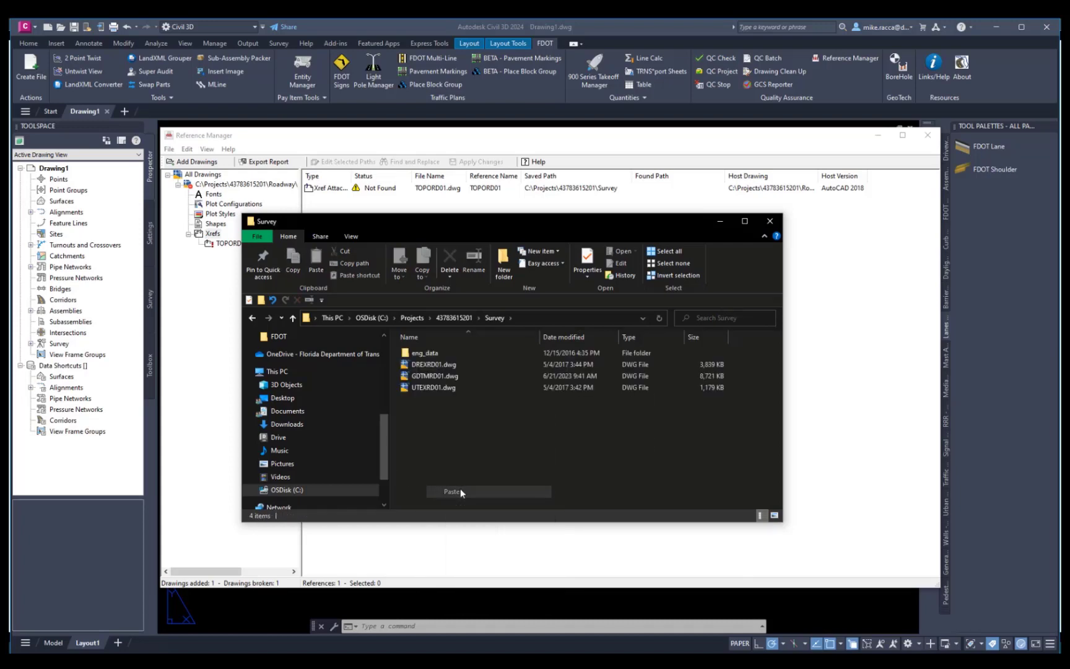
pyautogui.click(720, 221)
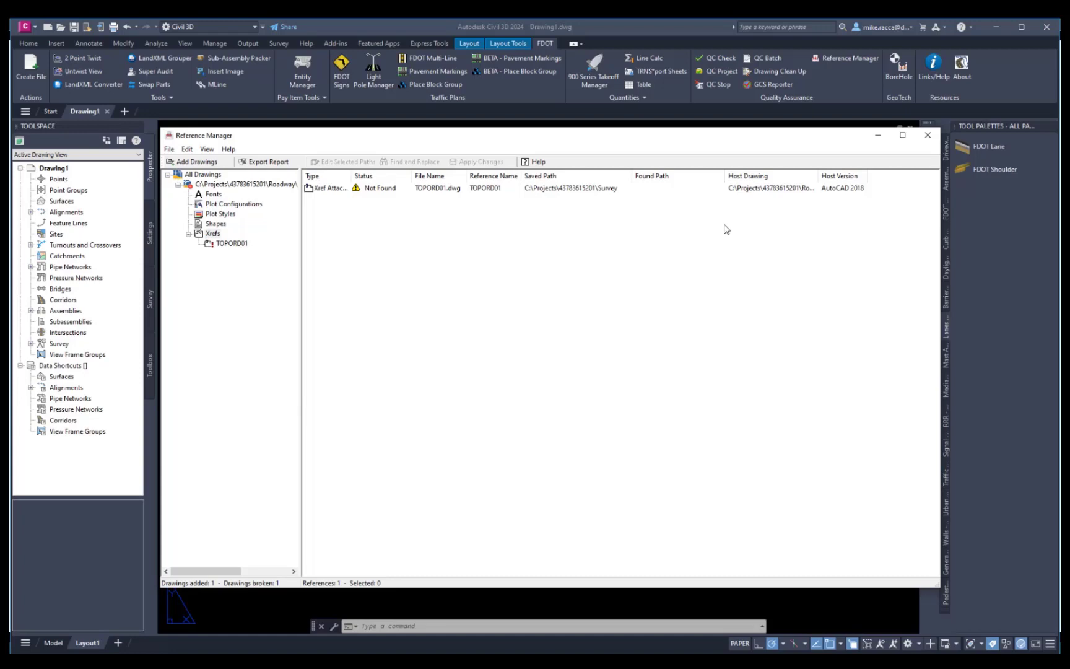
pyautogui.click(681, 190)
pyautogui.doubleClick(679, 190)
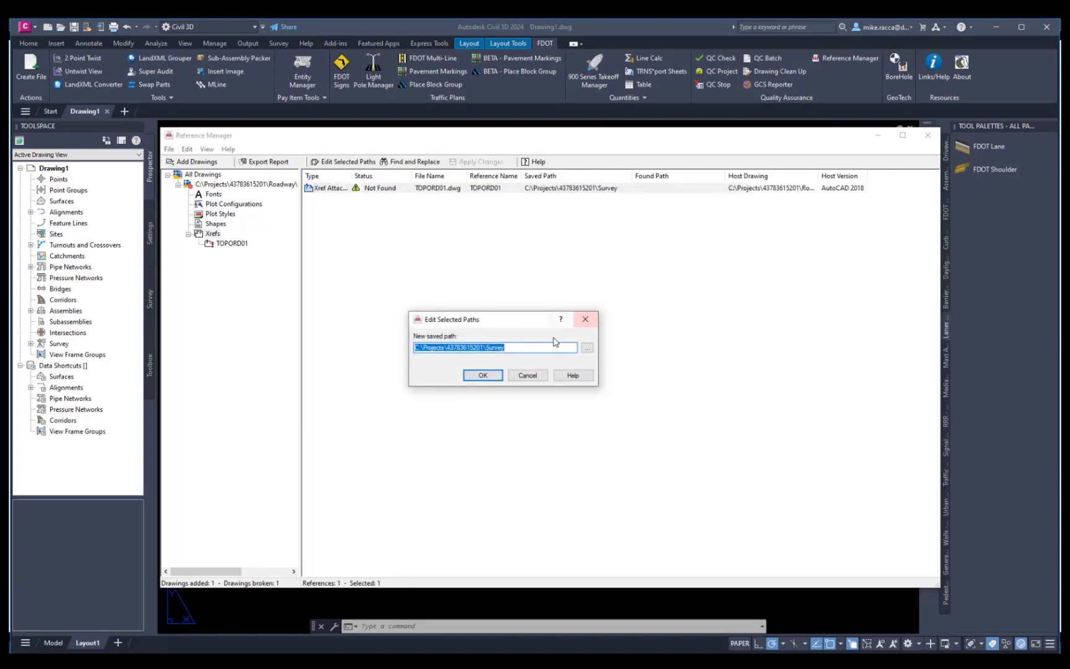
pyautogui.click(587, 350)
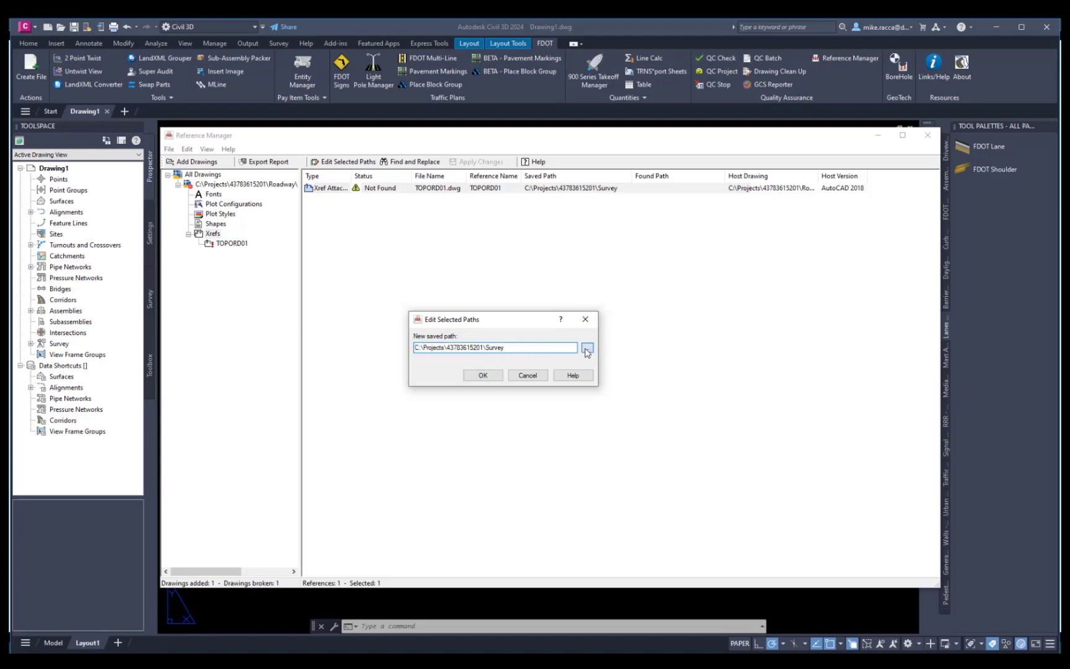
pyautogui.scroll(2, 529, 347)
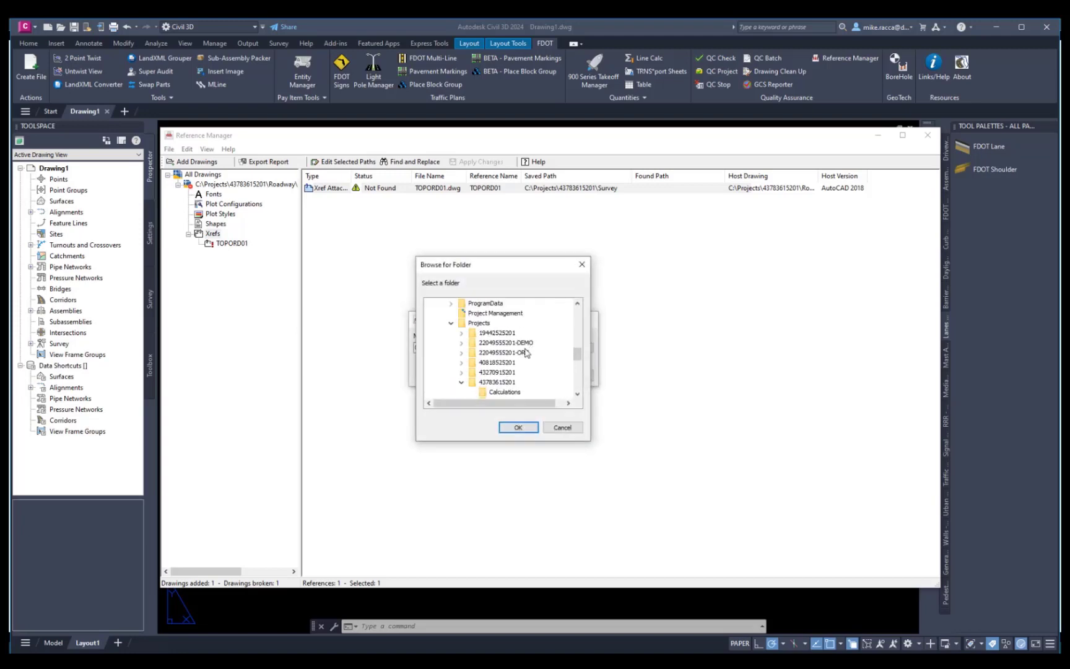
pyautogui.scroll(-2, 526, 356)
pyautogui.scroll(-3, 525, 363)
pyautogui.click(496, 353)
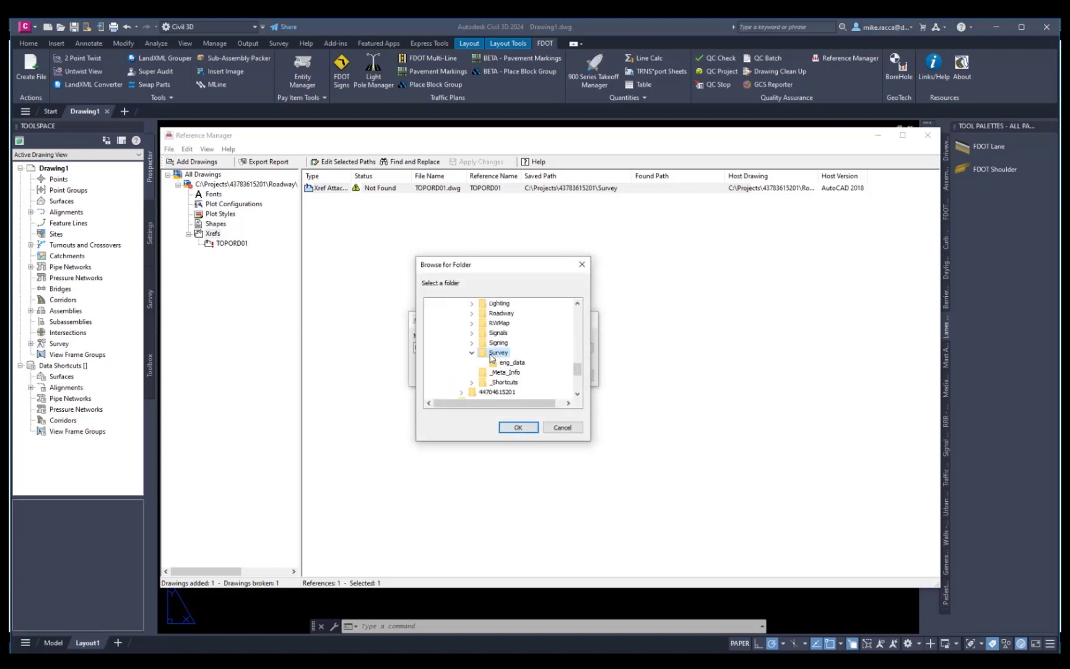
pyautogui.click(518, 427)
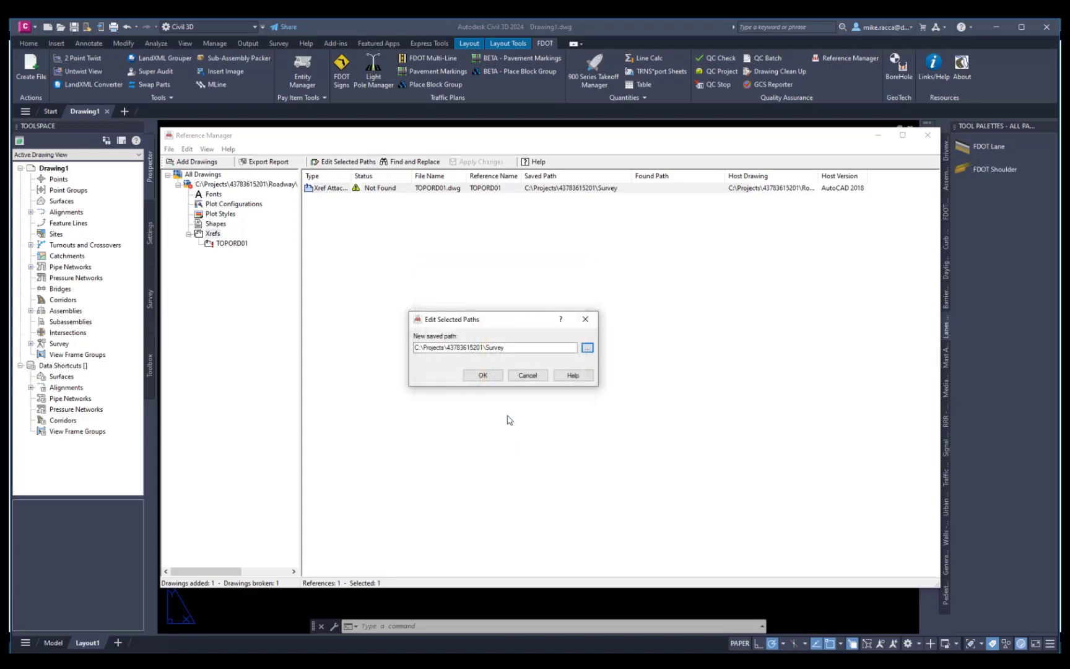
pyautogui.click(484, 376)
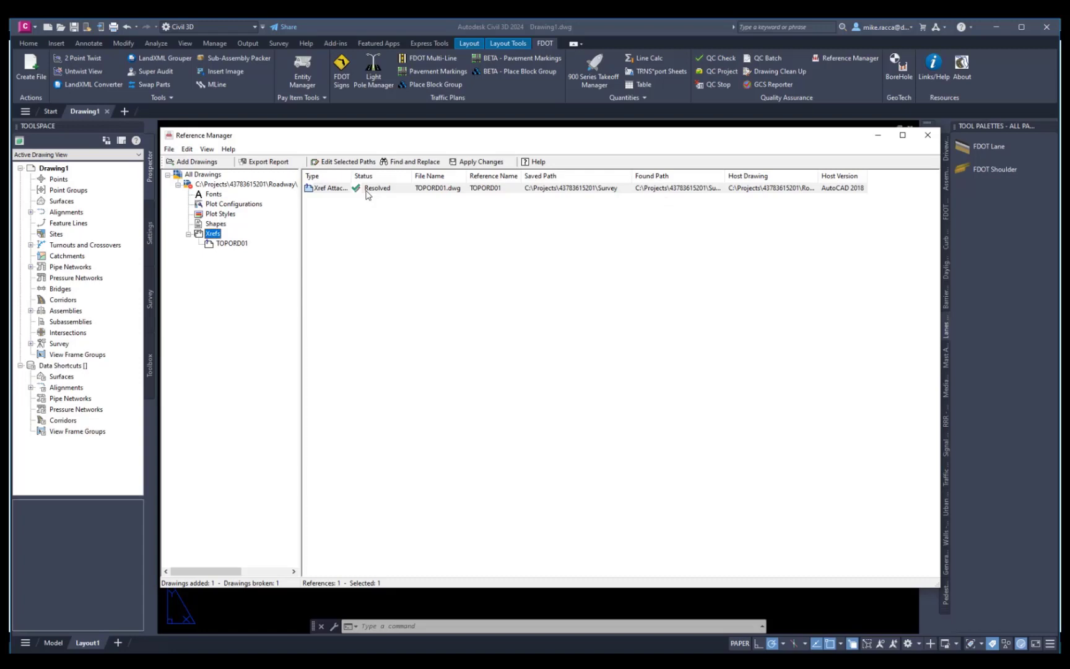
# Apply the TOPORD01 path change to the host drawing, dismiss the summary and exit Reference Manager.
pyautogui.click(485, 163)
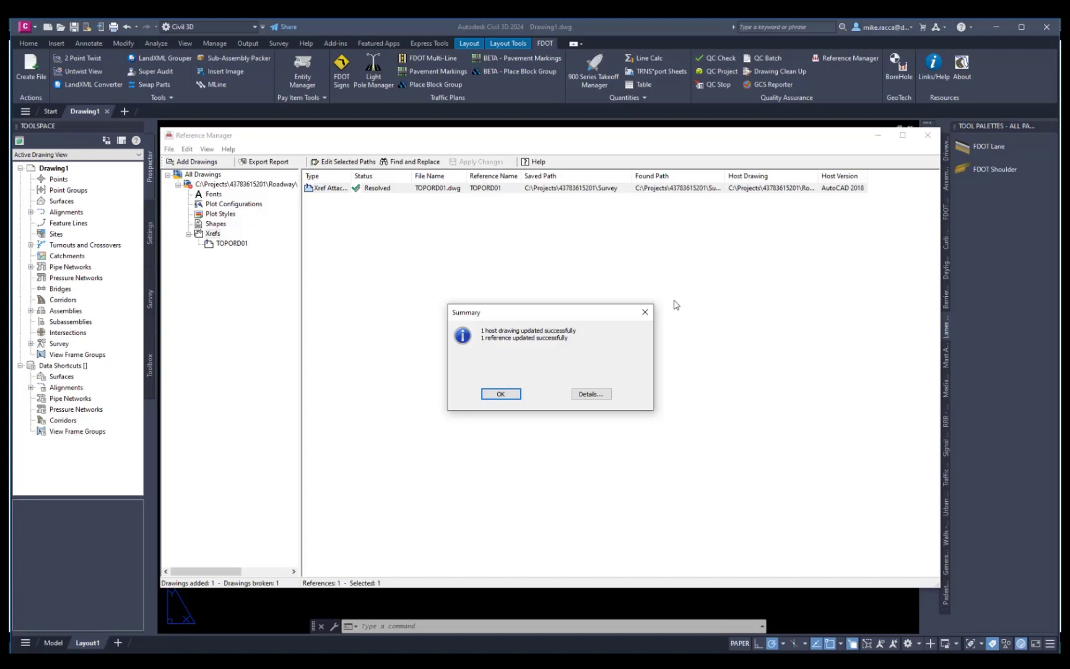
pyautogui.click(499, 396)
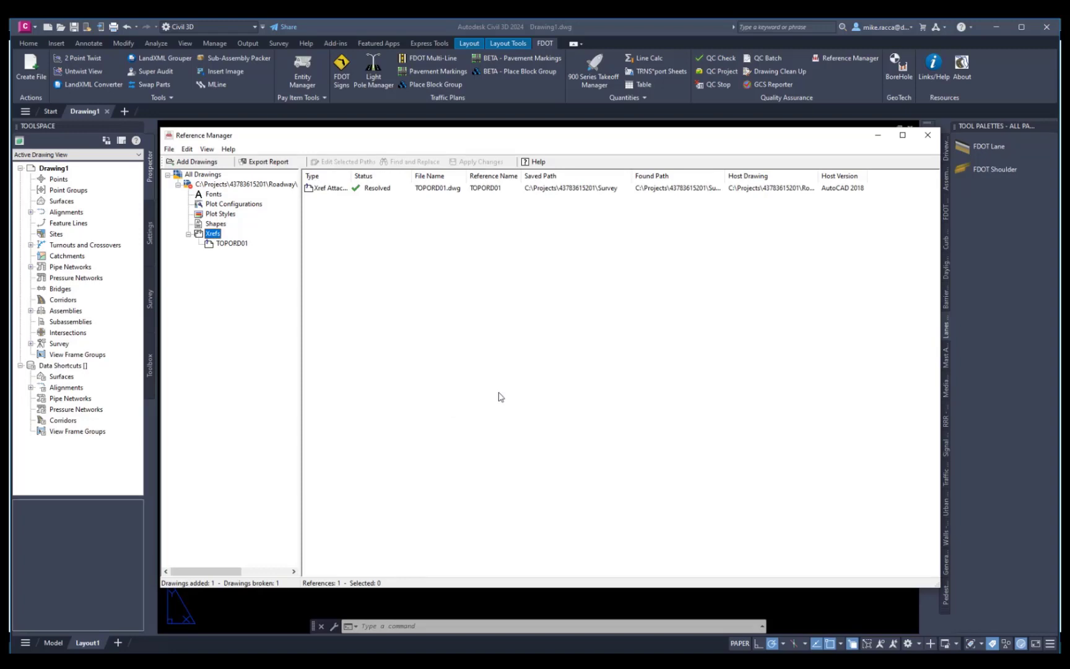
pyautogui.click(169, 150)
pyautogui.click(185, 222)
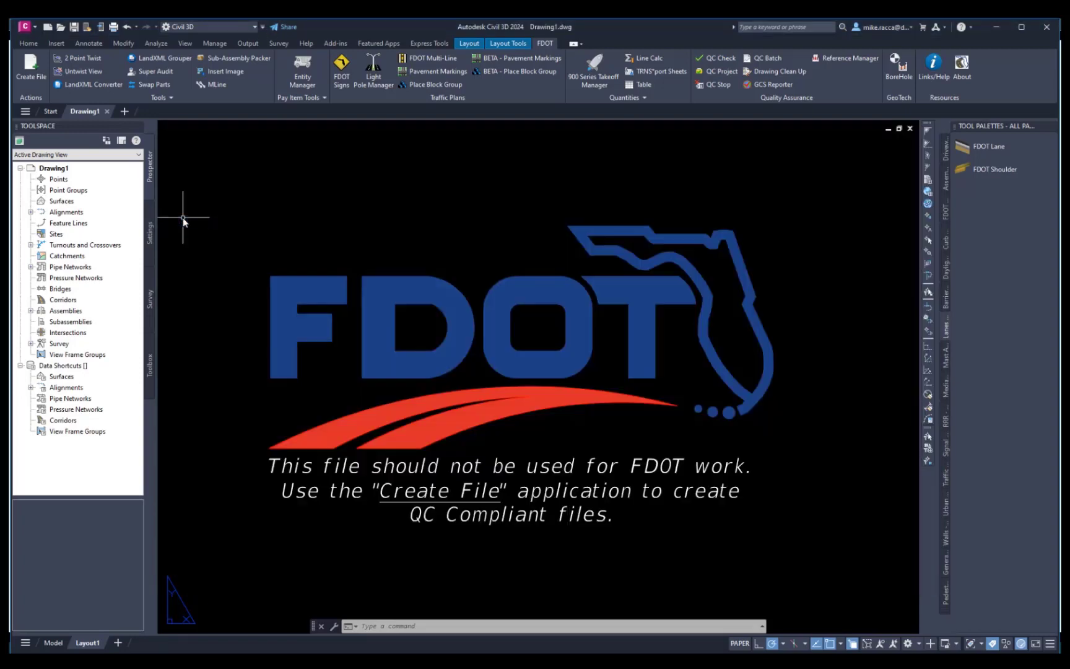
pyautogui.click(820, 62)
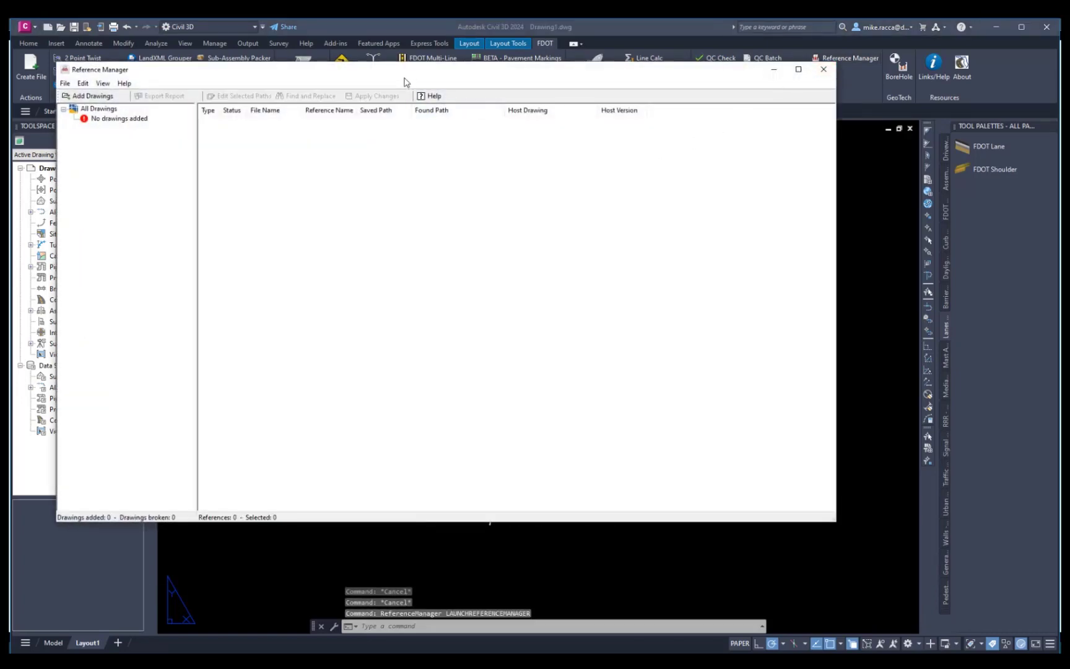
pyautogui.moveTo(404, 82); pyautogui.dragTo(516, 133)
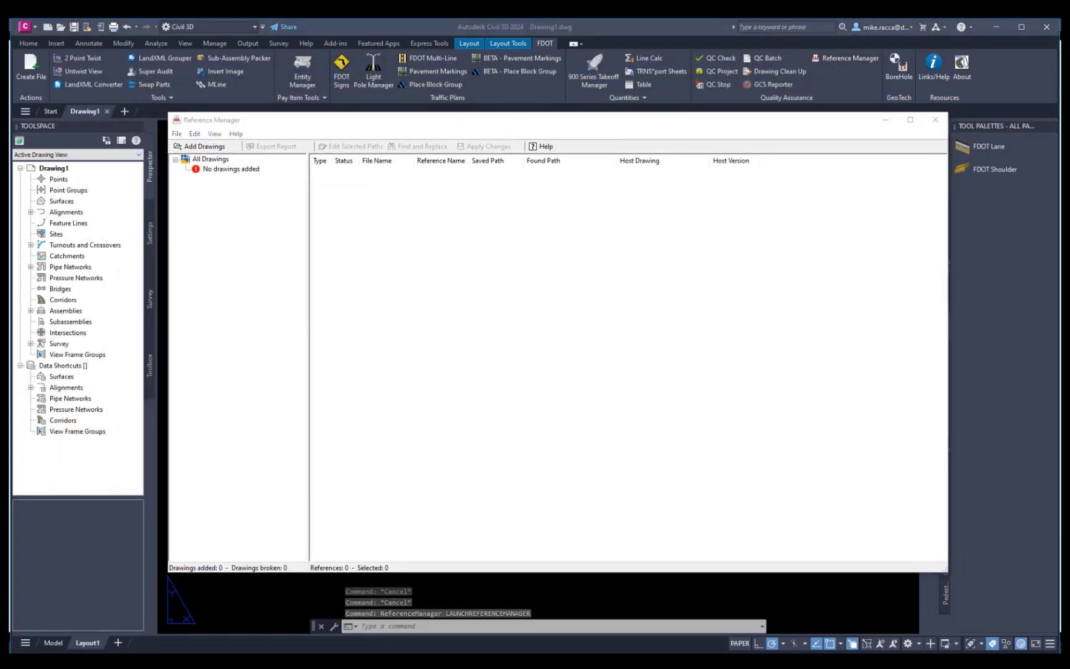
pyautogui.hotkey('alt', 'Tab')
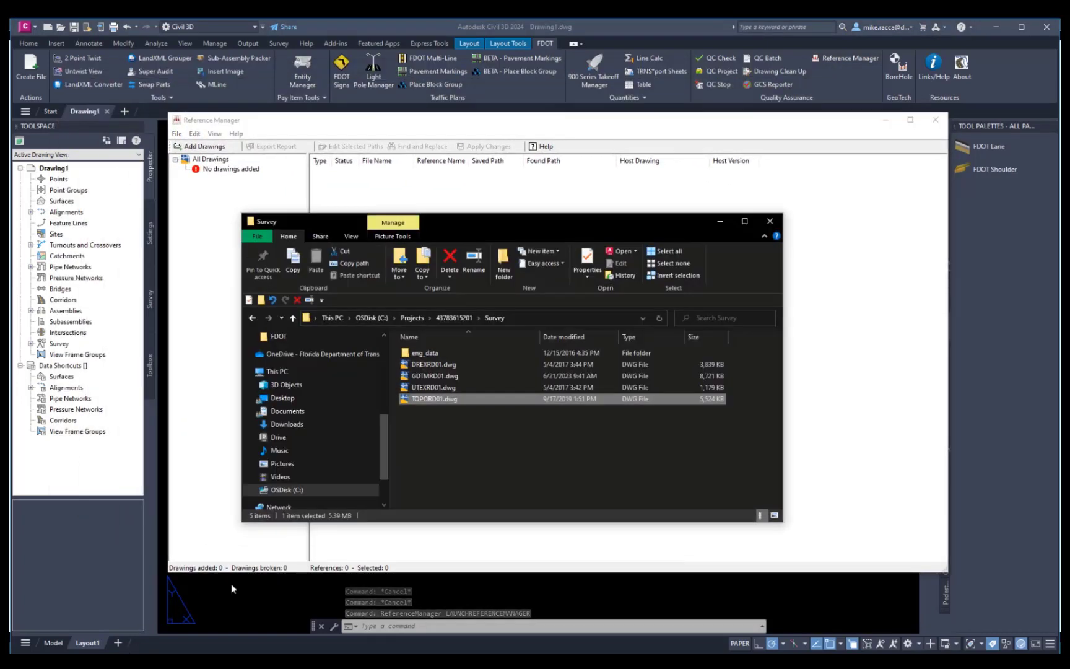
pyautogui.click(413, 318)
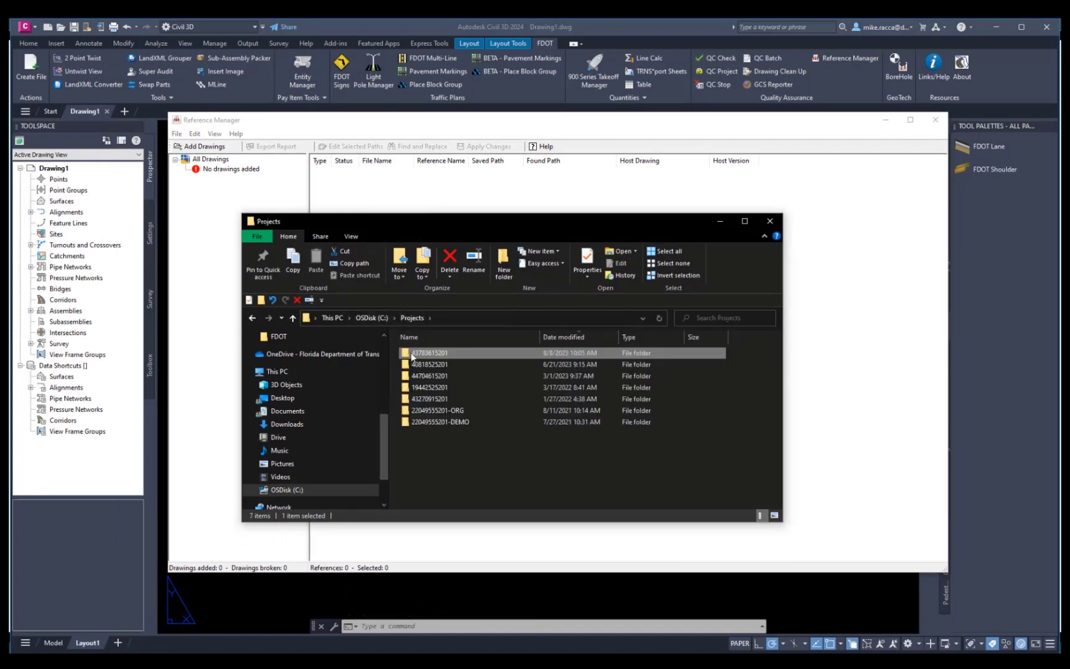
pyautogui.moveTo(432, 354); pyautogui.dragTo(433, 204)
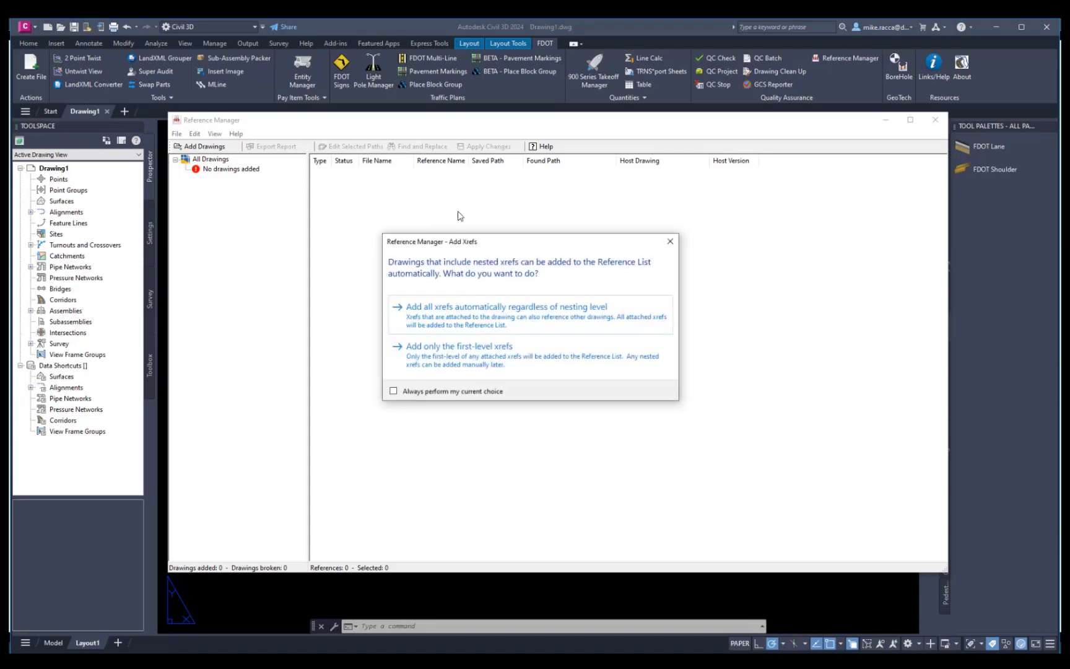
pyautogui.click(453, 317)
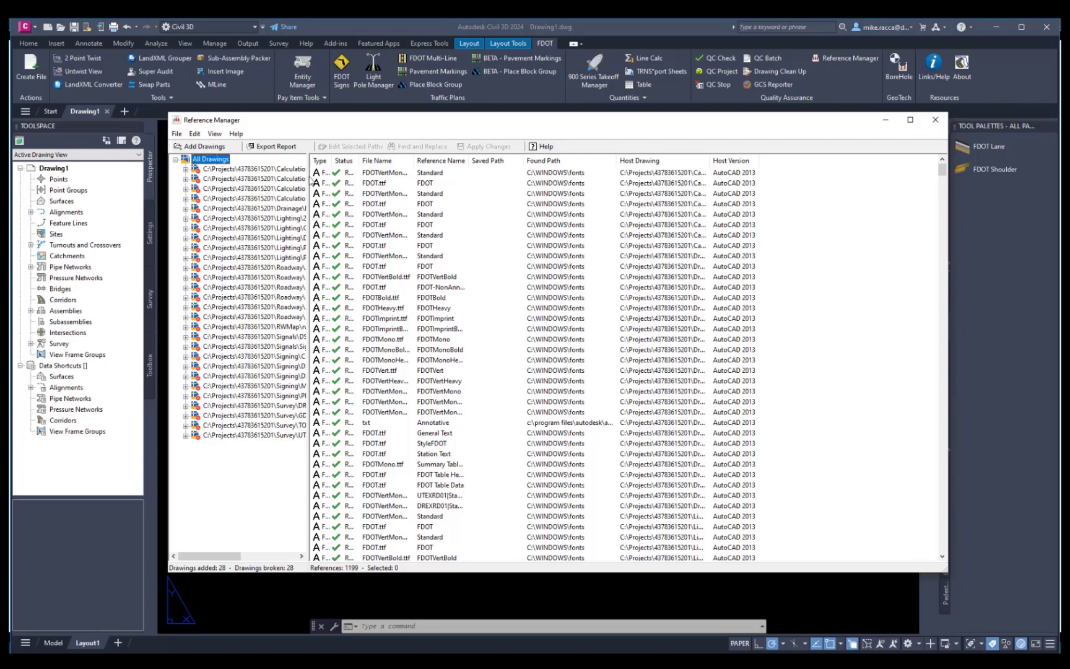
# Widen the drawing tree to show the full paths and inspect the reference categories of the first Calculations drawing.
pyautogui.moveTo(312, 179); pyautogui.dragTo(368, 179)
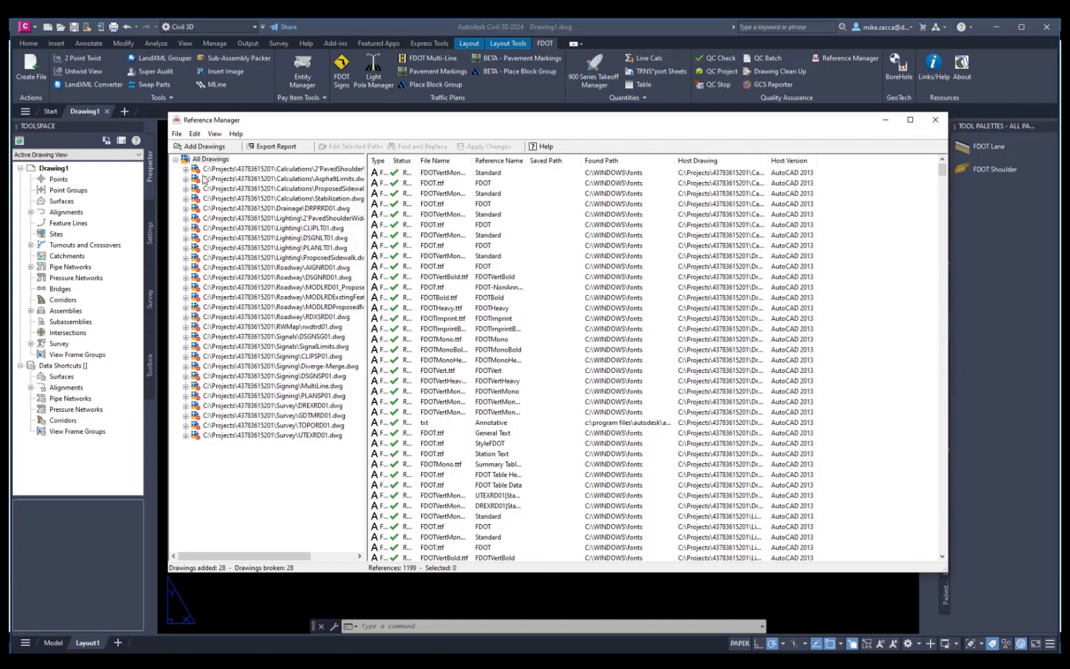
pyautogui.click(187, 170)
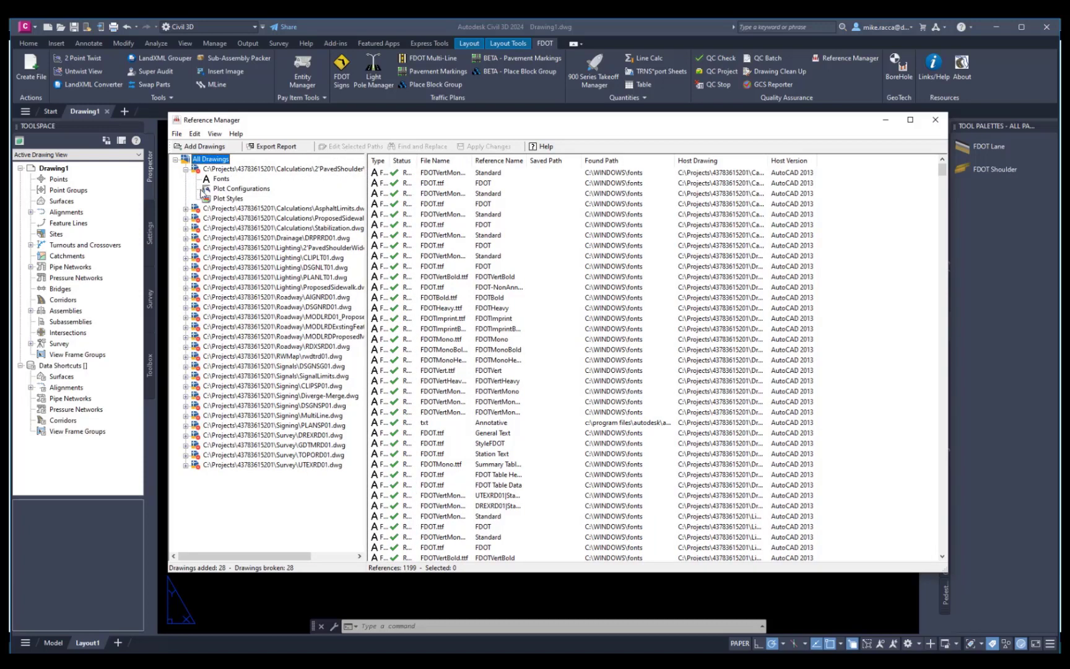
pyautogui.click(186, 169)
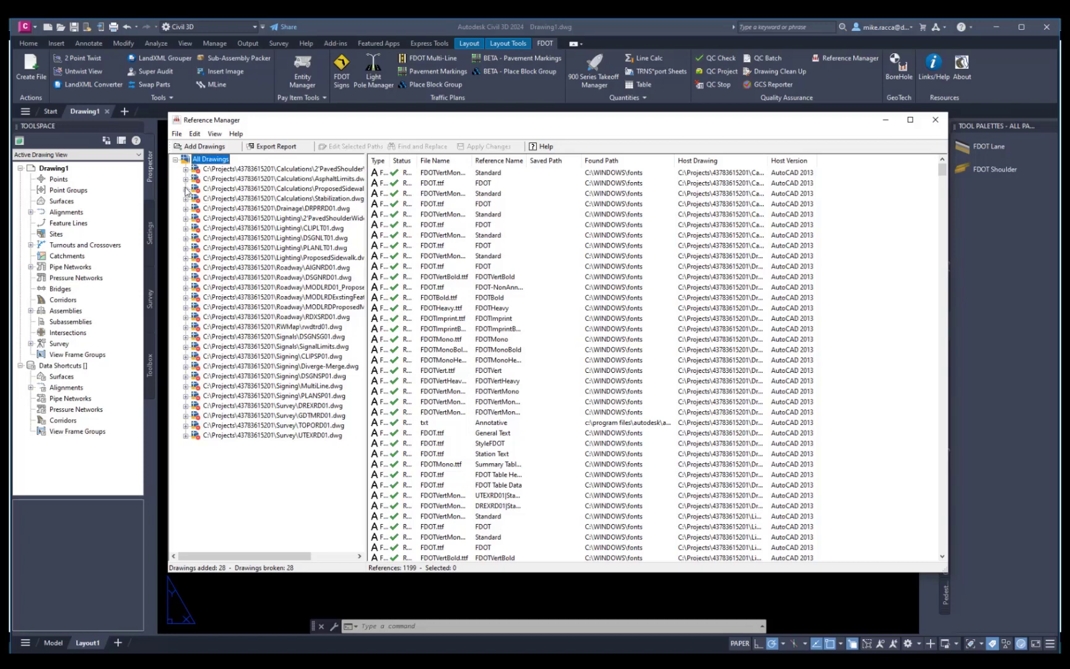
# Examine the TOPORD01 xref and other reference categories under the Roadway MODLRDExstingFeatures drawing in the project tree.
pyautogui.click(186, 189)
pyautogui.click(186, 189)
pyautogui.click(185, 287)
pyautogui.click(186, 288)
pyautogui.click(186, 297)
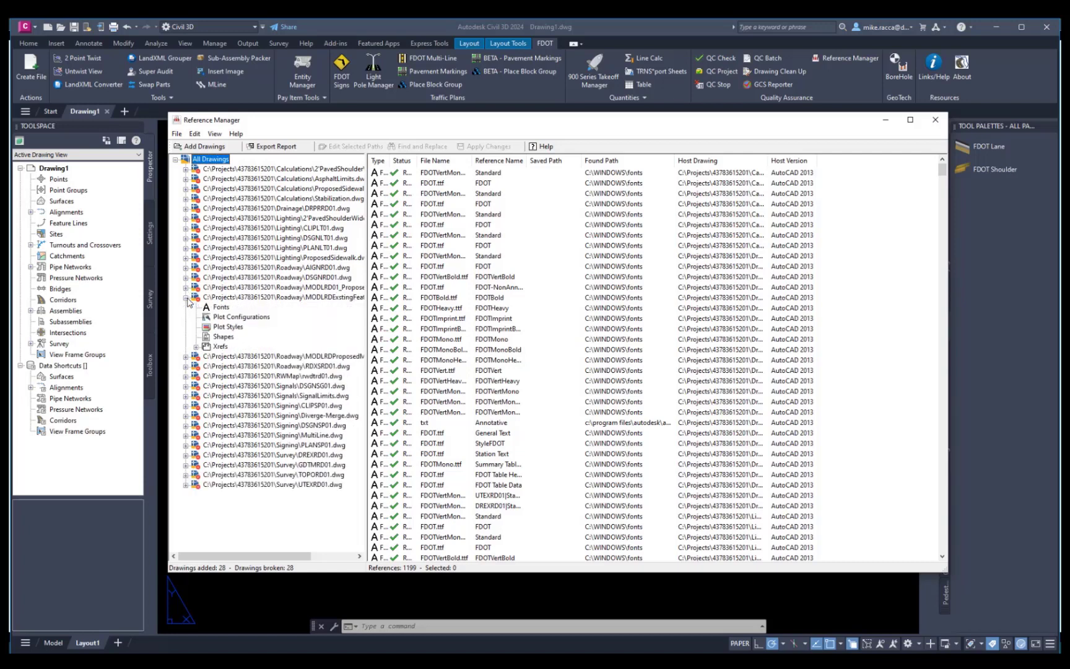
pyautogui.click(197, 347)
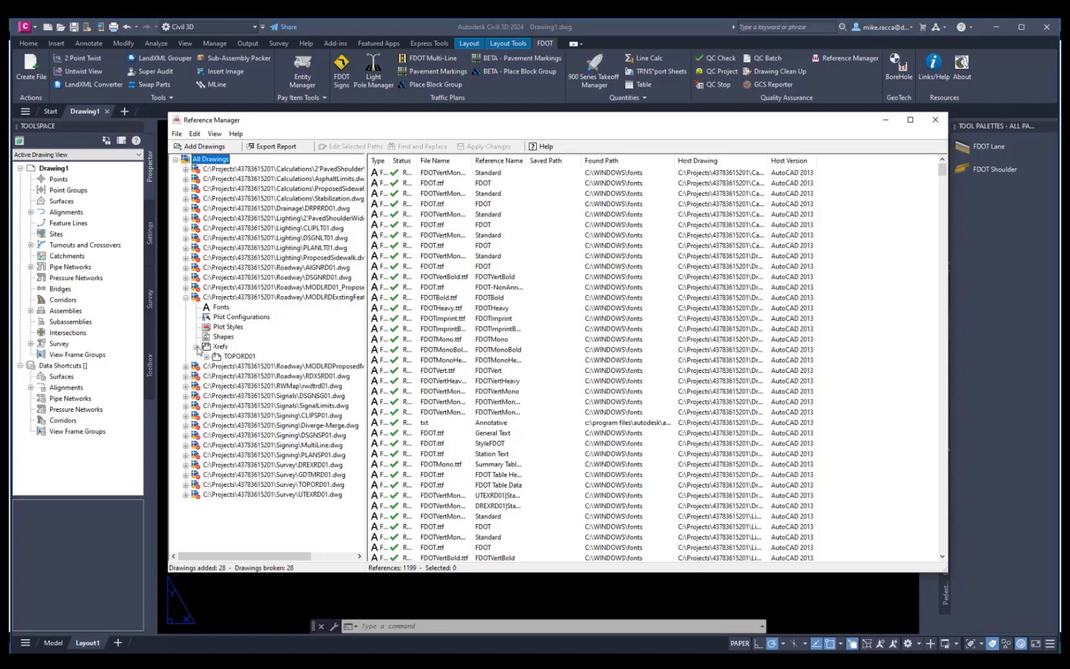
pyautogui.click(238, 356)
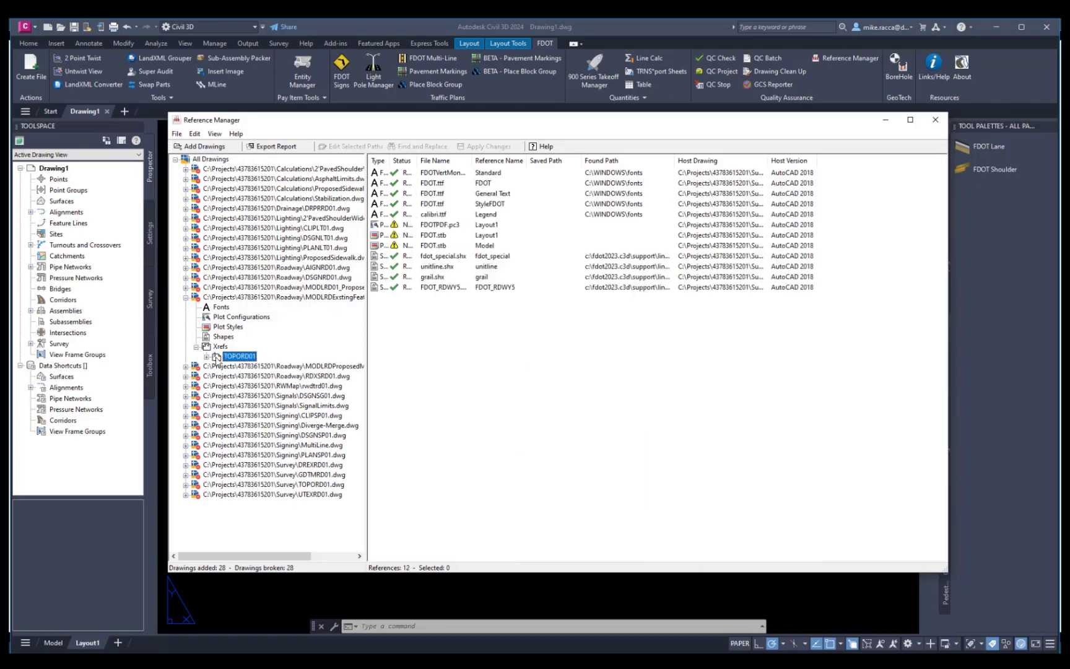
pyautogui.click(197, 347)
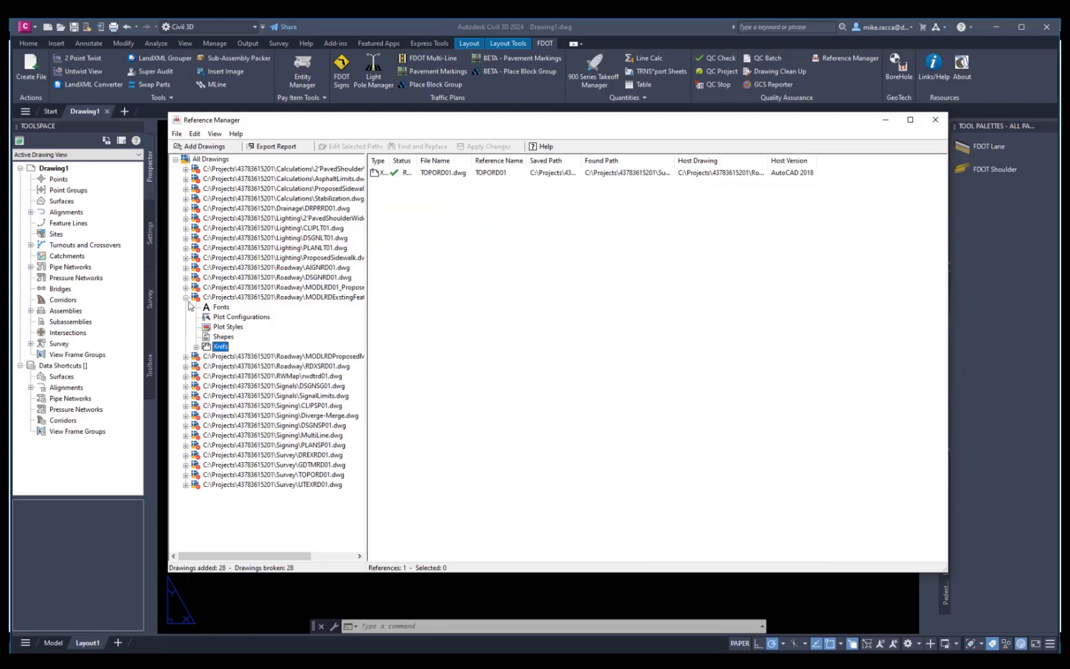
pyautogui.click(185, 298)
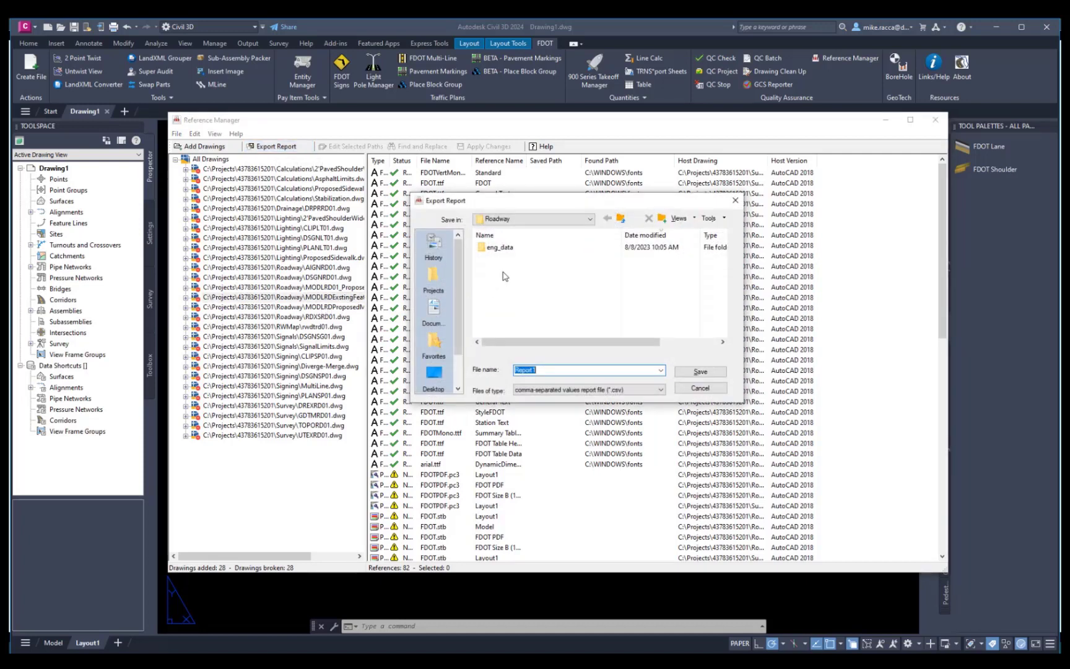
# Export the reference report as Report1 in CSV format to the Roadway folder and open it from File Explorer.
pyautogui.click(699, 372)
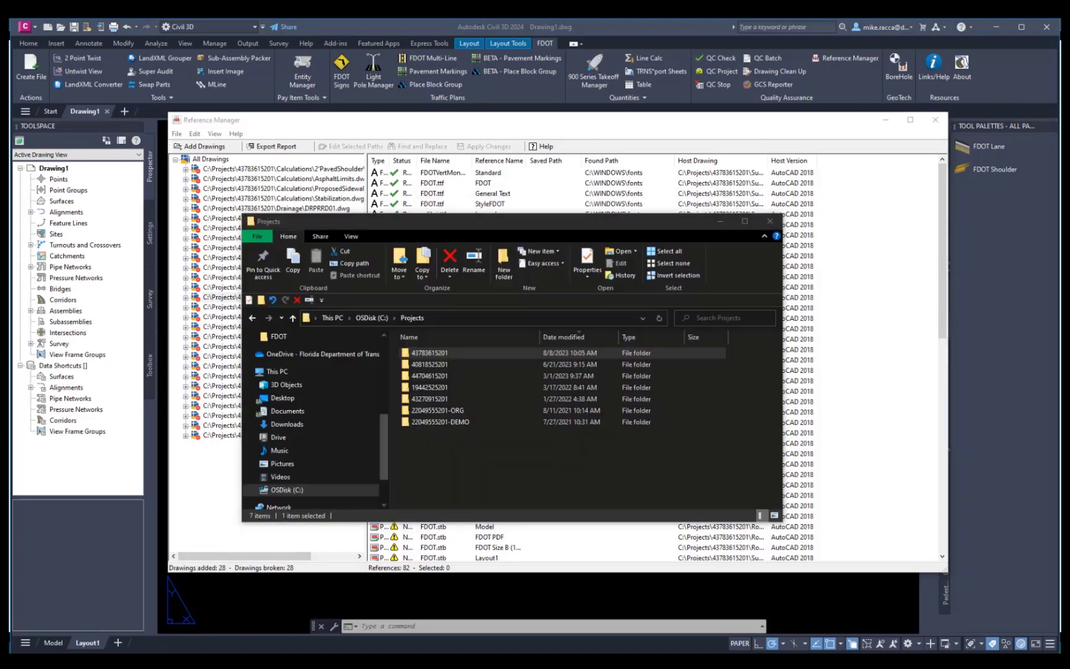
pyautogui.click(434, 352)
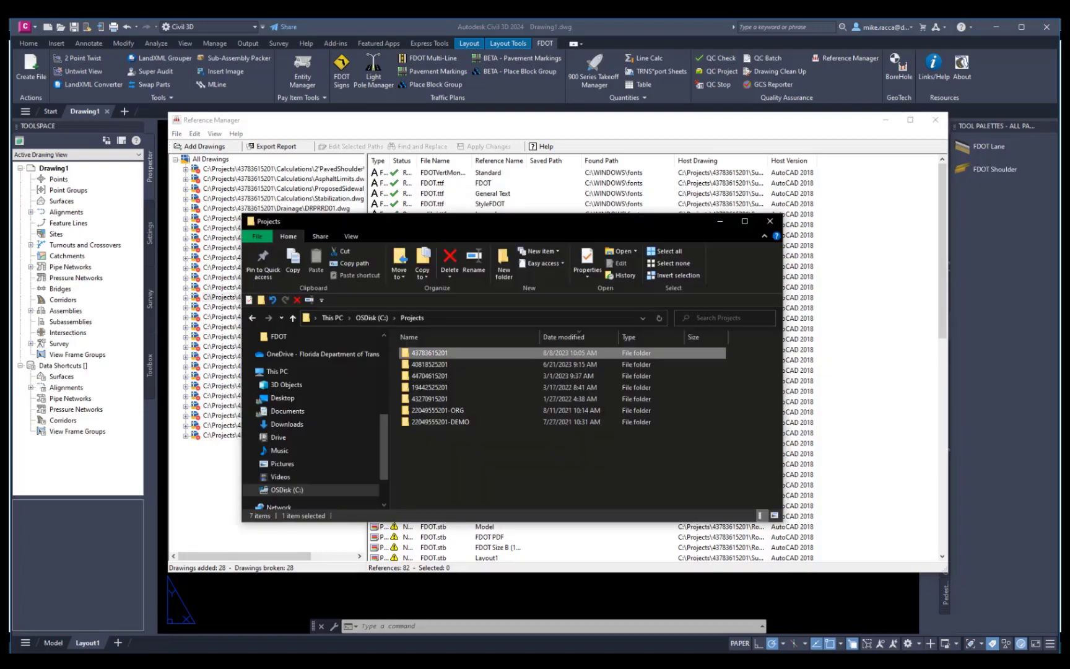
pyautogui.doubleClick(446, 352)
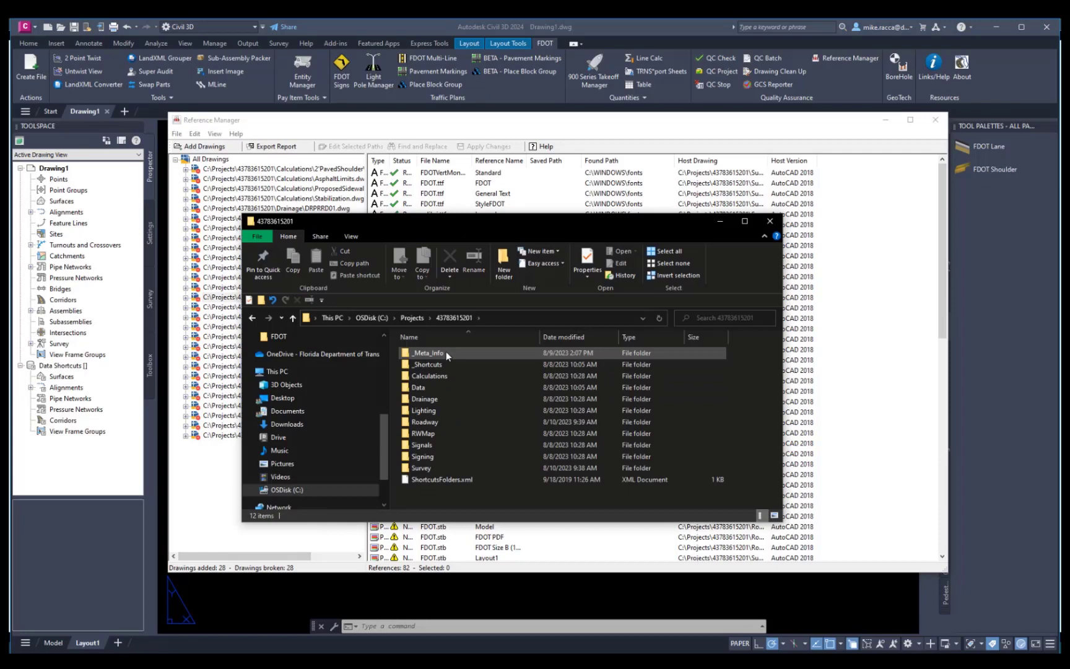
pyautogui.doubleClick(447, 424)
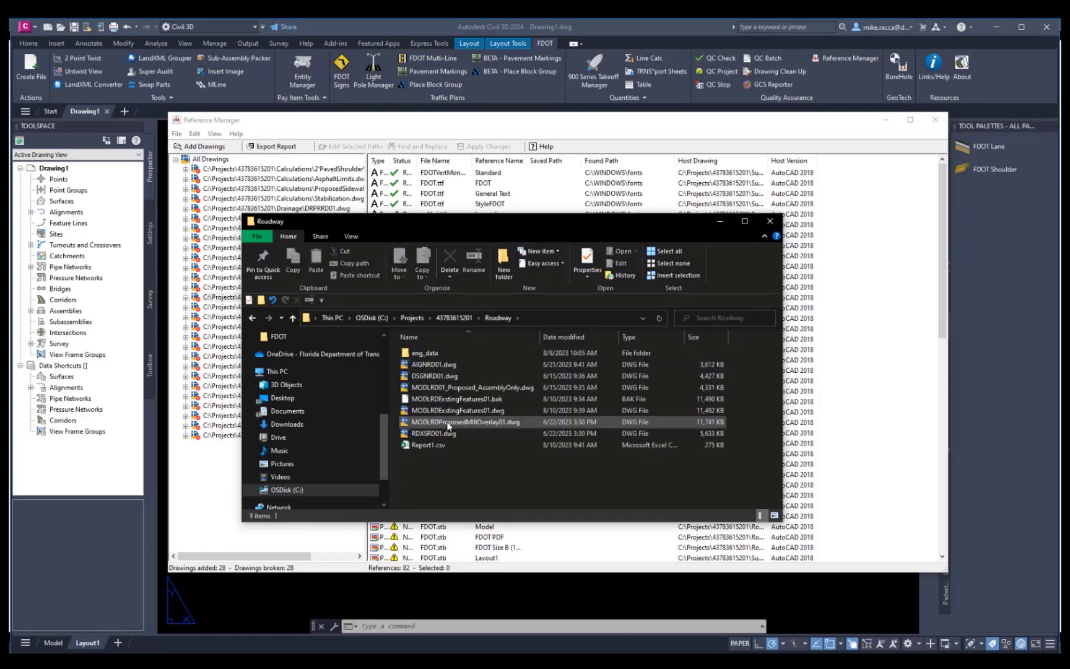
pyautogui.click(411, 445)
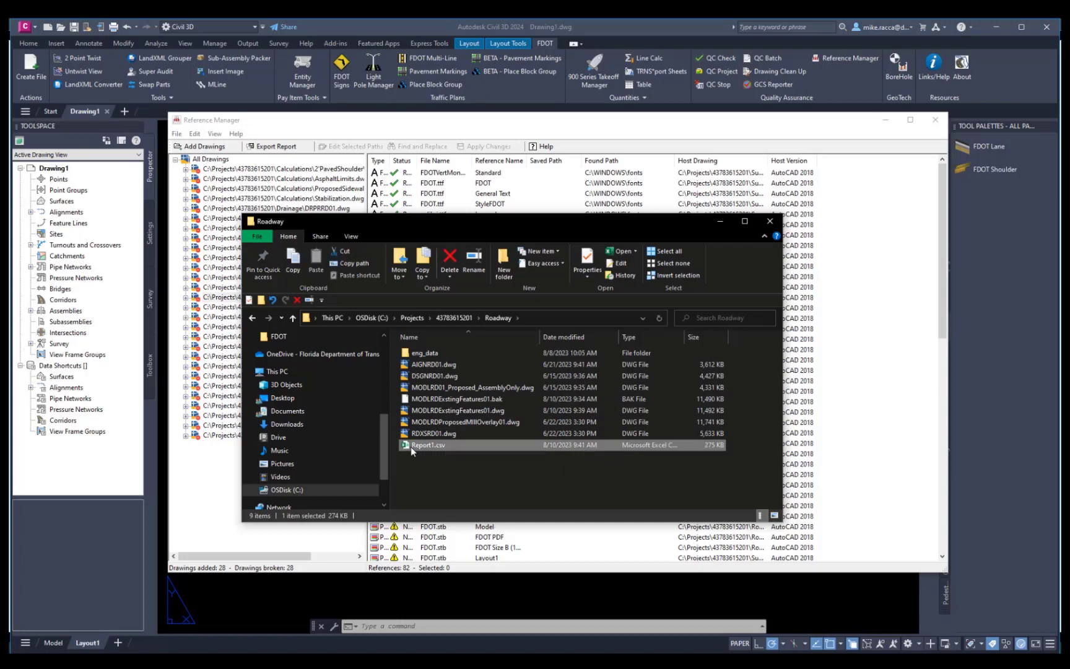
pyautogui.doubleClick(411, 446)
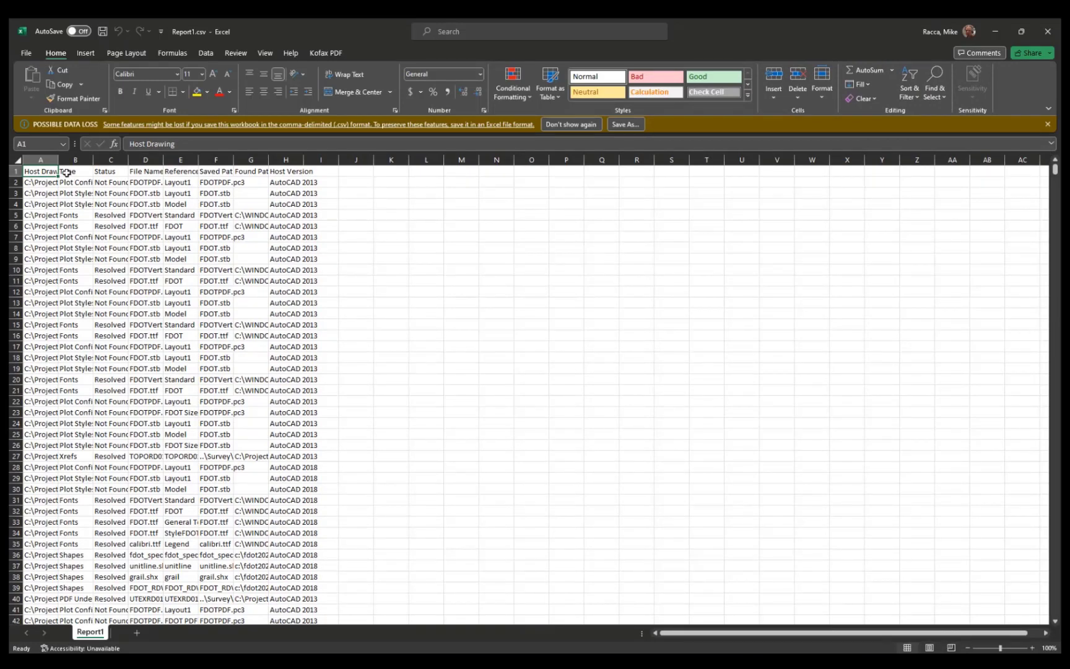
# Widen the Host Drawing, Type, Status, File Name and Reference Name columns to make the report readable.
pyautogui.moveTo(58, 160); pyautogui.dragTo(60, 160)
pyautogui.moveTo(110, 165); pyautogui.dragTo(348, 163)
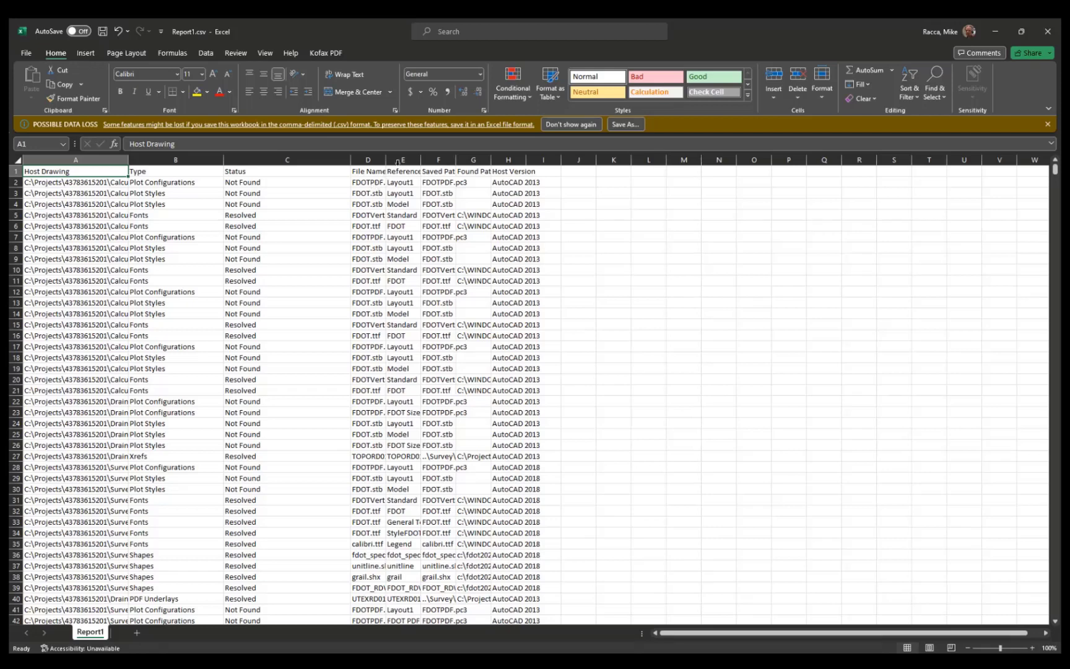
pyautogui.moveTo(419, 162); pyautogui.dragTo(500, 162)
pyautogui.moveTo(385, 160); pyautogui.dragTo(467, 160)
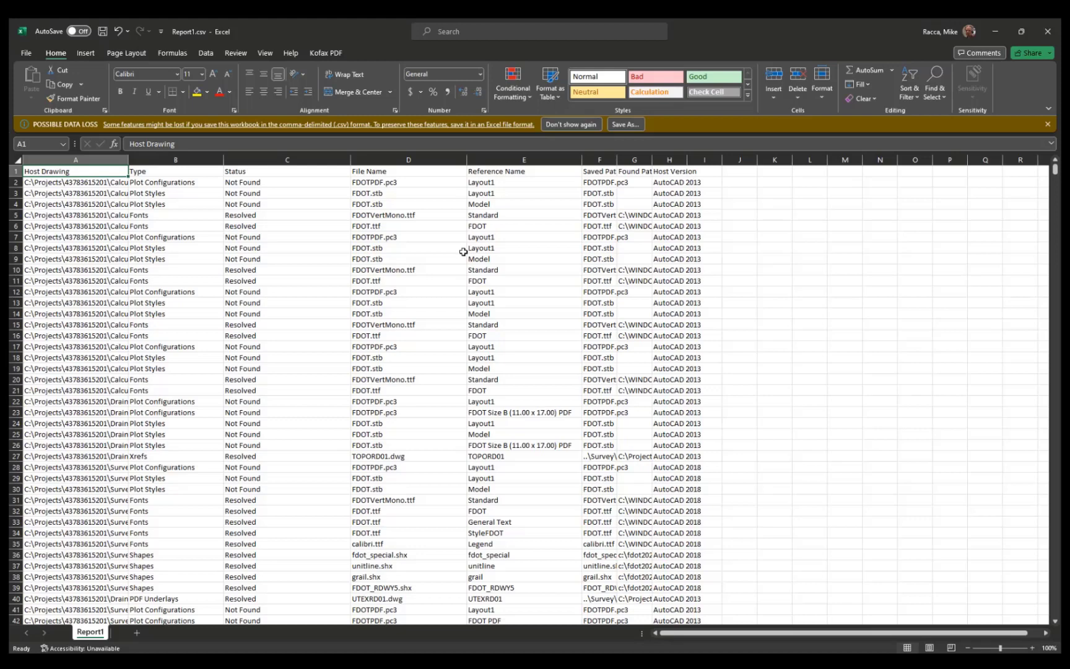
# Review the font, shape and xref rows further down the report, and close the workbook without saving.
pyautogui.scroll(-8, 477, 338)
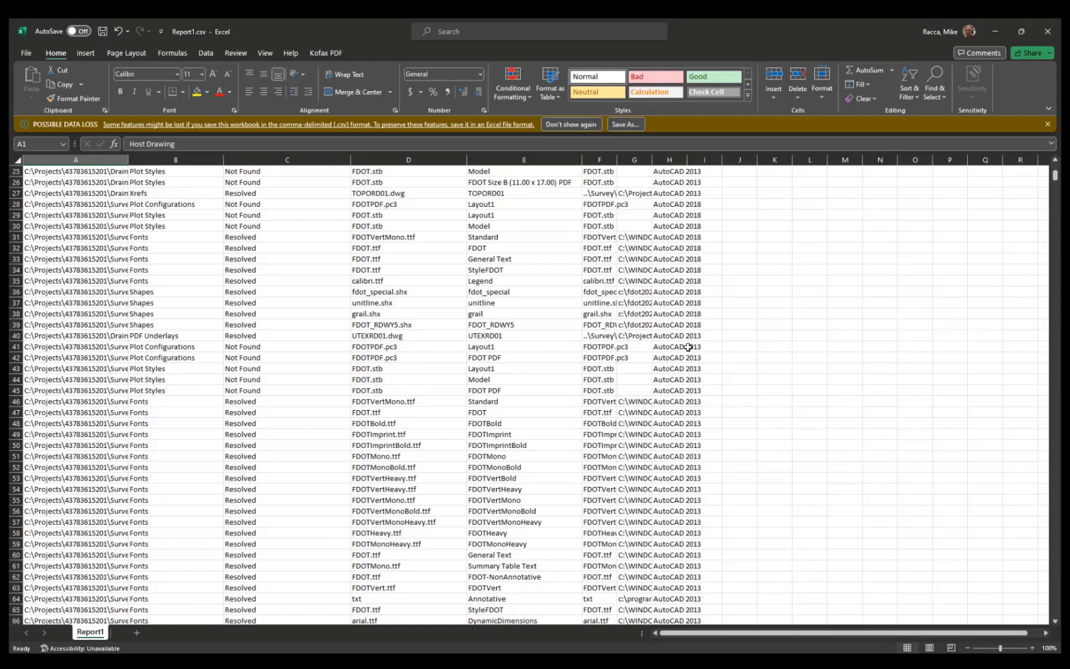
pyautogui.scroll(-4, 683, 382)
pyautogui.scroll(-4, 684, 382)
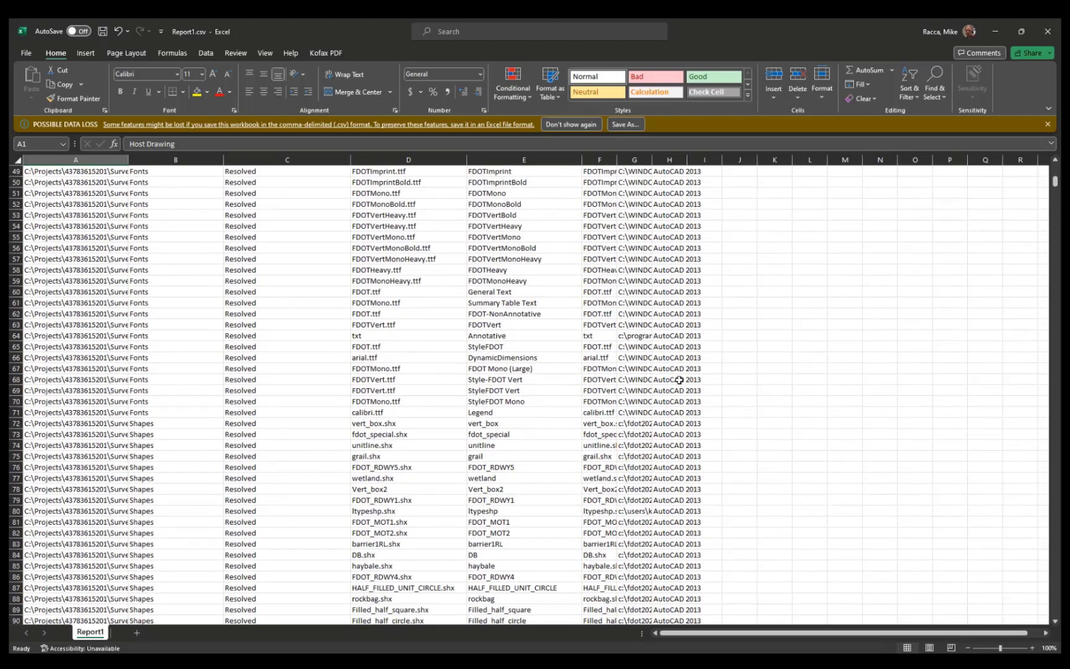
pyautogui.click(1046, 32)
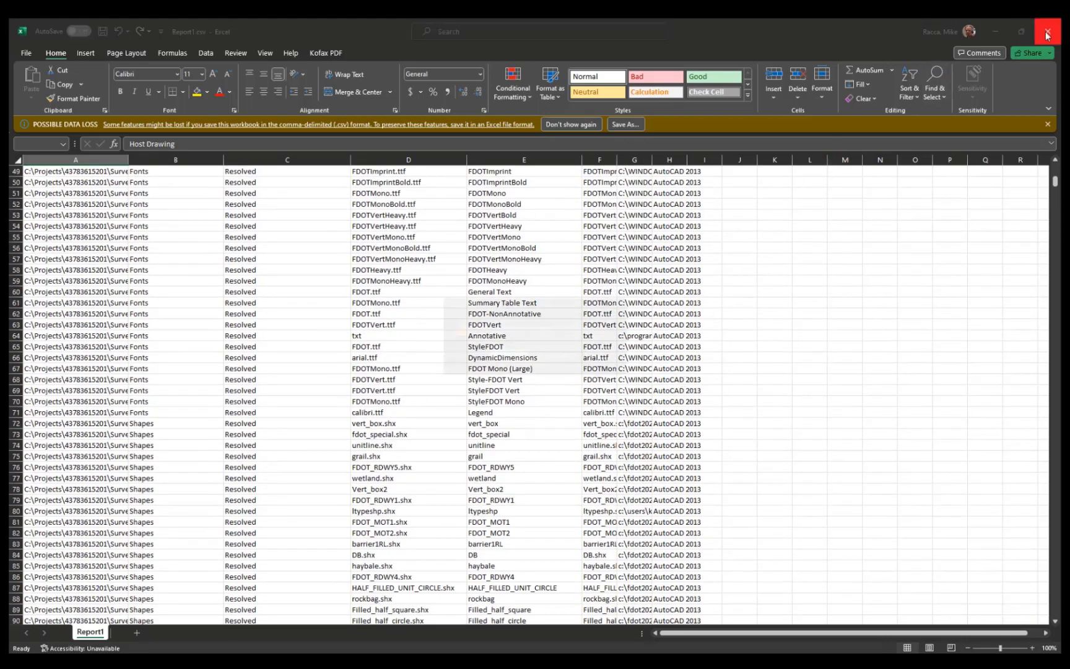
pyautogui.click(553, 357)
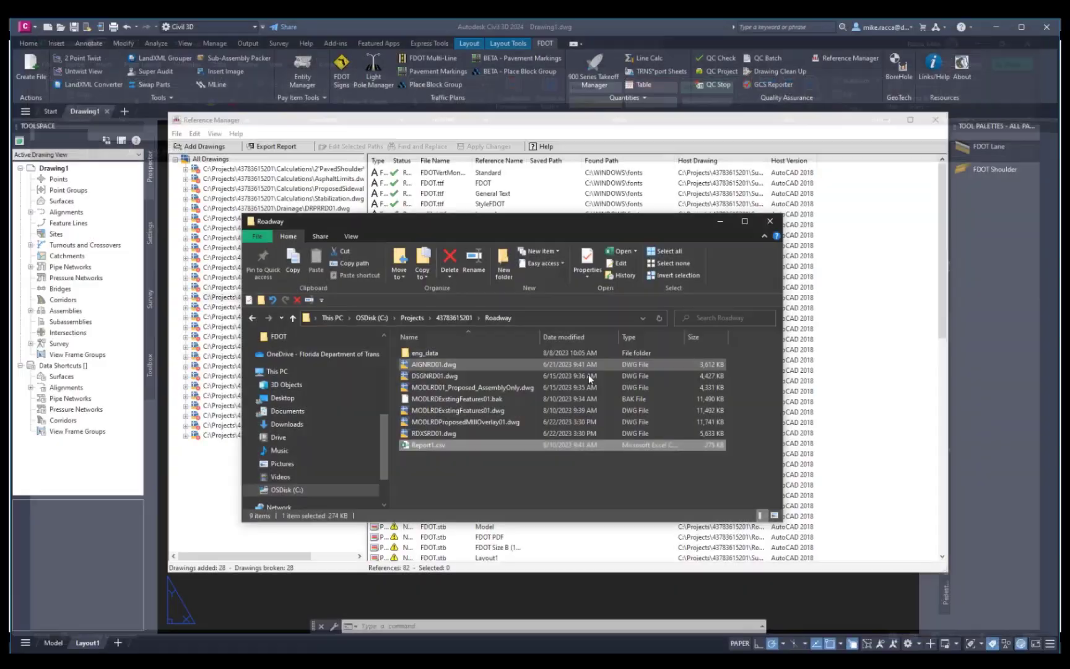
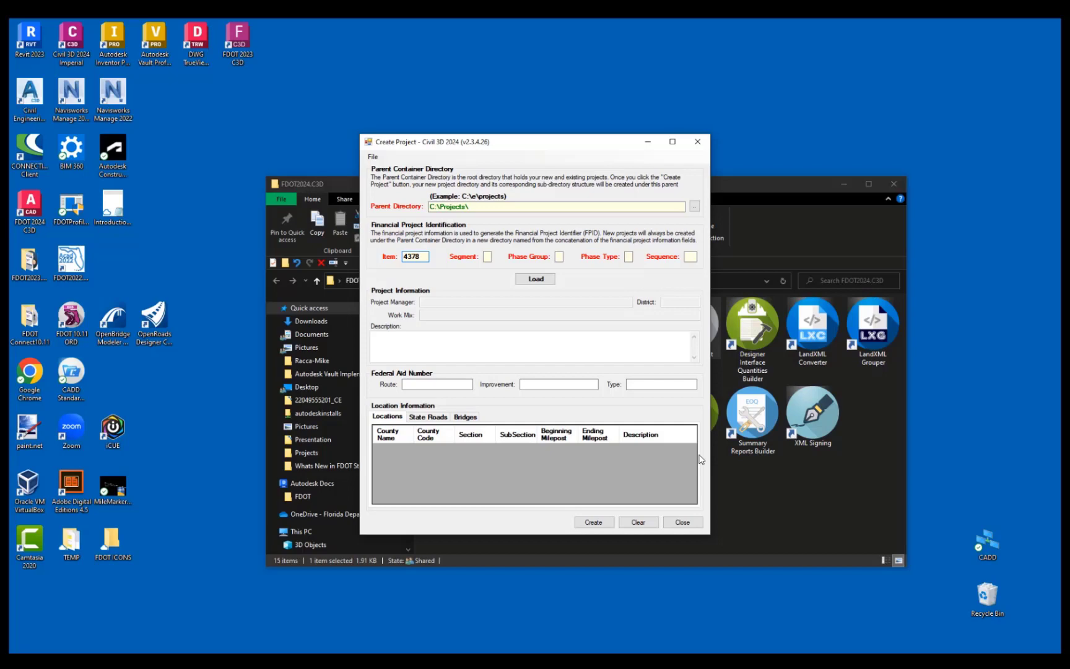
# Complete the project ID as item 437836, segment 1, phase group 5, phase type 2, sequence 01, and load its project data.
pyautogui.write('36152')
pyautogui.write('01')
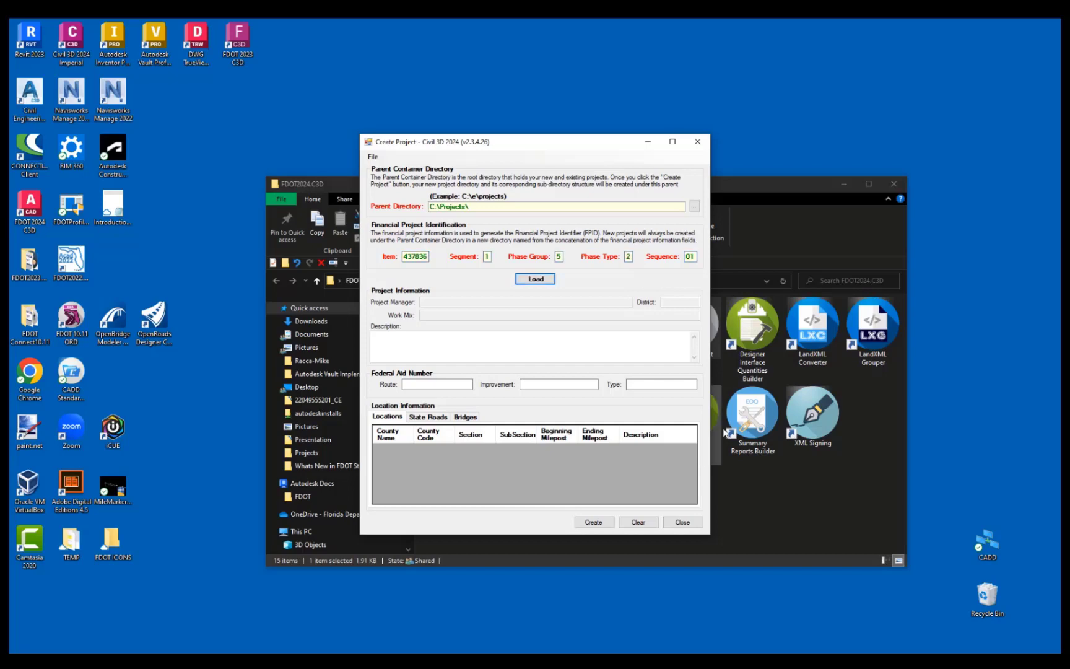
pyautogui.click(548, 283)
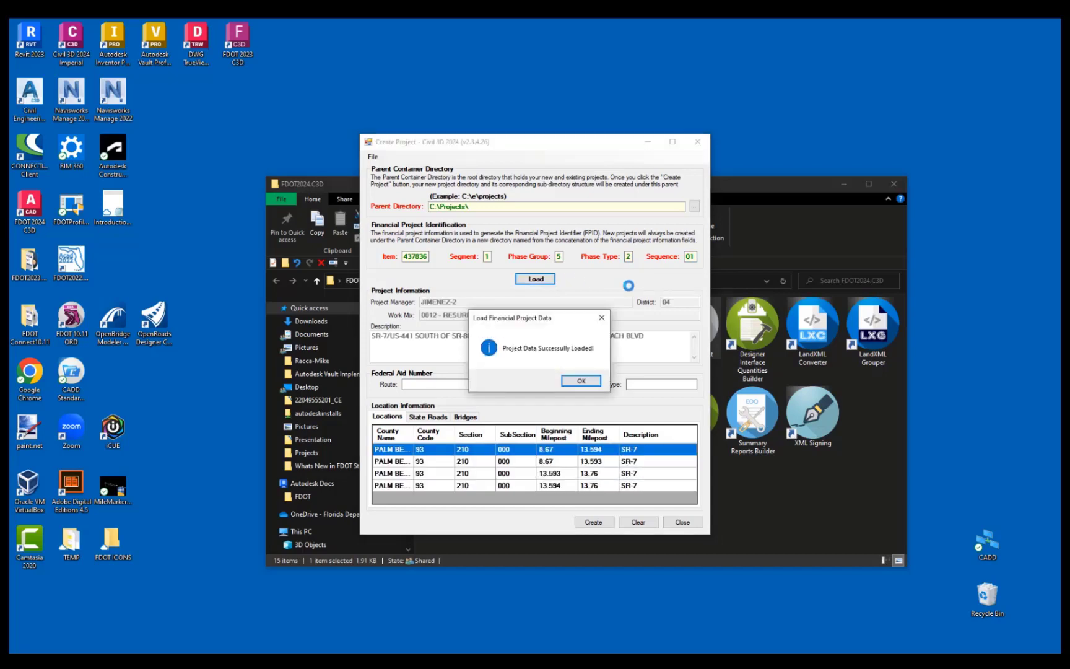
pyautogui.click(581, 381)
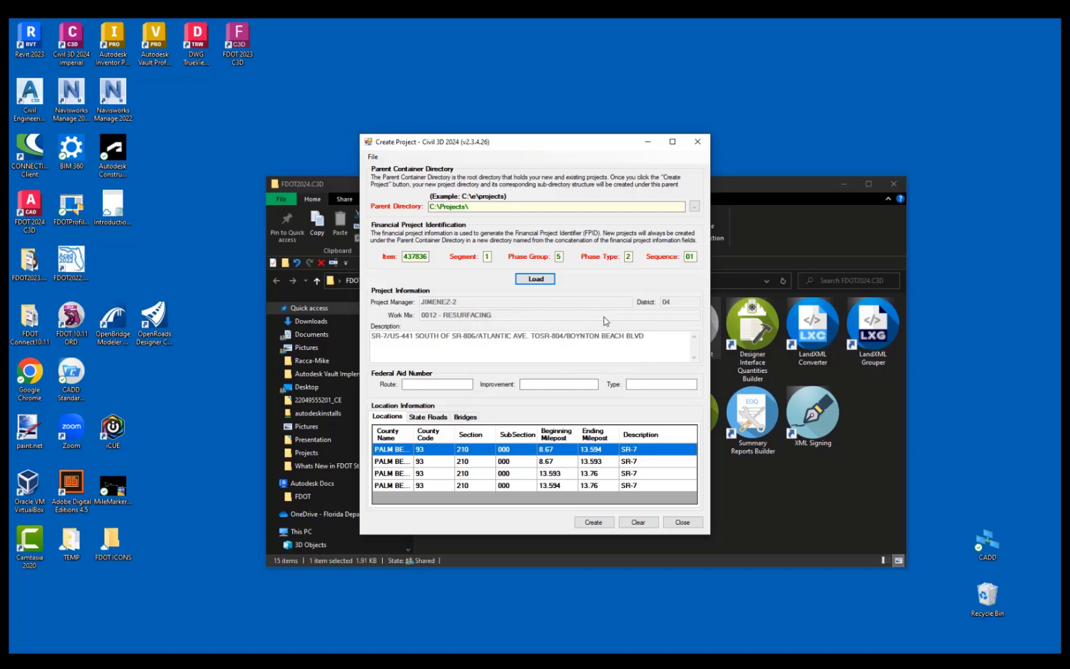
# Export the project properties file to the Desktop and move its icon to an empty area of the desktop.
pyautogui.click(372, 159)
pyautogui.moveTo(395, 181)
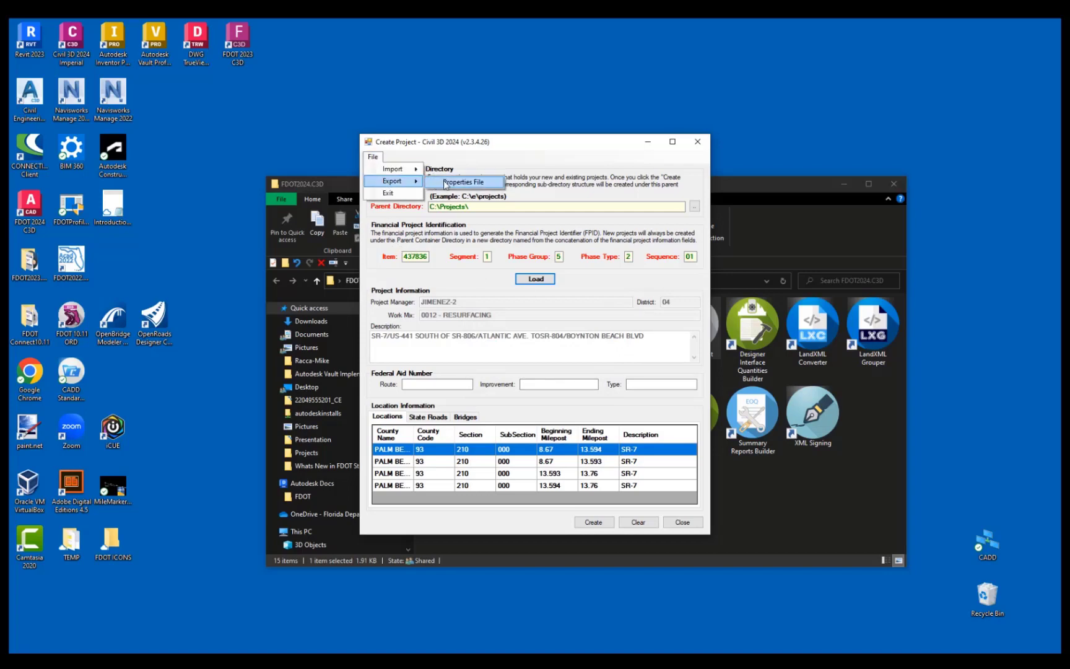
pyautogui.click(455, 182)
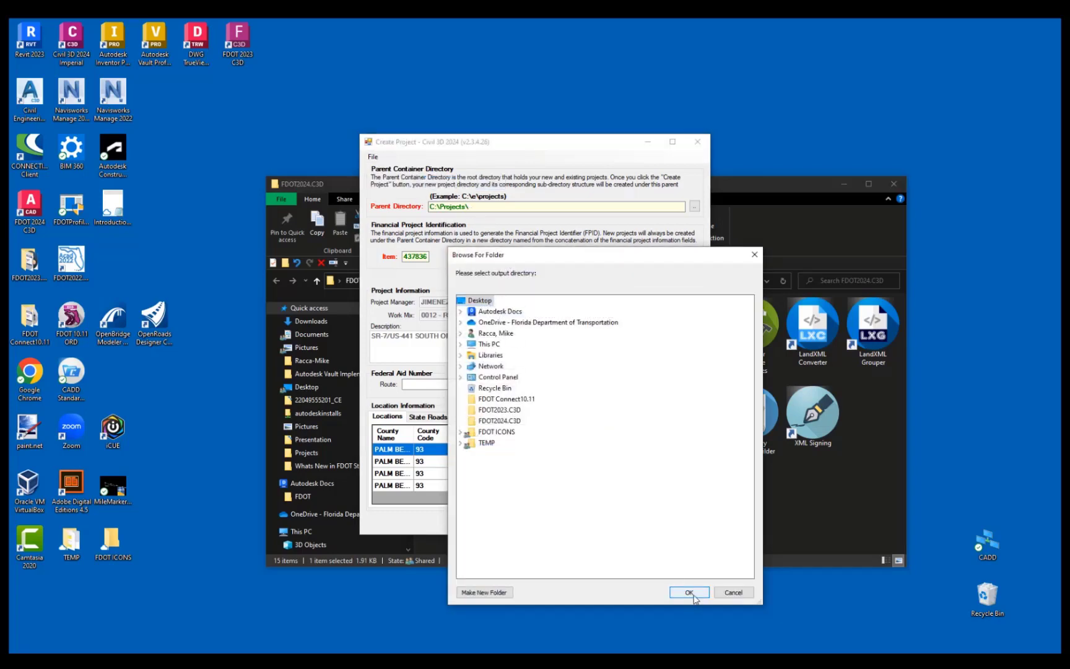
pyautogui.click(692, 595)
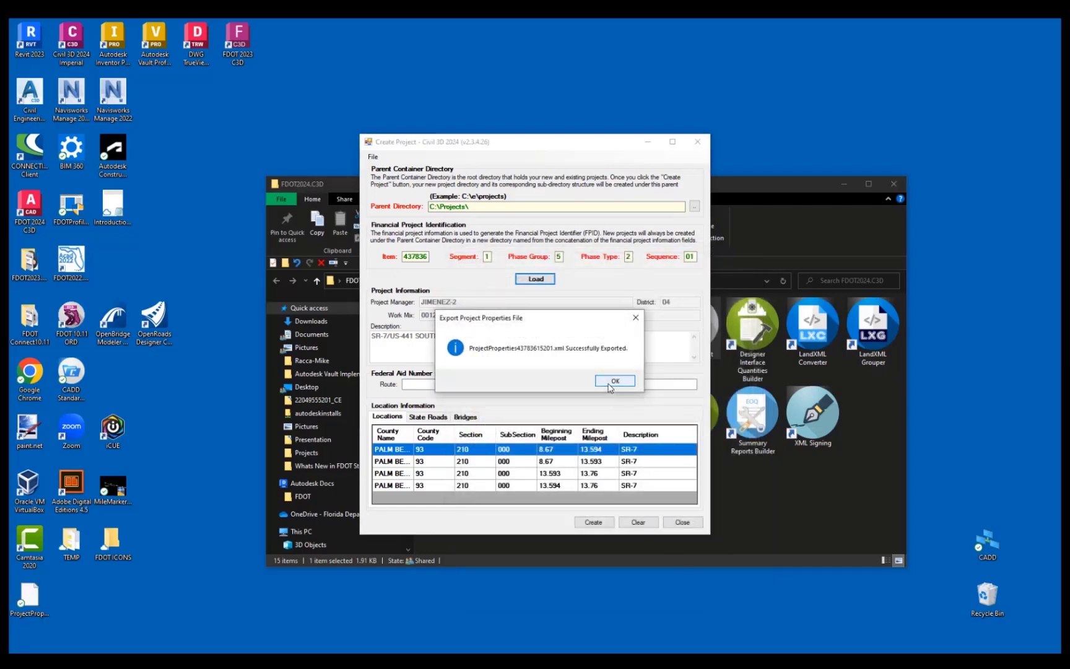
pyautogui.click(615, 380)
pyautogui.moveTo(29, 598); pyautogui.dragTo(772, 108)
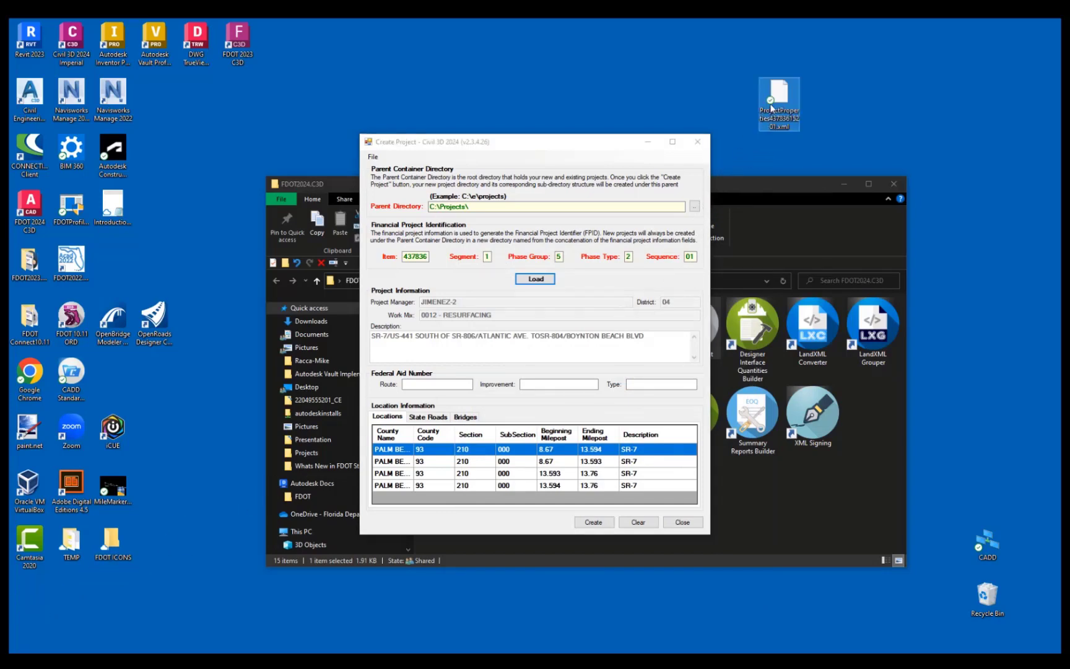
# Open the exported ProjectProperties43783615201.xml in Notepad++, examine its project and location data, and close it.
pyautogui.rightClick(771, 109)
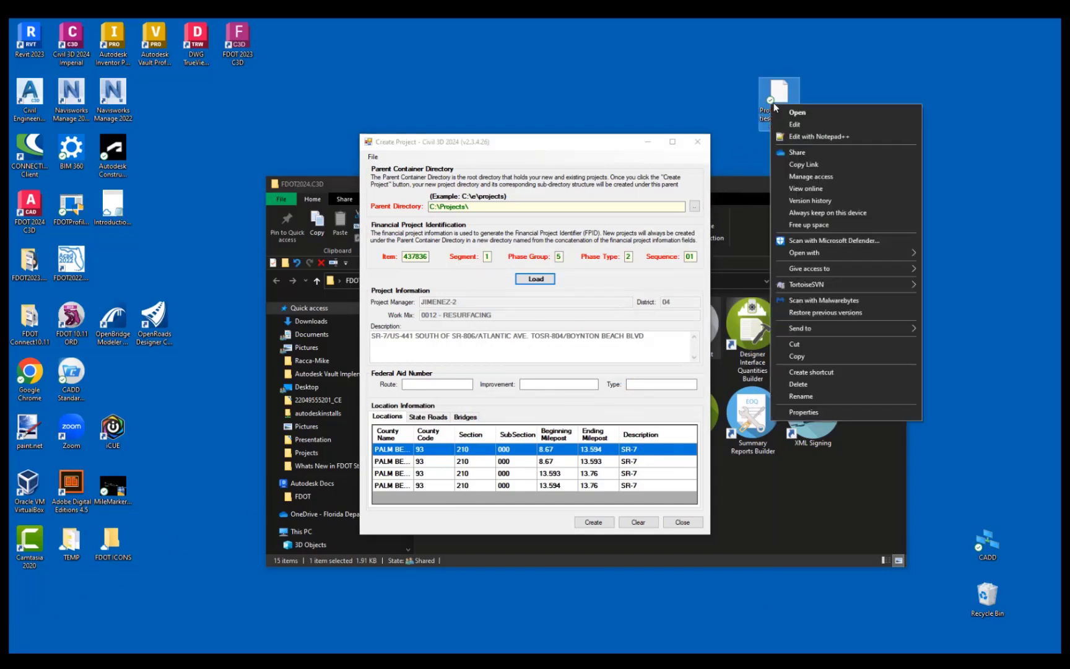
pyautogui.click(798, 133)
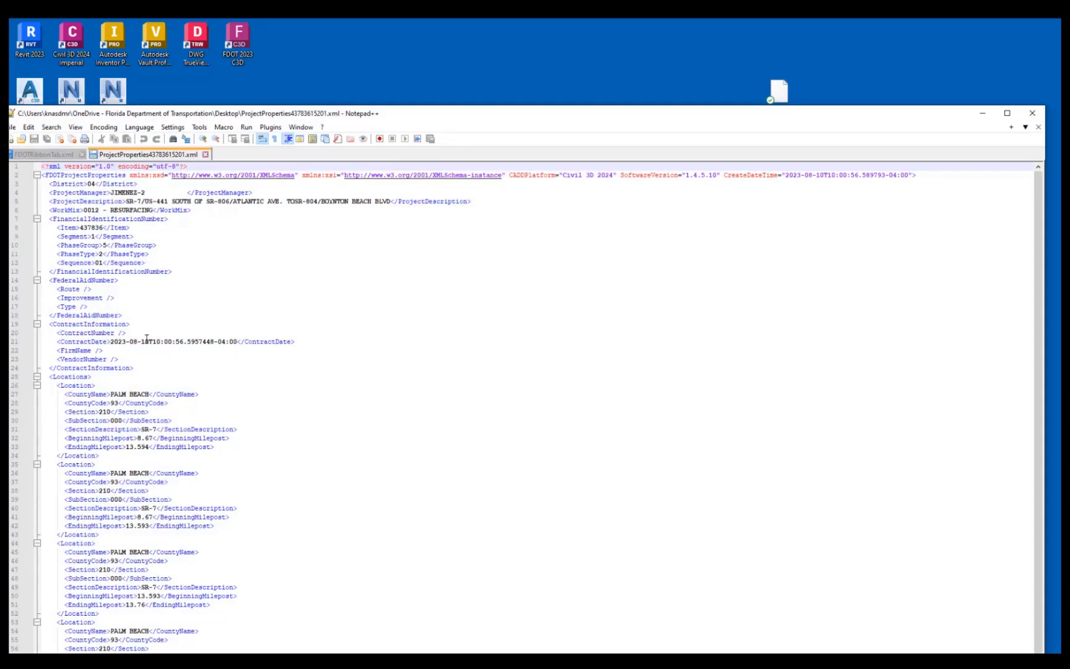
pyautogui.scroll(-2, 224, 442)
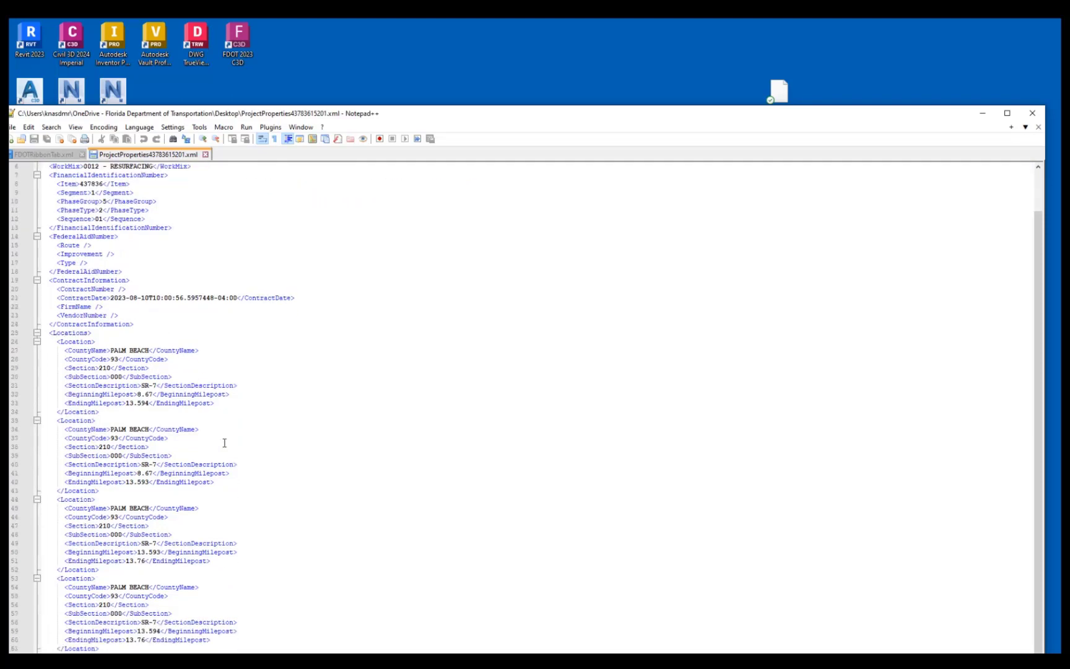
pyautogui.scroll(2, 224, 442)
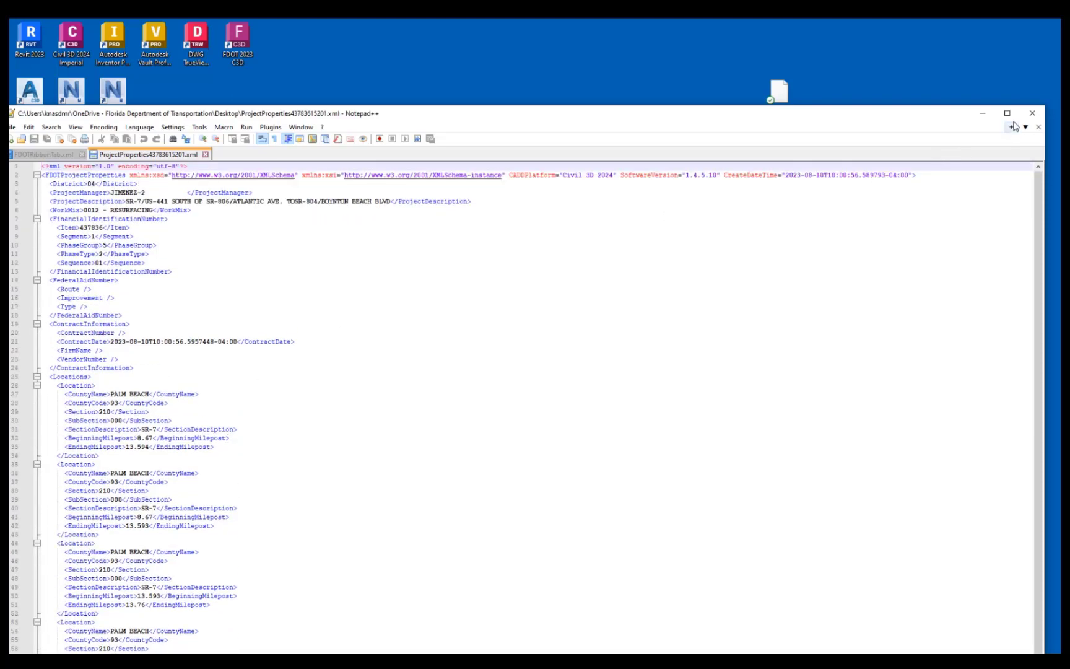
pyautogui.click(1032, 113)
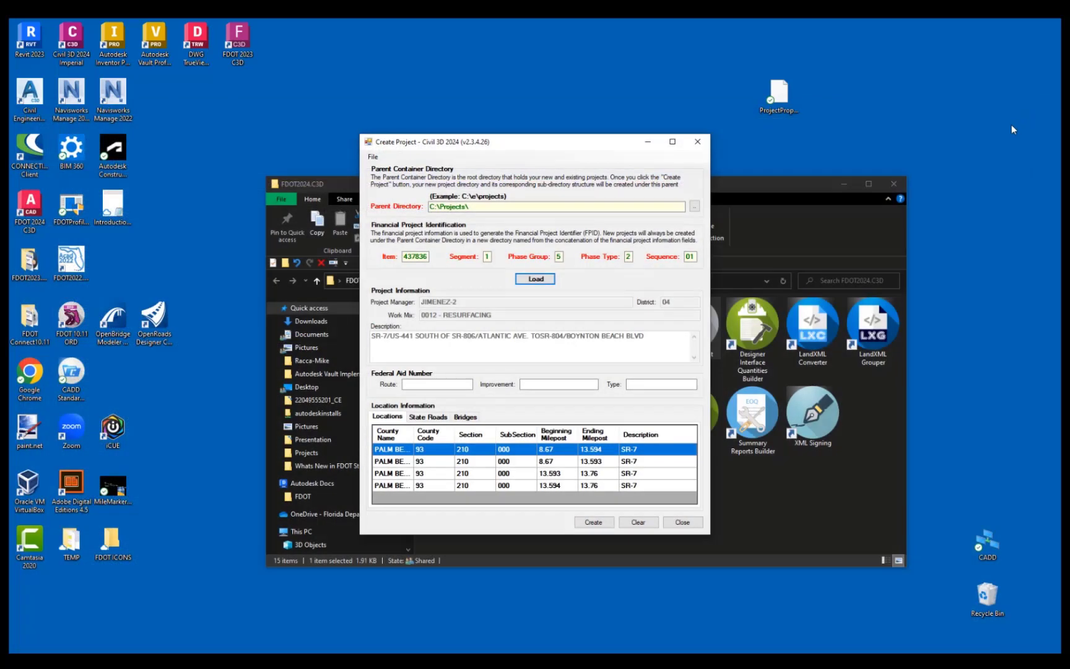
# Reopen Create Project with a blank form and import ProjectProperties43783615201.xml from the Desktop as its project properties.
pyautogui.click(701, 143)
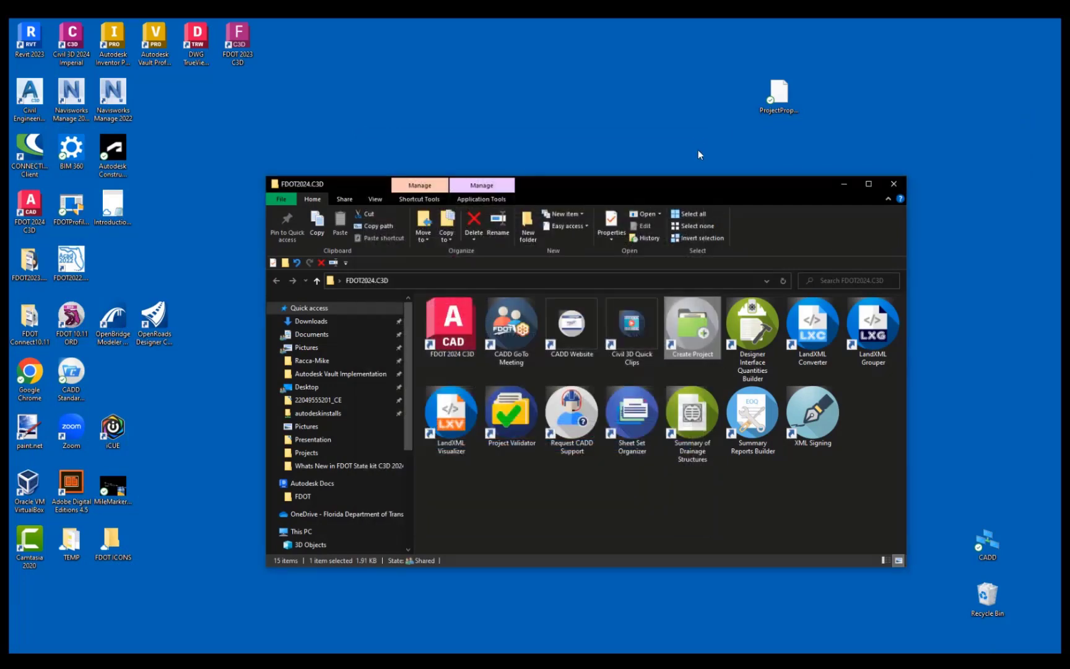
pyautogui.doubleClick(690, 329)
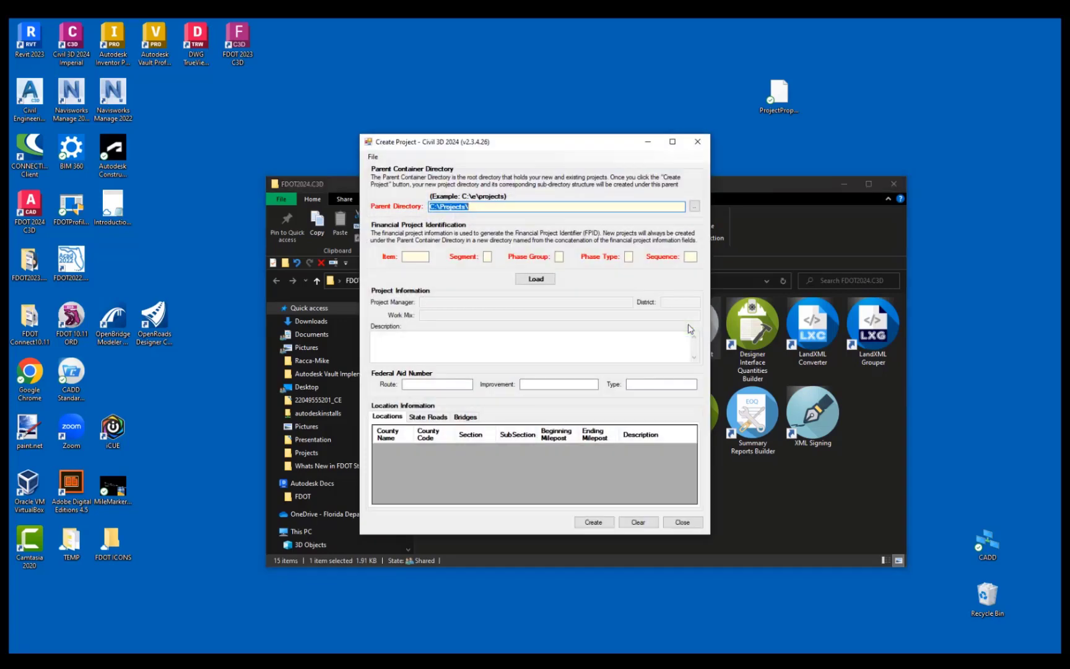
pyautogui.click(370, 157)
pyautogui.moveTo(399, 169)
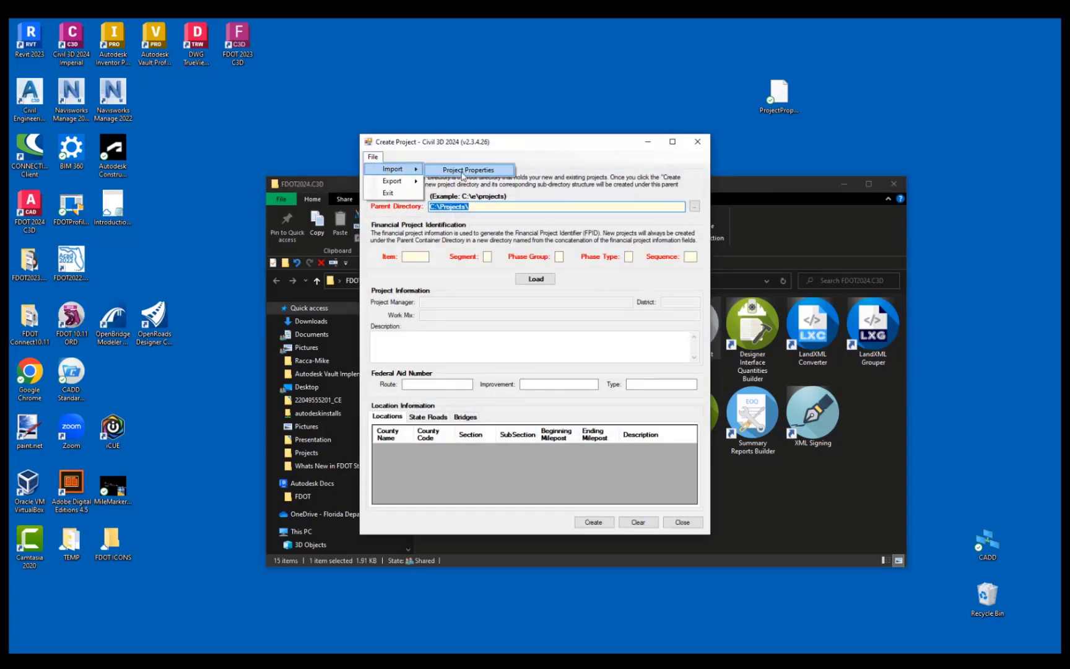
pyautogui.click(462, 171)
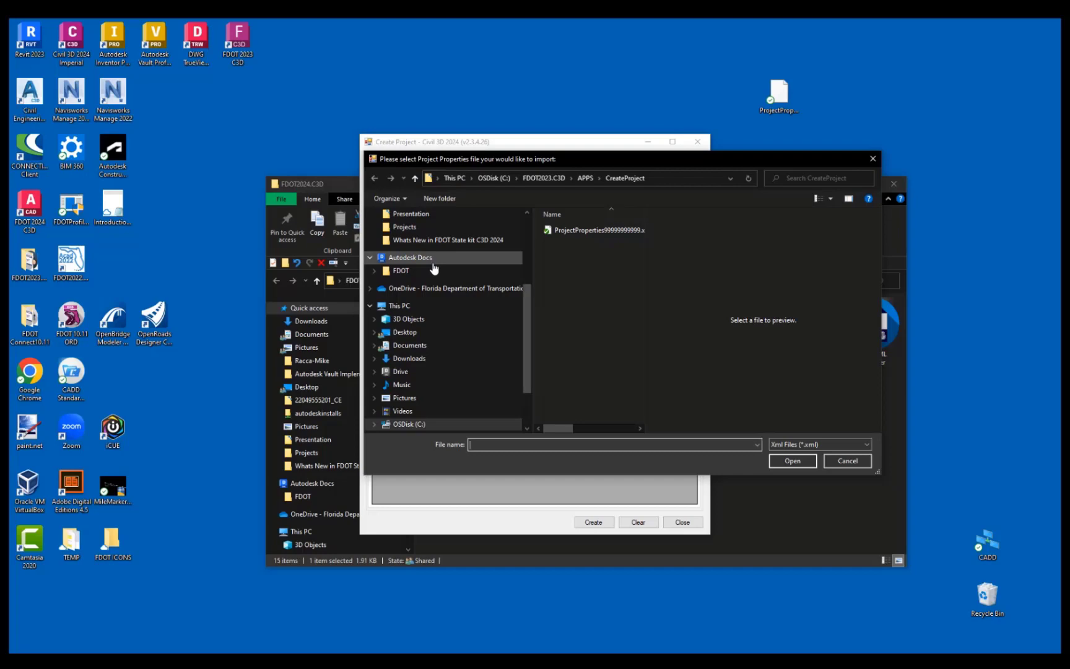
pyautogui.click(435, 335)
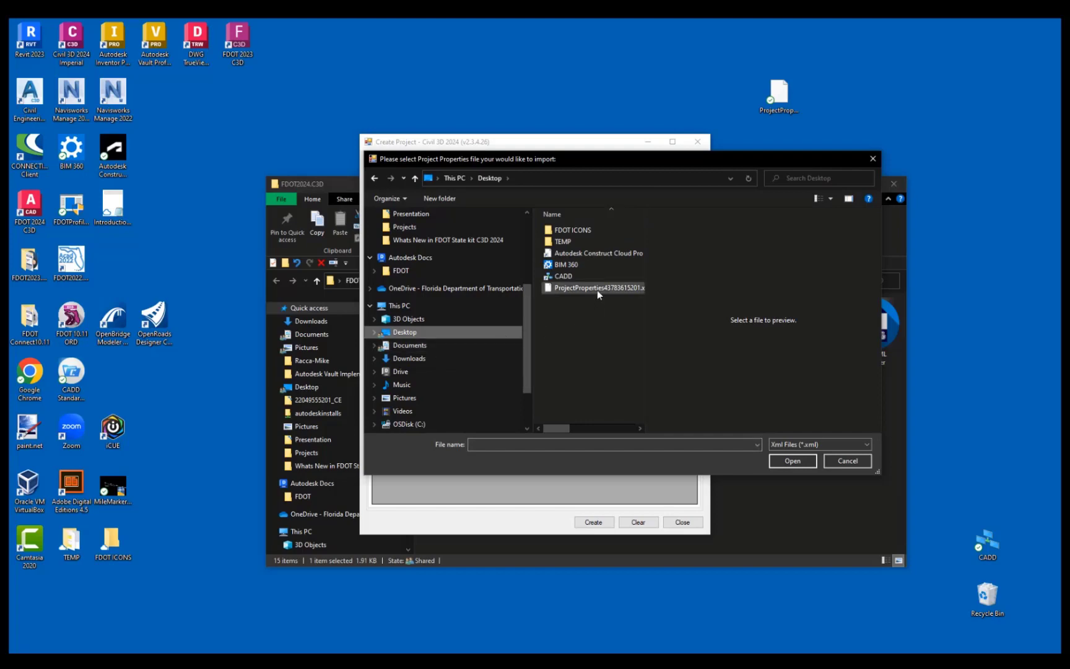
pyautogui.click(597, 288)
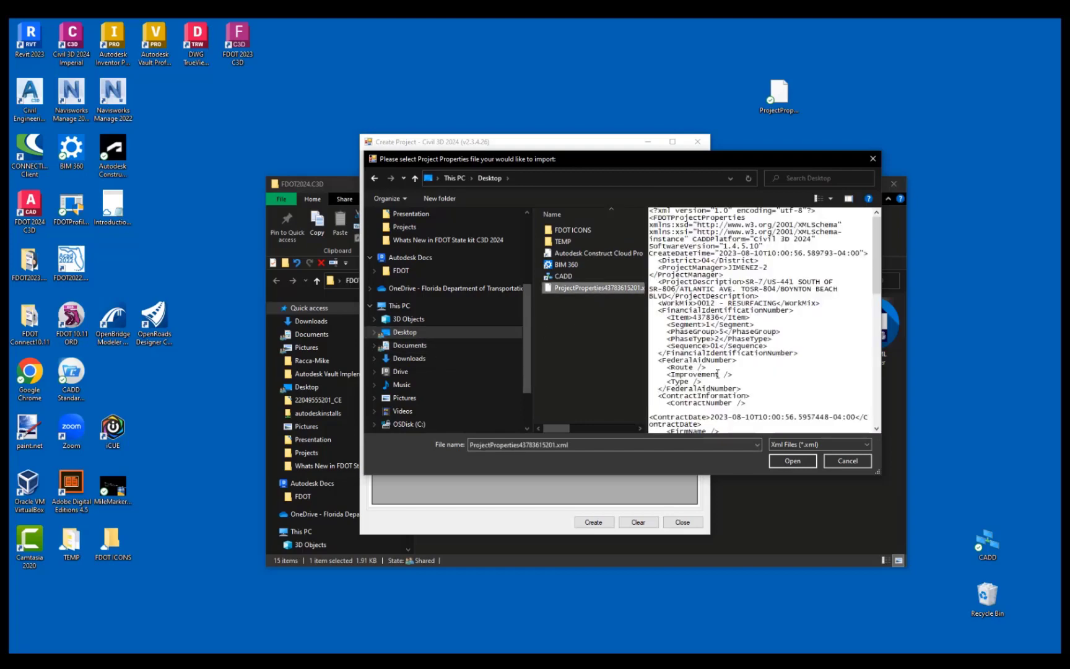
pyautogui.click(786, 460)
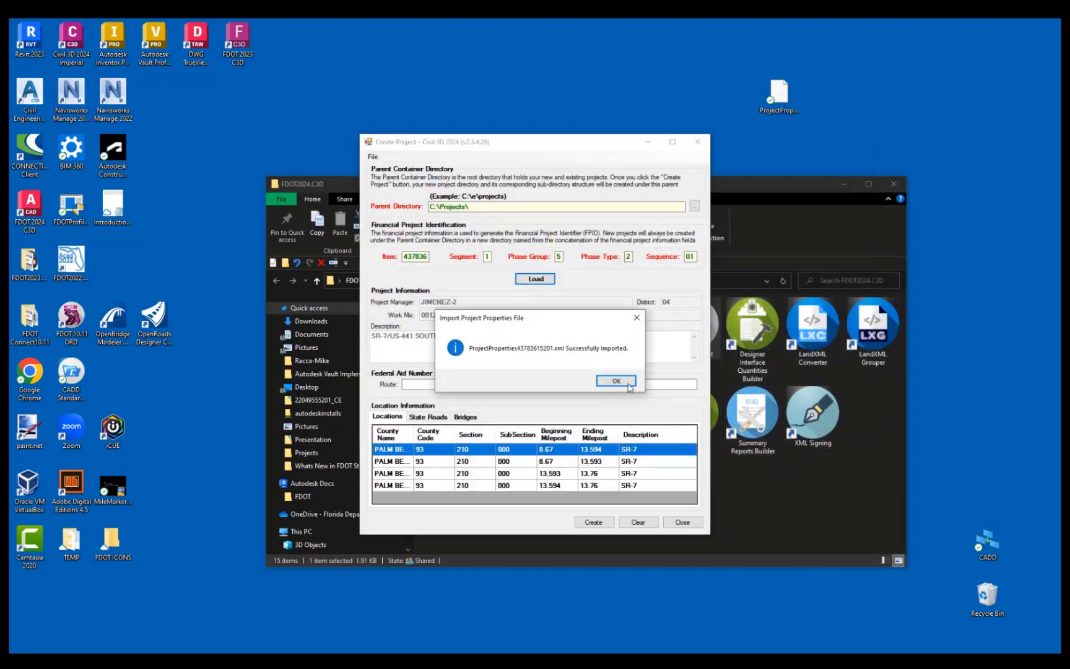
pyautogui.click(630, 387)
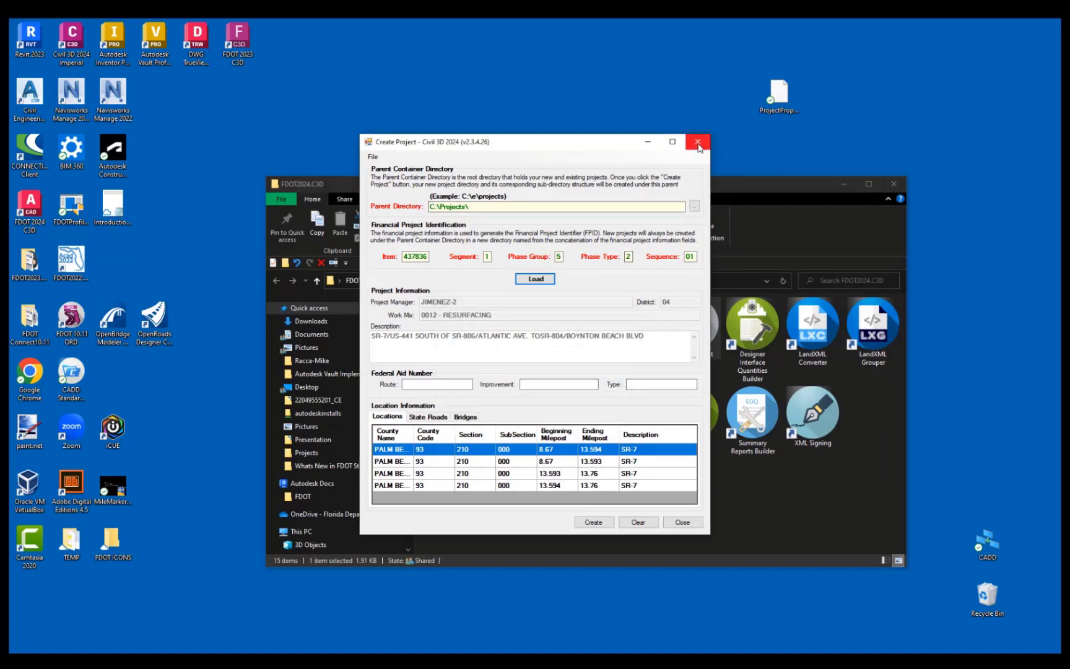
# Clear the Create Project form and start another project properties import, browsing to C:\FDOT2024.C3D\APPS\CreateProject.
pyautogui.click(636, 525)
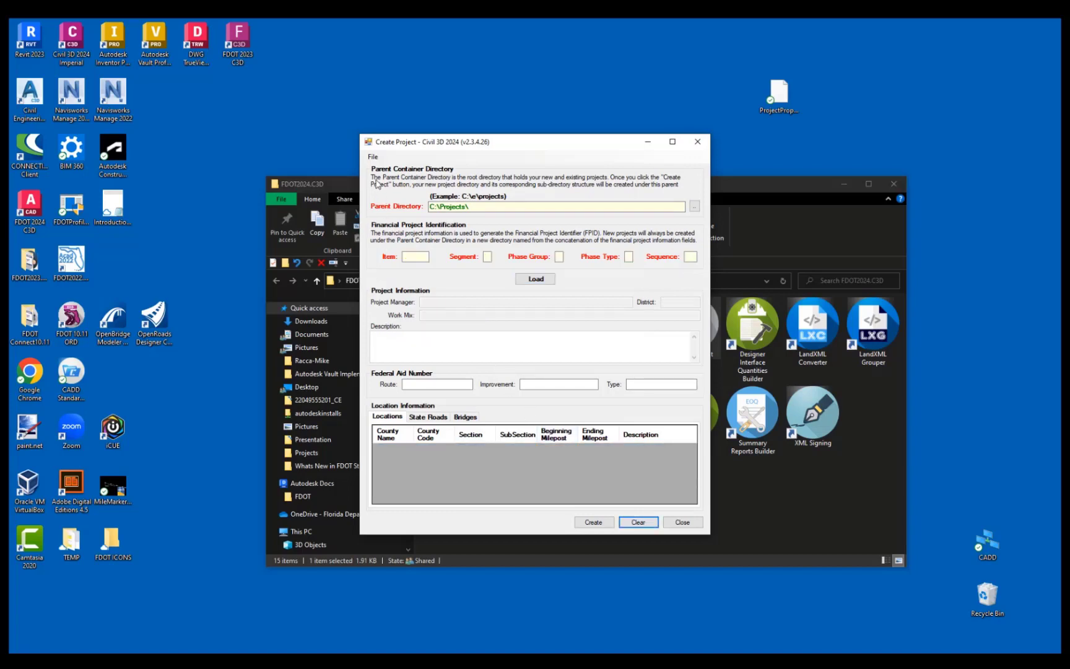
pyautogui.click(373, 157)
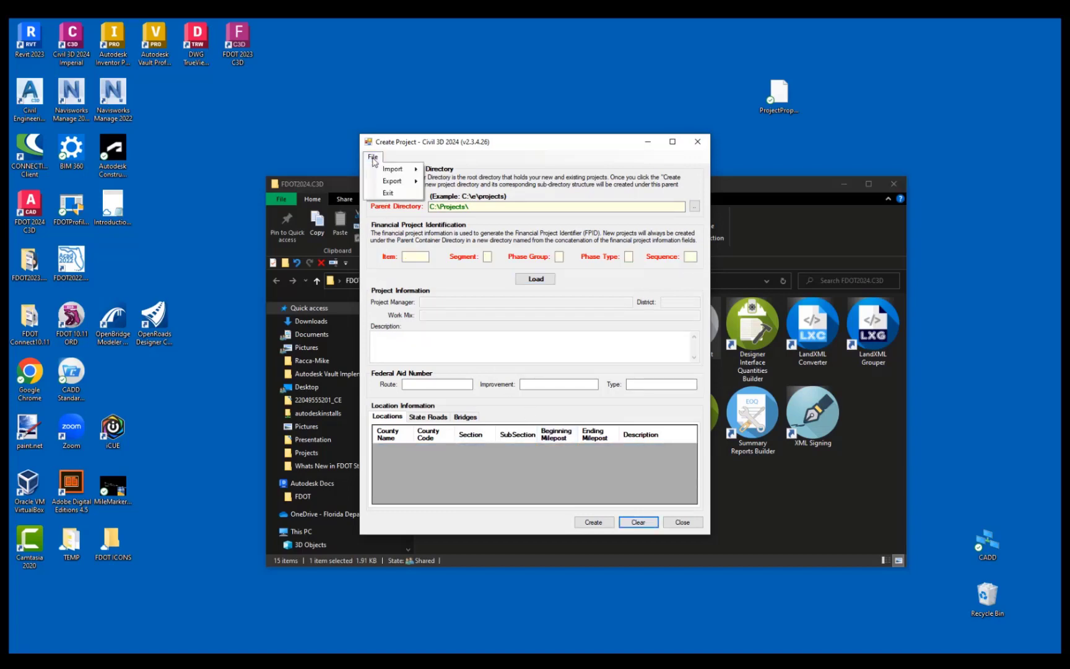
pyautogui.moveTo(397, 173)
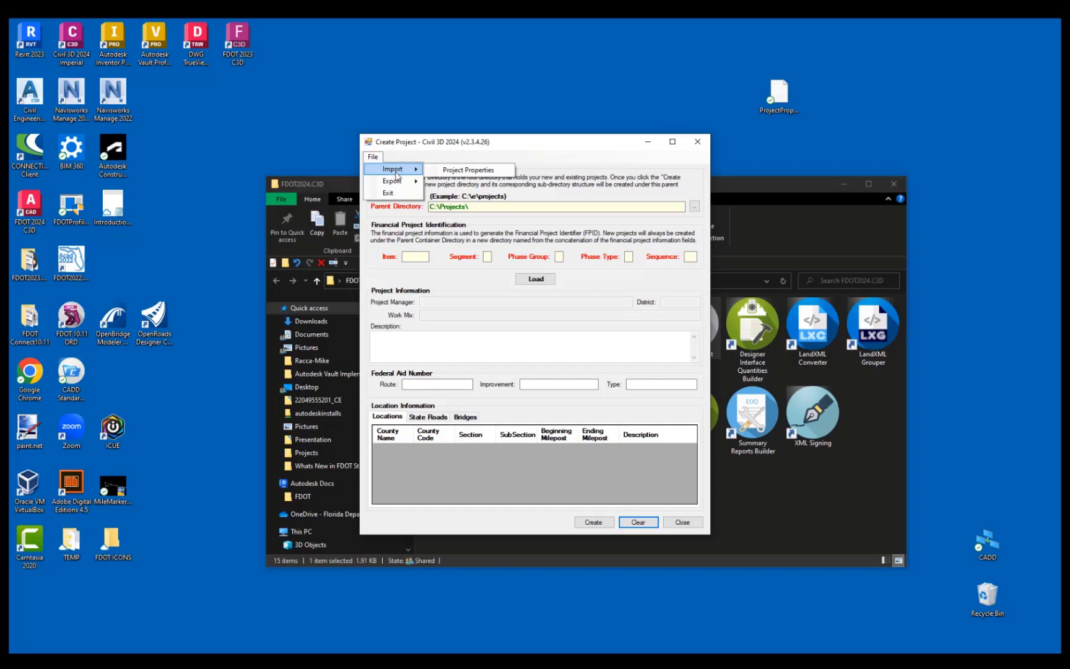
pyautogui.click(480, 171)
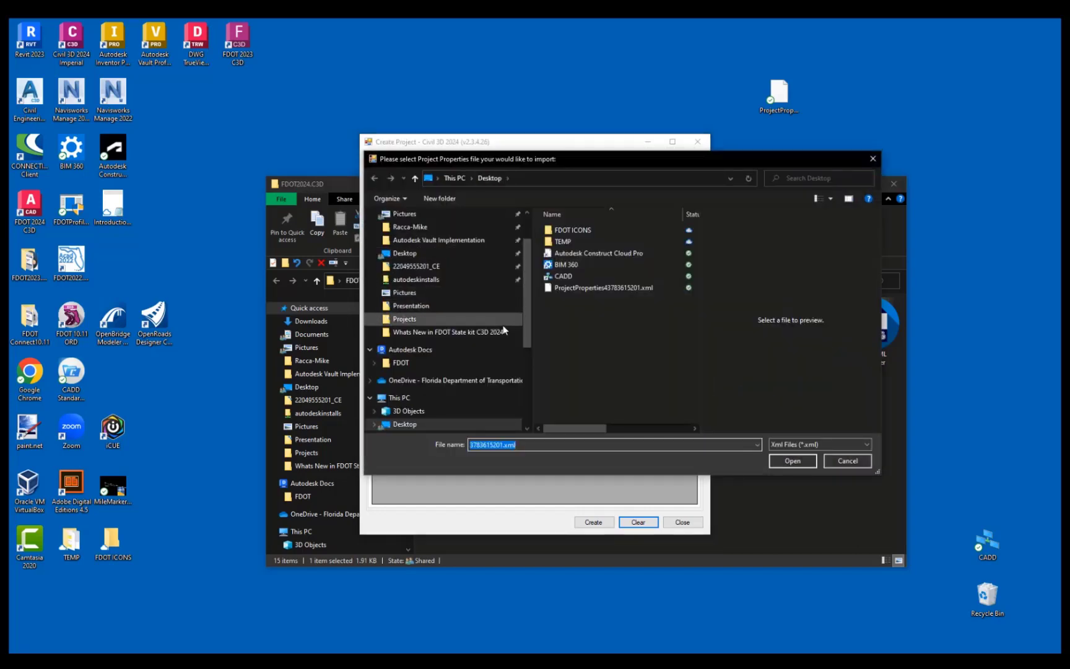
pyautogui.scroll(-3, 496, 339)
pyautogui.click(471, 387)
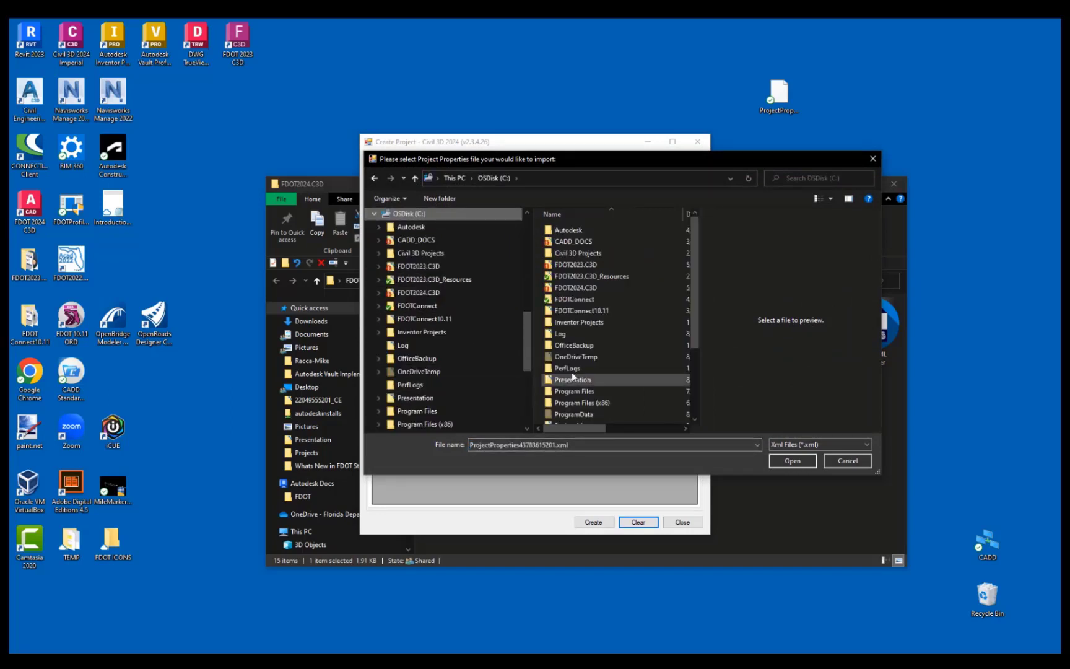
pyautogui.doubleClick(609, 289)
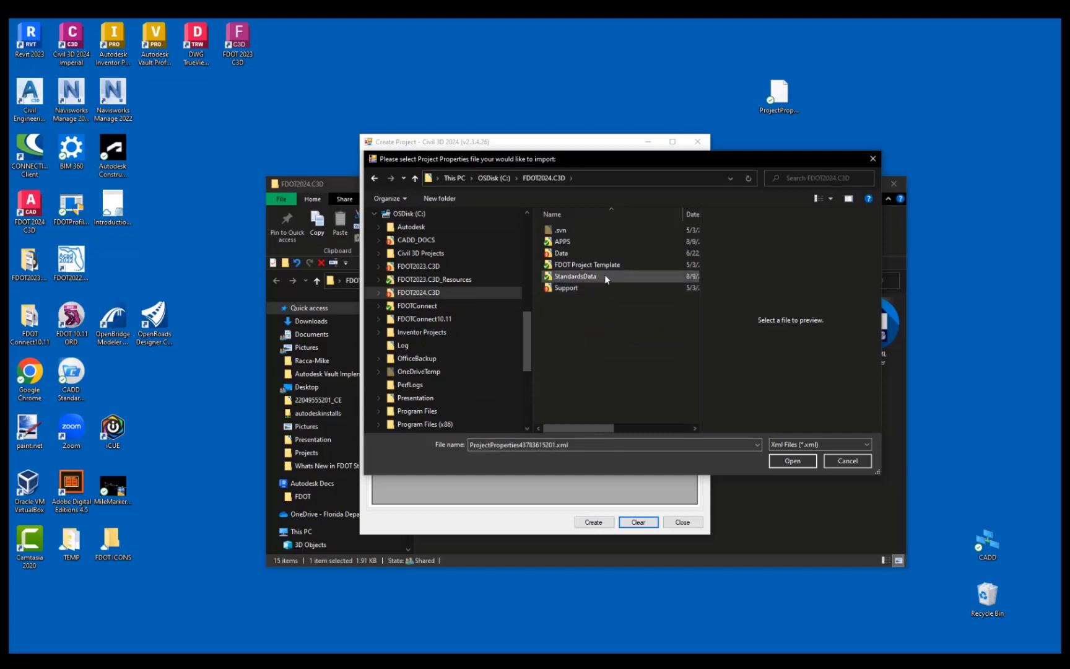
pyautogui.doubleClick(605, 242)
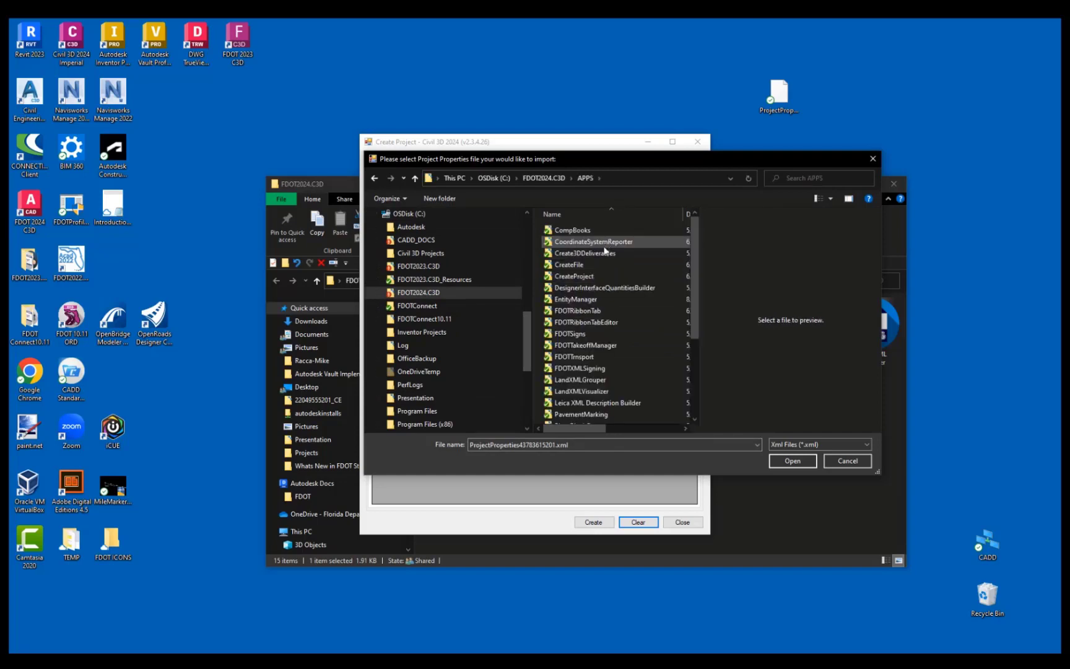
pyautogui.doubleClick(603, 276)
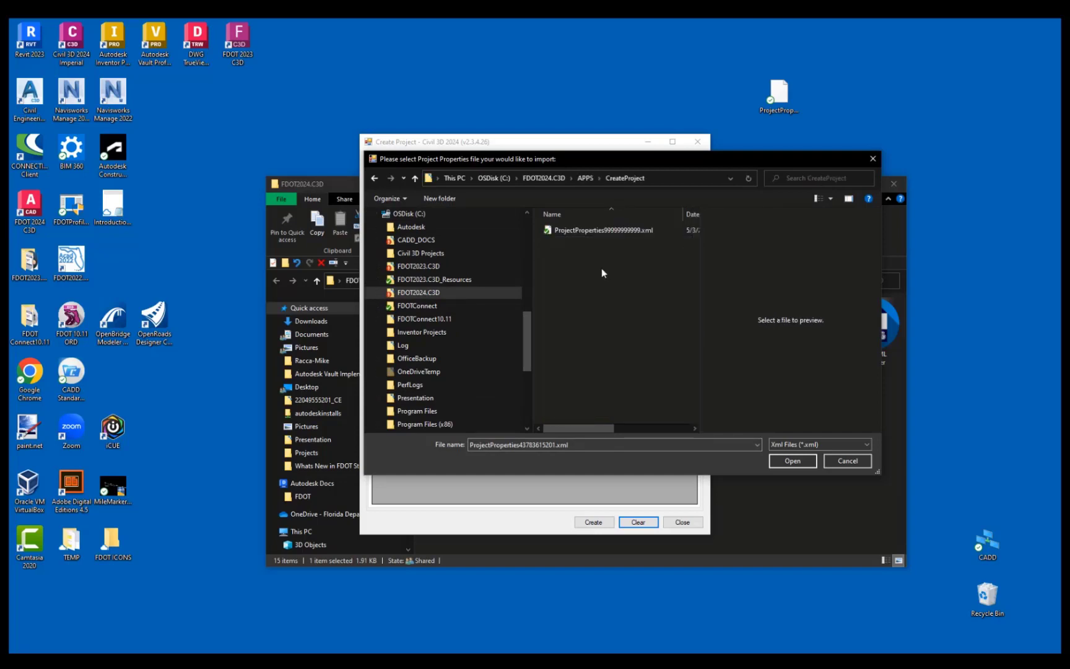
# Import the generic ProjectProperties99999999999.xml file and close Create Project without creating a project.
pyautogui.click(600, 234)
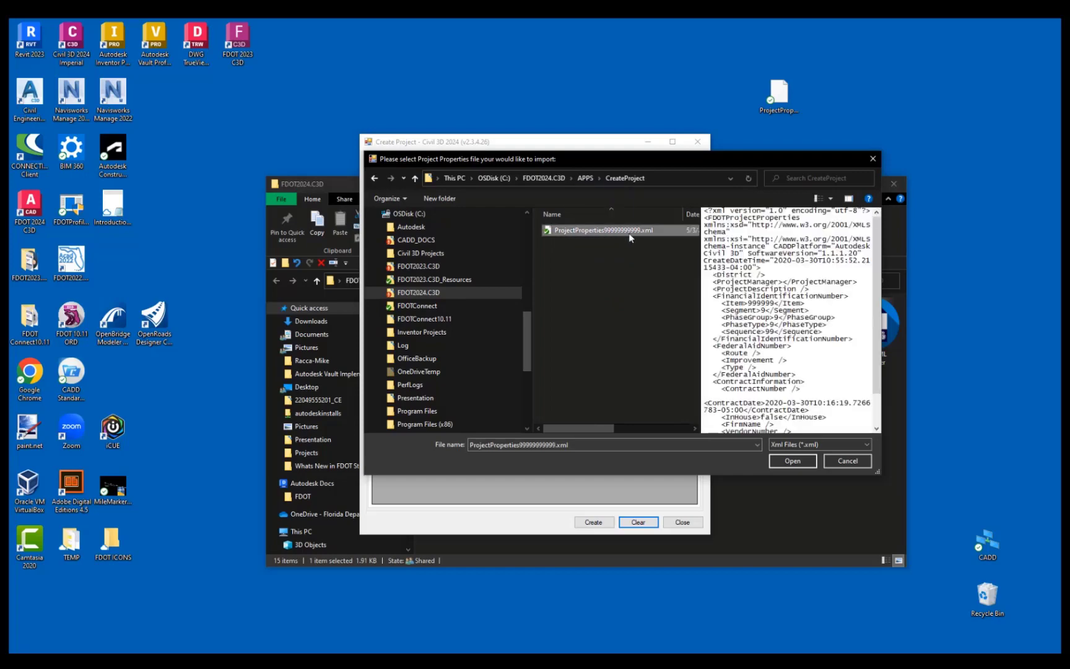
pyautogui.click(798, 465)
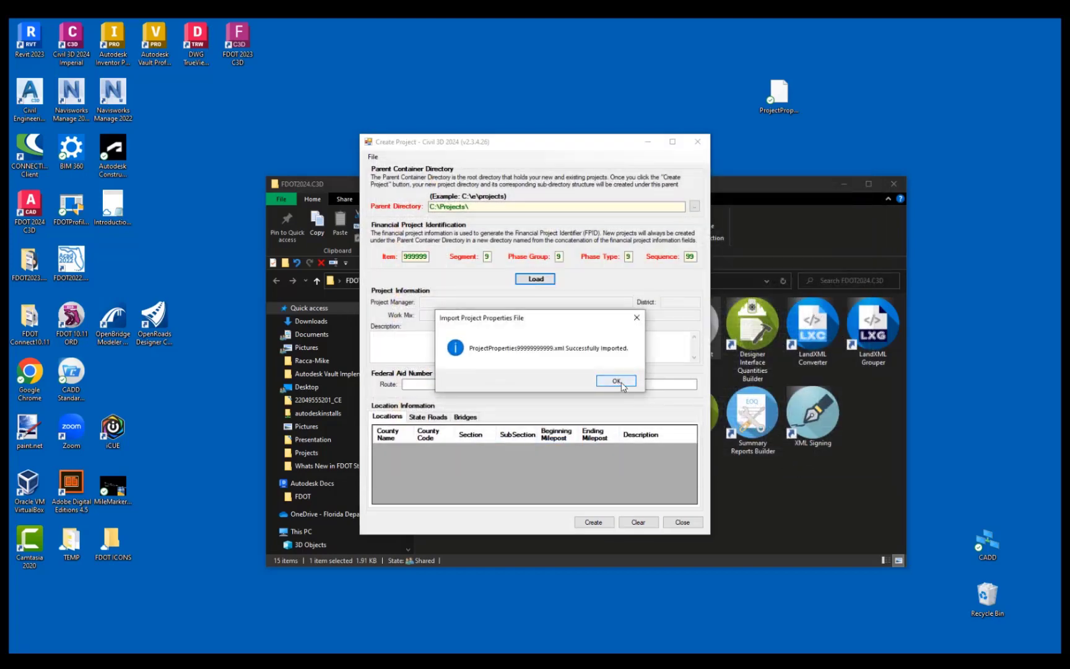
pyautogui.click(617, 380)
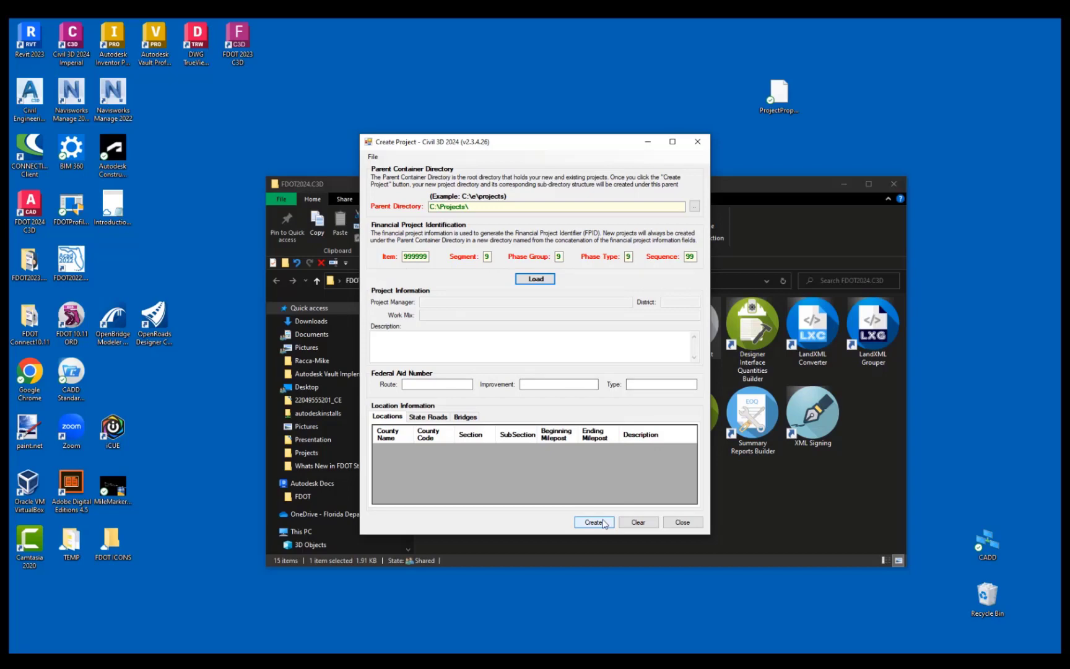
pyautogui.click(635, 525)
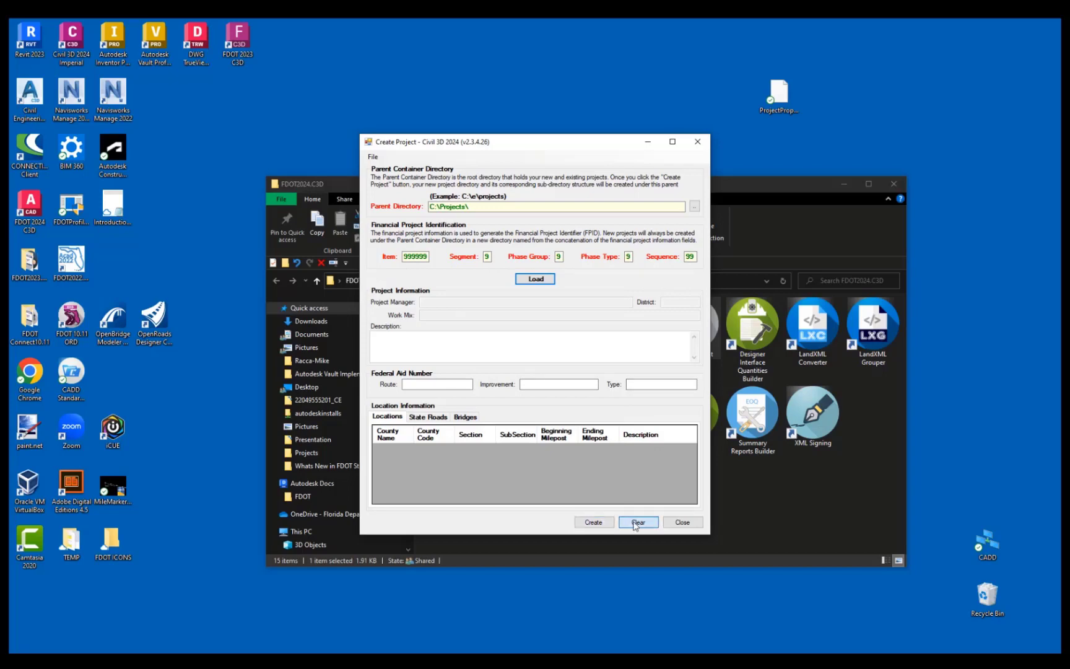
pyautogui.click(681, 522)
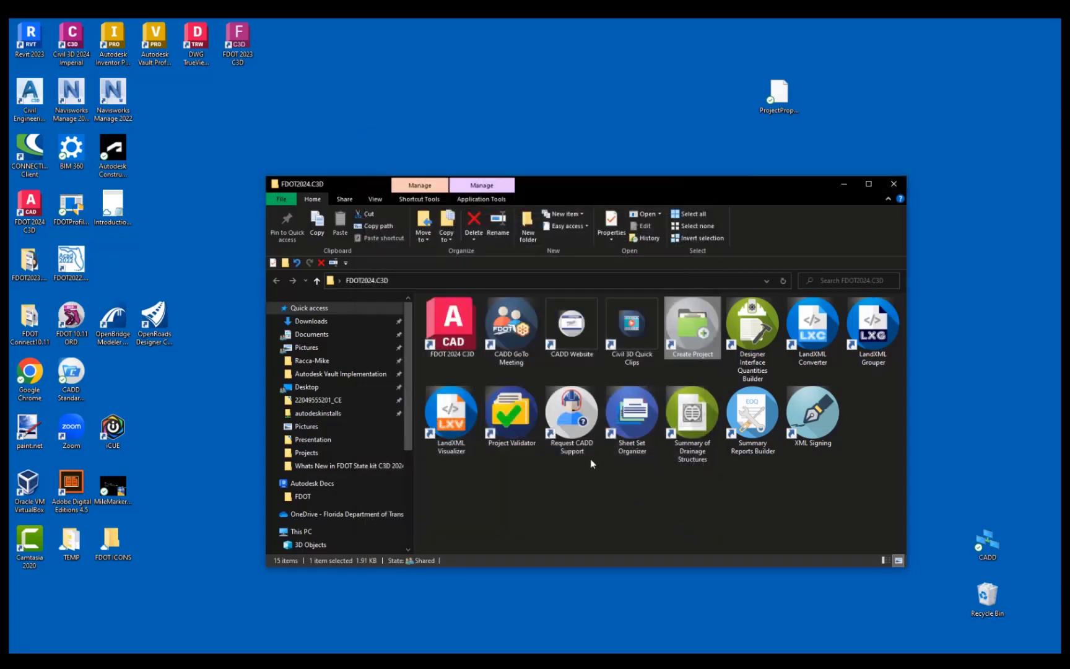
# Copy the FDOT Project Template folder from C:\FDOT2024.C3D in File Explorer.
pyautogui.scroll(-1, 389, 427)
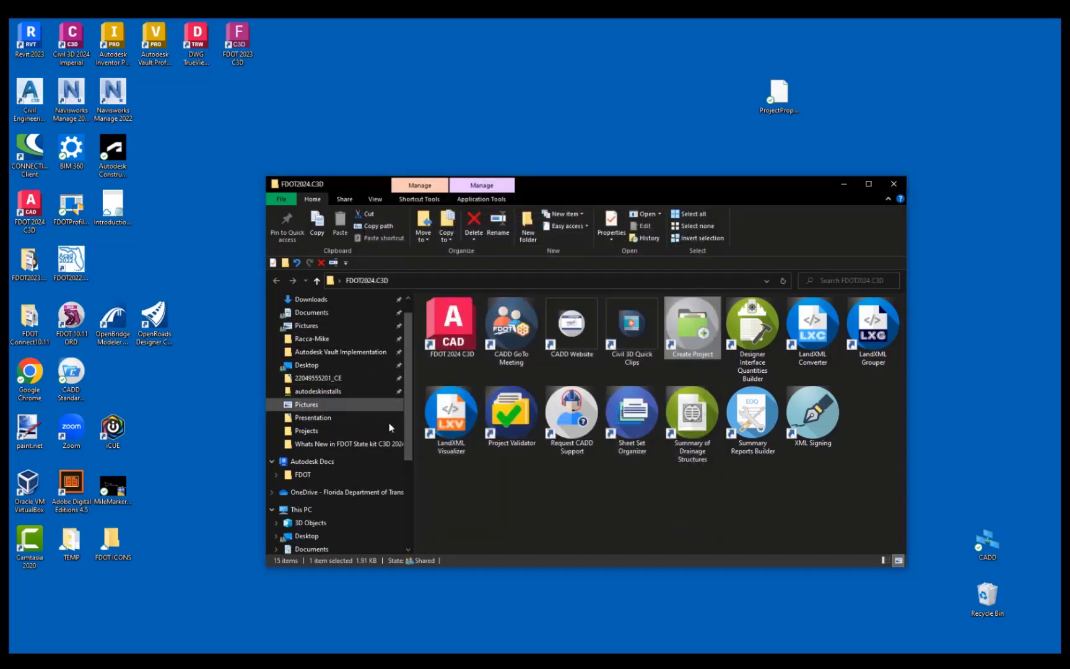
pyautogui.scroll(-3, 389, 428)
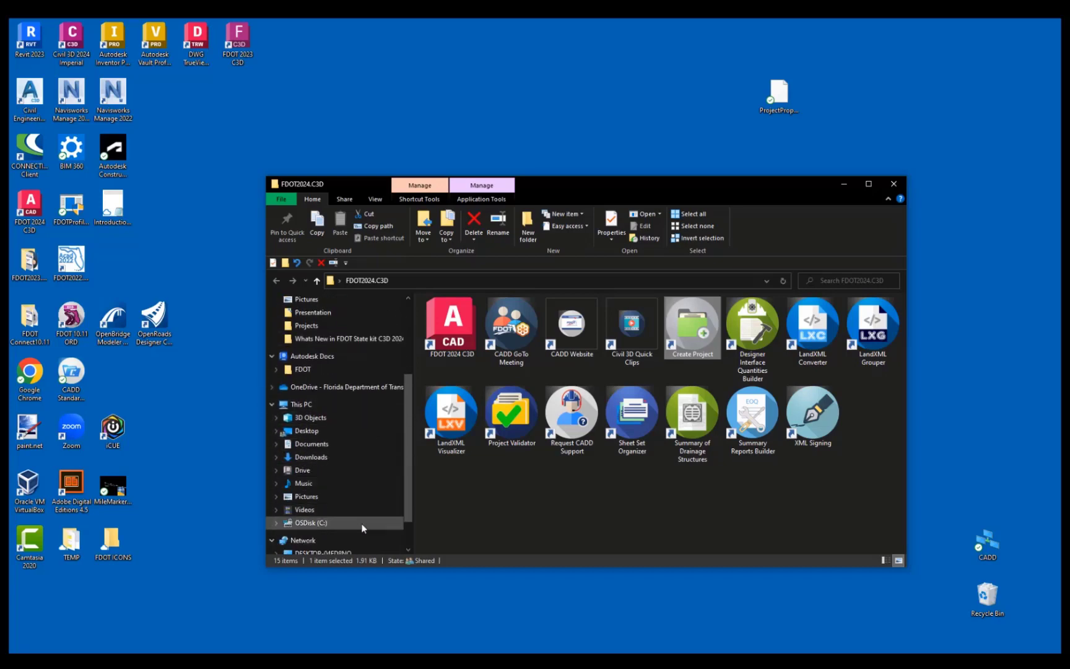
pyautogui.click(362, 525)
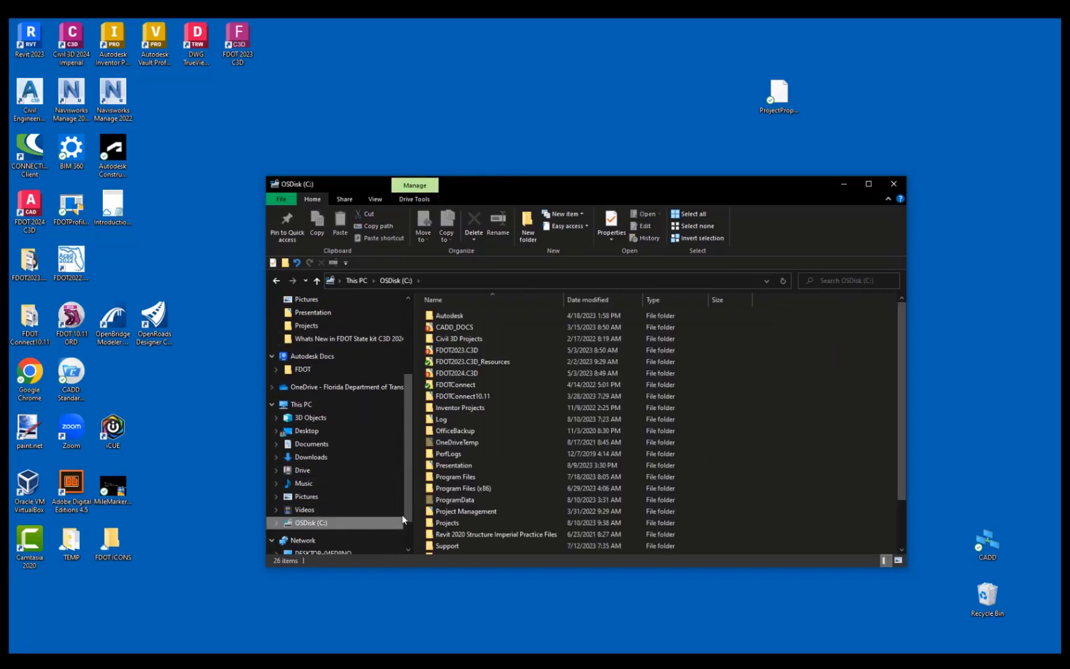
pyautogui.doubleClick(505, 375)
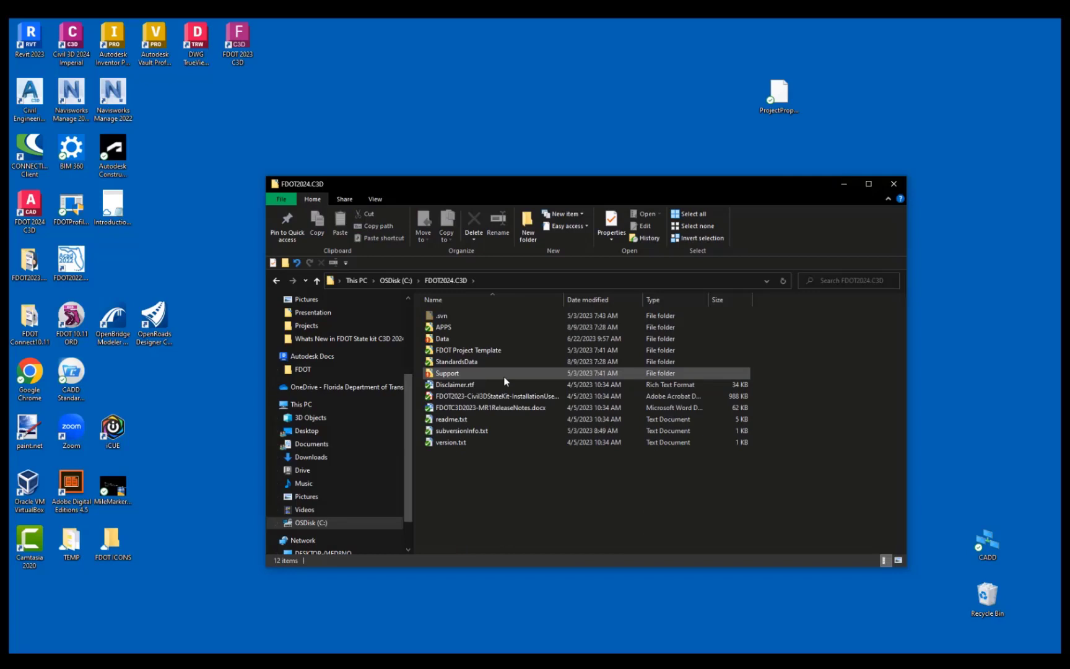
pyautogui.click(512, 352)
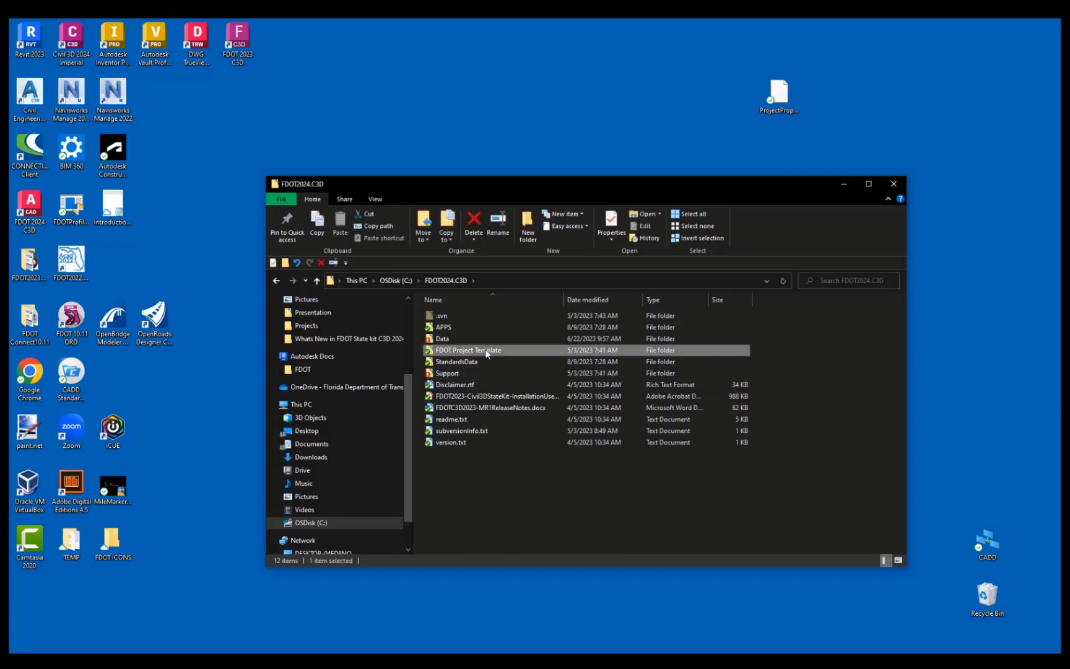
pyautogui.rightClick(479, 351)
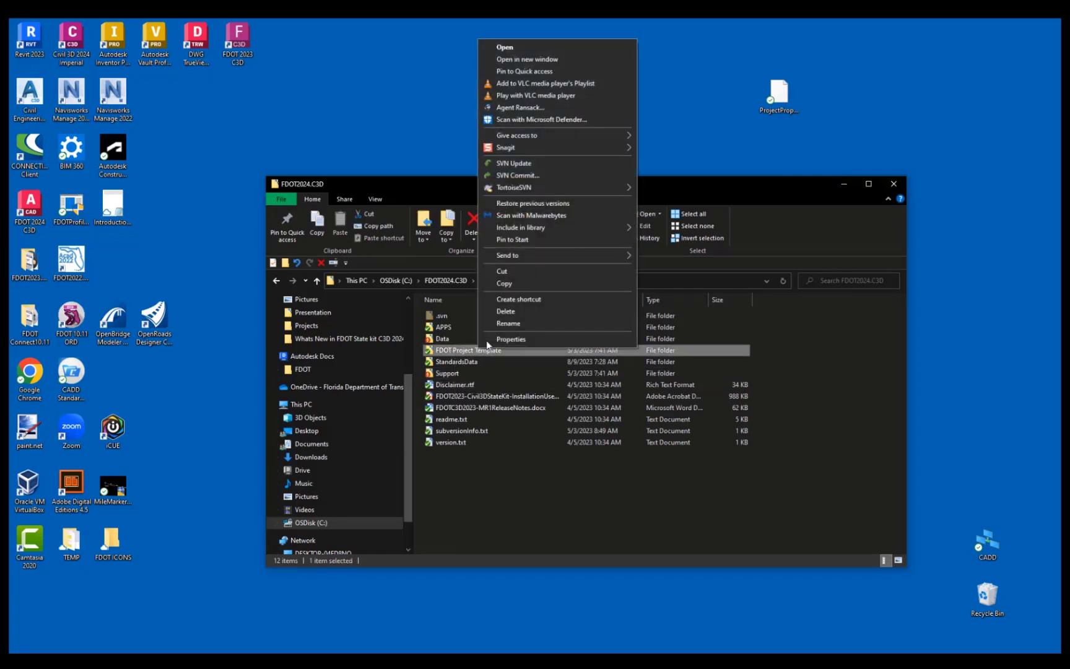
pyautogui.click(508, 285)
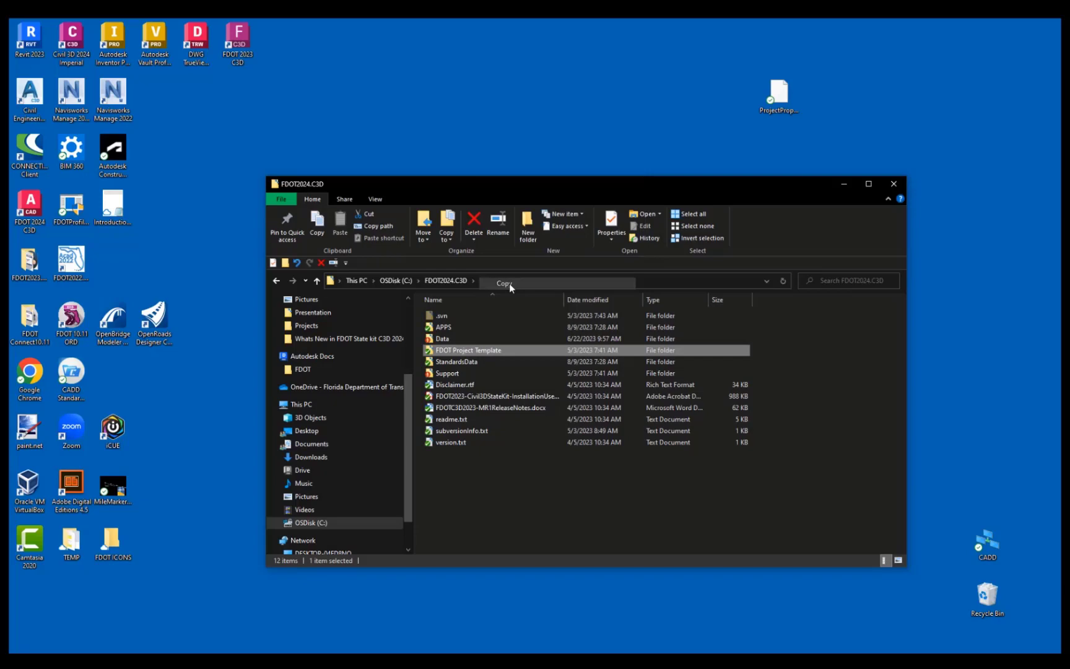
# Paste the copied template folder into C:\Projects.
pyautogui.click(396, 280)
pyautogui.scroll(-2, 501, 426)
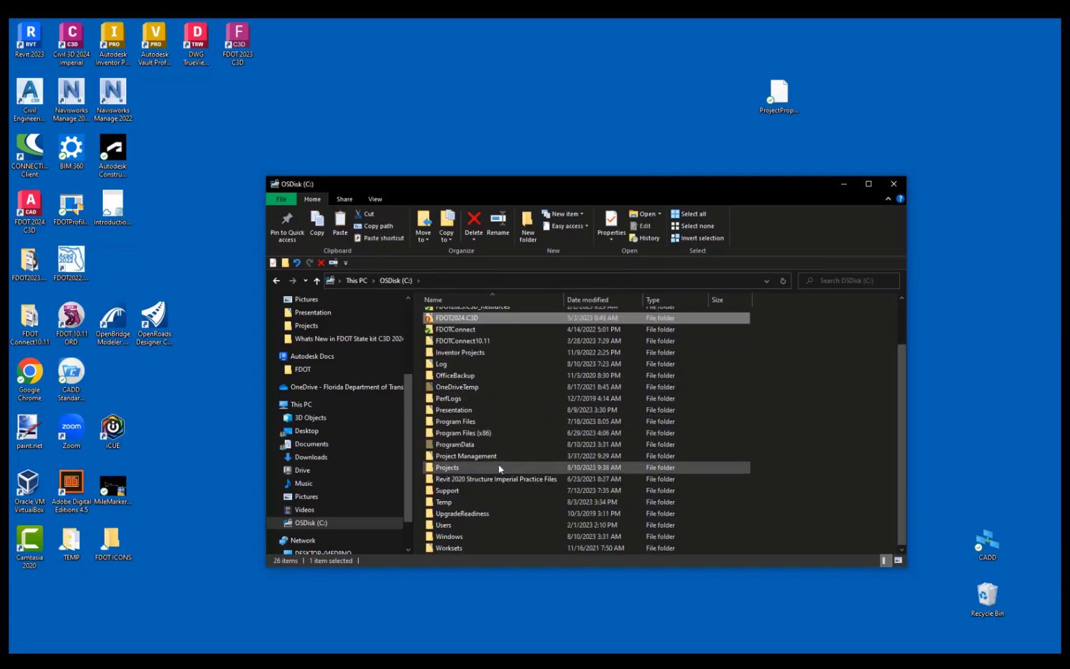
pyautogui.click(499, 468)
pyautogui.doubleClick(499, 467)
pyautogui.rightClick(435, 415)
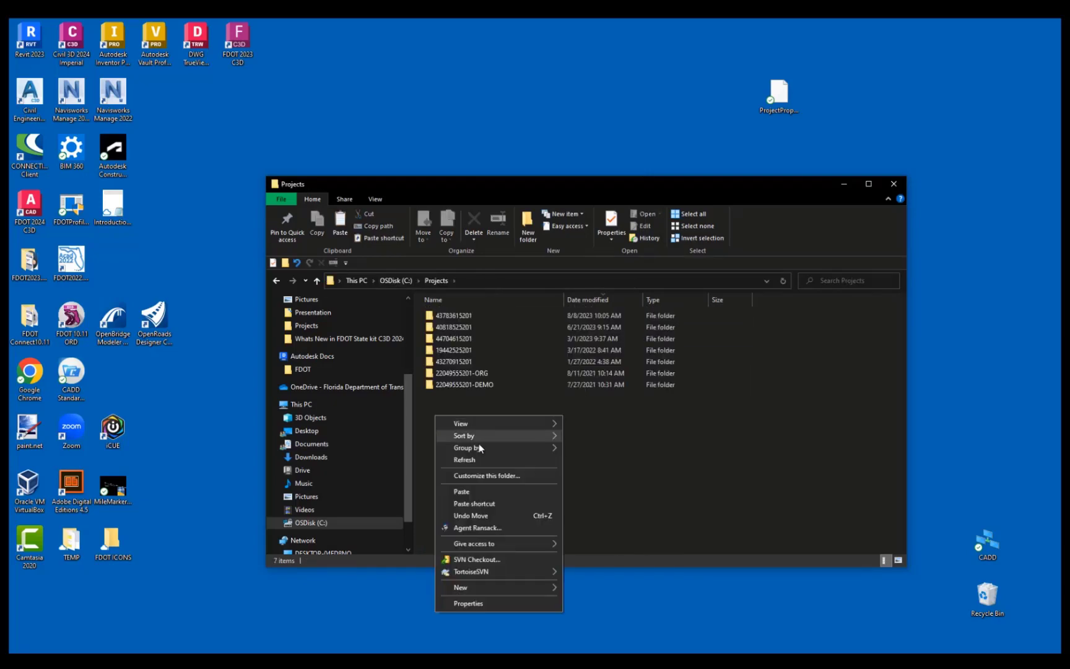
pyautogui.click(496, 492)
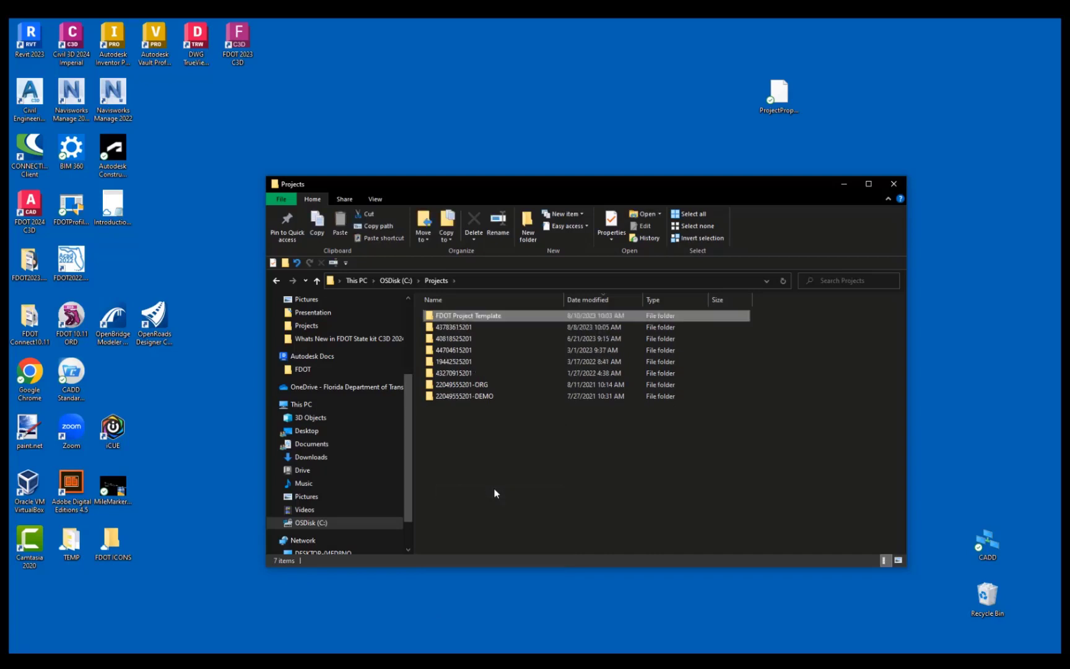
pyautogui.click(491, 317)
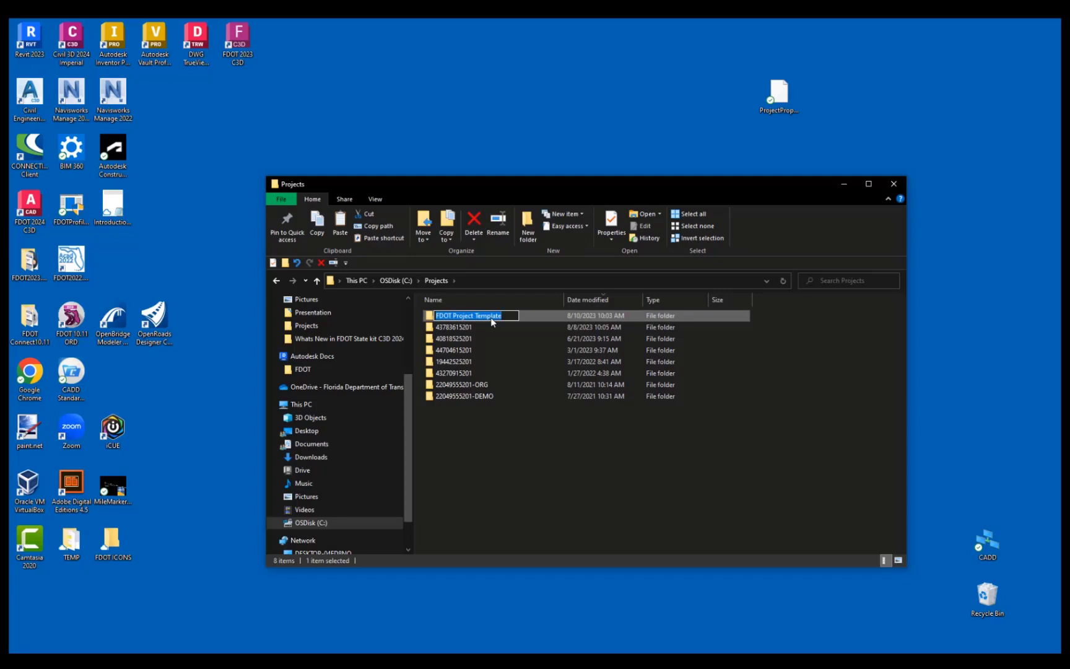
pyautogui.write('9999999999')
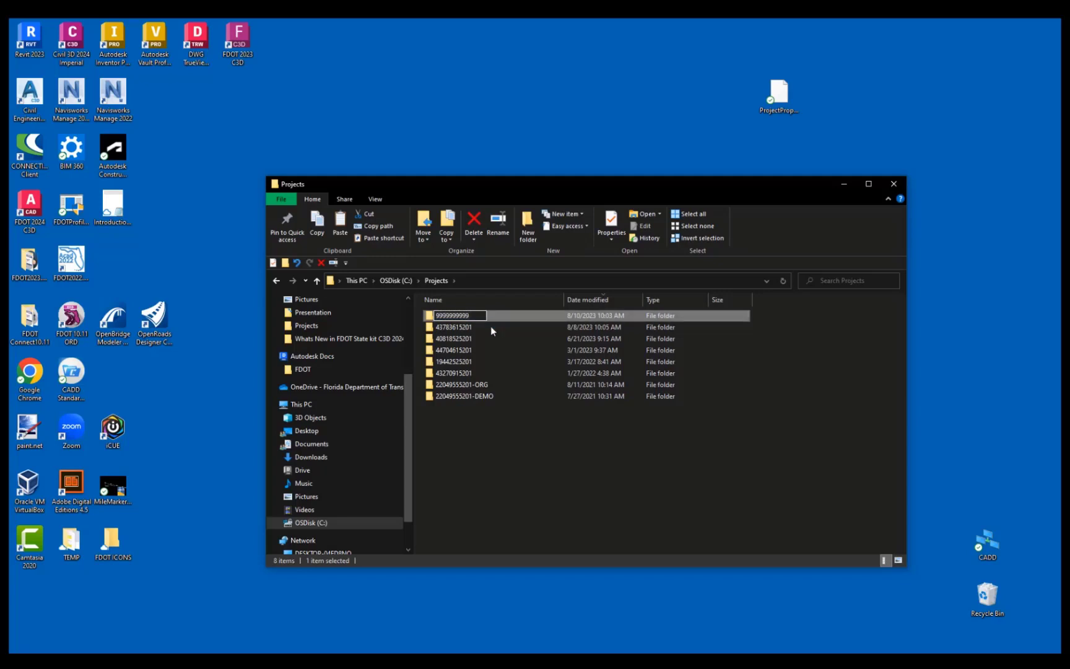
pyautogui.click(491, 460)
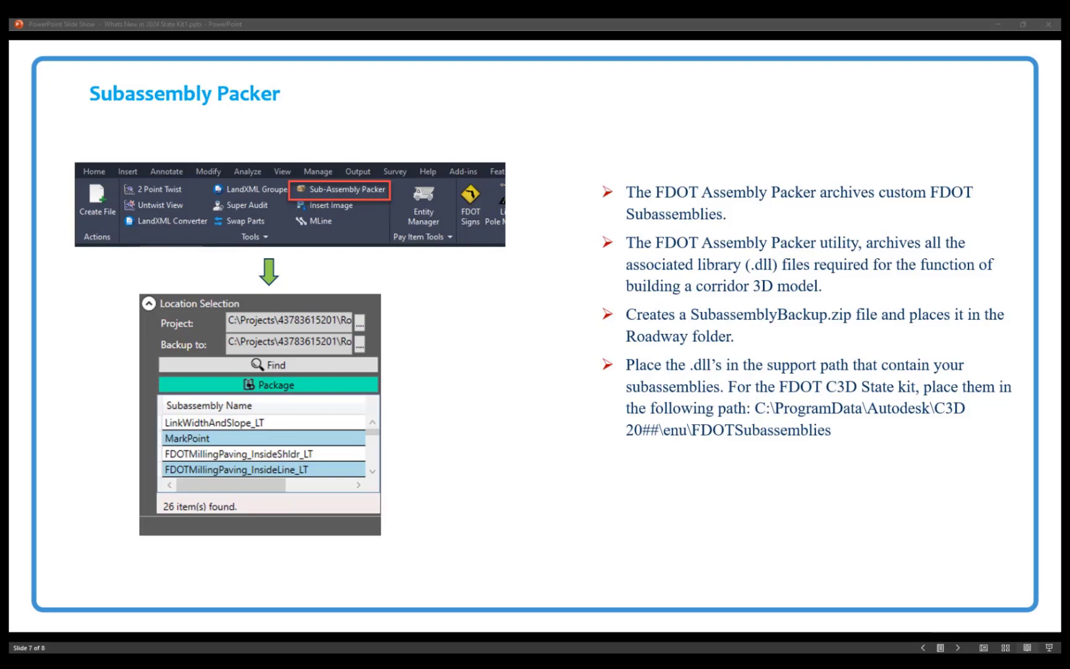
# Switch to Civil 3D, open the FDOT Sub-Assembly Packer and move its palette onto the drawing area.
pyautogui.hotkey('alt', 'Tab')
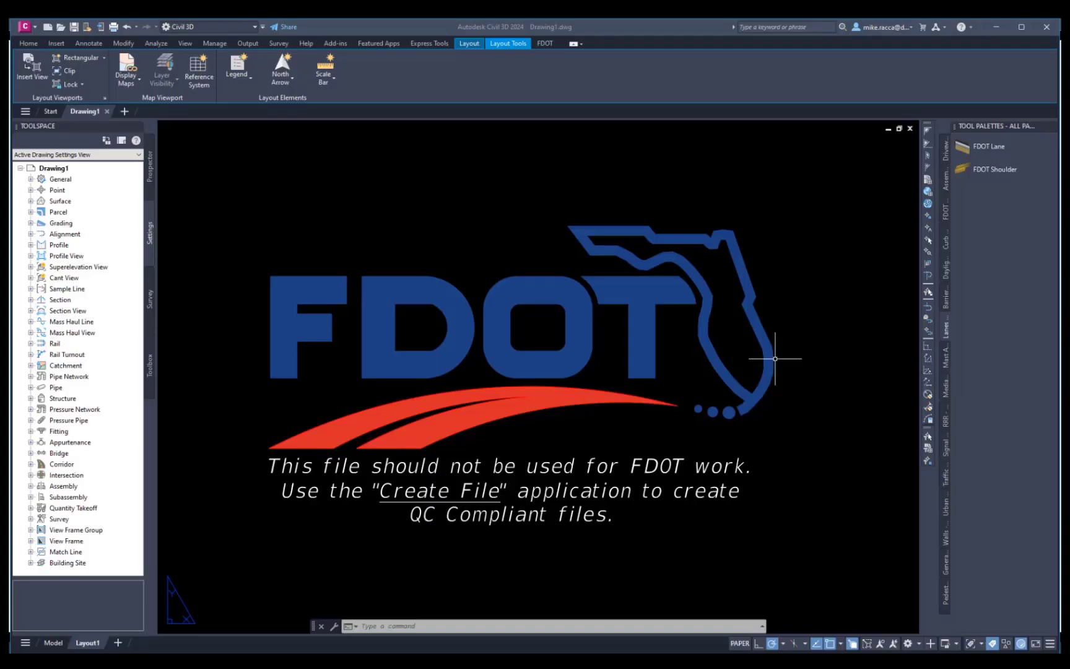
pyautogui.click(537, 43)
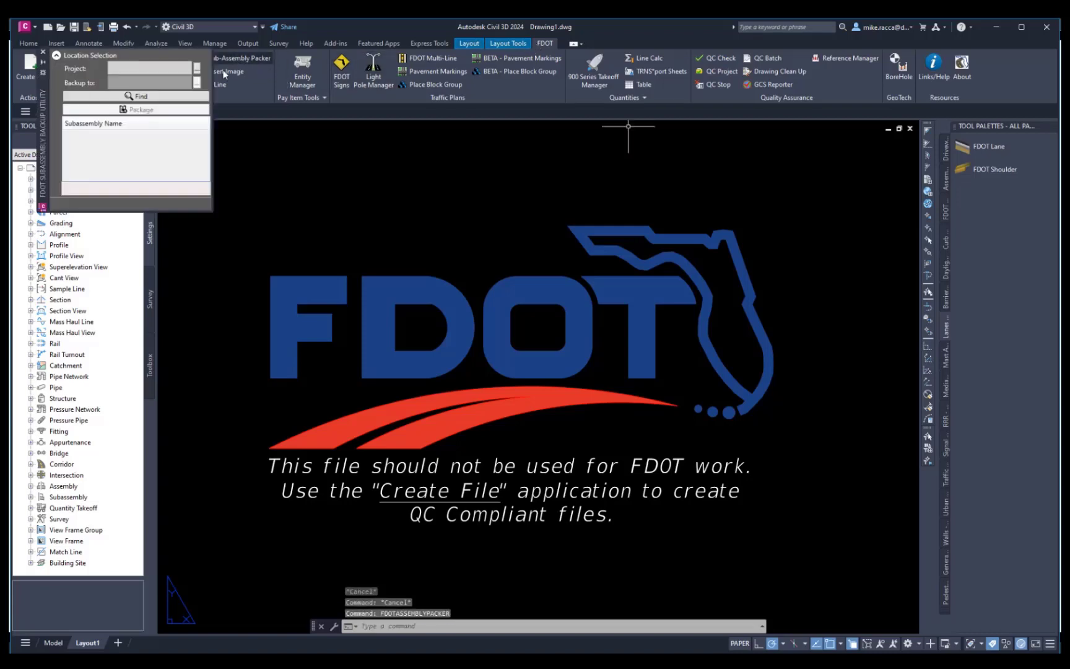
pyautogui.moveTo(45, 149); pyautogui.dragTo(341, 262)
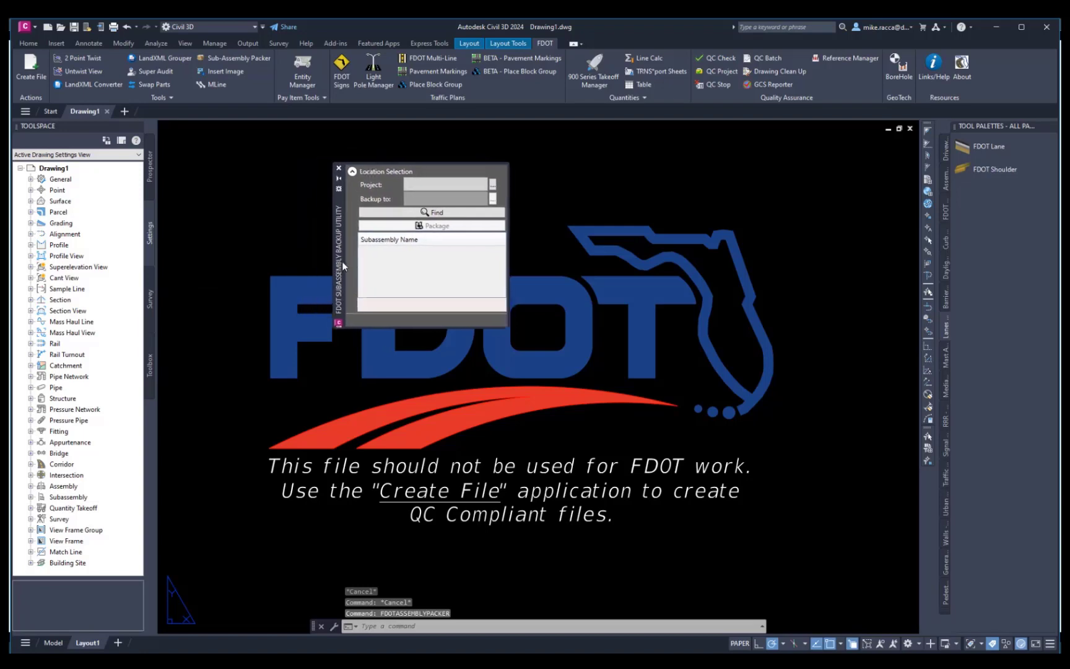
pyautogui.click(495, 186)
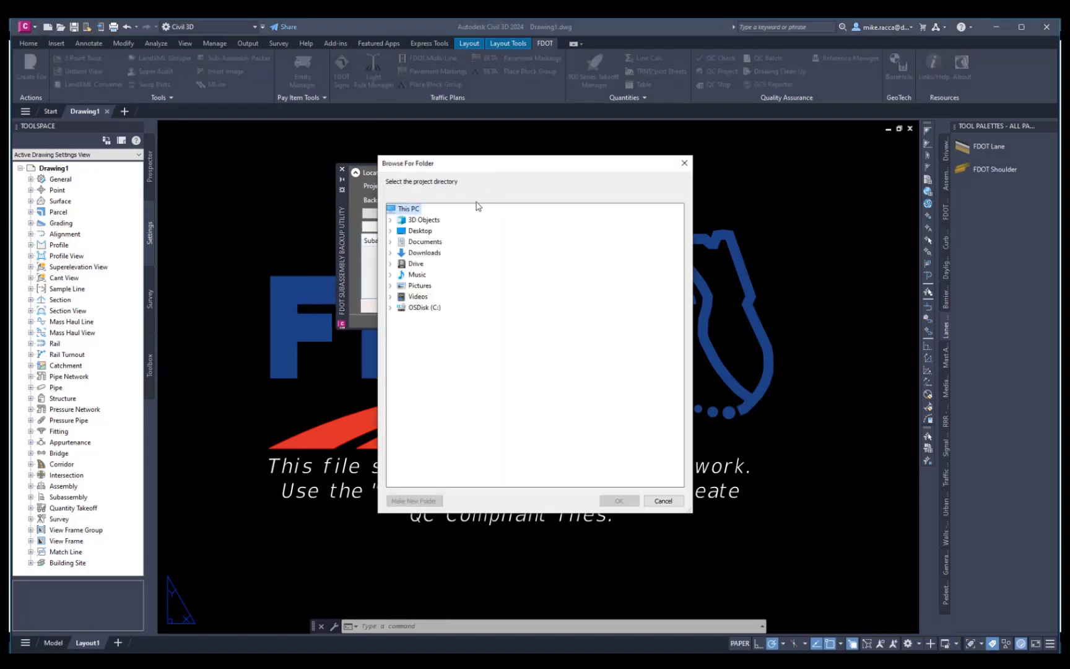
pyautogui.click(397, 306)
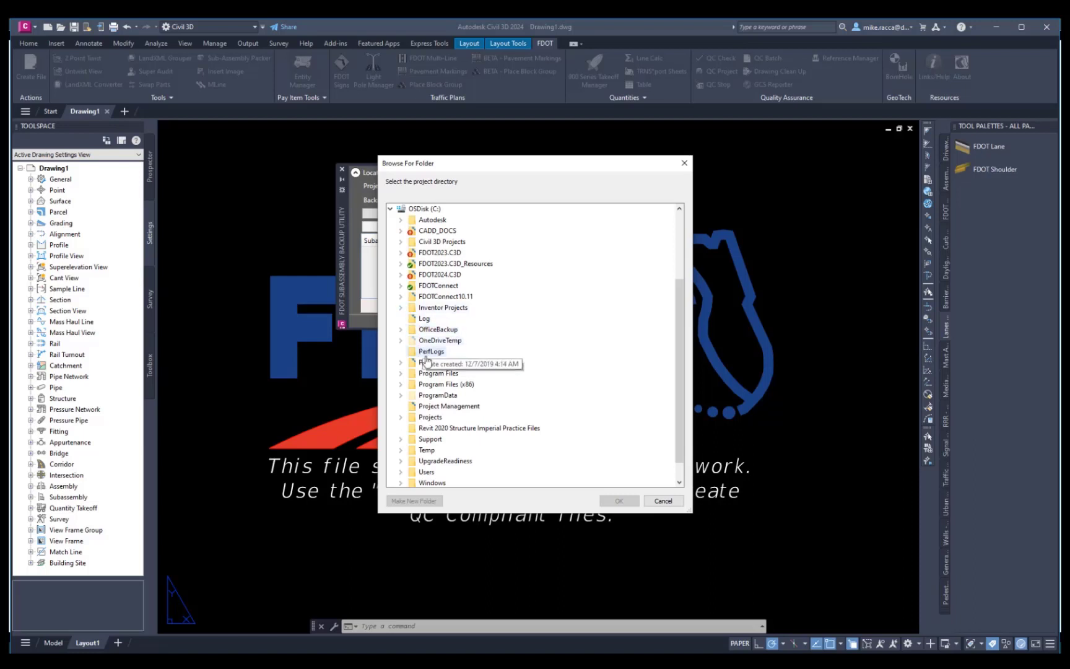
pyautogui.click(401, 417)
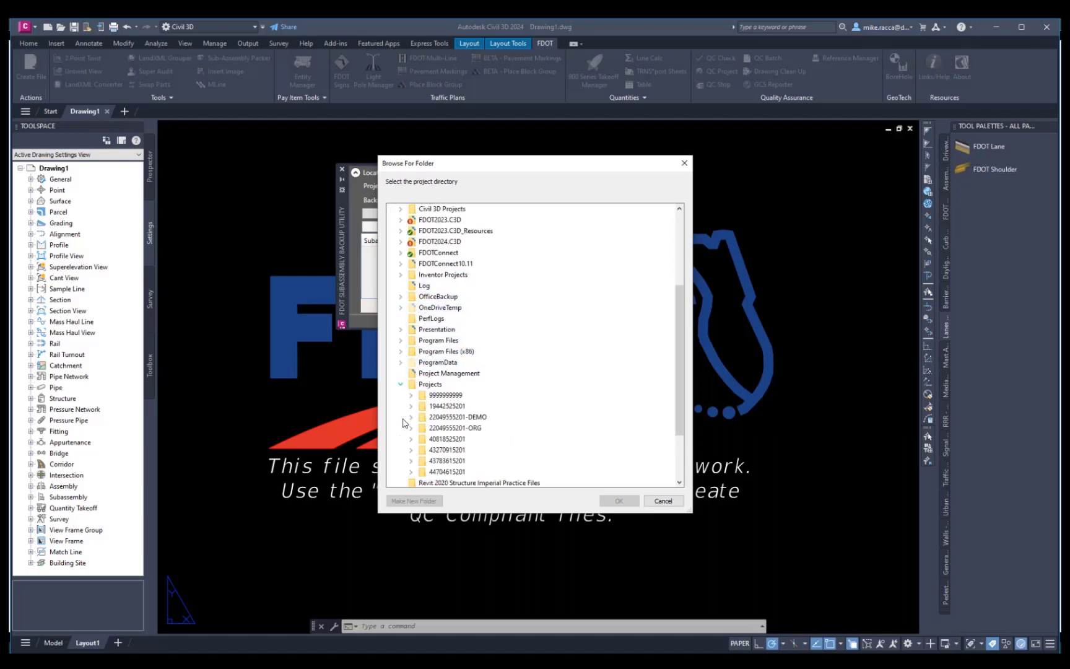
pyautogui.click(411, 461)
pyautogui.click(432, 433)
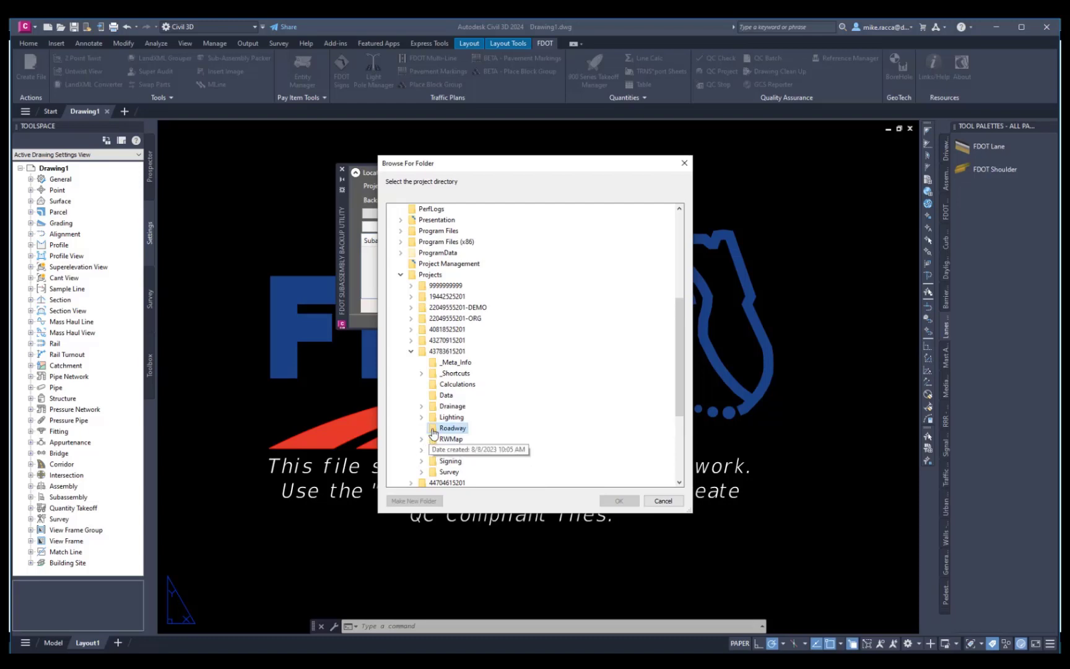
pyautogui.click(609, 503)
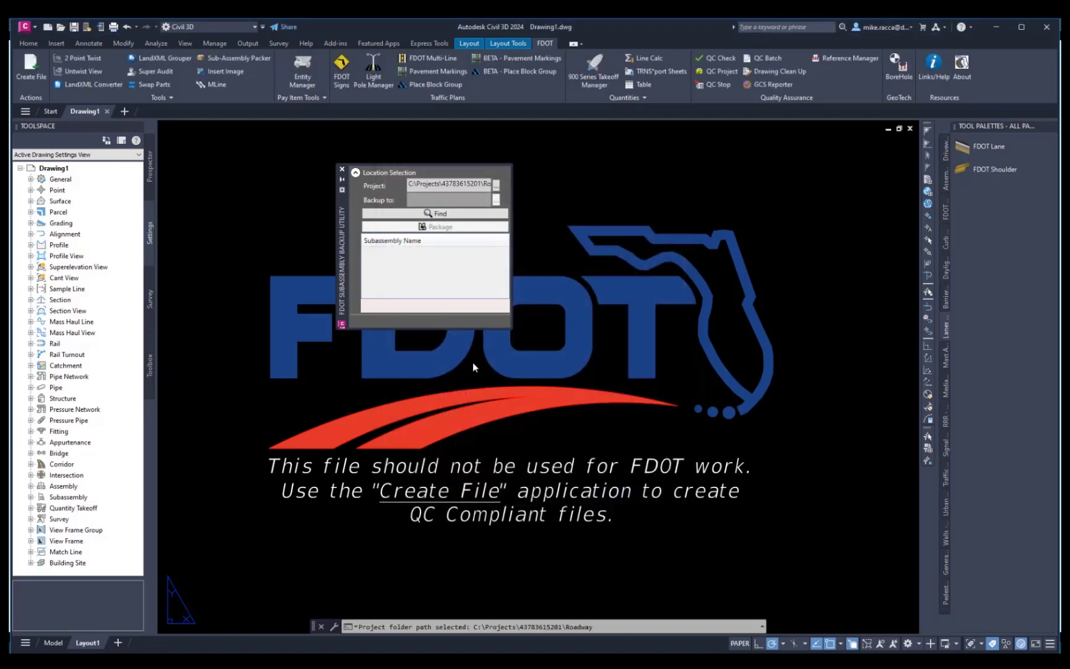
# Find the subassemblies in the selected project directory and enlarge the packer palette.
pyautogui.click(438, 215)
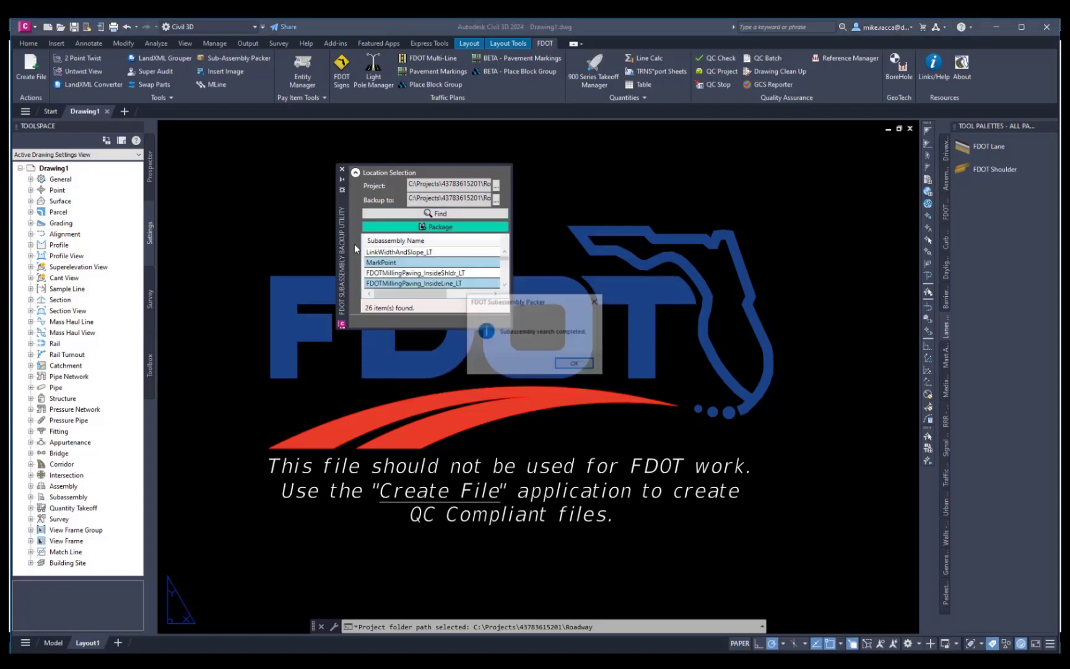
pyautogui.click(575, 364)
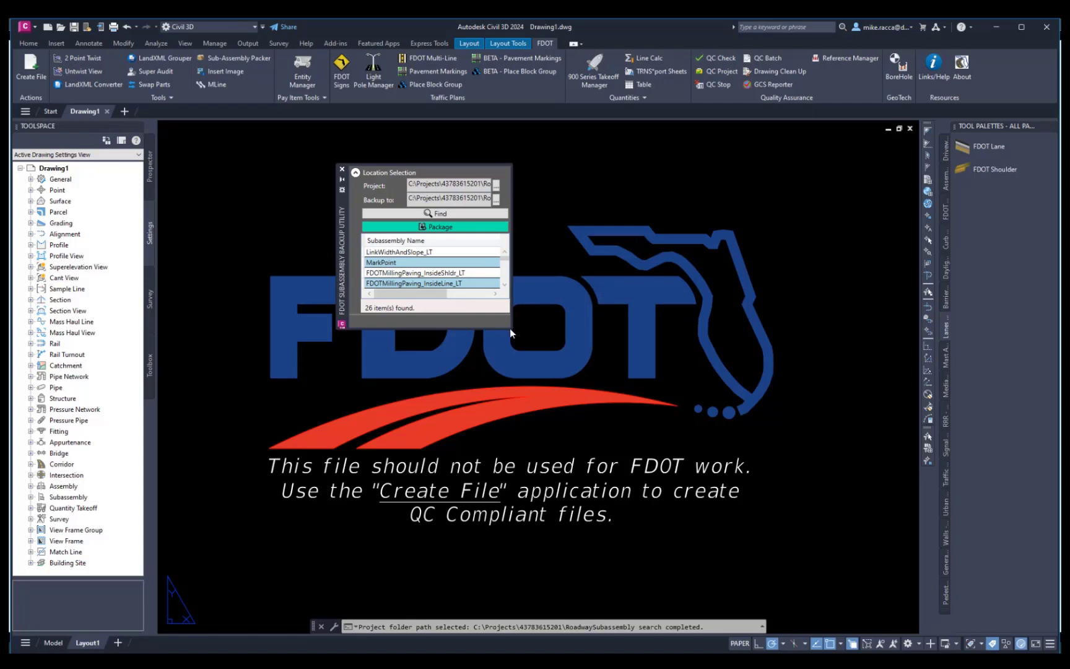
pyautogui.moveTo(511, 329); pyautogui.dragTo(702, 451)
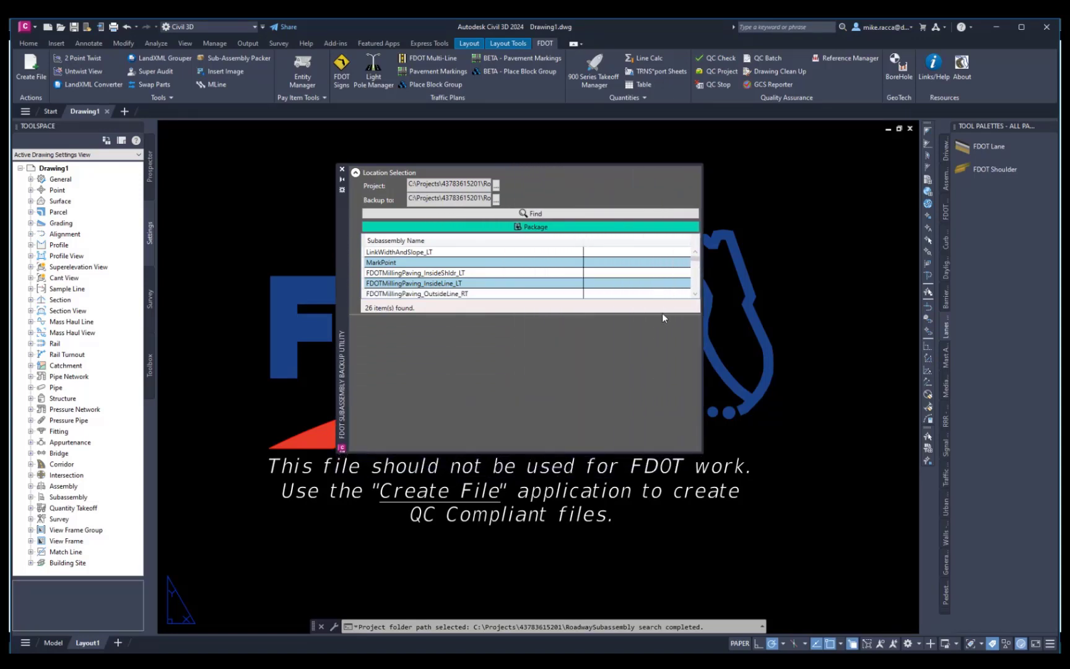
# Review the names in the list of subassemblies found for the project.
pyautogui.click(695, 295)
pyautogui.click(695, 295)
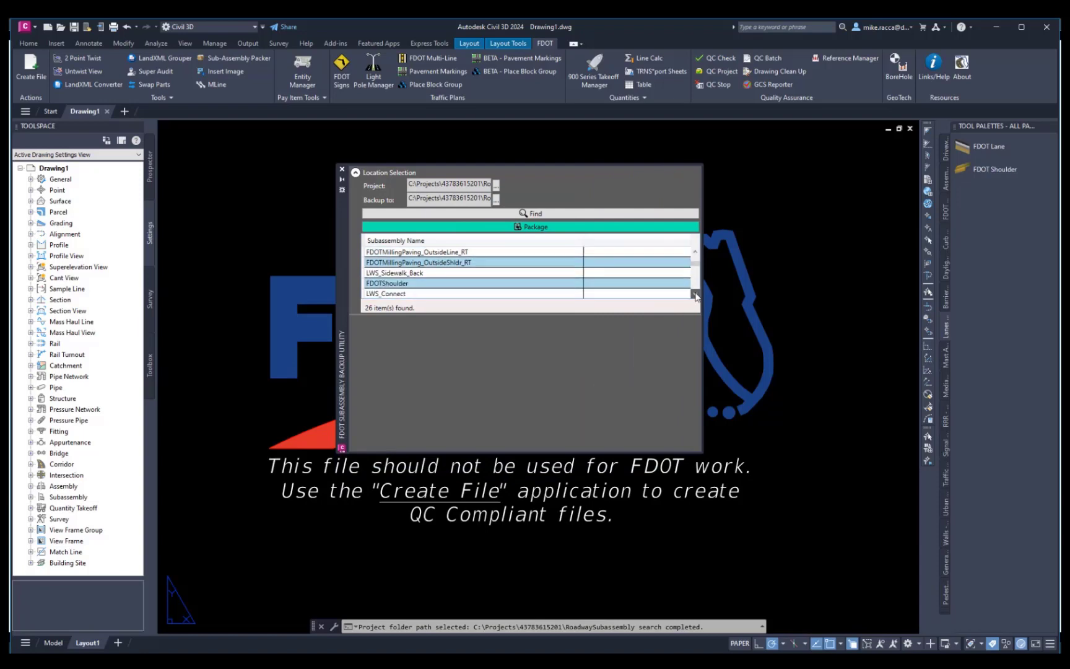
pyautogui.click(695, 295)
pyautogui.click(695, 295)
pyautogui.click(694, 294)
pyautogui.click(694, 295)
pyautogui.click(695, 295)
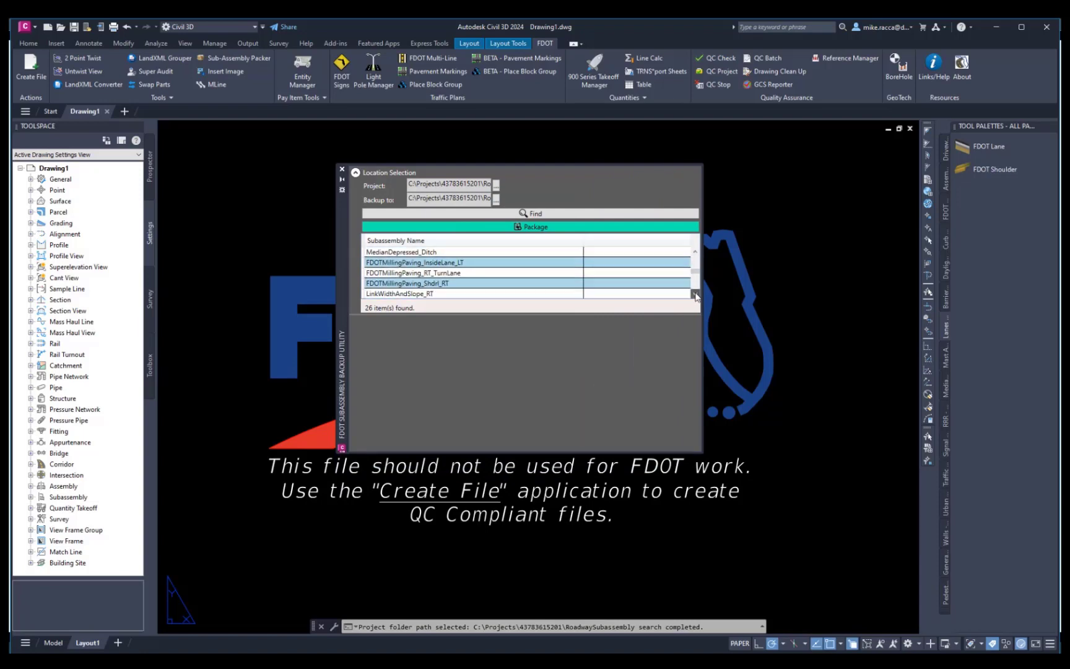
pyautogui.click(695, 295)
pyautogui.click(695, 295)
pyautogui.click(695, 295)
pyautogui.click(695, 294)
pyautogui.click(695, 295)
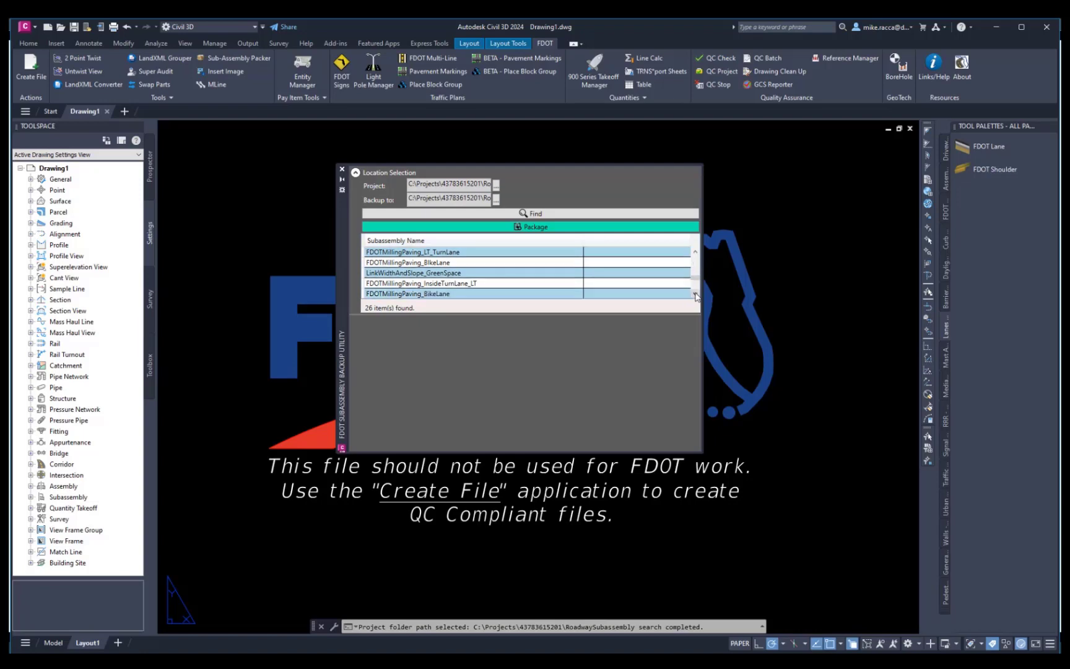
pyautogui.click(695, 295)
pyautogui.click(695, 295)
pyautogui.click(695, 295)
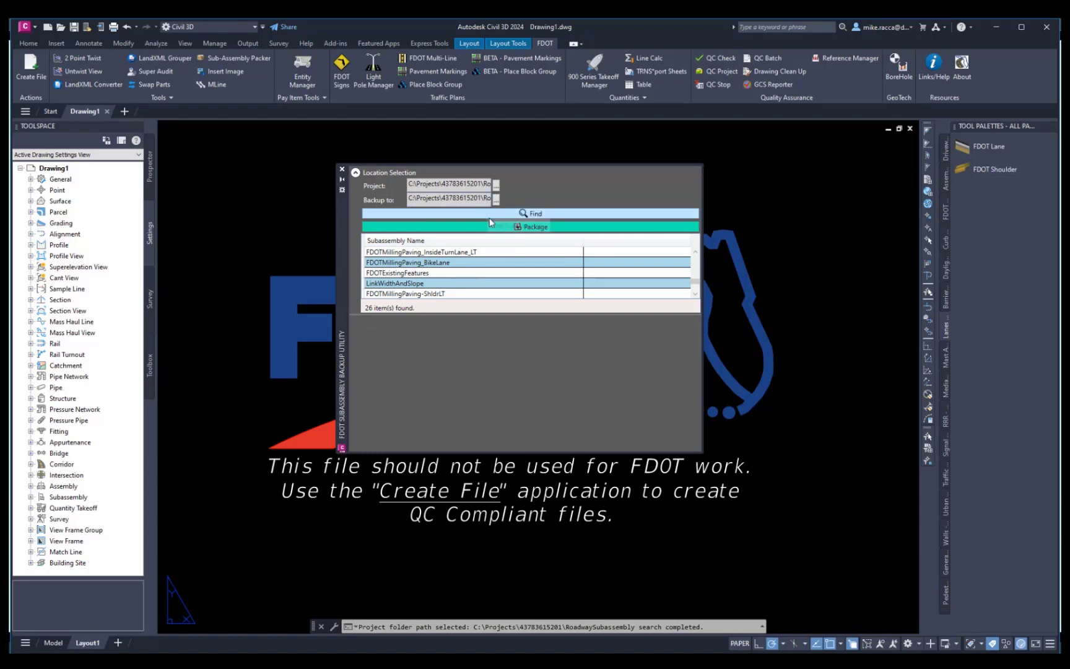
pyautogui.click(530, 228)
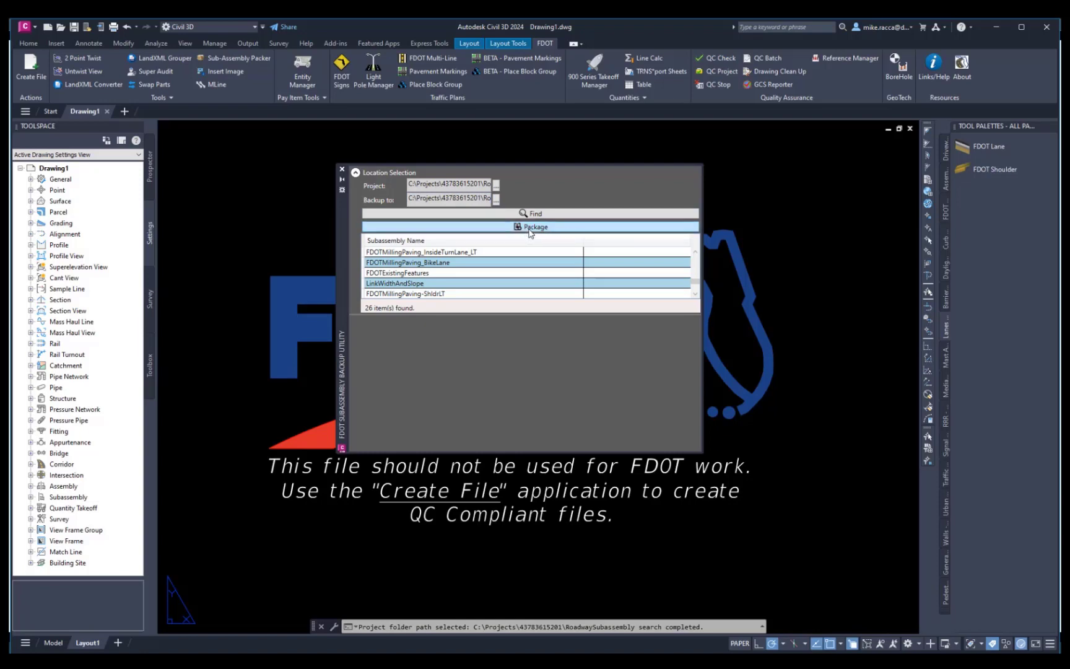
pyautogui.click(578, 366)
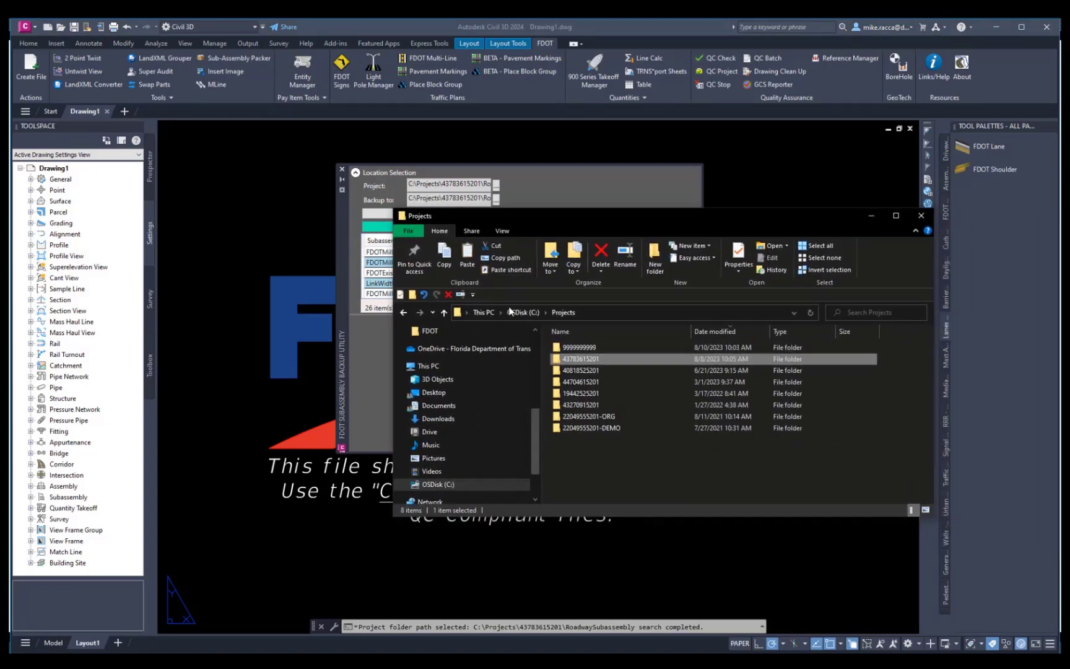
pyautogui.doubleClick(562, 360)
pyautogui.doubleClick(570, 417)
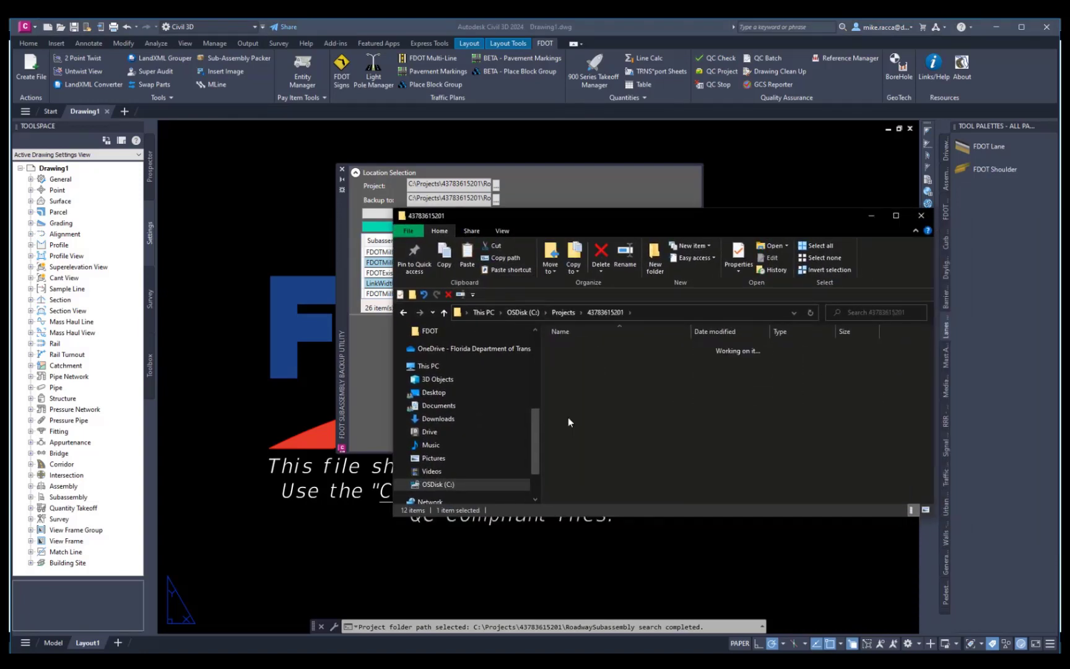
pyautogui.click(577, 441)
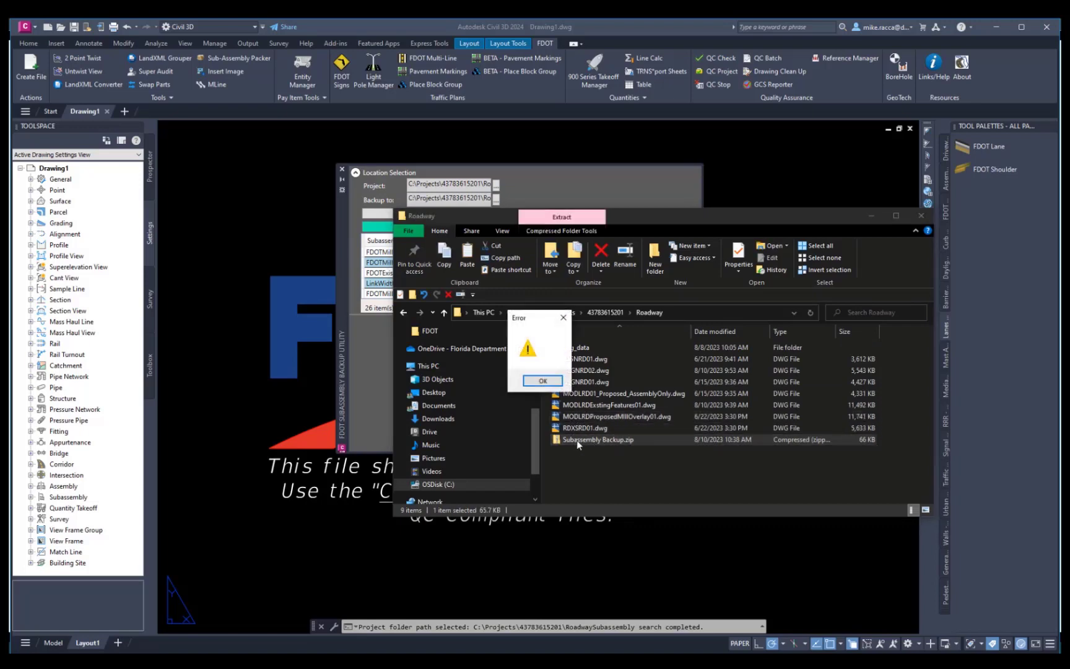
pyautogui.click(548, 381)
pyautogui.rightClick(578, 439)
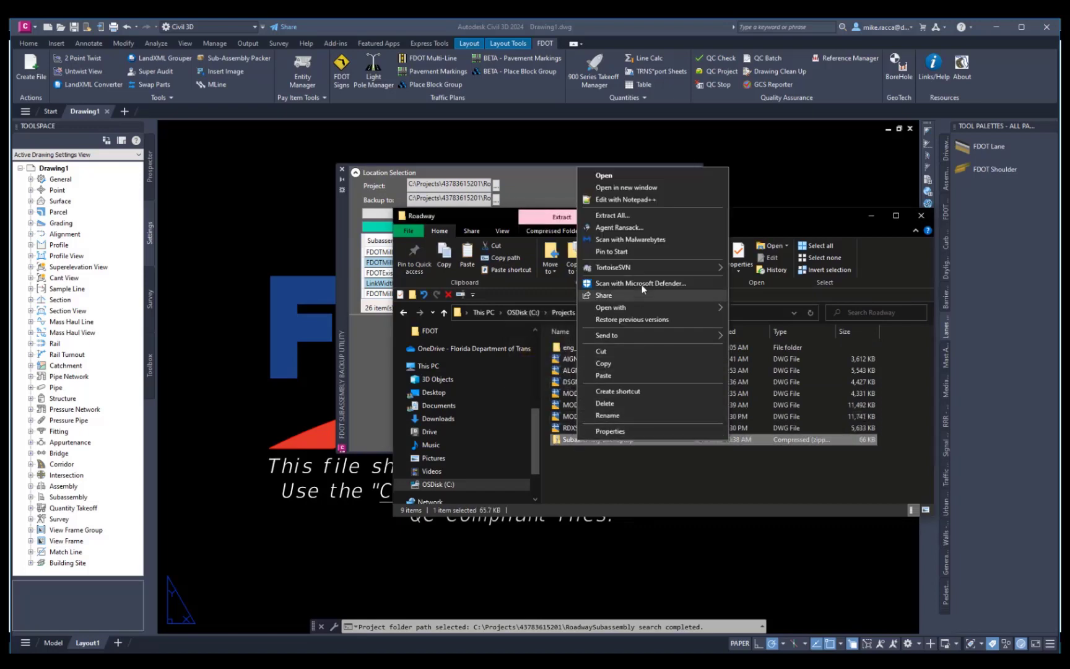
pyautogui.click(626, 216)
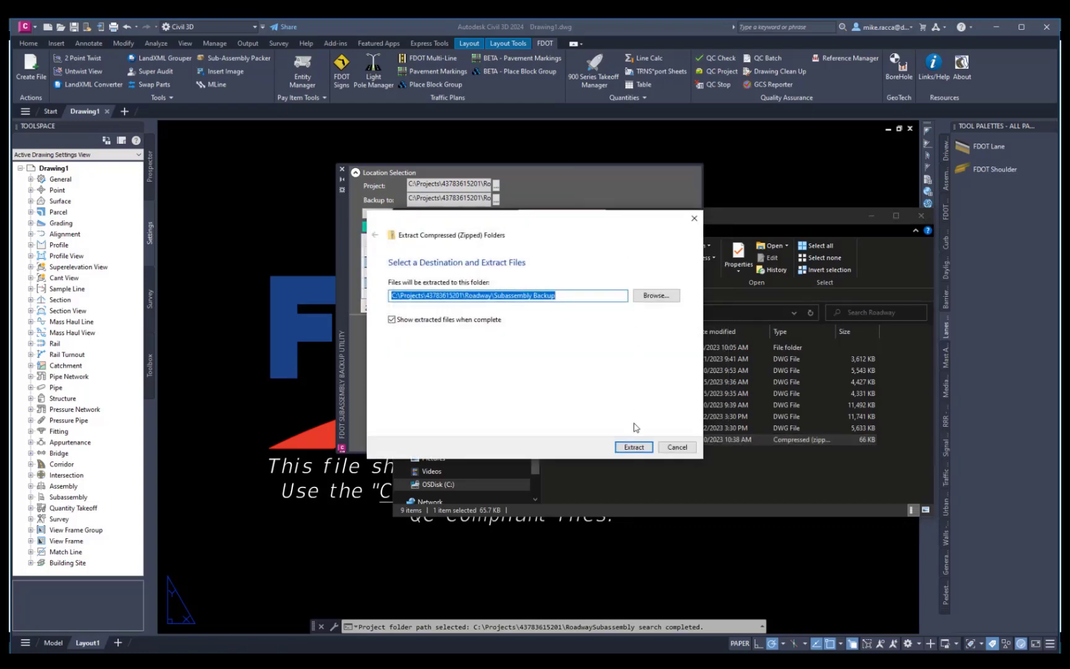
pyautogui.click(629, 447)
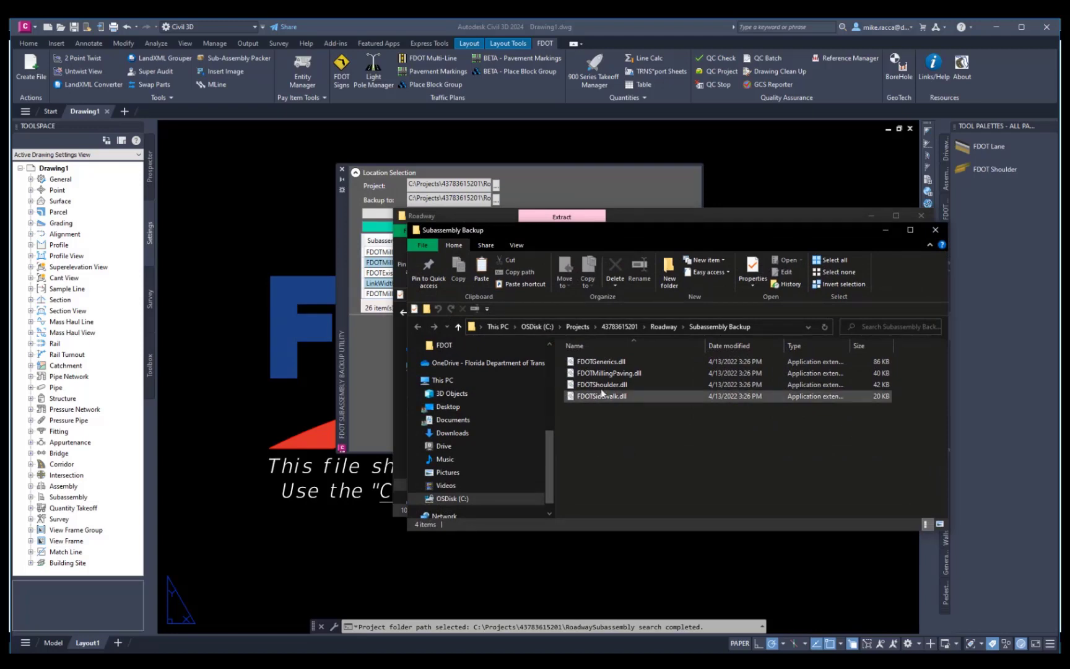
# Copy all four extracted .dll files: FDOTGenerics, FDOTMillingPaving, FDOTShoulder and FDOTSidewalk.
pyautogui.moveTo(628, 412); pyautogui.dragTo(588, 360)
pyautogui.rightClick(588, 360)
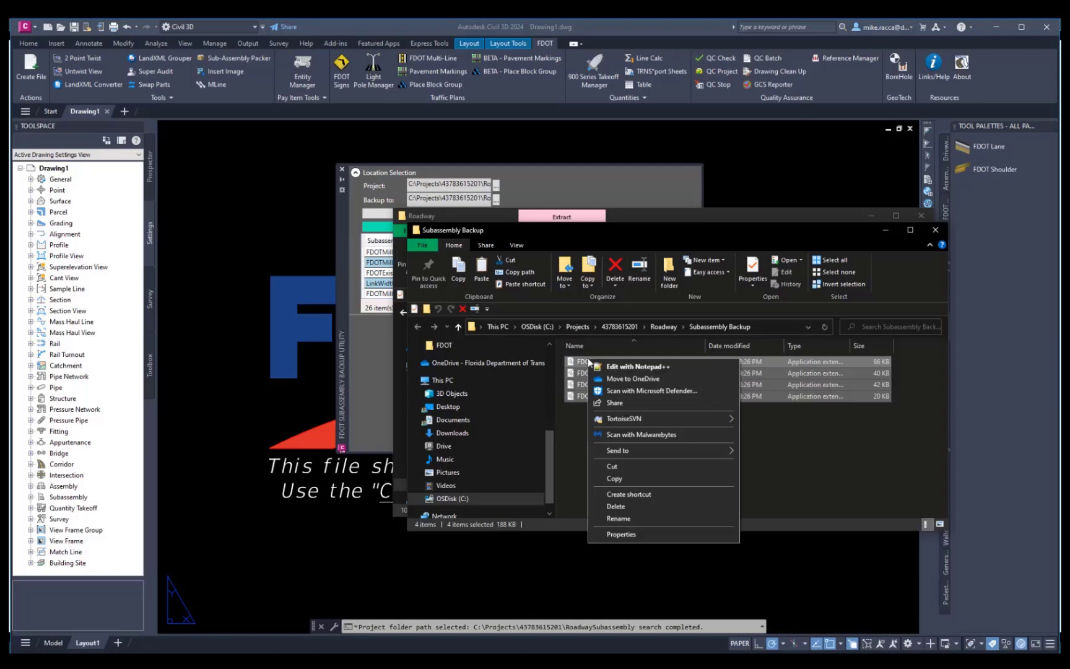
pyautogui.click(615, 479)
# Open the support folder C:\ProgramData\Autodesk\C3D 2024\enu\FDOTSubassemblies.
pyautogui.click(510, 498)
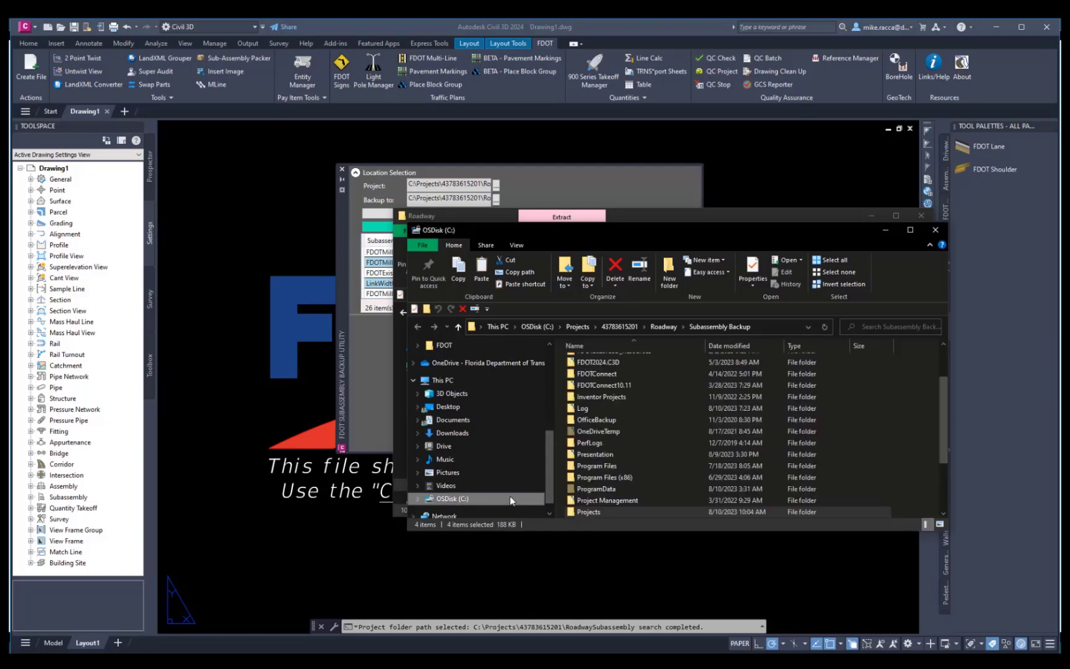
pyautogui.click(619, 488)
pyautogui.doubleClick(619, 488)
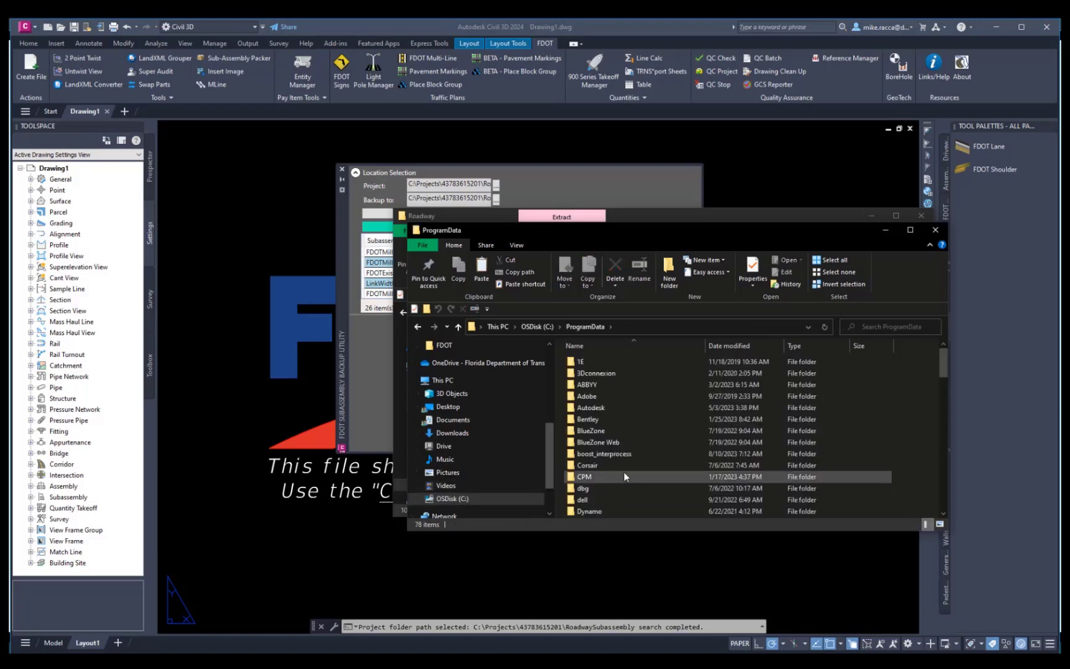
pyautogui.doubleClick(616, 409)
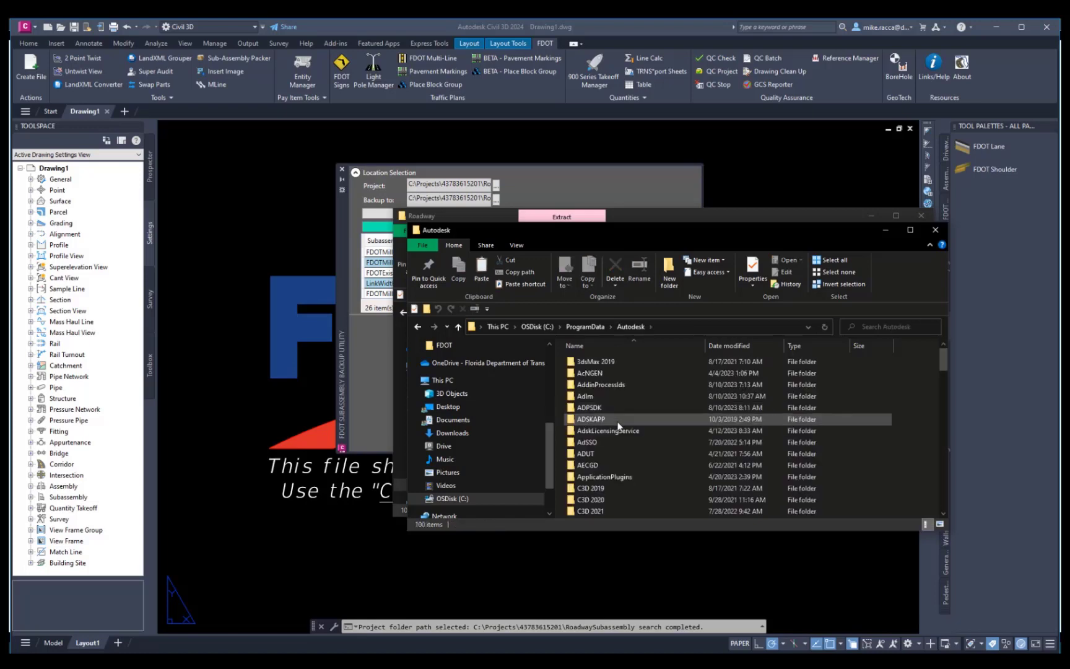
pyautogui.scroll(-2, 622, 485)
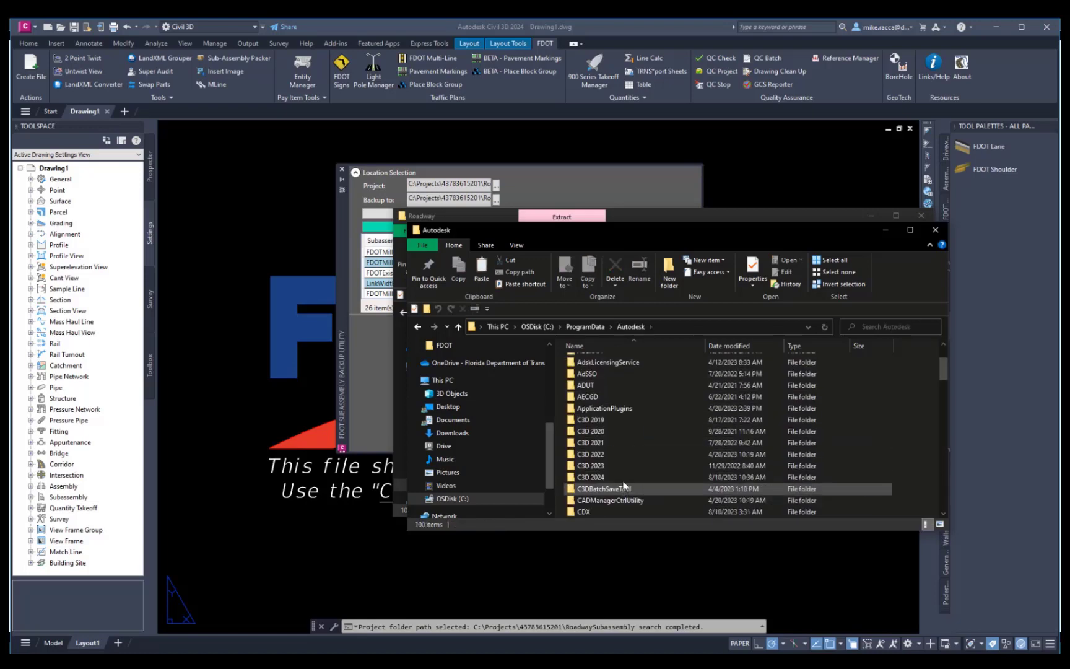
pyautogui.doubleClick(622, 476)
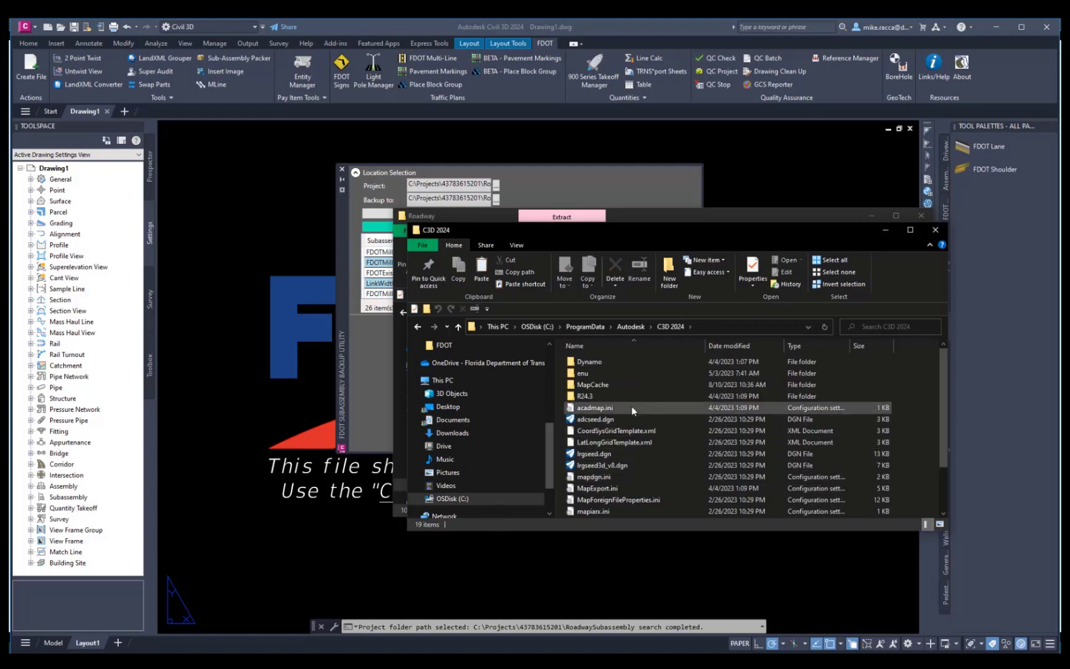
pyautogui.click(630, 374)
pyautogui.doubleClick(629, 374)
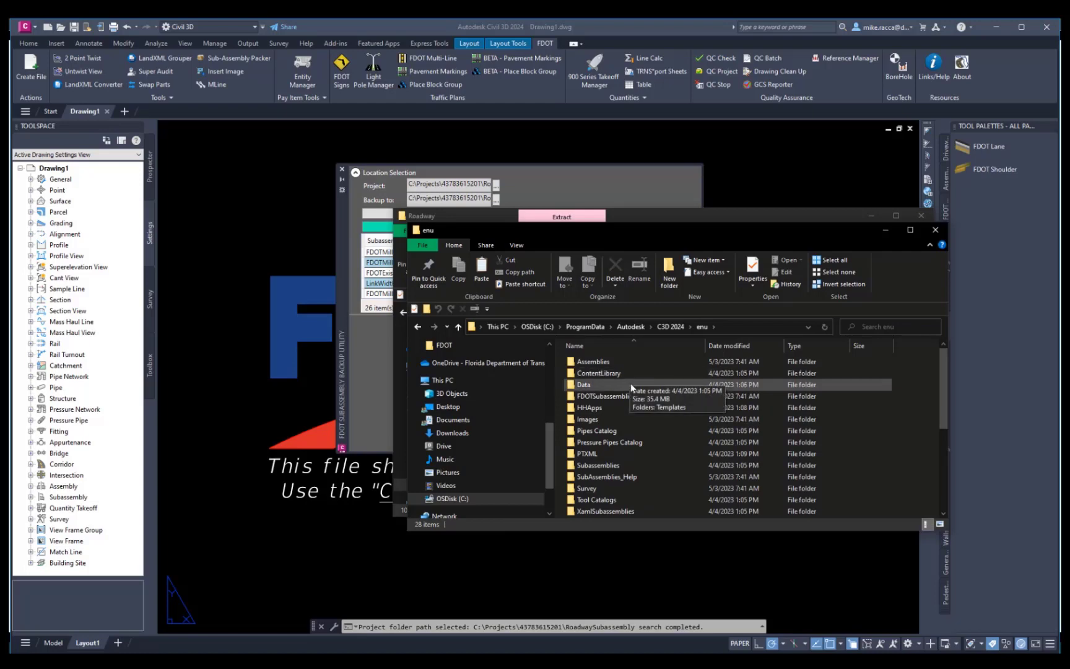
pyautogui.doubleClick(639, 396)
# Try to paste the copied .dll files into the FDOTSubassemblies folder, closing the replace prompt without choosing an option.
pyautogui.rightClick(646, 413)
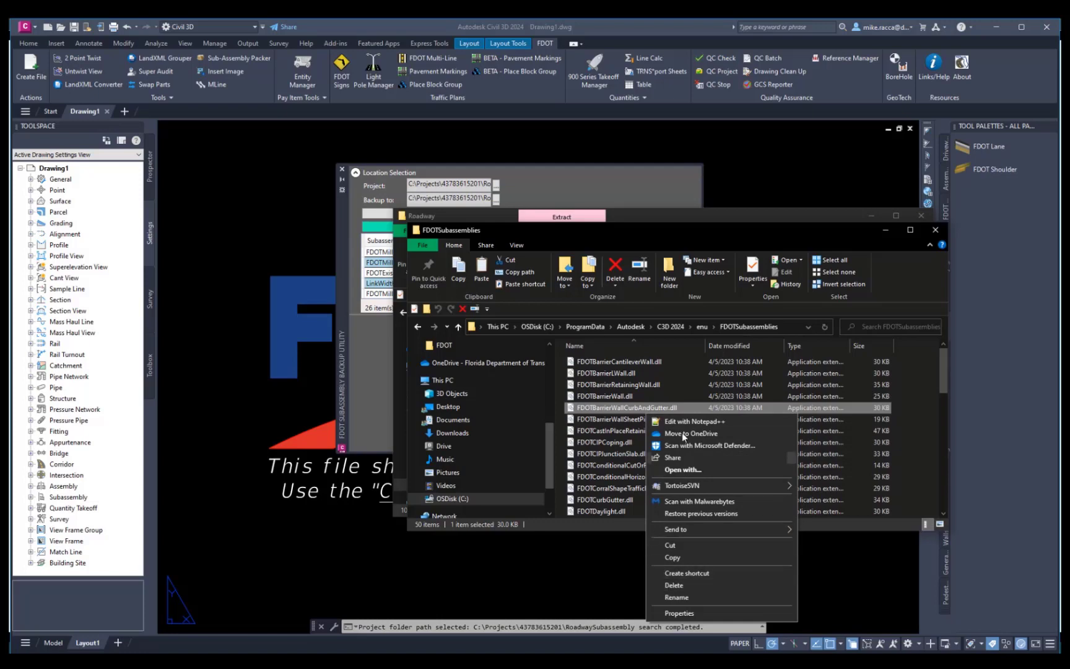
pyautogui.click(686, 379)
pyautogui.rightClick(686, 379)
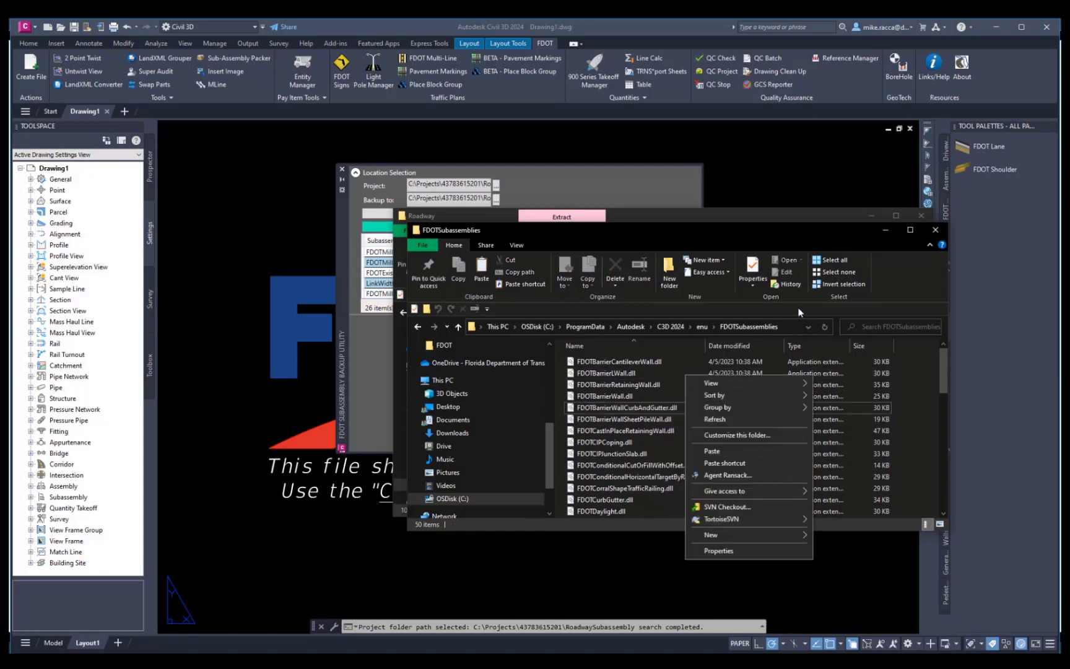
pyautogui.moveTo(726, 243); pyautogui.dragTo(669, 205)
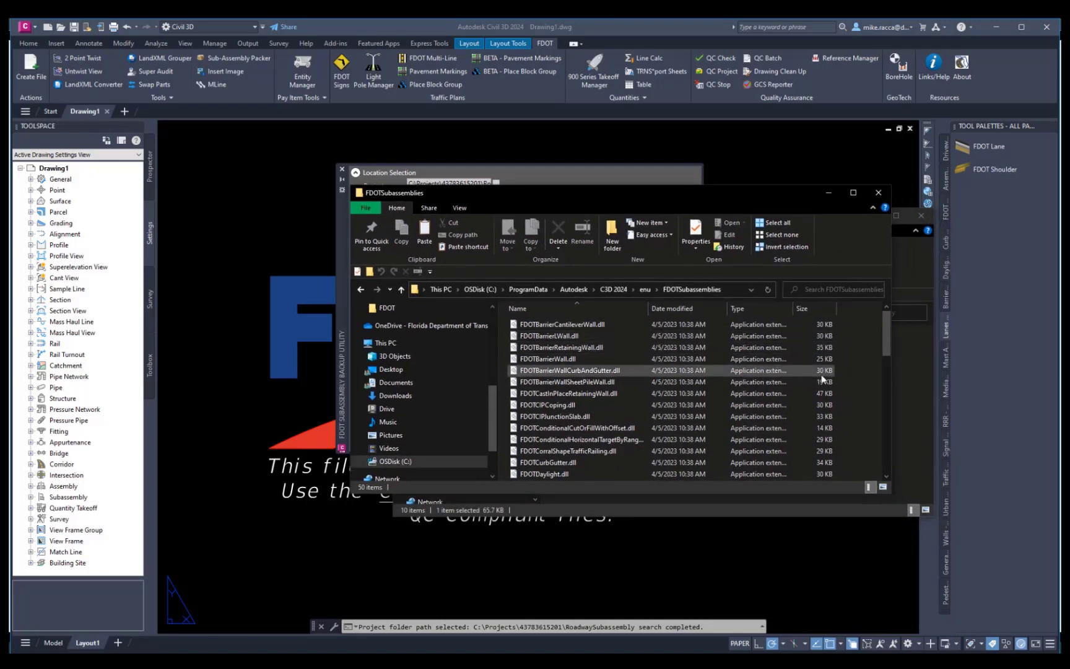
pyautogui.rightClick(848, 379)
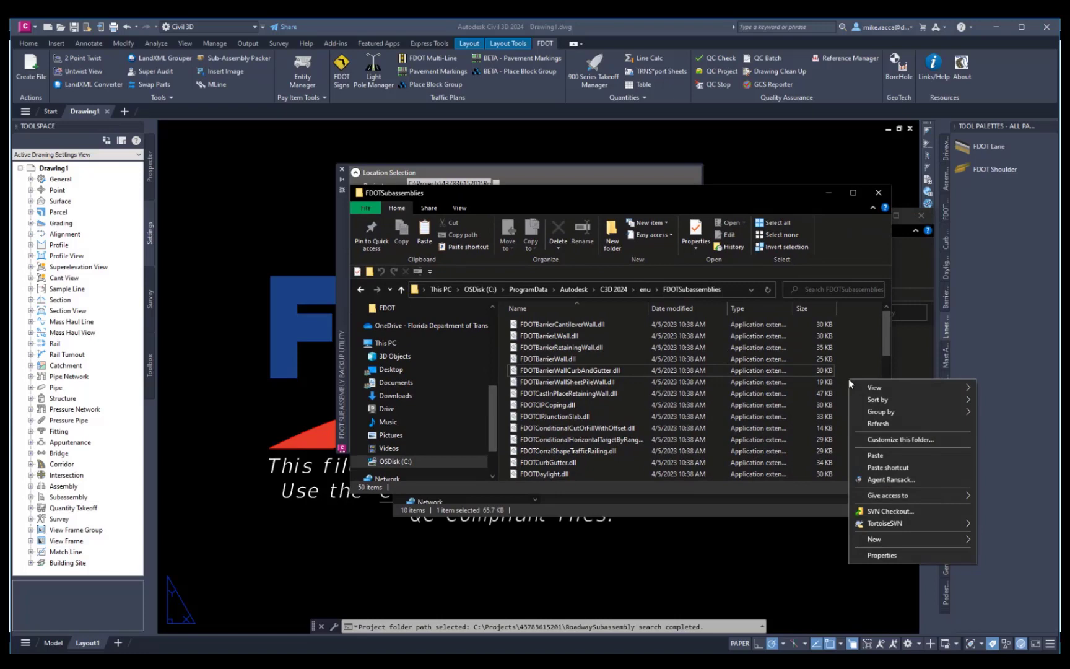
pyautogui.click(881, 455)
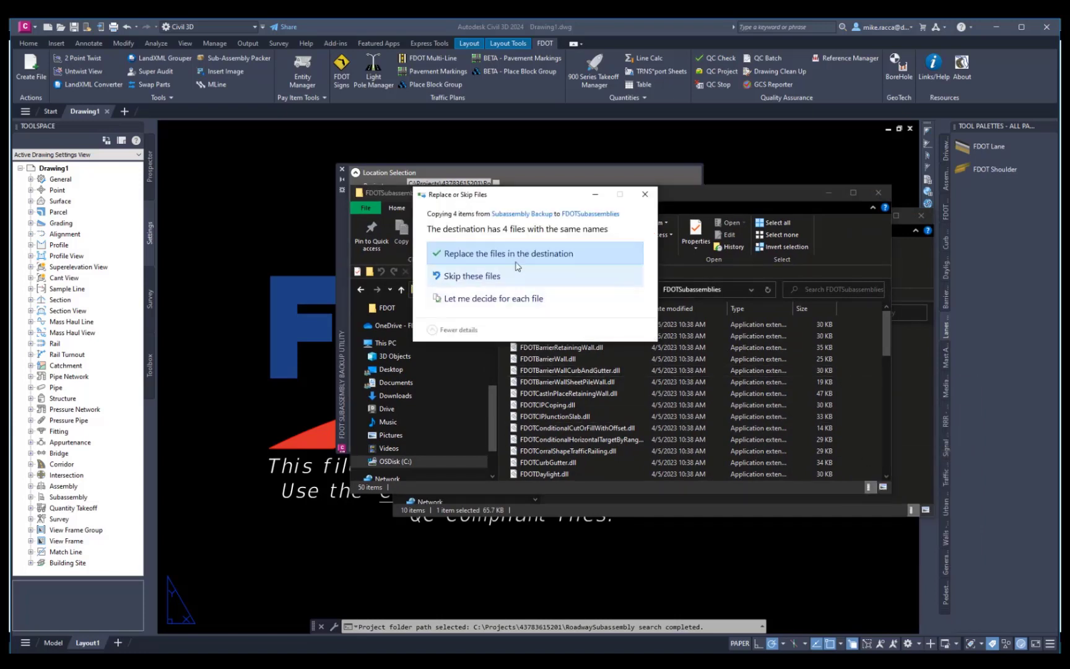
pyautogui.click(645, 199)
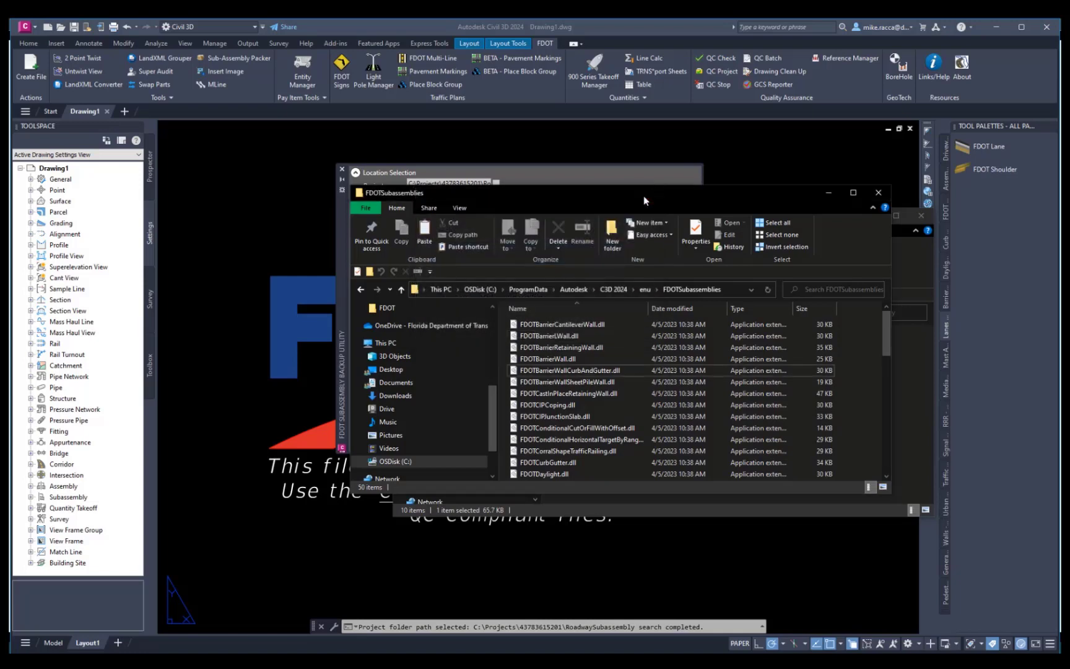
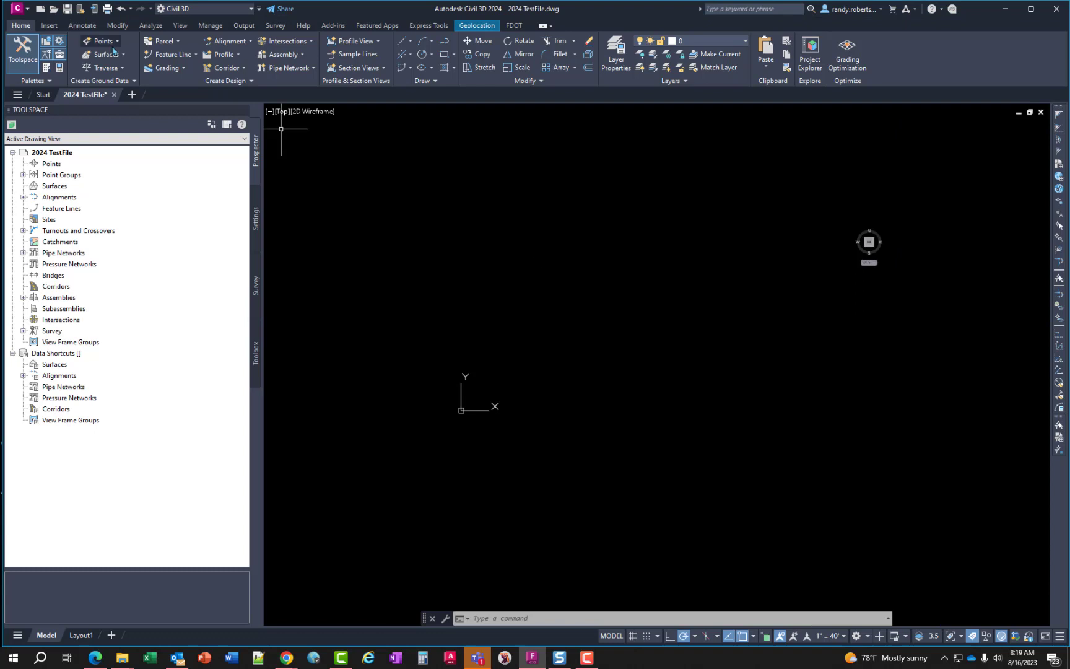
# Close the Toolspace and draw a single straight horizontal polyline about 3094 ft long in model space.
pyautogui.click(243, 110)
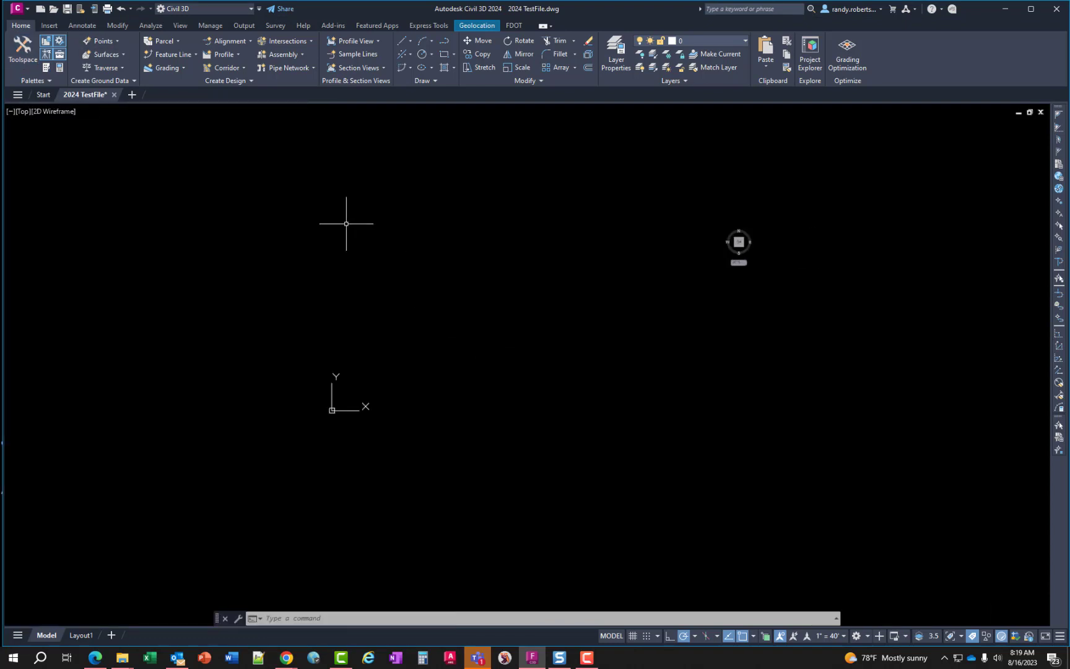
pyautogui.click(514, 25)
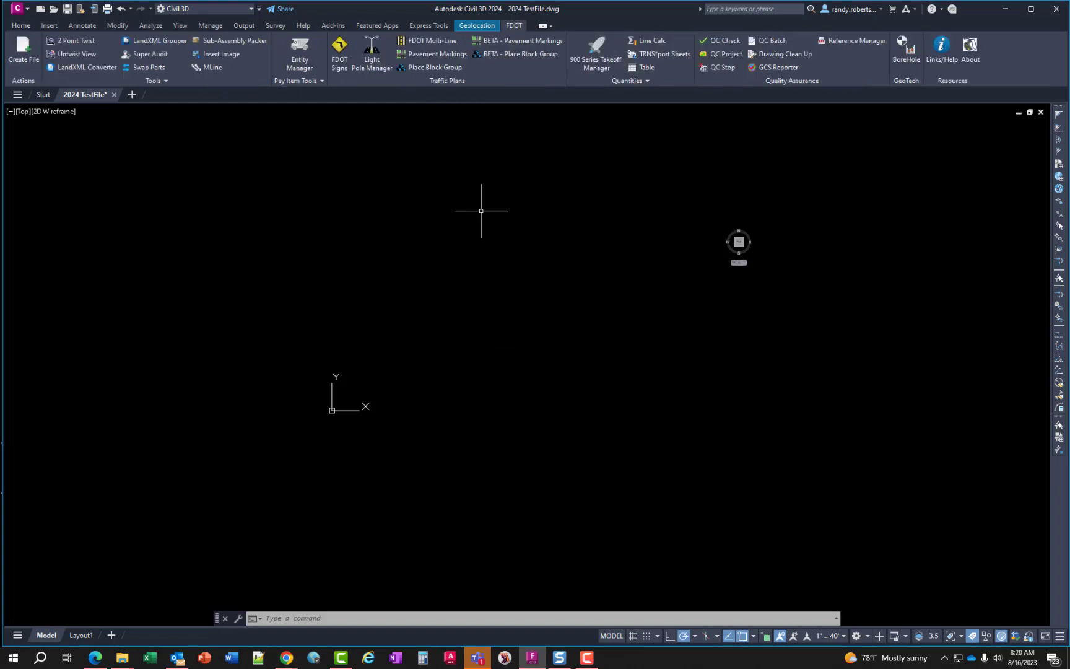
pyautogui.scroll(-2, 736, 371)
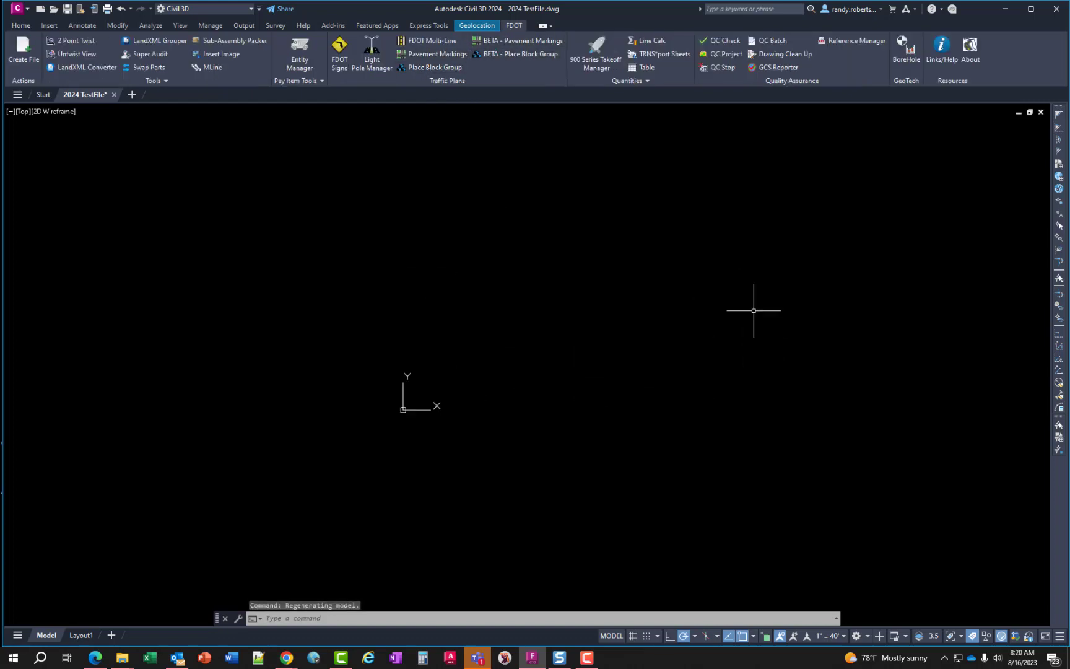
pyautogui.click(20, 27)
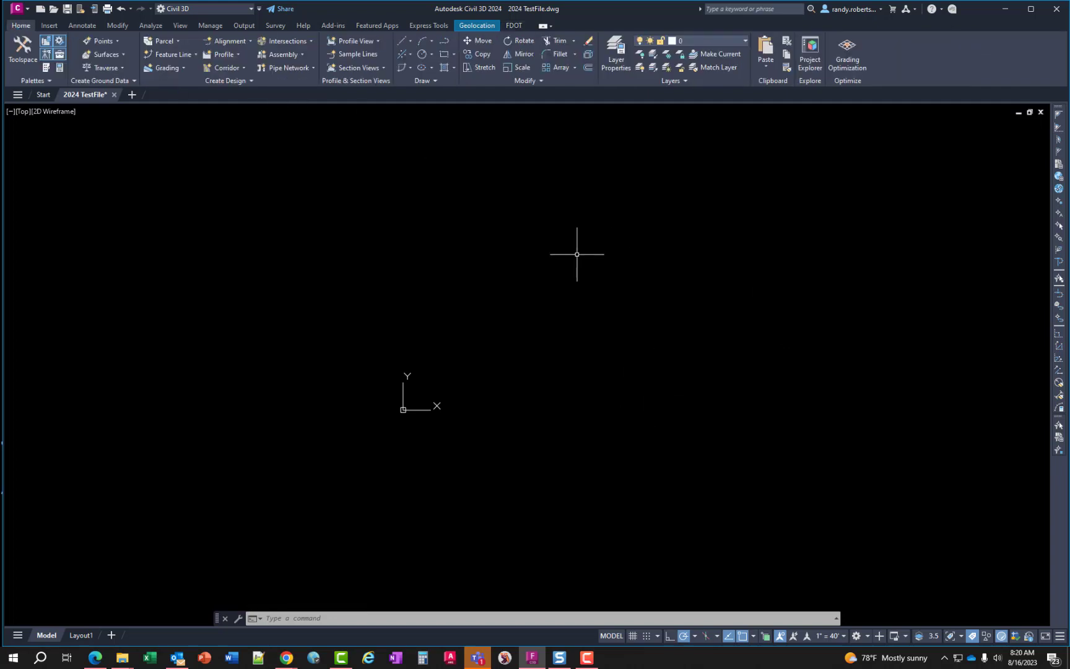
pyautogui.write('pl')
pyautogui.press('Return')
pyautogui.click(521, 323)
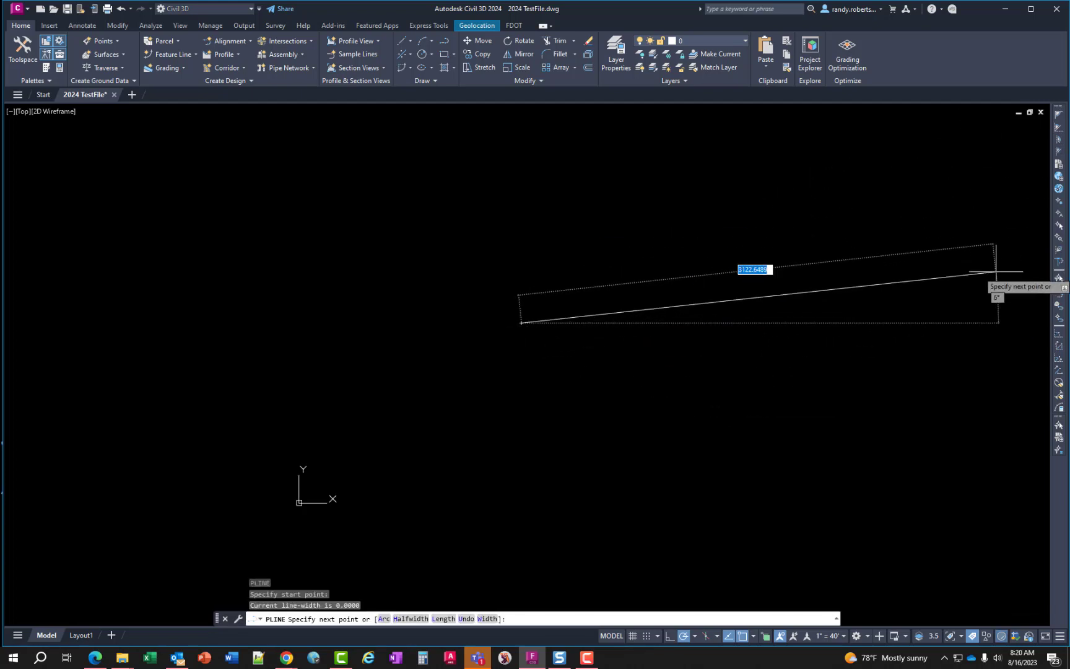
pyautogui.click(995, 323)
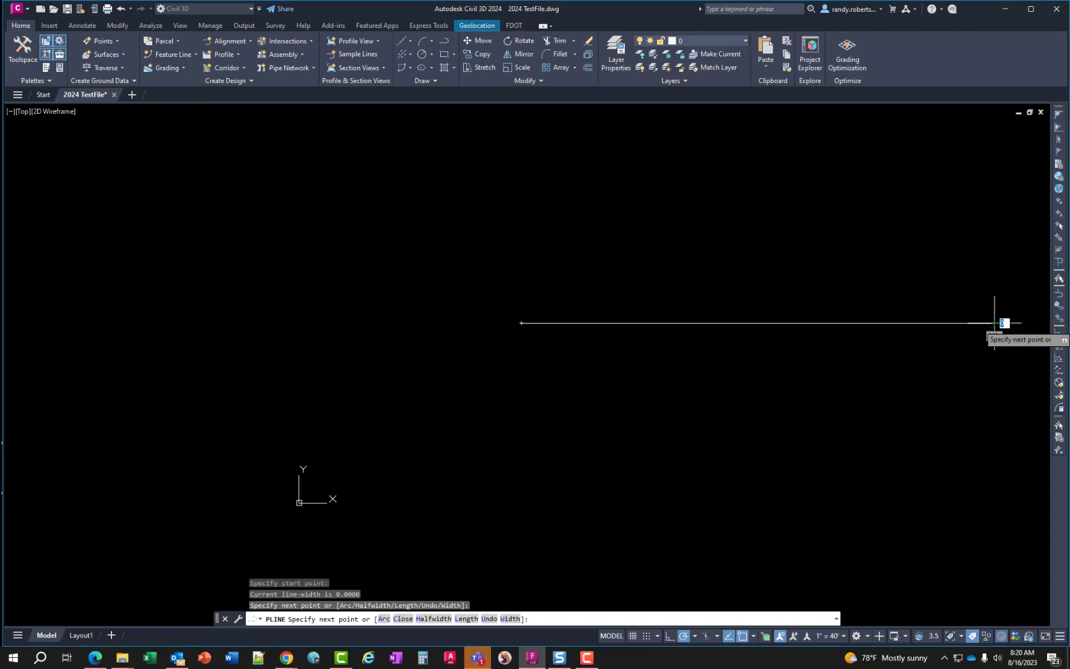
pyautogui.press('Return')
# Start creating an alignment from objects using the horizontal polyline, accepting its default direction.
pyautogui.click(226, 41)
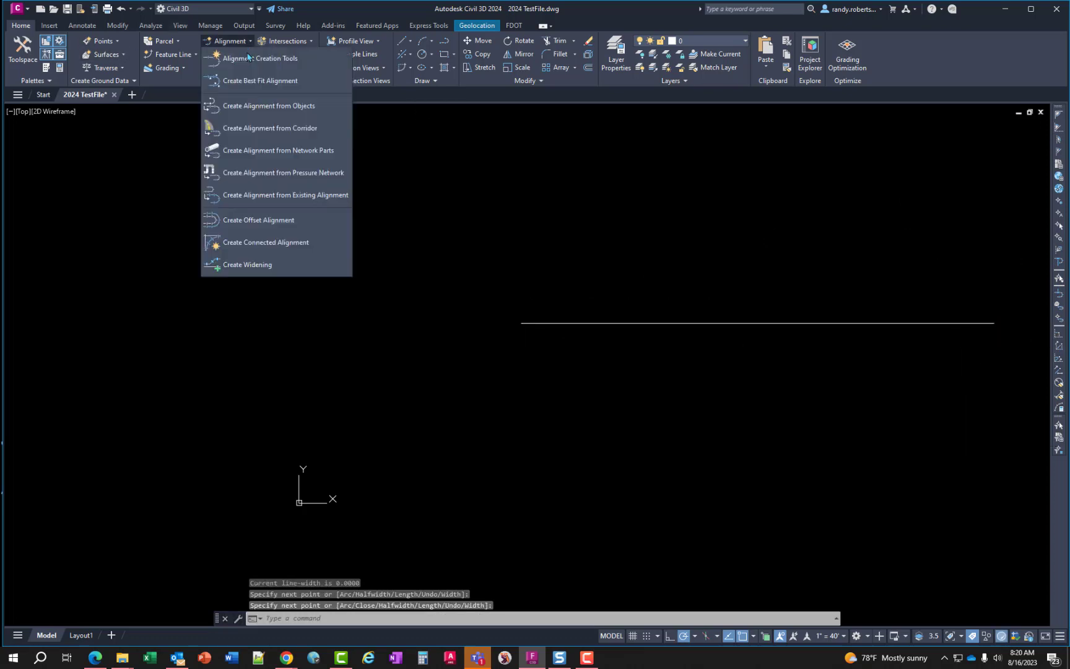
pyautogui.click(254, 108)
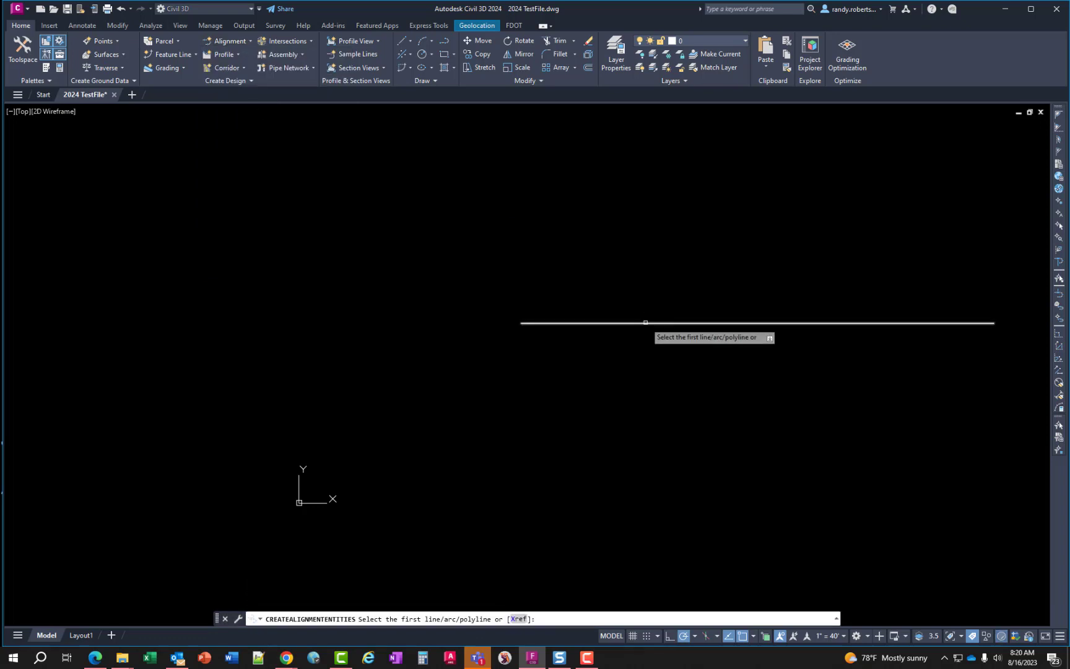
pyautogui.click(644, 323)
pyautogui.press('Return')
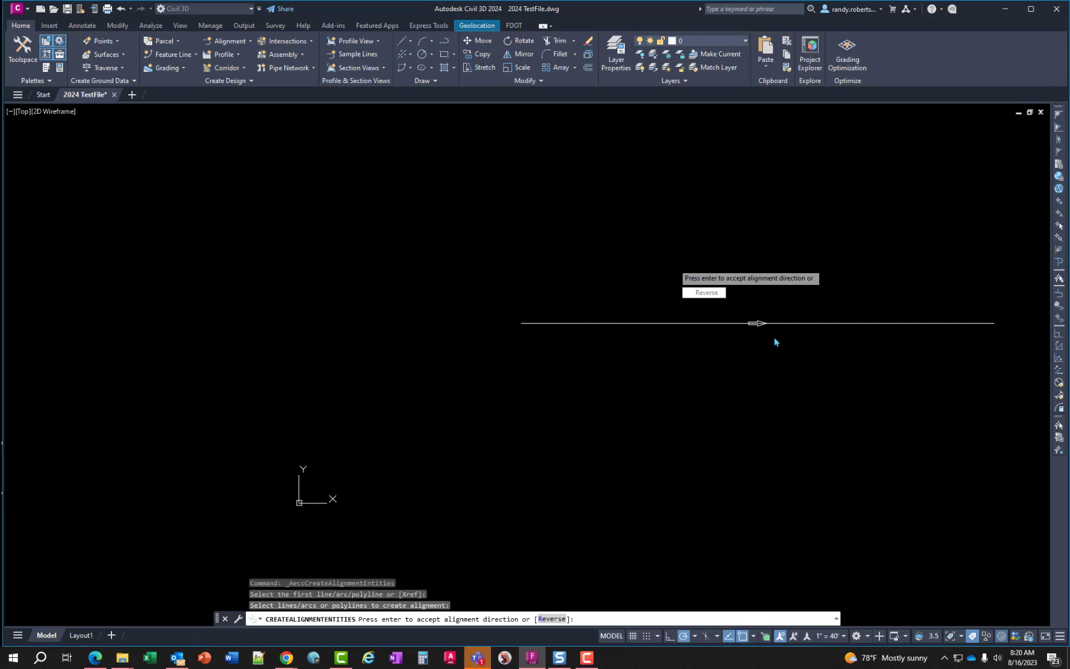
pyautogui.press('Return')
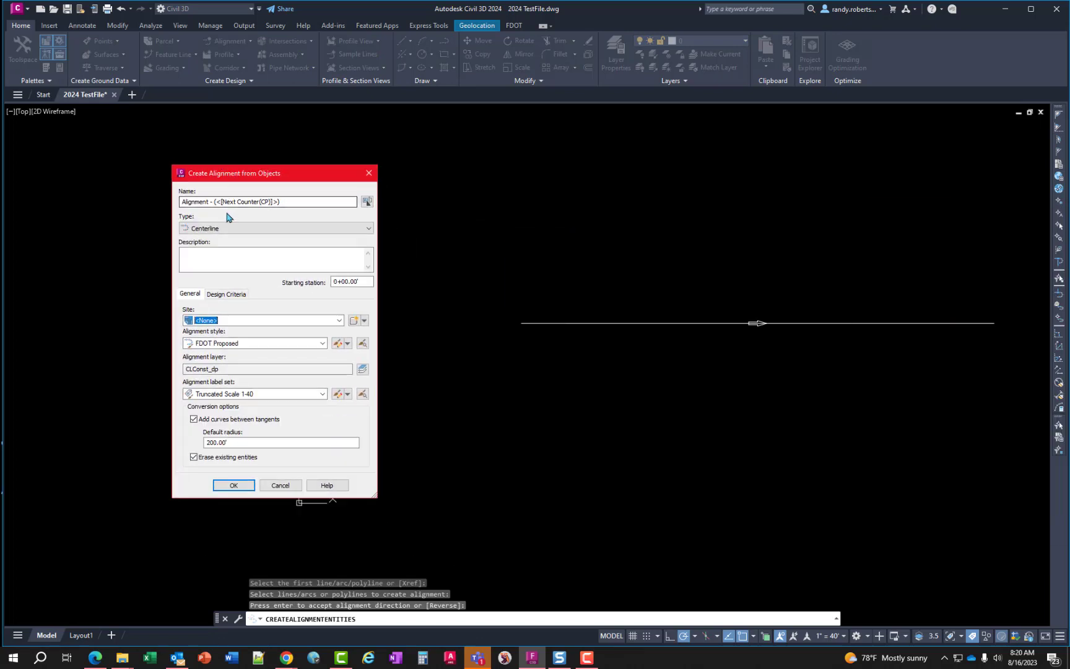
# Name the alignment SR61 and create it with the Truncated Scale 1-40 label set.
pyautogui.moveTo(290, 203); pyautogui.dragTo(113, 217)
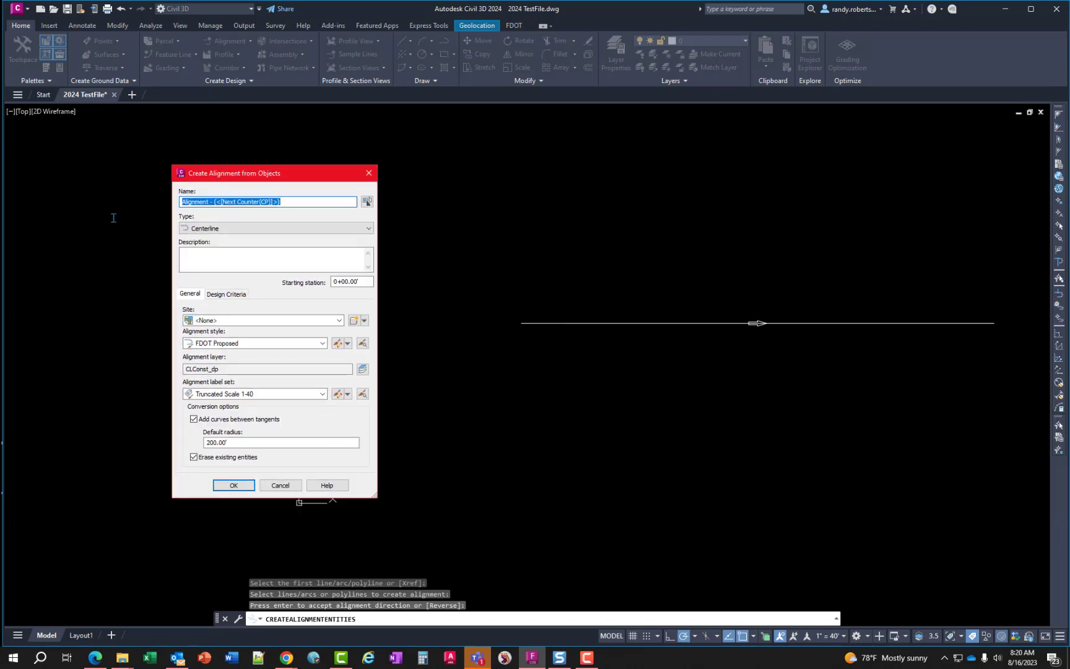
pyautogui.press('Delete')
pyautogui.write('S')
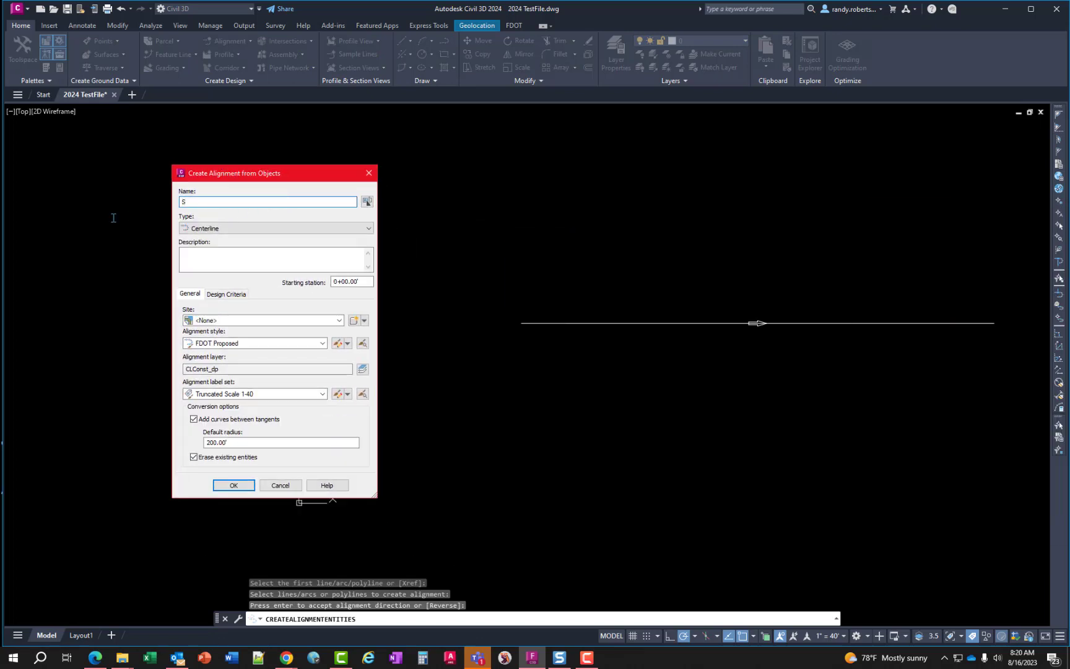
pyautogui.write('R61')
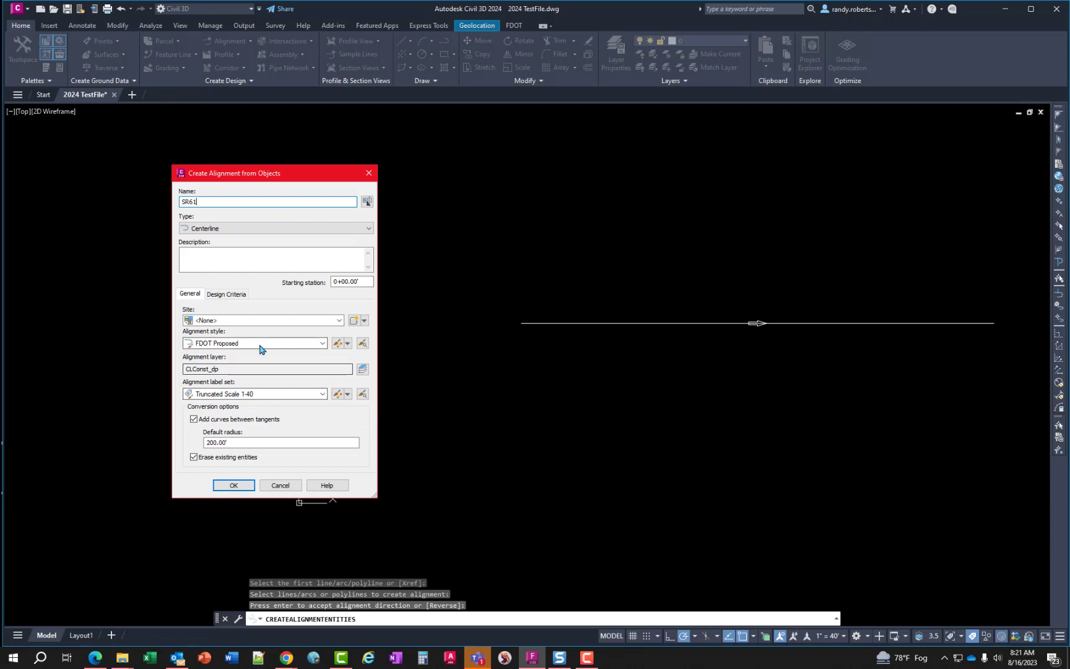
pyautogui.click(322, 395)
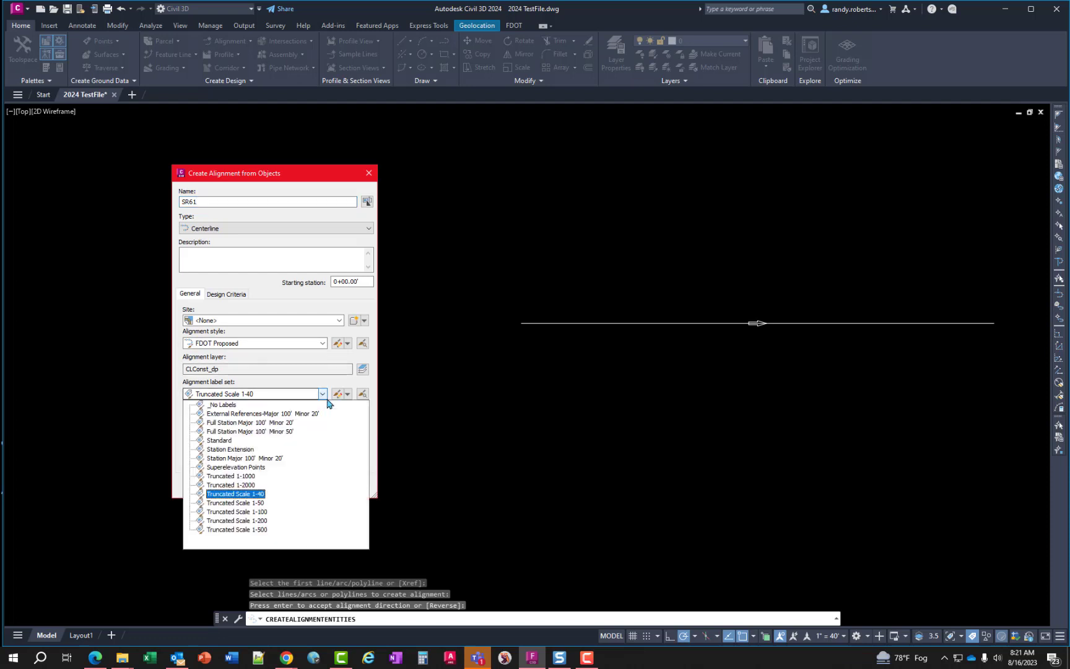
pyautogui.click(323, 395)
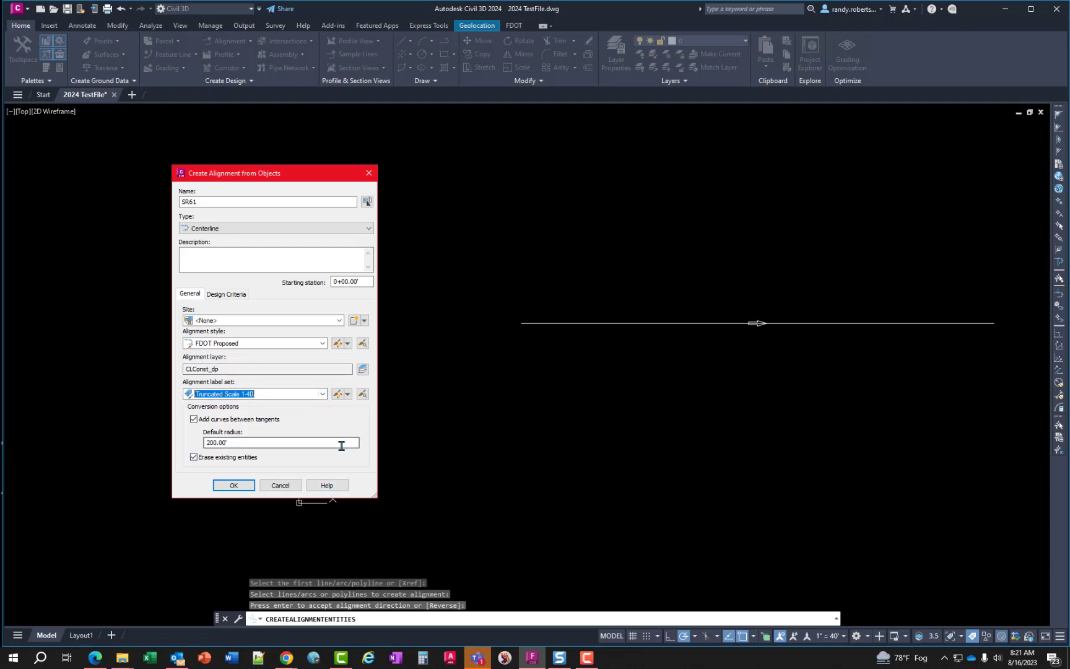
pyautogui.click(234, 485)
pyautogui.scroll(5, 548, 362)
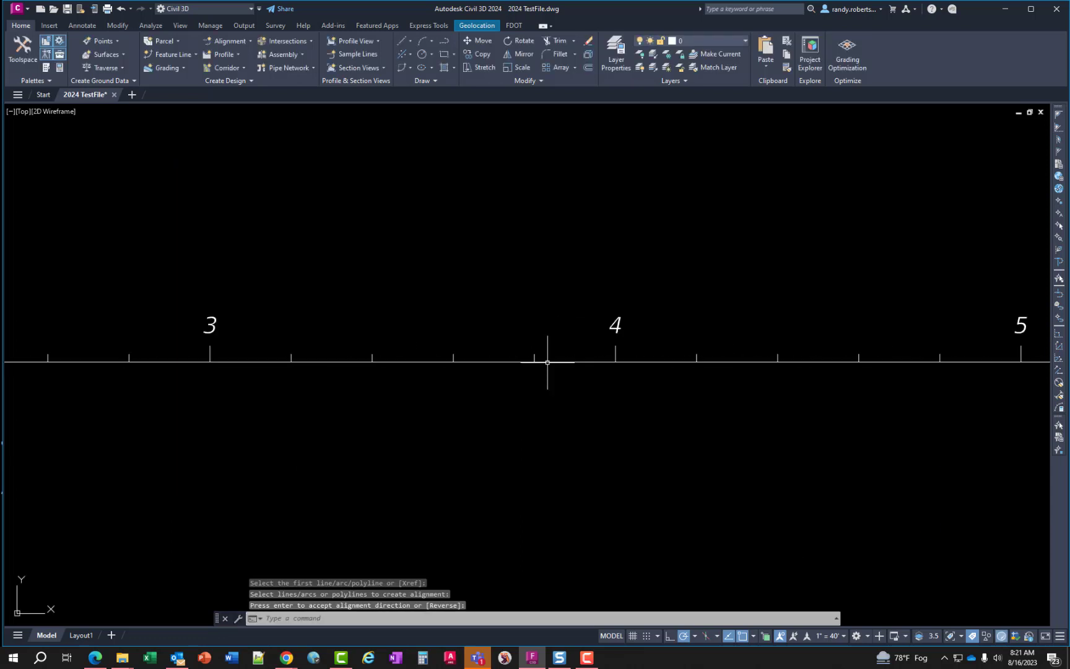
pyautogui.scroll(-5, 548, 362)
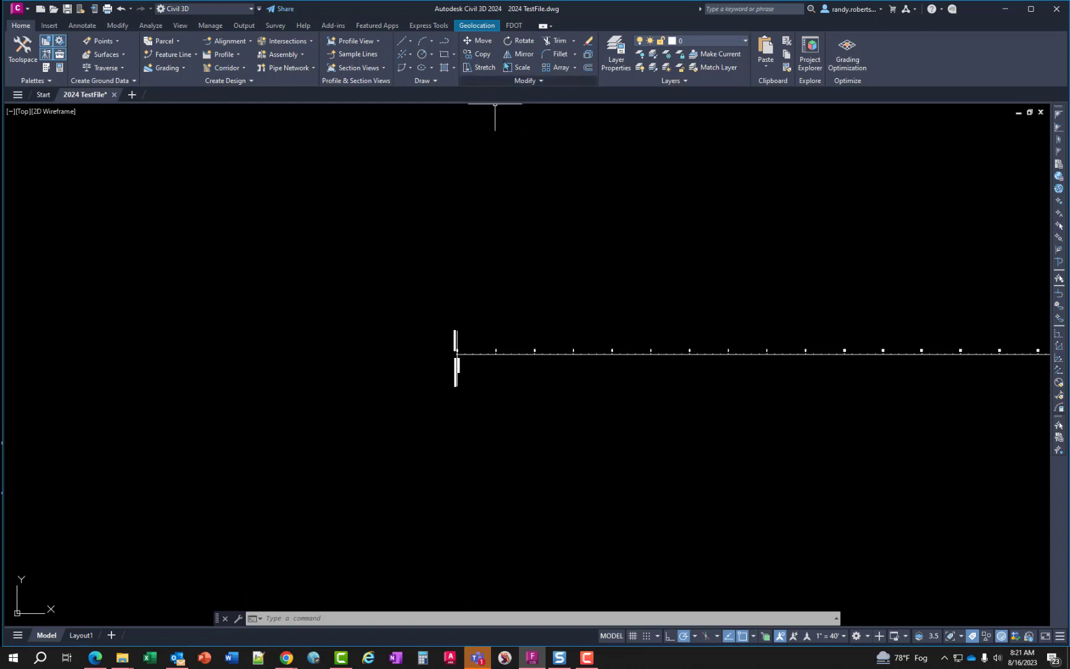
# Open the FDOT Multi-Line tool and move its window into the drawing area.
pyautogui.click(514, 25)
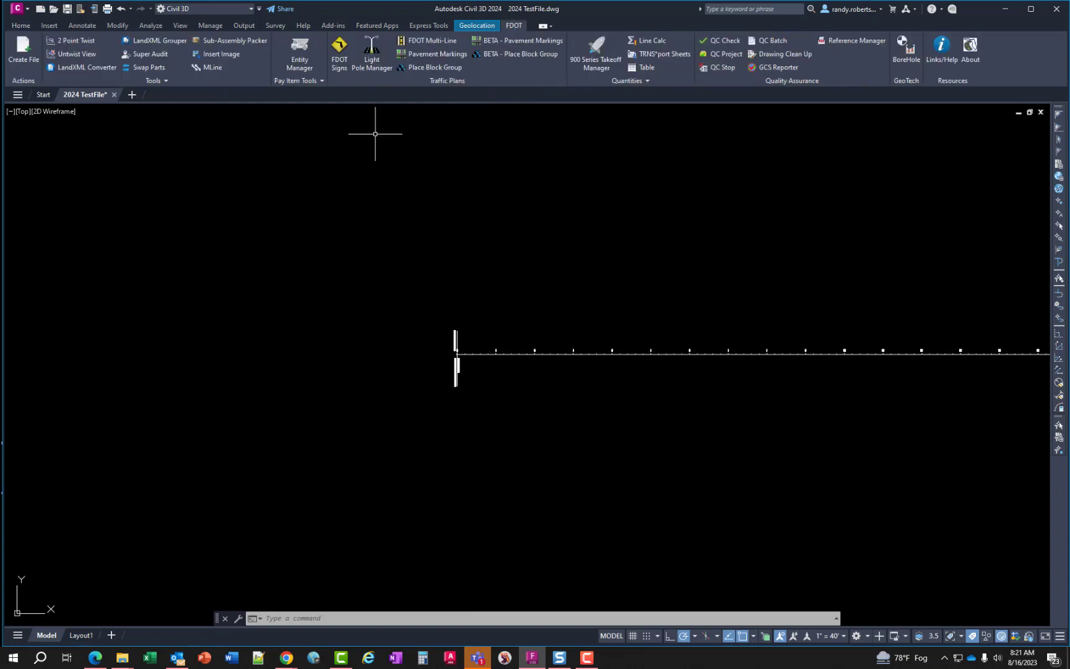
pyautogui.click(425, 42)
pyautogui.moveTo(155, 43); pyautogui.dragTo(252, 191)
pyautogui.scroll(-4, 829, 369)
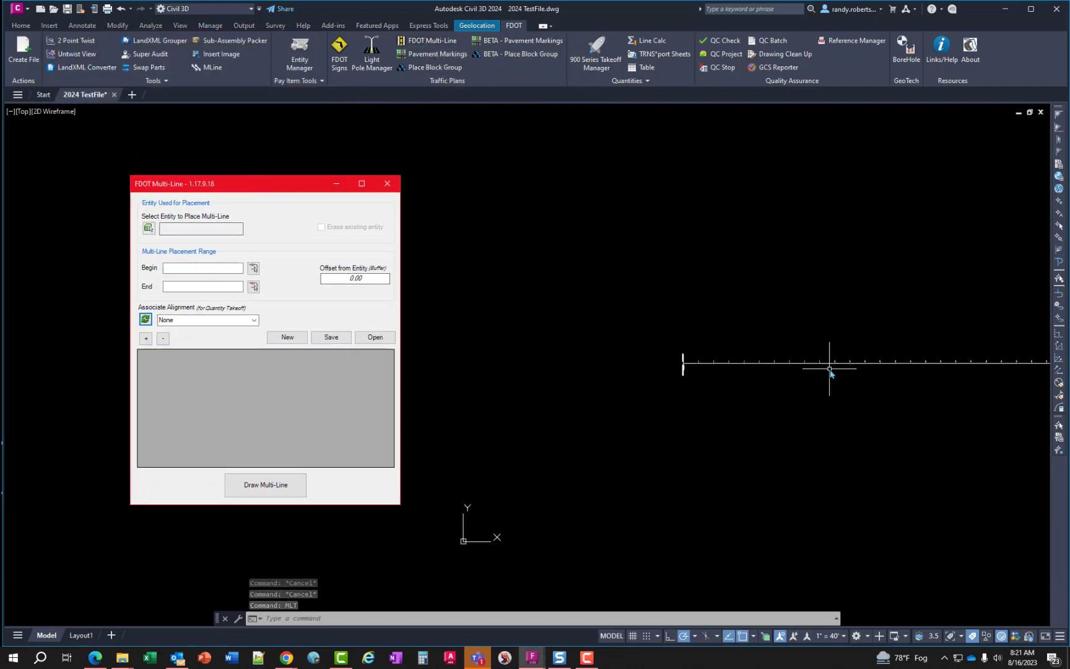
pyautogui.scroll(3, 829, 368)
pyautogui.moveTo(776, 334); pyautogui.dragTo(879, 317, button='middle')
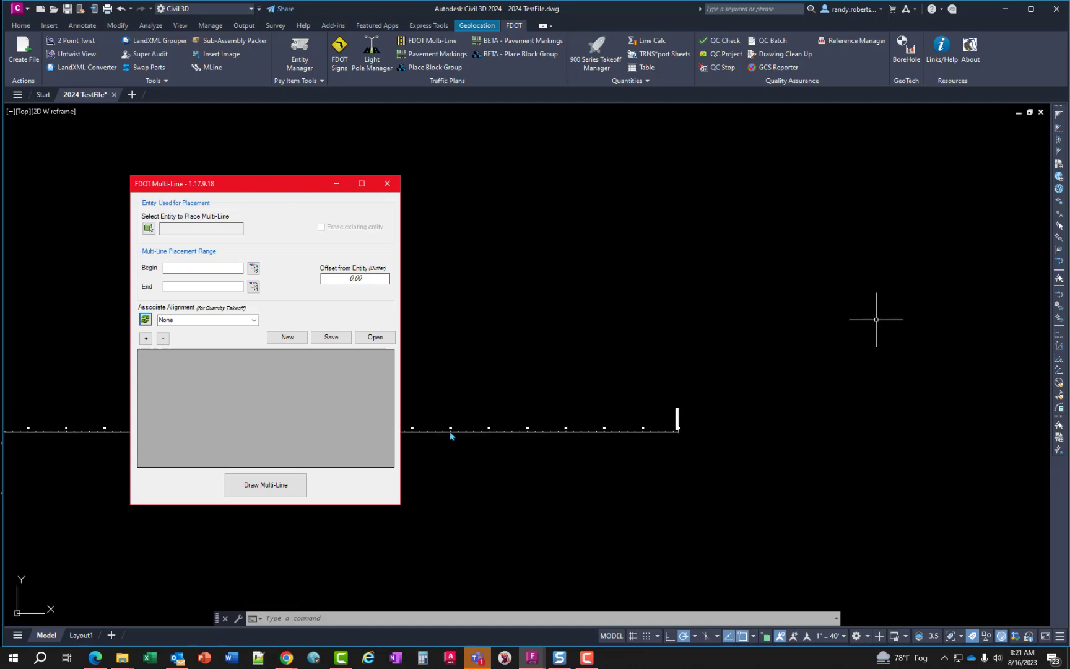
pyautogui.moveTo(751, 415); pyautogui.dragTo(449, 430, button='middle')
pyautogui.scroll(4, 450, 429)
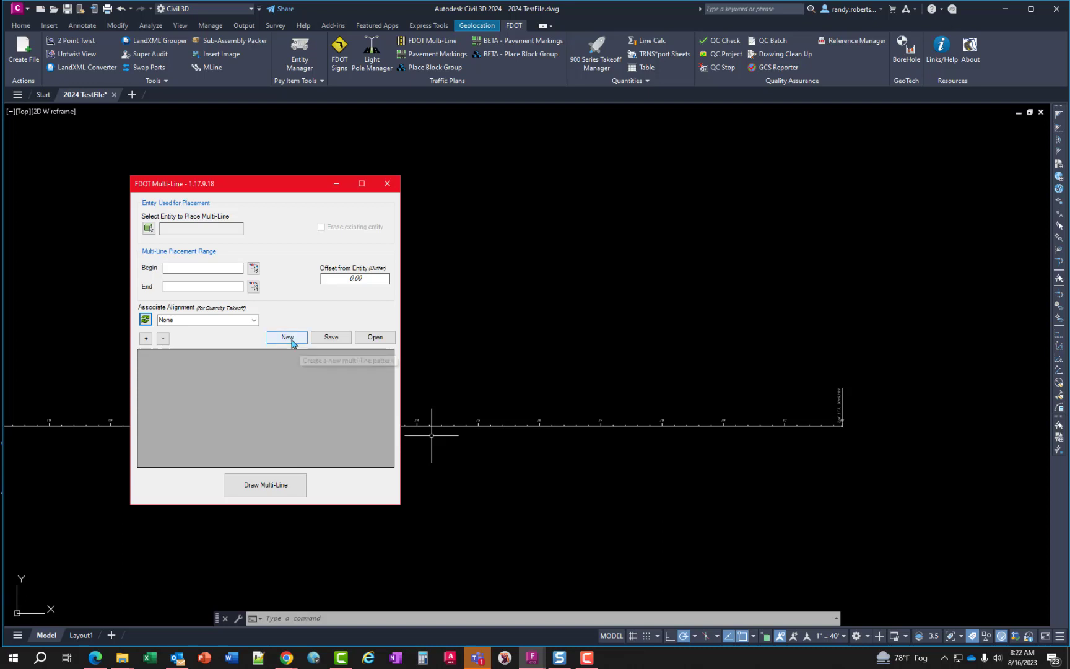
# Load the 913-4 4-Lane Curbed multi-line pattern from C:\FDOT2024.C3D\Data\Multi Line Patterns.
pyautogui.click(375, 339)
pyautogui.click(268, 220)
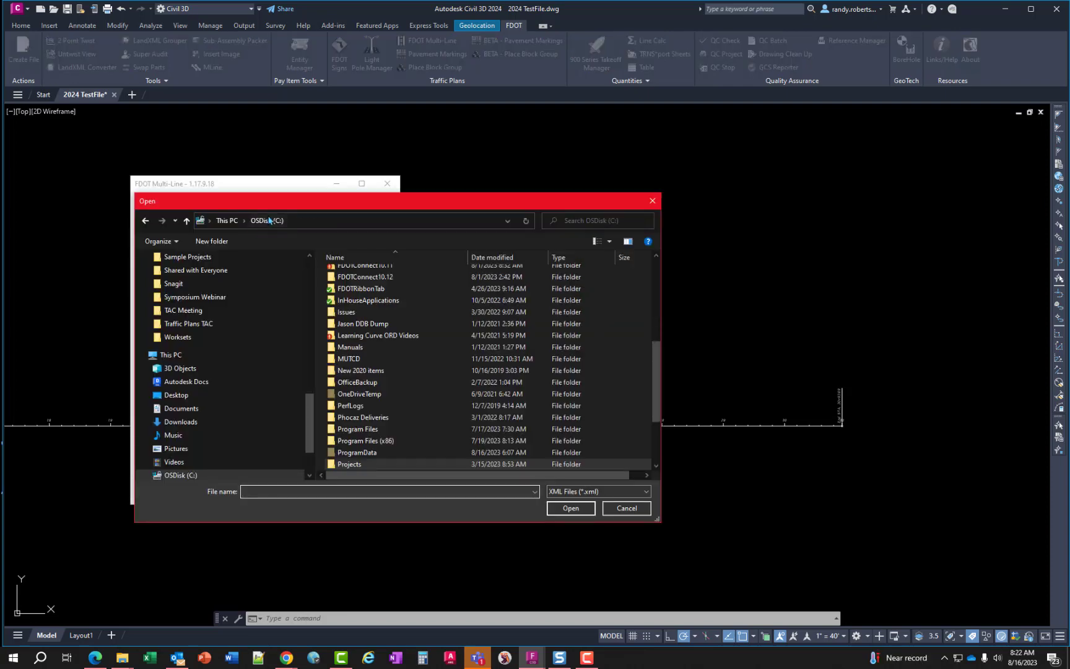
pyautogui.scroll(3, 376, 371)
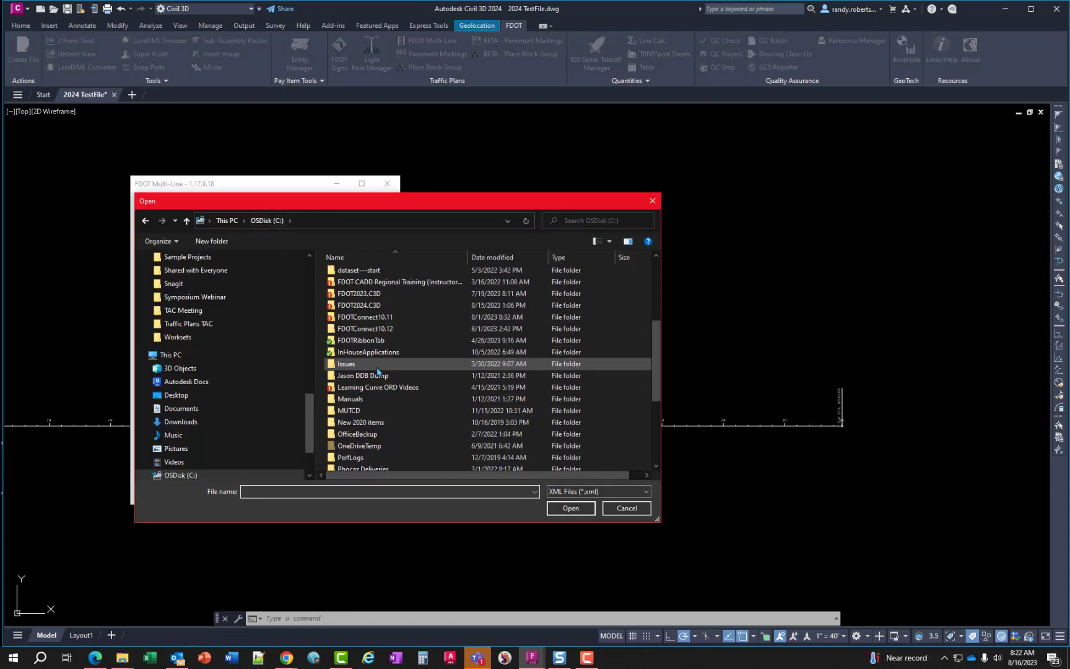
pyautogui.doubleClick(354, 371)
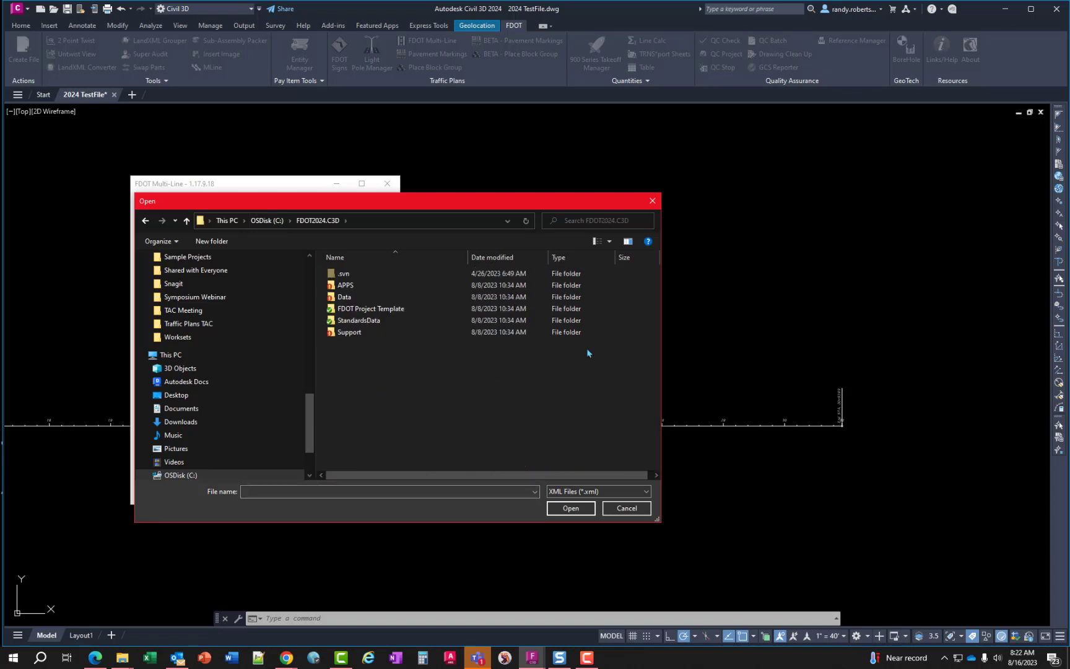
pyautogui.doubleClick(344, 297)
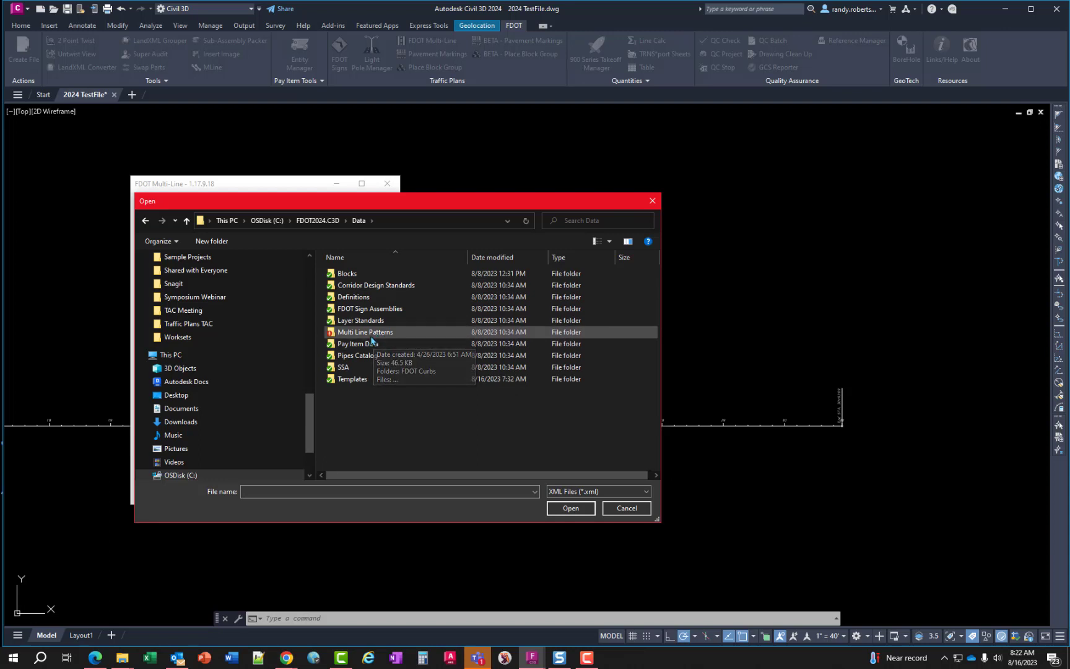
pyautogui.doubleClick(375, 335)
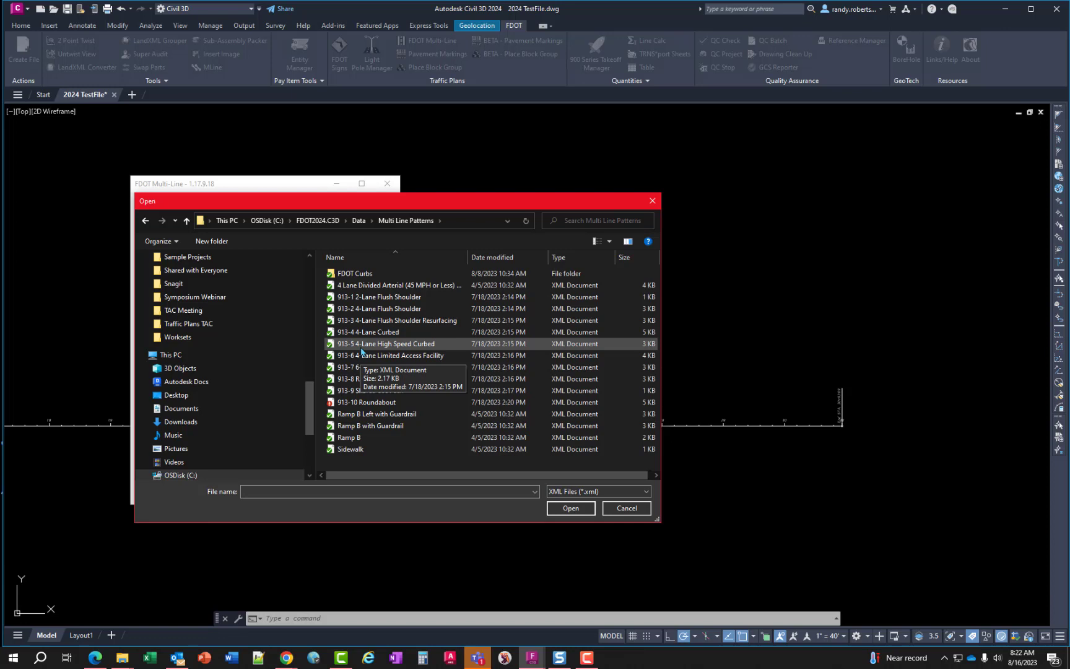
pyautogui.click(374, 332)
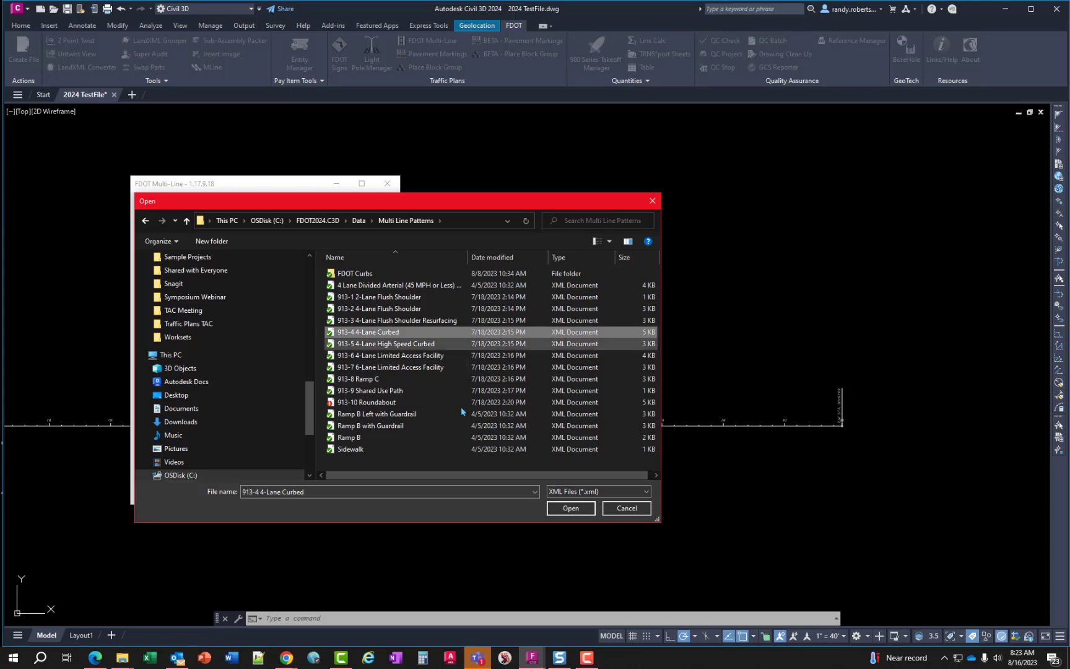
pyautogui.click(571, 509)
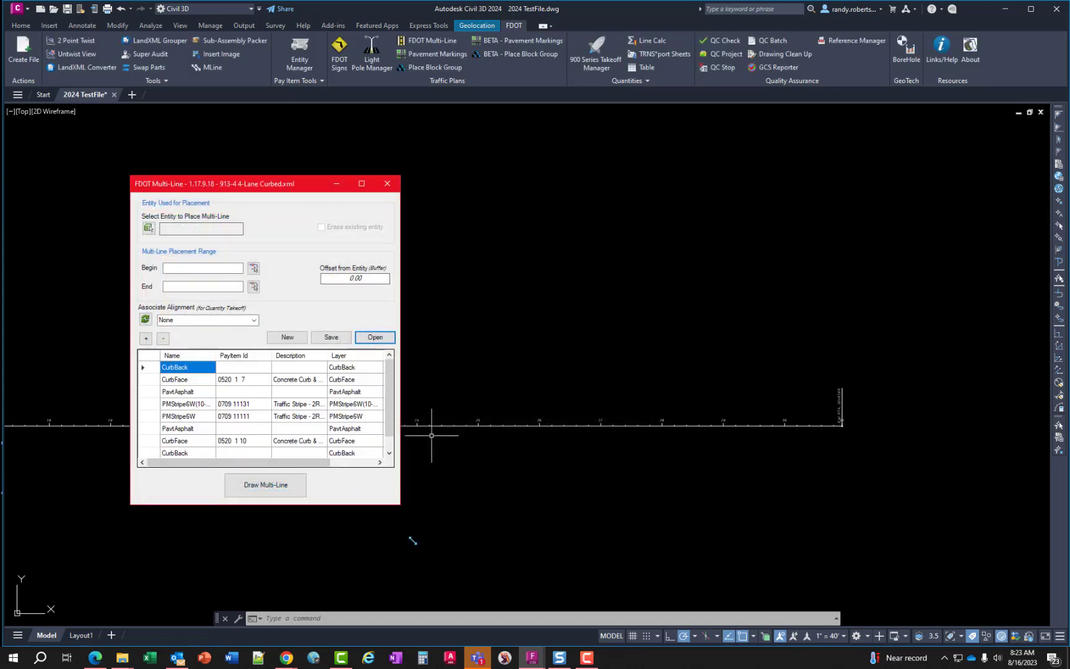
# Enlarge the FDOT Multi-Line window and widen the pattern table's Description column.
pyautogui.moveTo(413, 541); pyautogui.dragTo(532, 608)
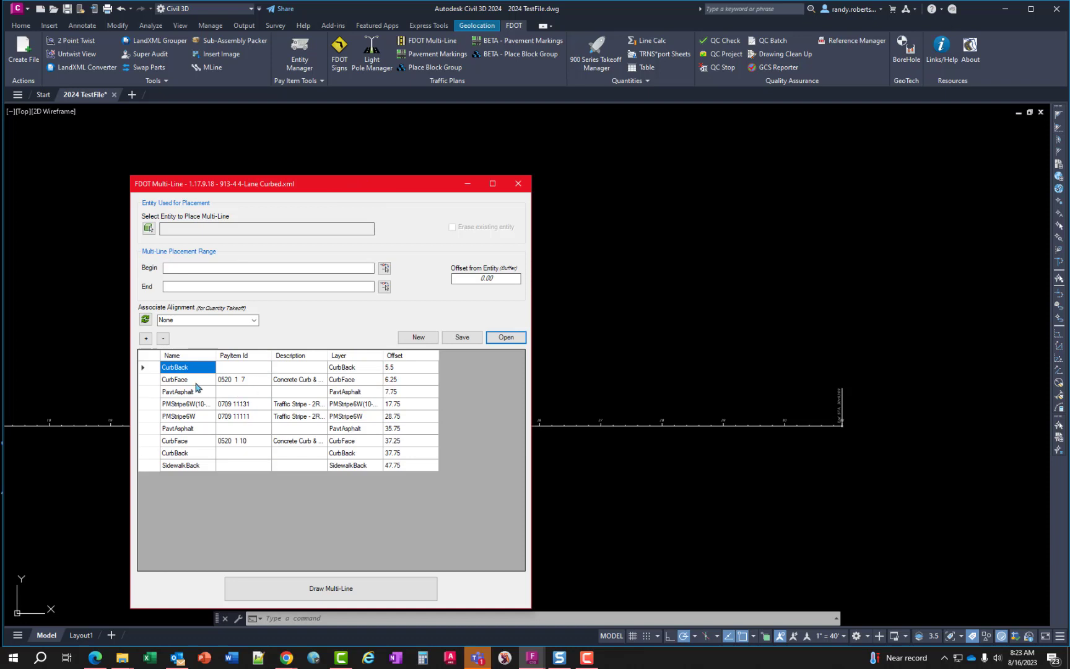
pyautogui.click(388, 361)
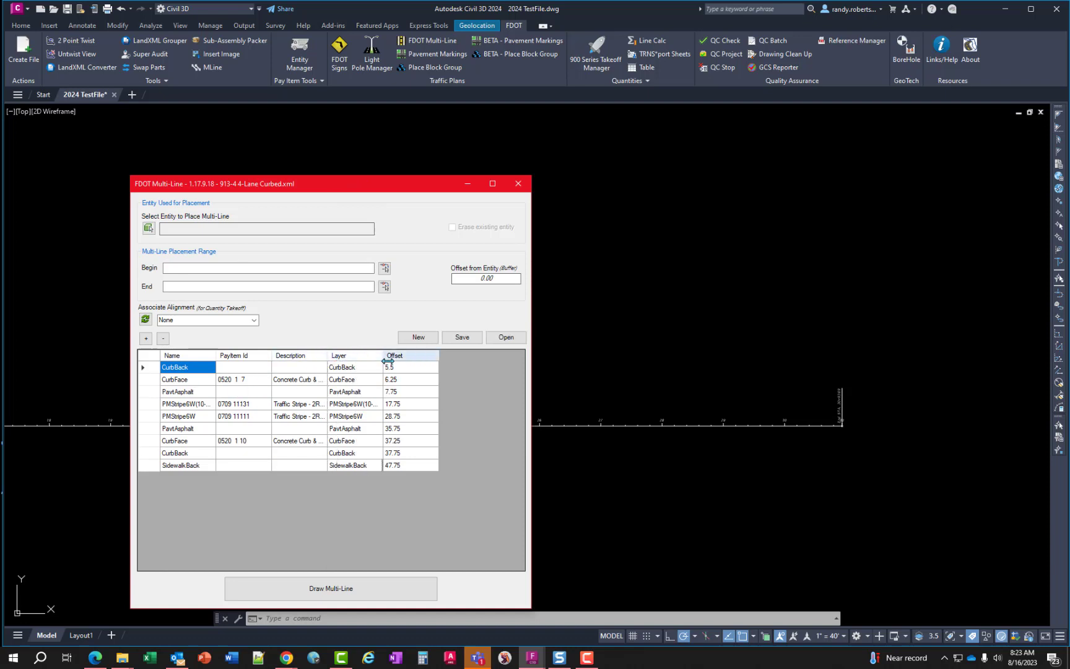
pyautogui.moveTo(388, 362); pyautogui.dragTo(442, 363)
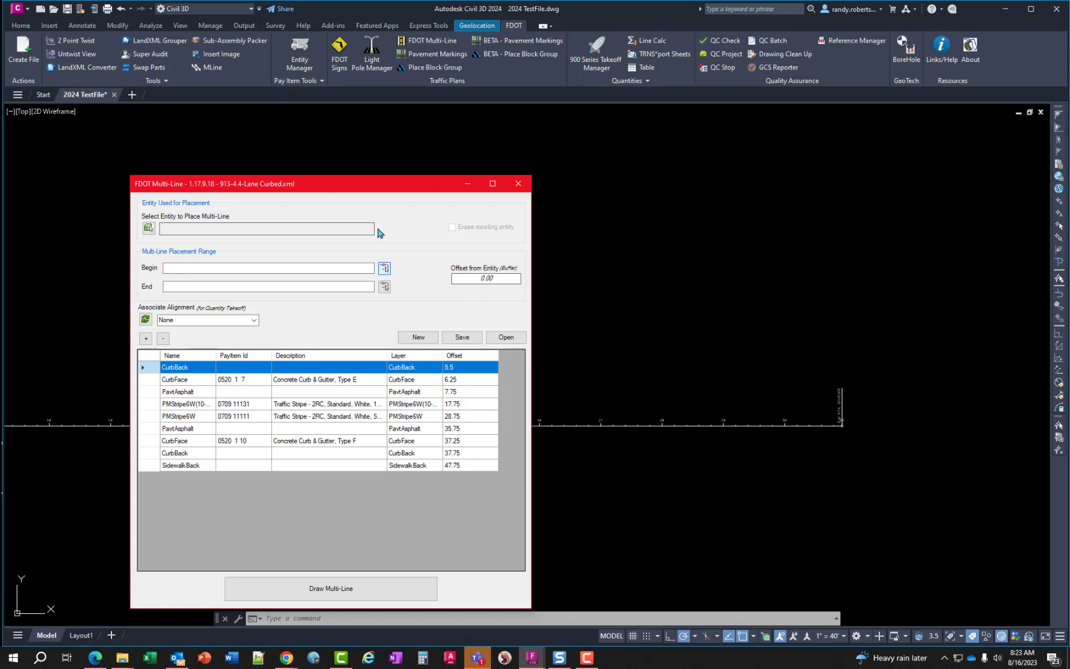
# Move the Multi-Line window off the alignment and choose alignment SR61 as the placement entity.
pyautogui.moveTo(382, 177); pyautogui.dragTo(926, 35)
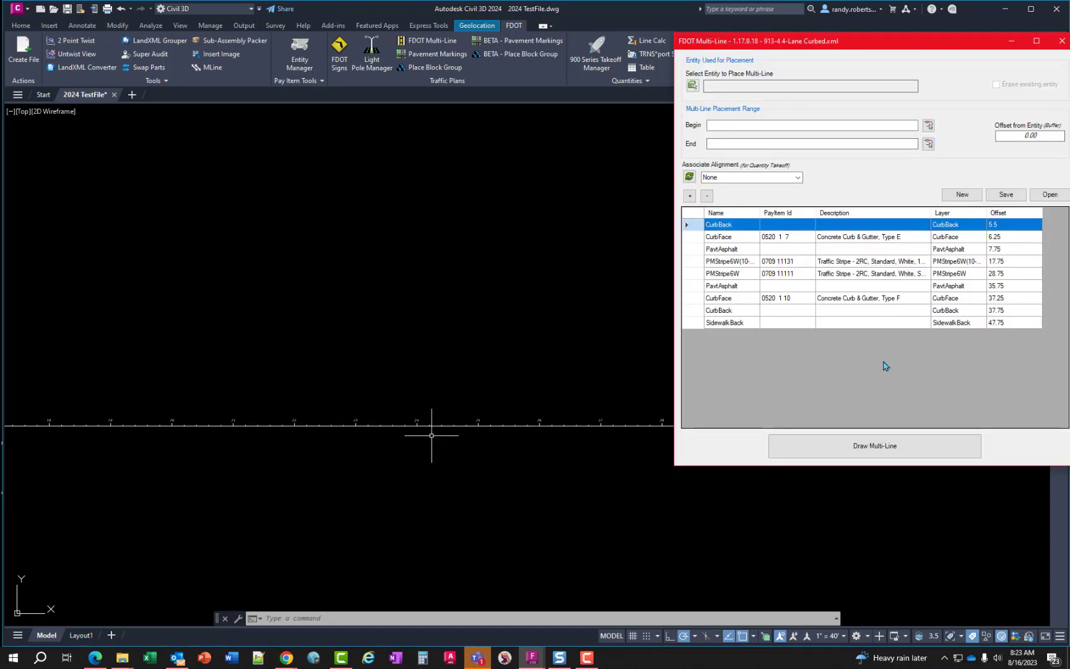
pyautogui.click(692, 88)
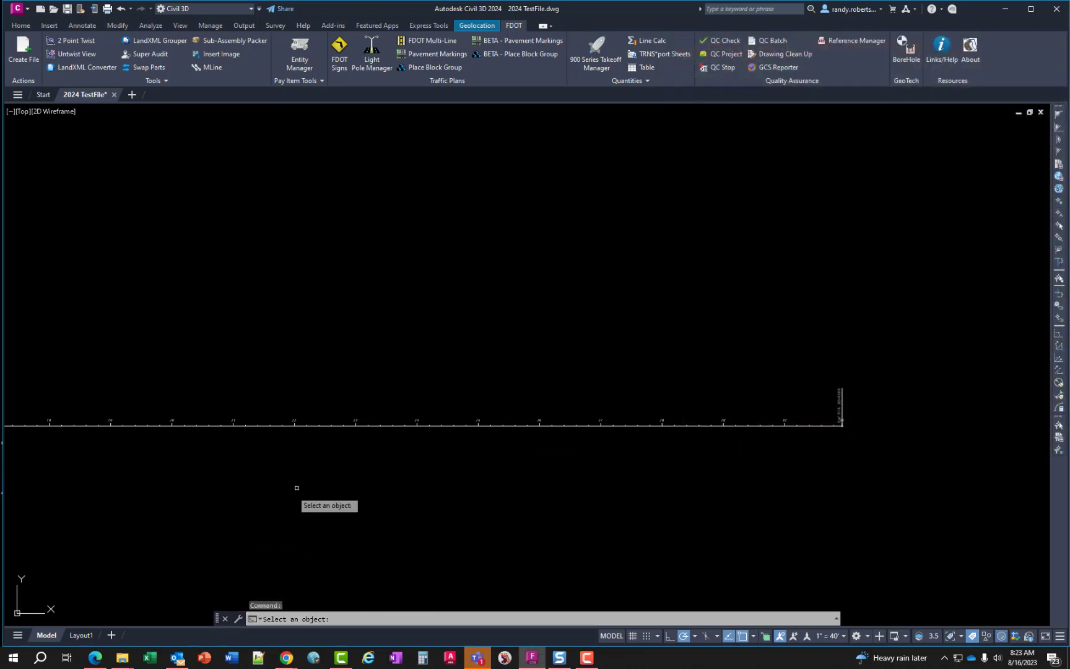
pyautogui.scroll(5, 335, 441)
pyautogui.click(335, 441)
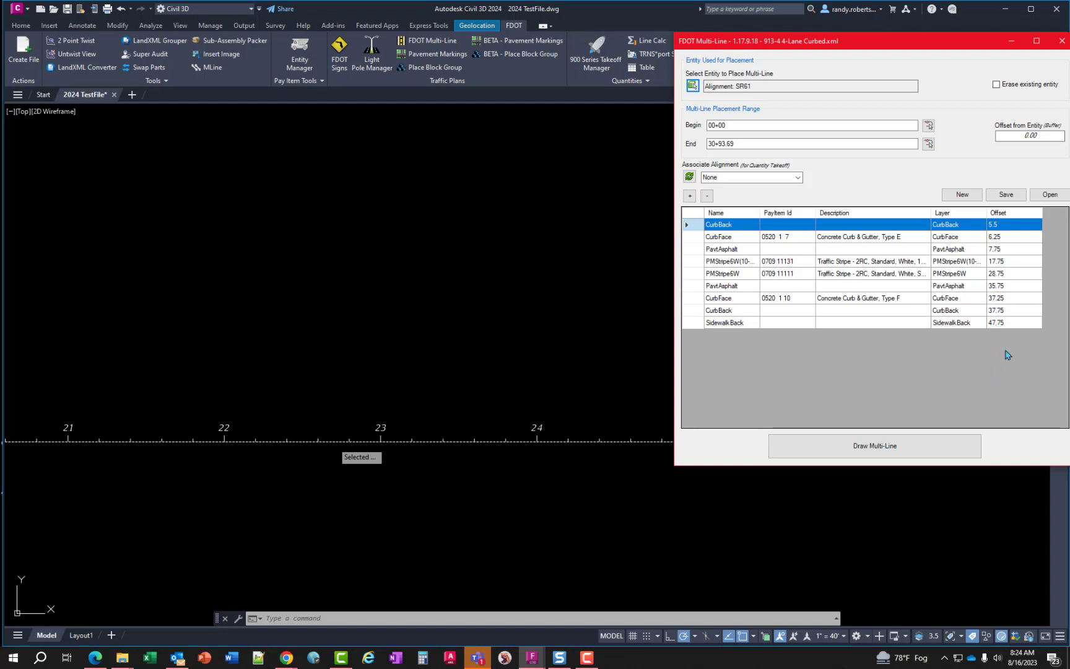
# Associate alignment SR61 for quantity takeoff and draw the 4-lane curbed multi-line pattern on both sides of the alignment.
pyautogui.click(799, 178)
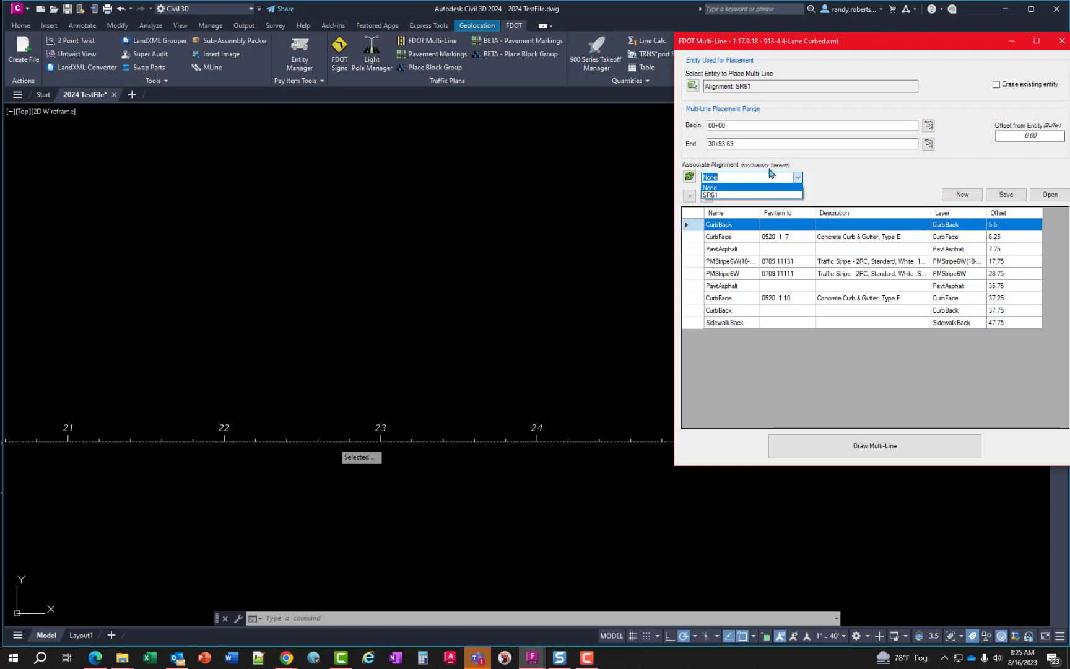
pyautogui.click(718, 195)
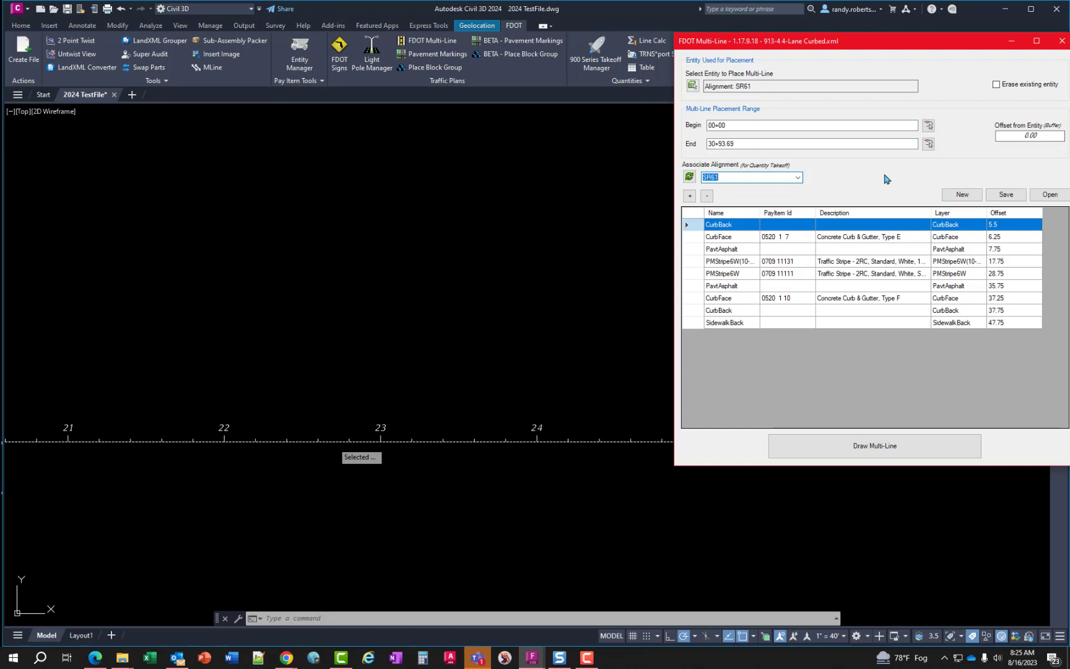
pyautogui.click(842, 448)
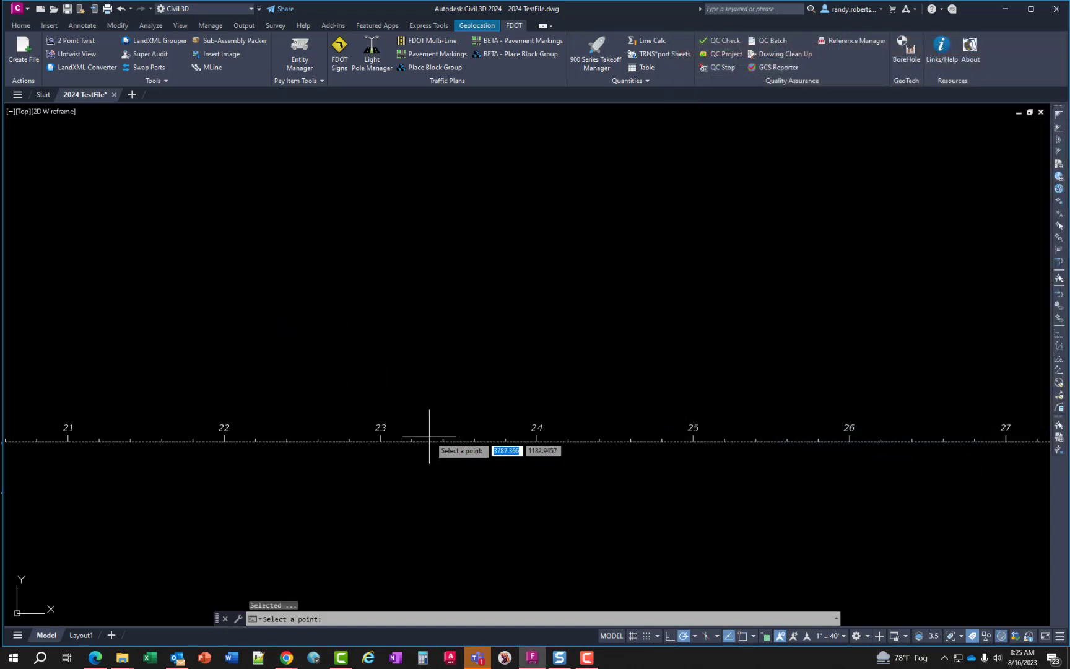
pyautogui.click(465, 313)
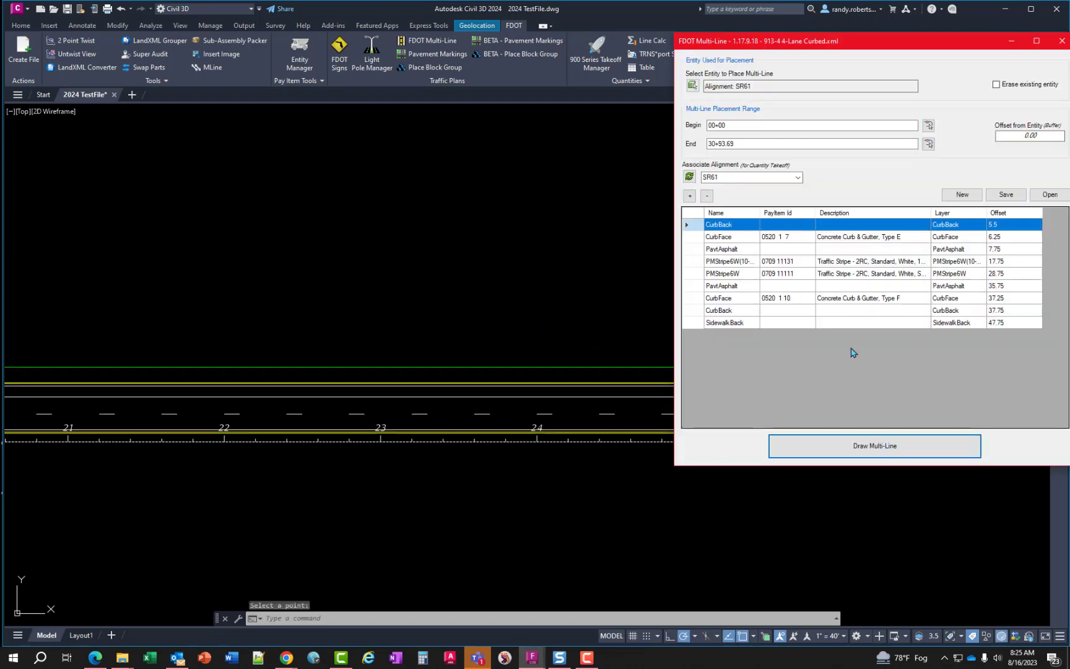
pyautogui.click(795, 454)
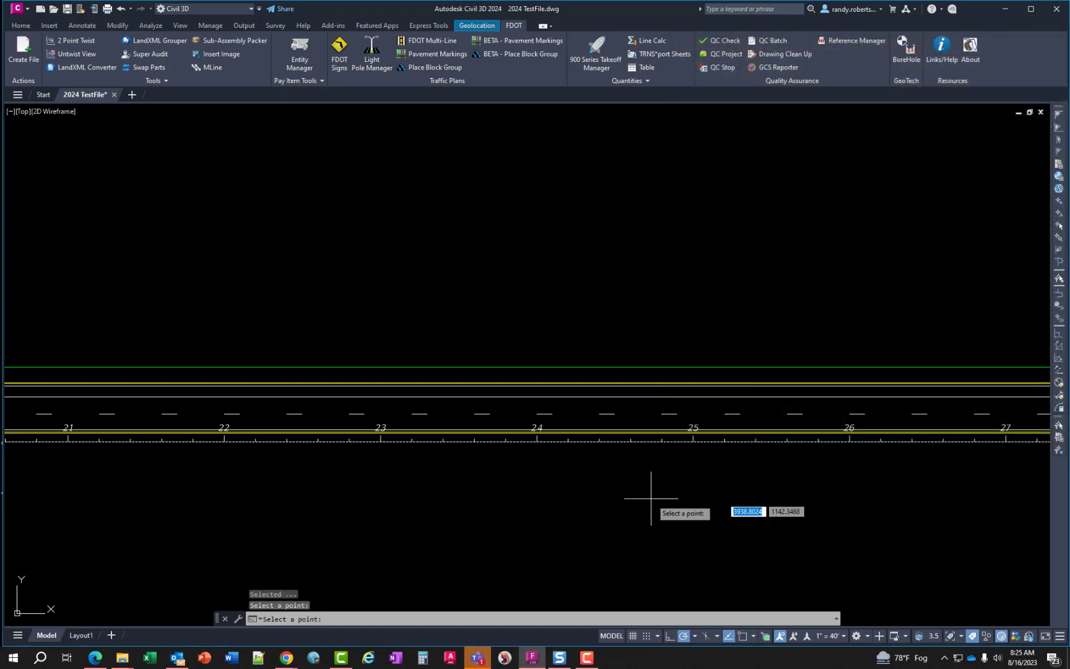
pyautogui.click(433, 503)
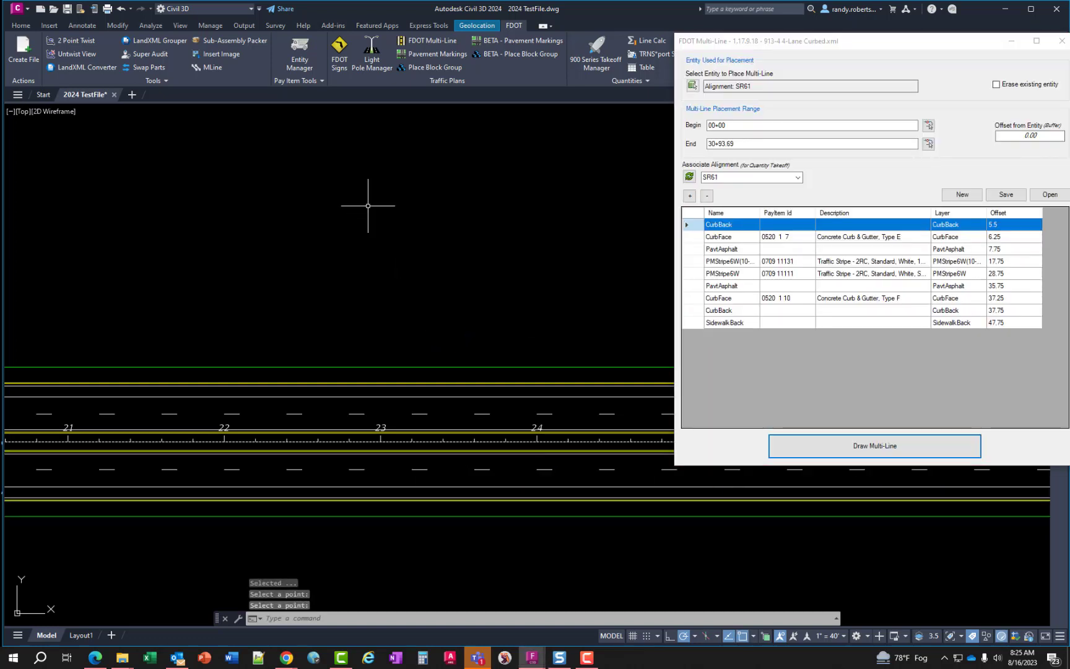
# Inspect the drawn curb and striping lines along SR61, including the outer curb face's layer and pay item properties.
pyautogui.scroll(5, 314, 366)
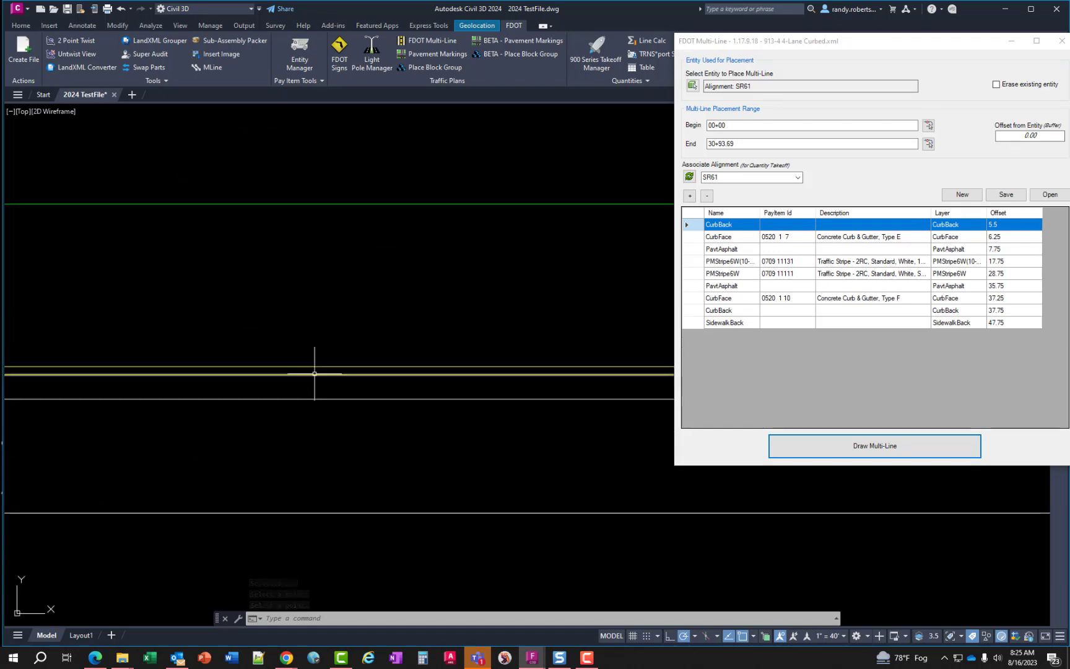
pyautogui.moveTo(313, 374)
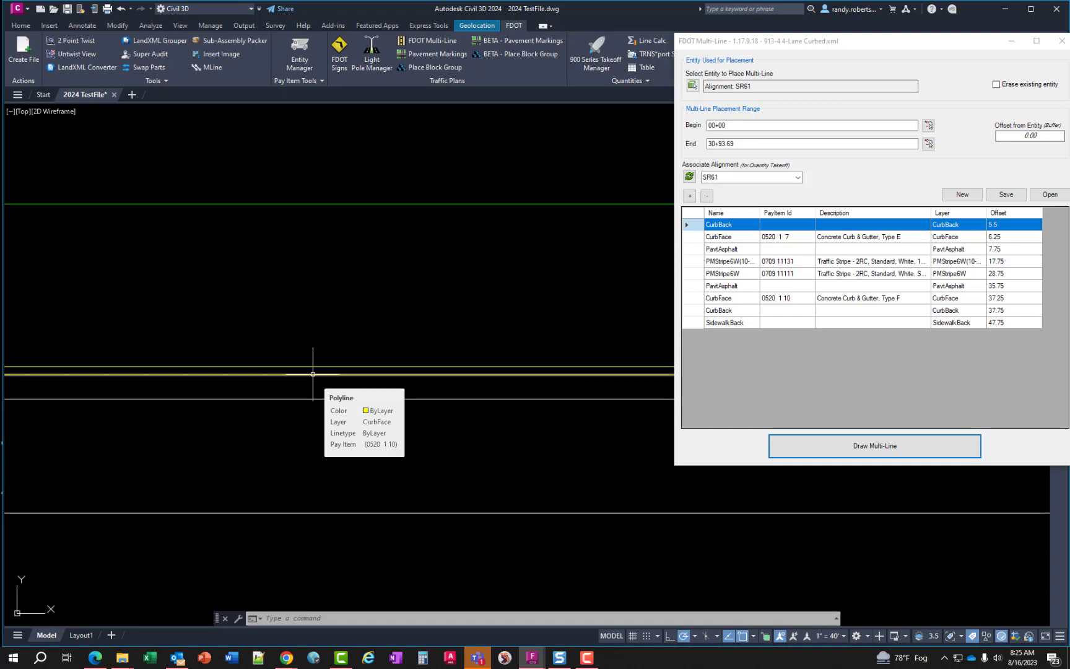
pyautogui.scroll(-4, 329, 394)
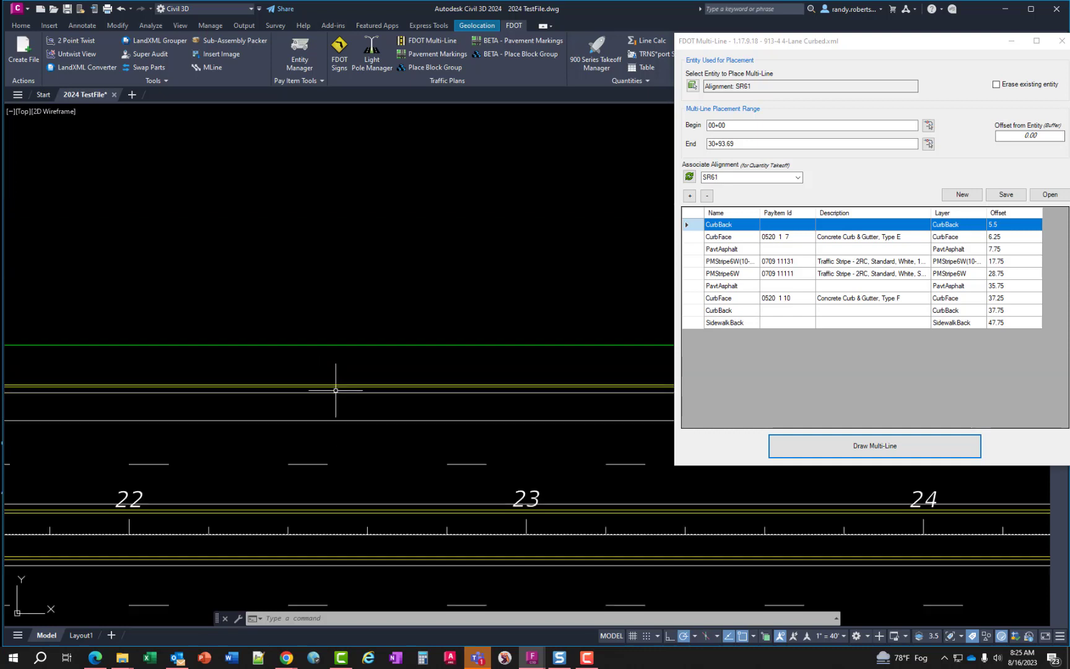
pyautogui.scroll(-2, 353, 409)
pyautogui.scroll(-3, 371, 371)
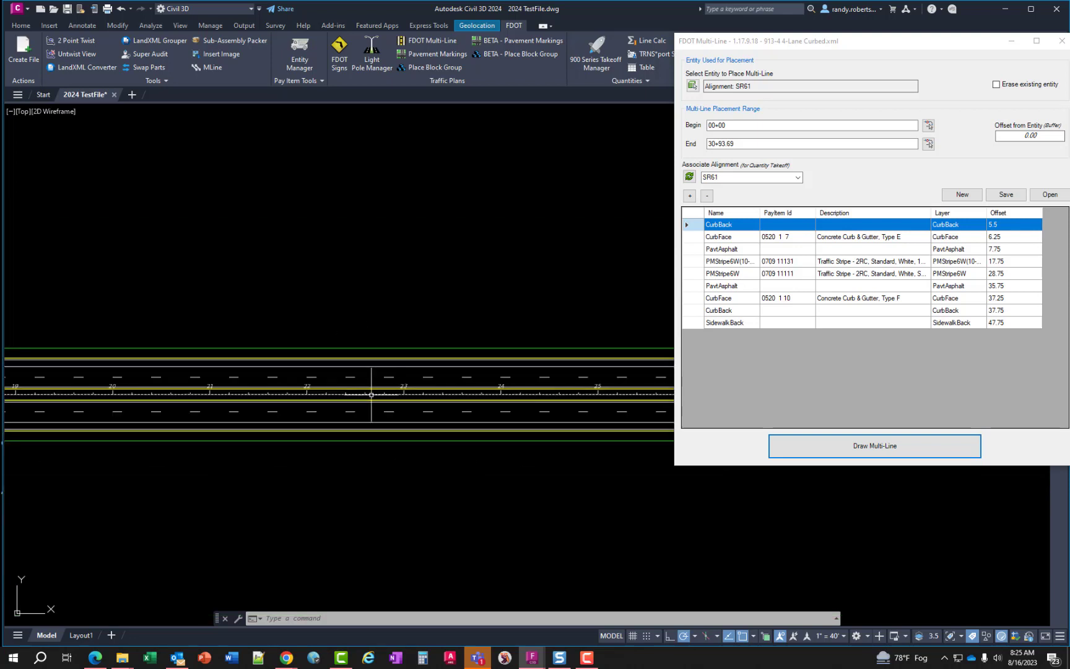
pyautogui.scroll(5, 377, 413)
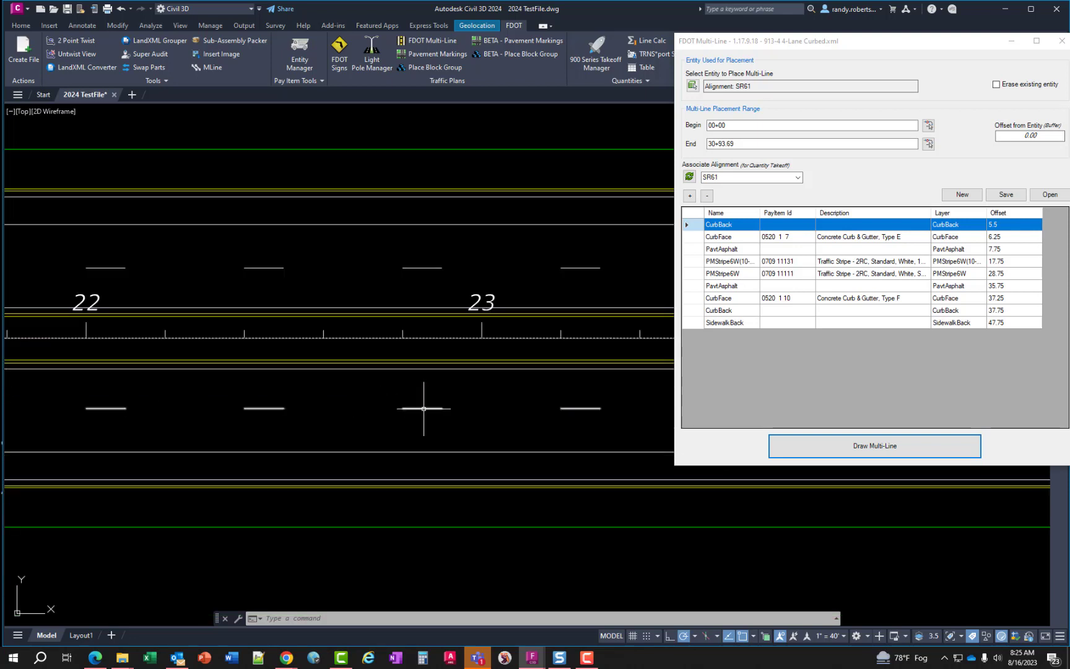
pyautogui.scroll(-4, 375, 348)
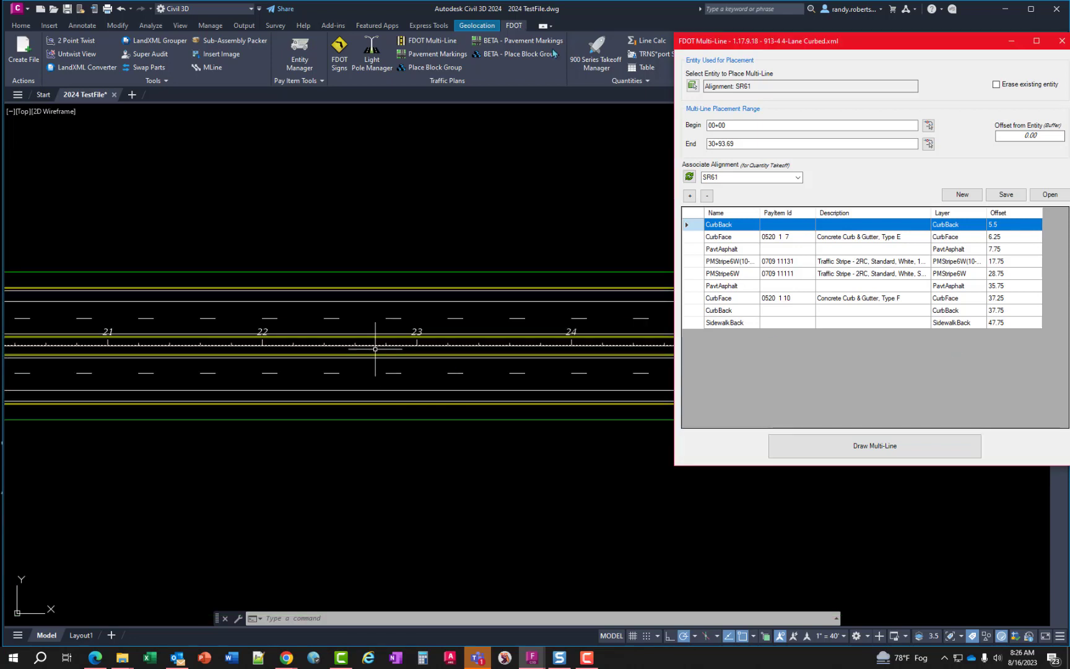
# Open the 900 Series Takeoff Manager and select the Summary of Curbs report.
pyautogui.click(596, 49)
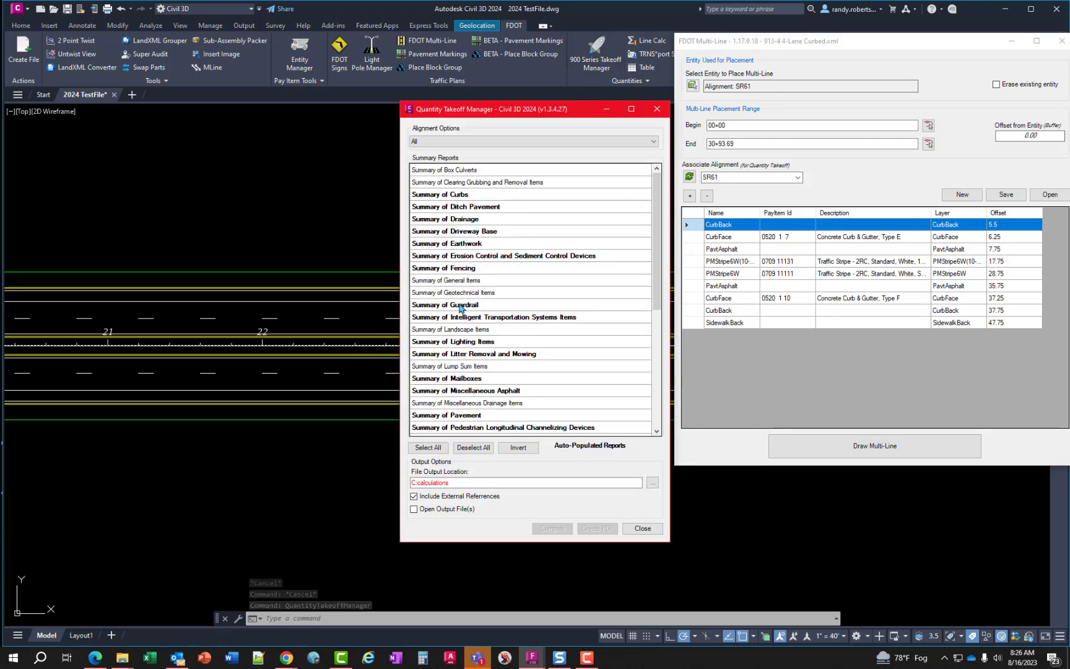
pyautogui.scroll(-4, 444, 283)
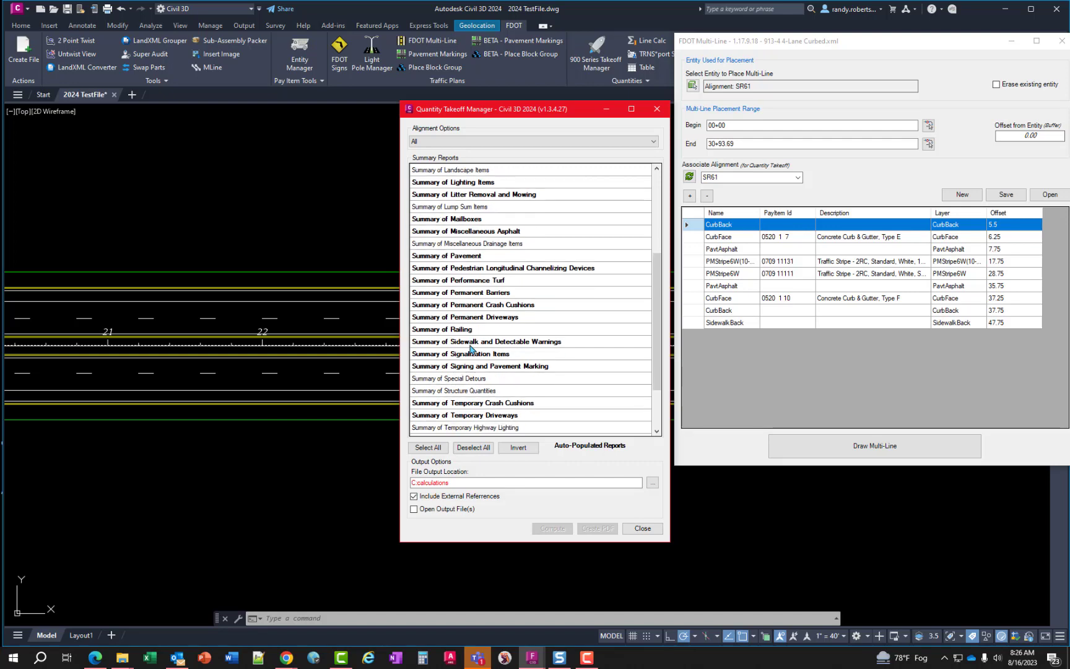
pyautogui.scroll(4, 465, 356)
pyautogui.click(447, 196)
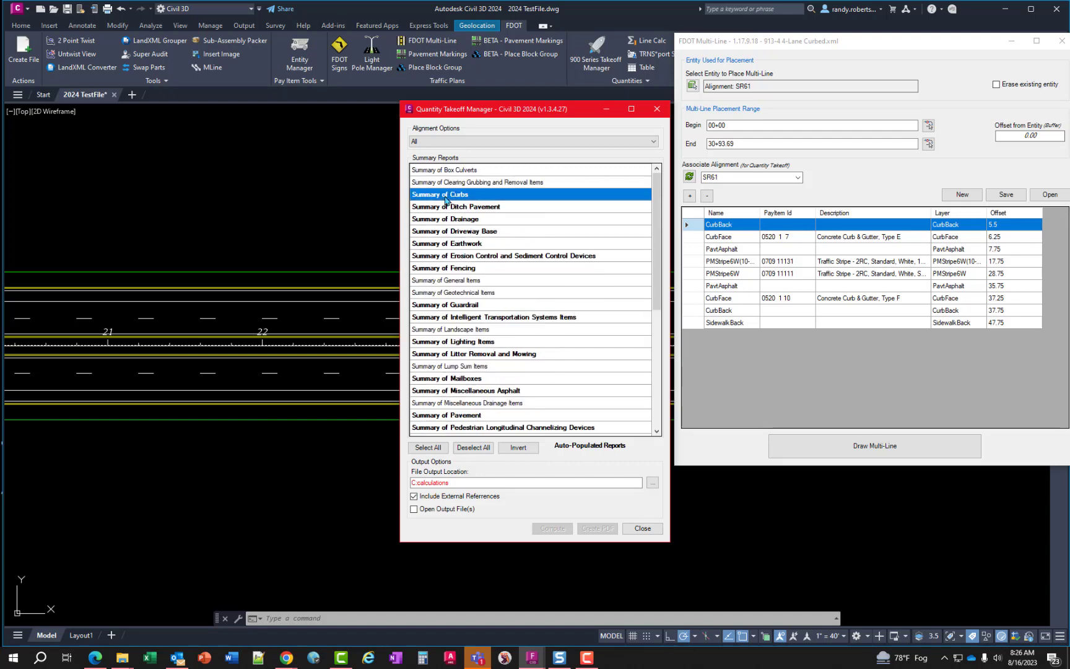
pyautogui.click(553, 479)
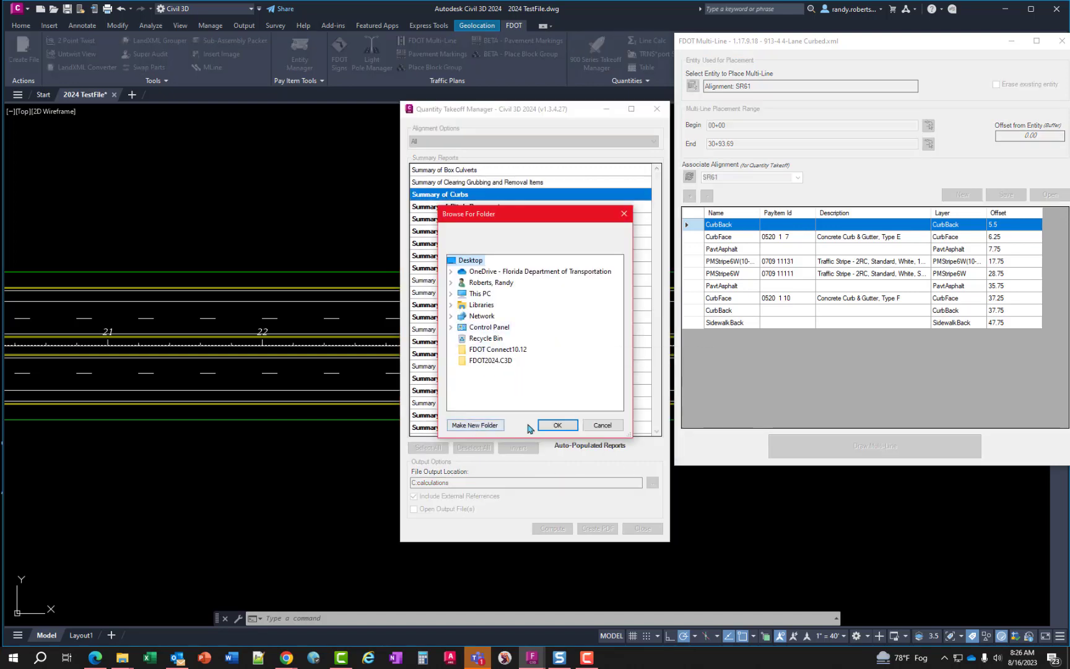
pyautogui.click(491, 361)
pyautogui.click(557, 425)
pyautogui.click(427, 511)
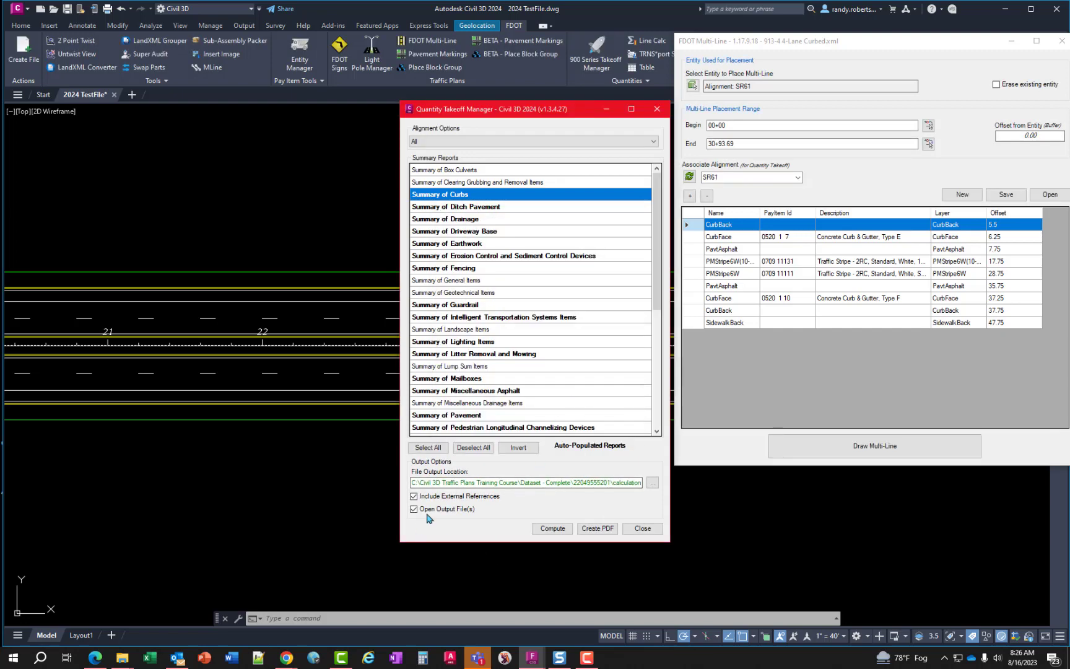
# Compute the Summary of Curbs report, then close the resulting workbook and the Quantity Takeoff Manager.
pyautogui.click(554, 528)
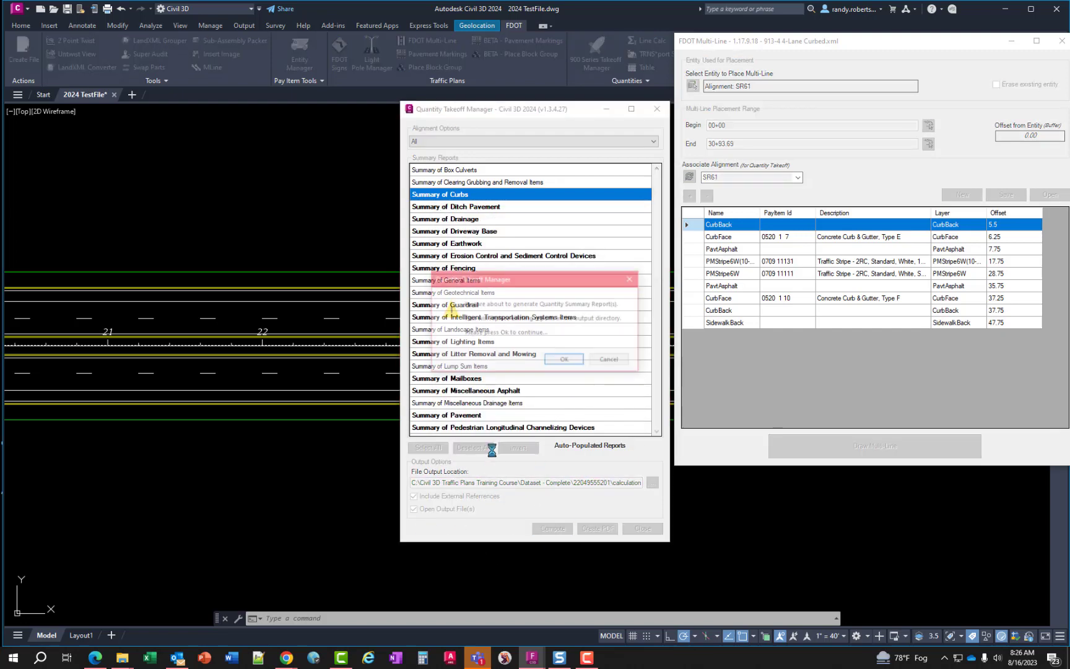
pyautogui.click(564, 360)
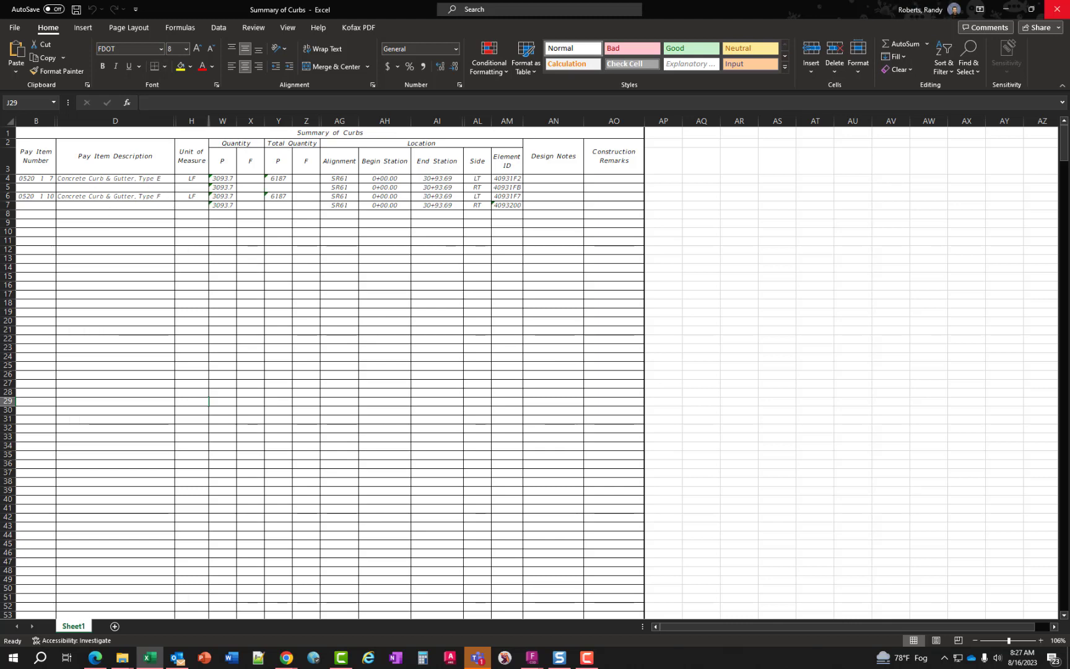
pyautogui.click(1062, 8)
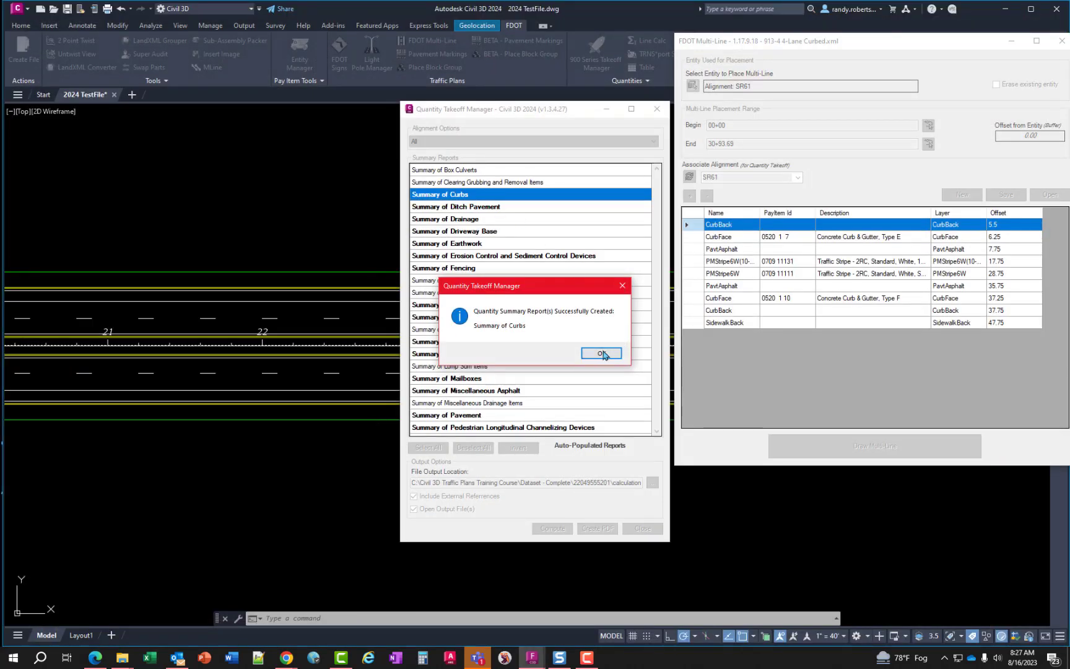
pyautogui.click(602, 354)
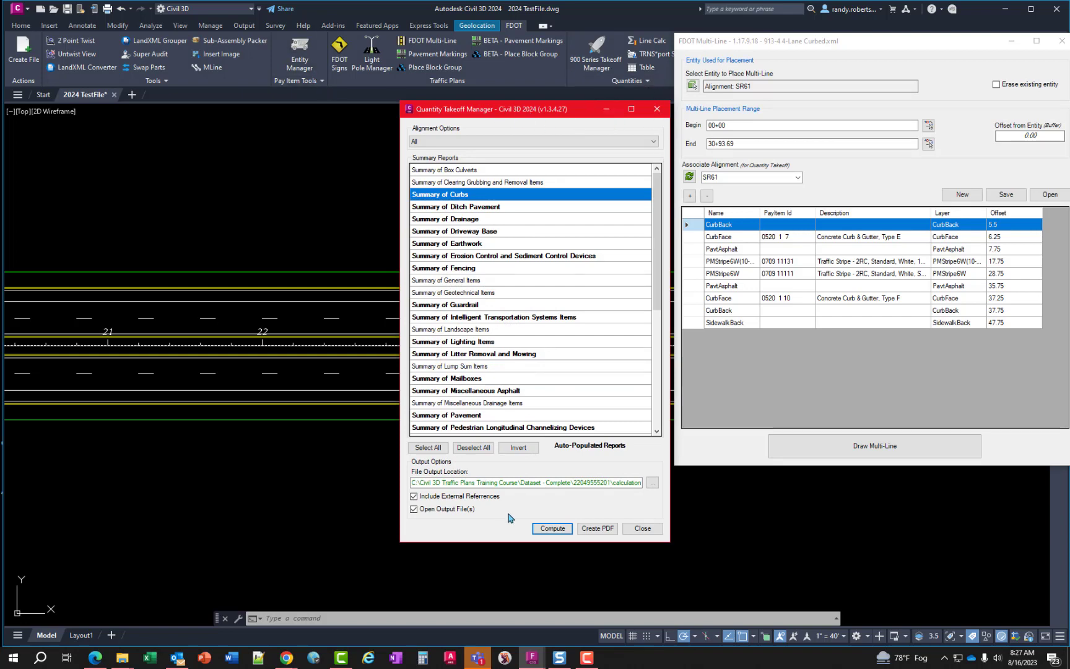
pyautogui.click(645, 528)
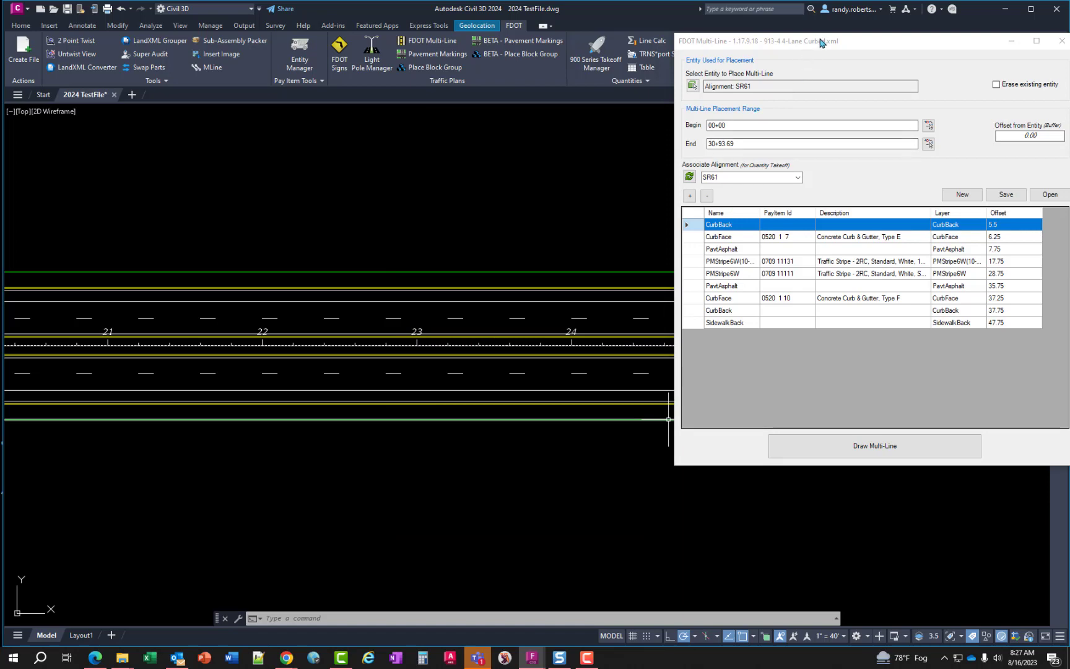
# Move the FDOT Multi-Line window clear, start a new empty pattern and begin a subline named EOP.
pyautogui.moveTo(822, 41); pyautogui.dragTo(421, 149)
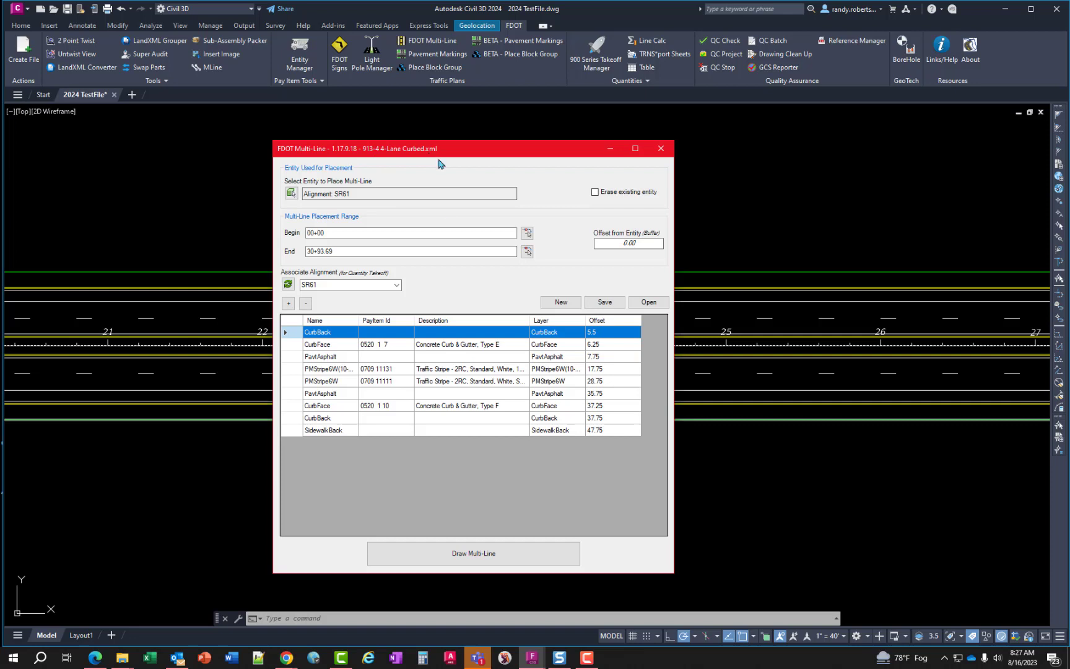
pyautogui.click(562, 303)
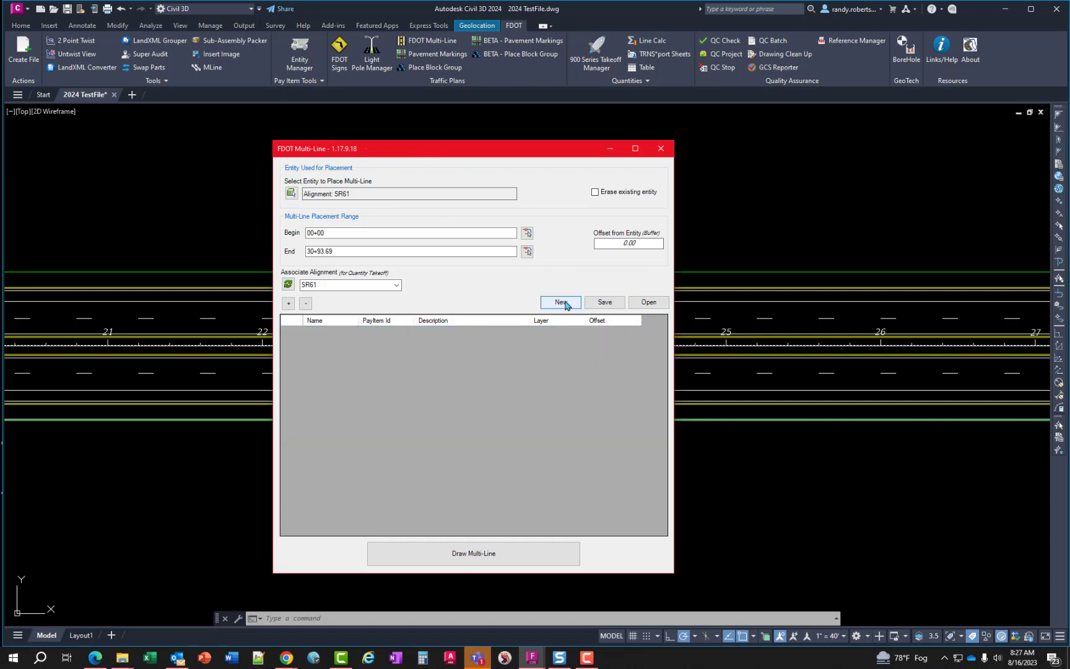
pyautogui.click(288, 303)
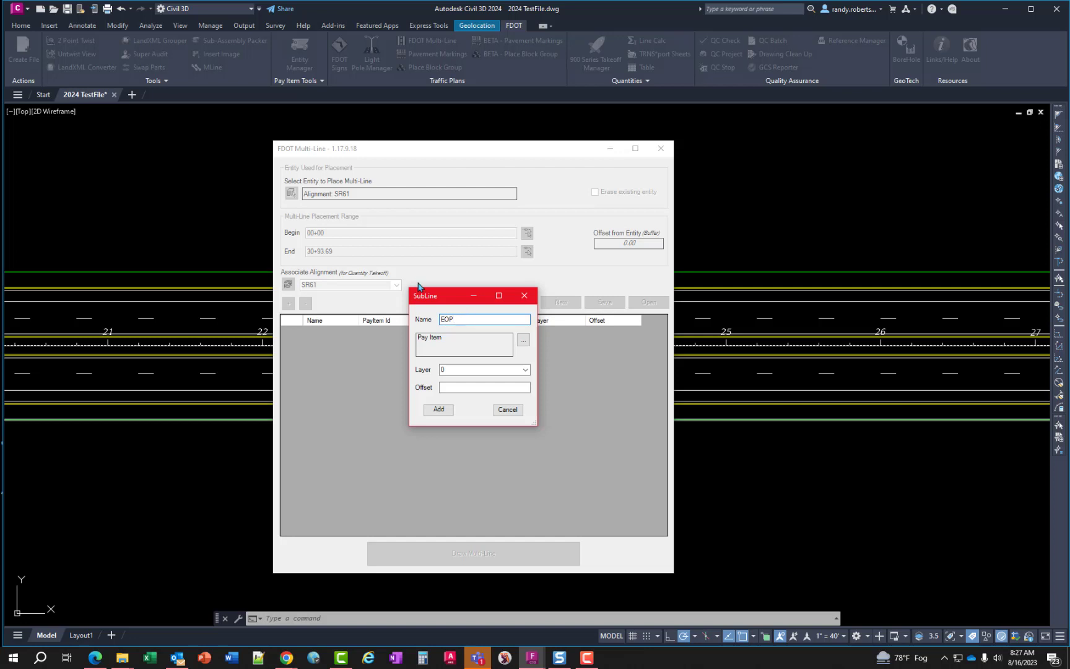
# View the pay item database and the layer choices available for the EOP subline without picking either.
pyautogui.click(524, 343)
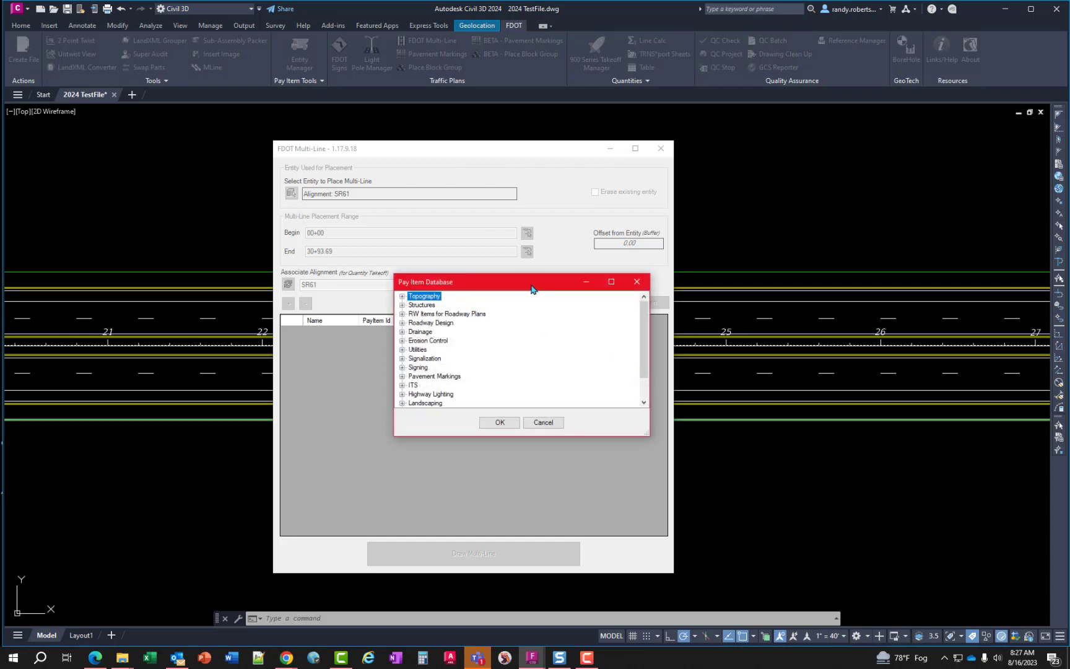
pyautogui.moveTo(531, 288); pyautogui.dragTo(716, 241)
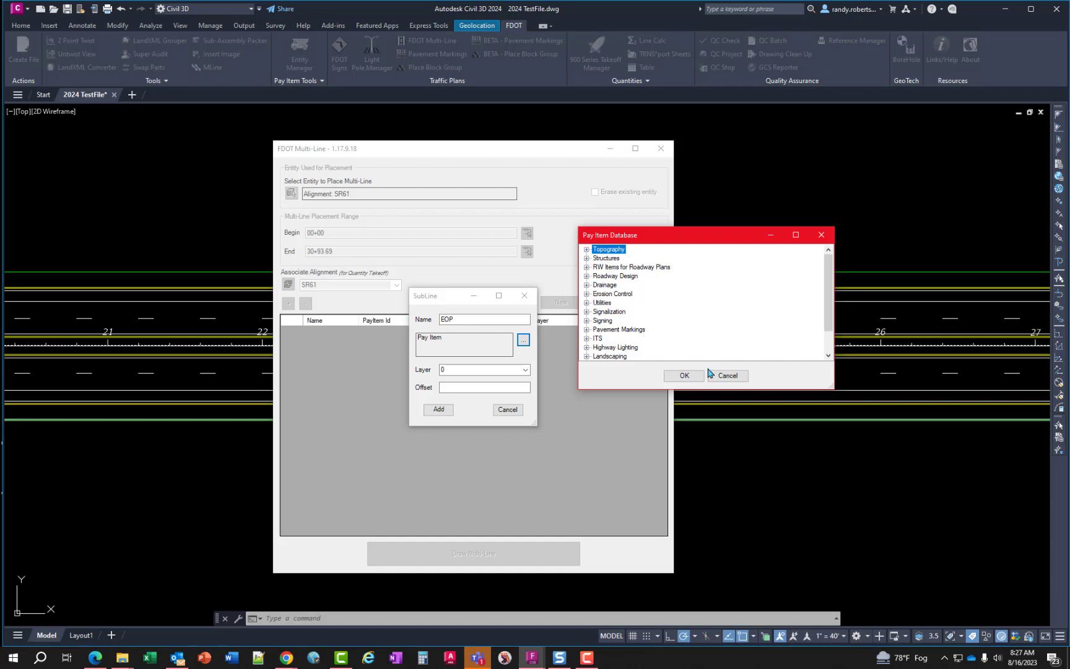
pyautogui.click(728, 376)
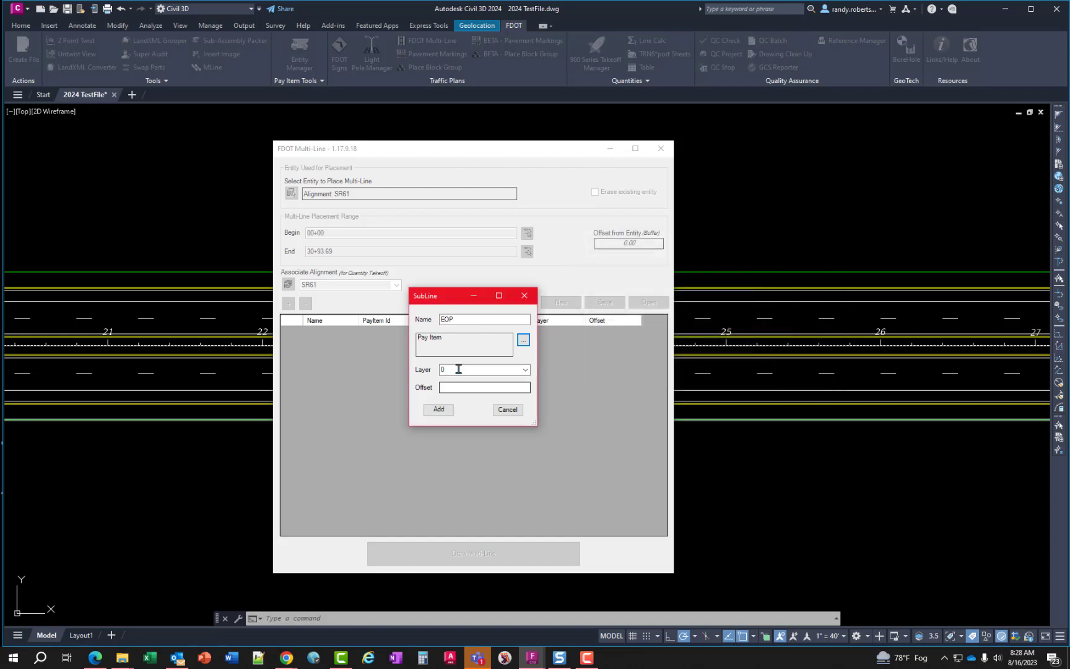
pyautogui.click(525, 371)
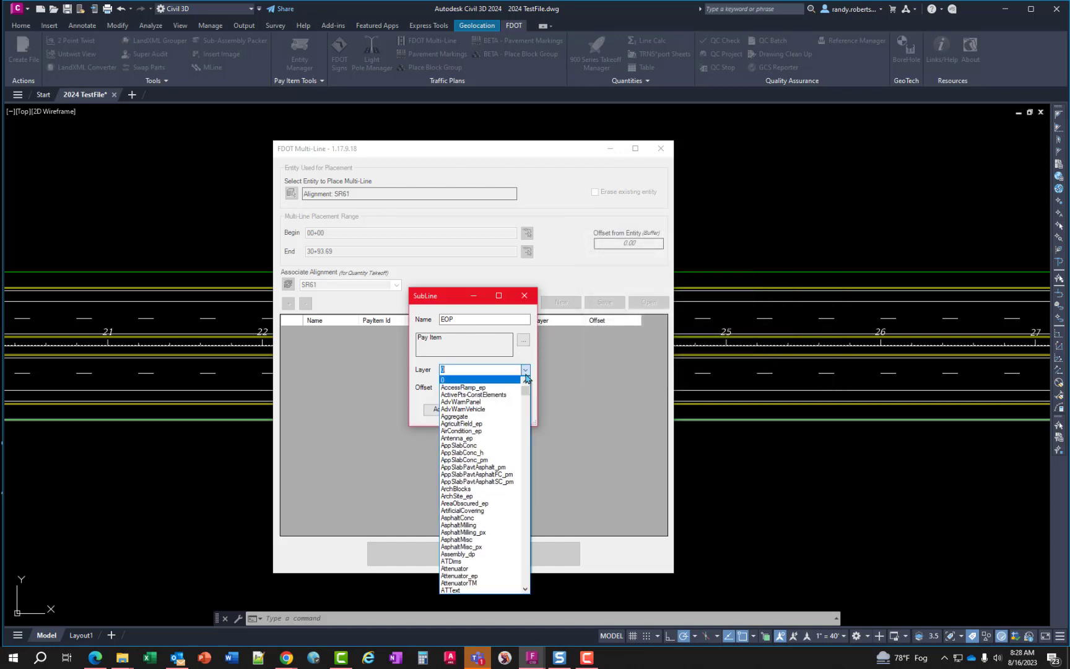
pyautogui.click(425, 381)
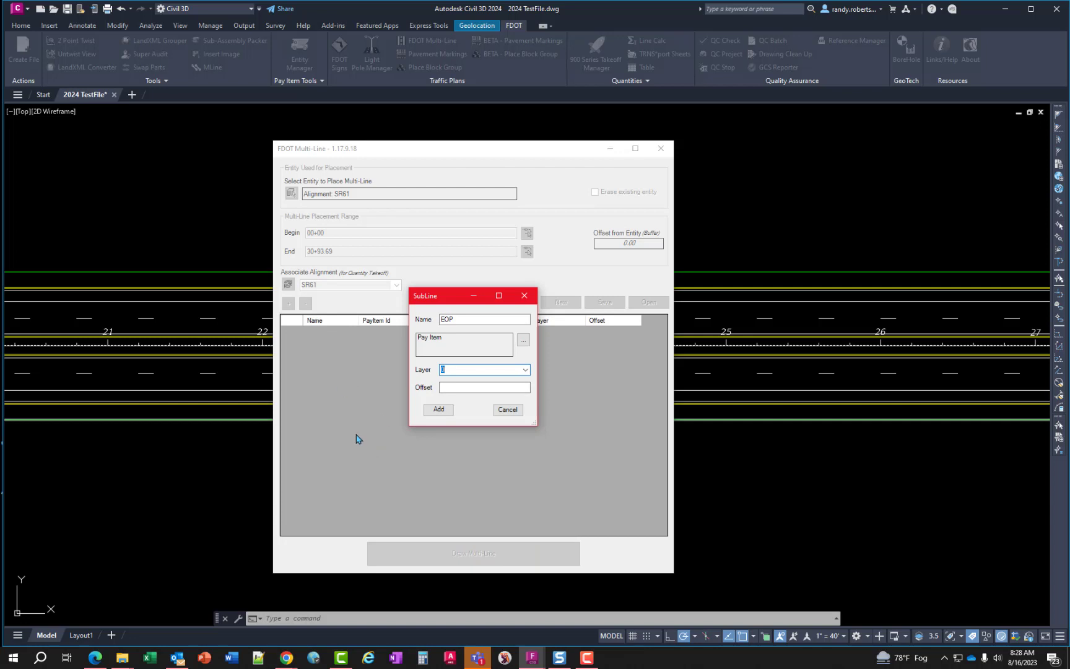
pyautogui.press('Escape')
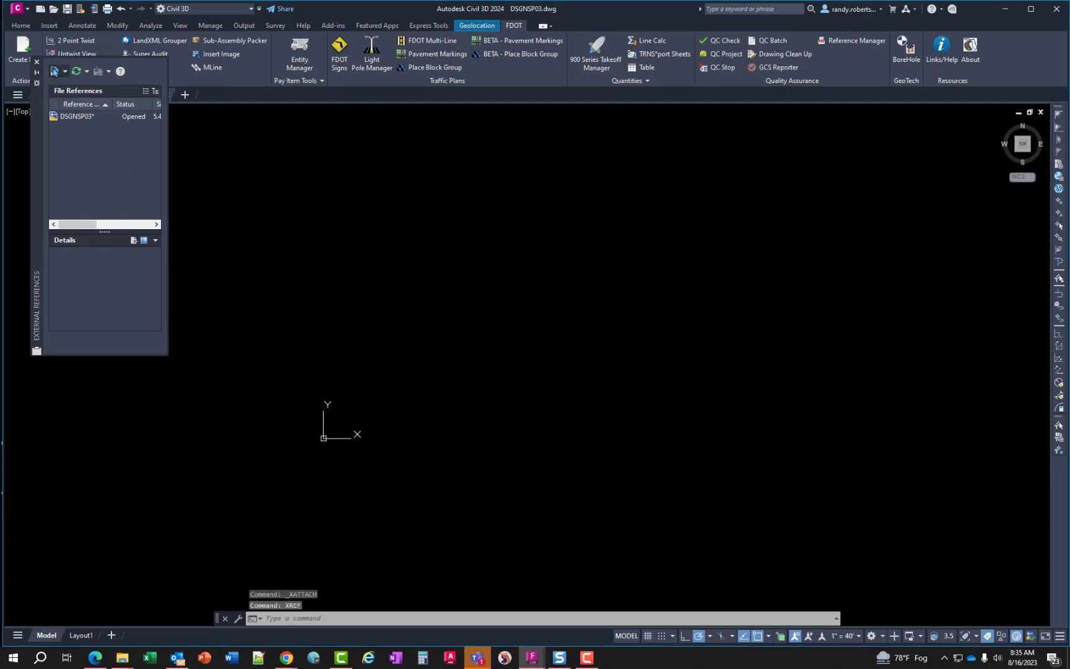
# Choose the 2024 TestFile drawing on the Desktop as an external reference to attach to DSGNSP03.
pyautogui.click(54, 71)
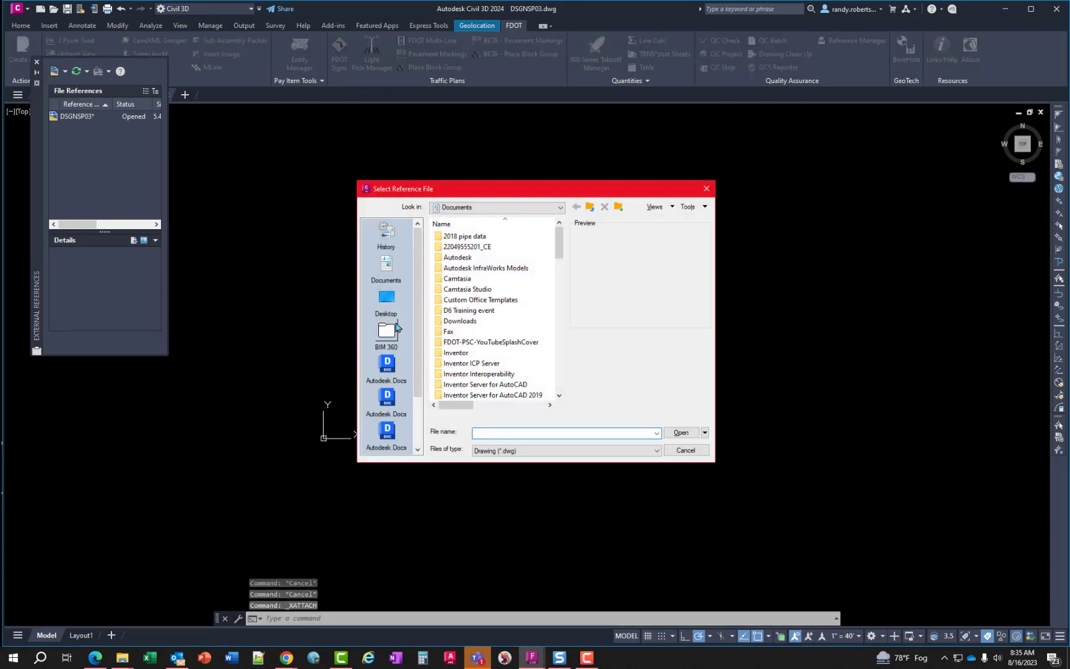
pyautogui.click(386, 300)
pyautogui.click(461, 353)
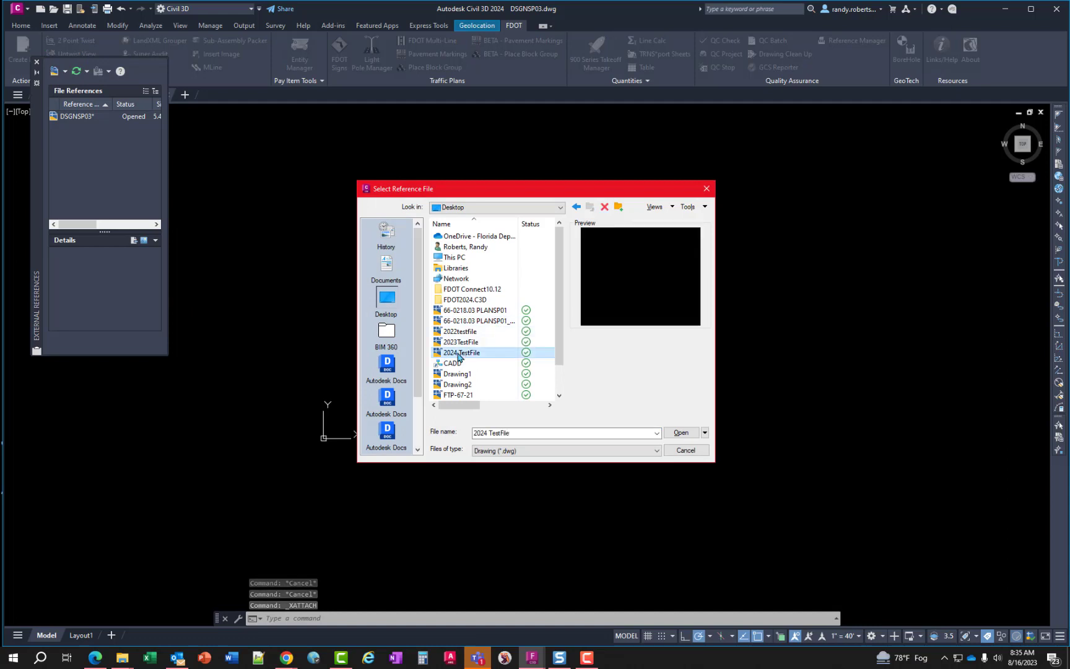
pyautogui.click(682, 433)
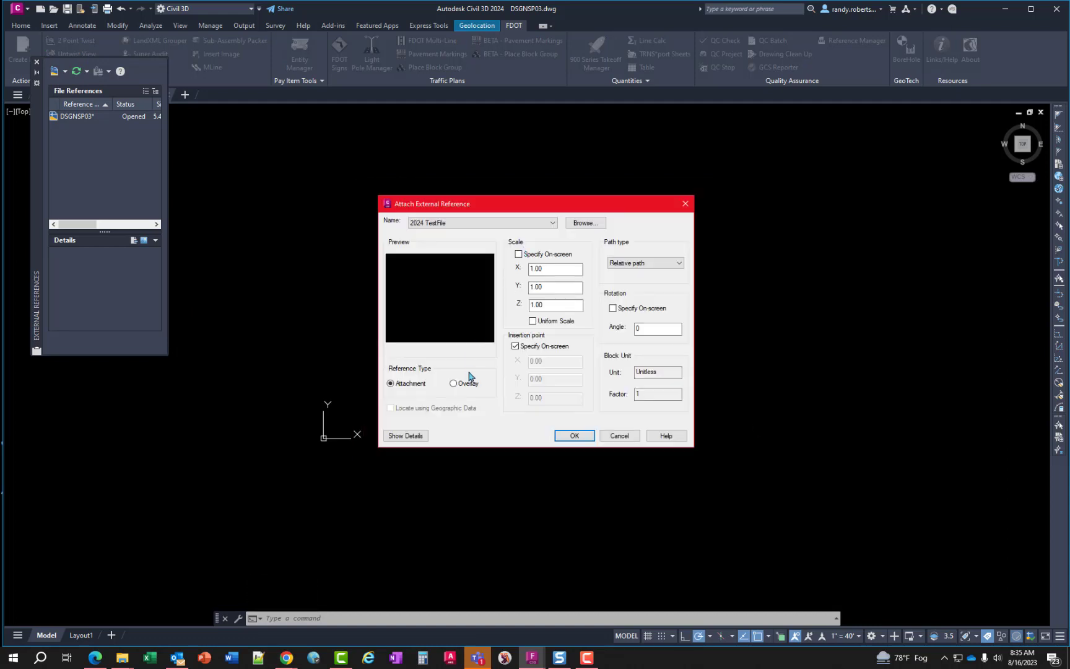
# Attach 2024 TestFile as an overlay with the insertion point fixed at 0,0,0 and zoom to the drawing extents.
pyautogui.click(458, 384)
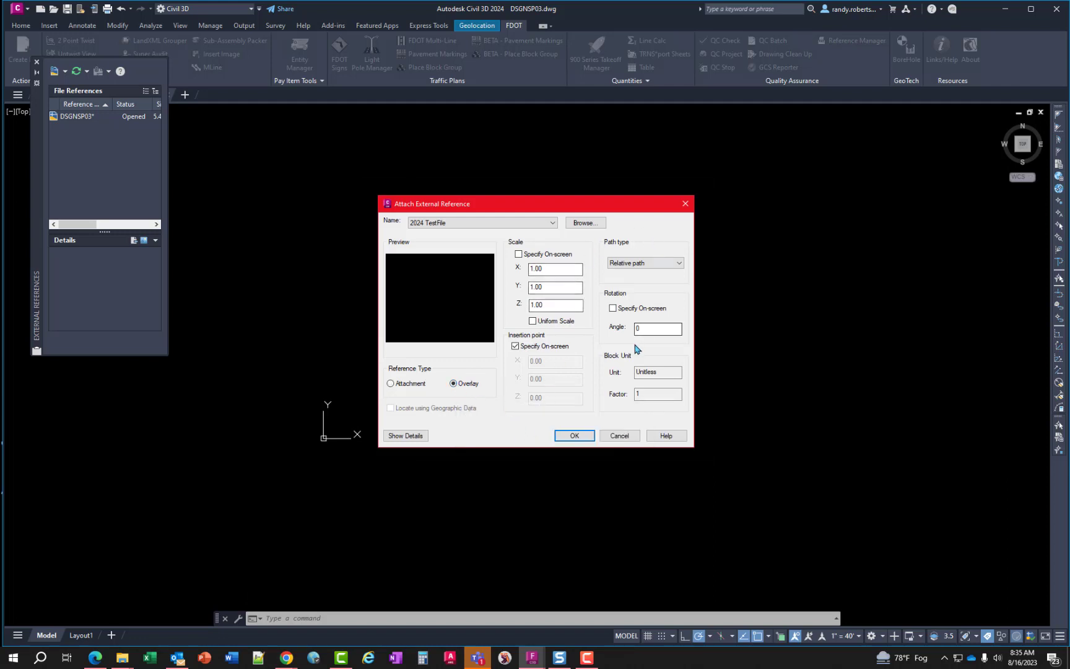
pyautogui.click(523, 348)
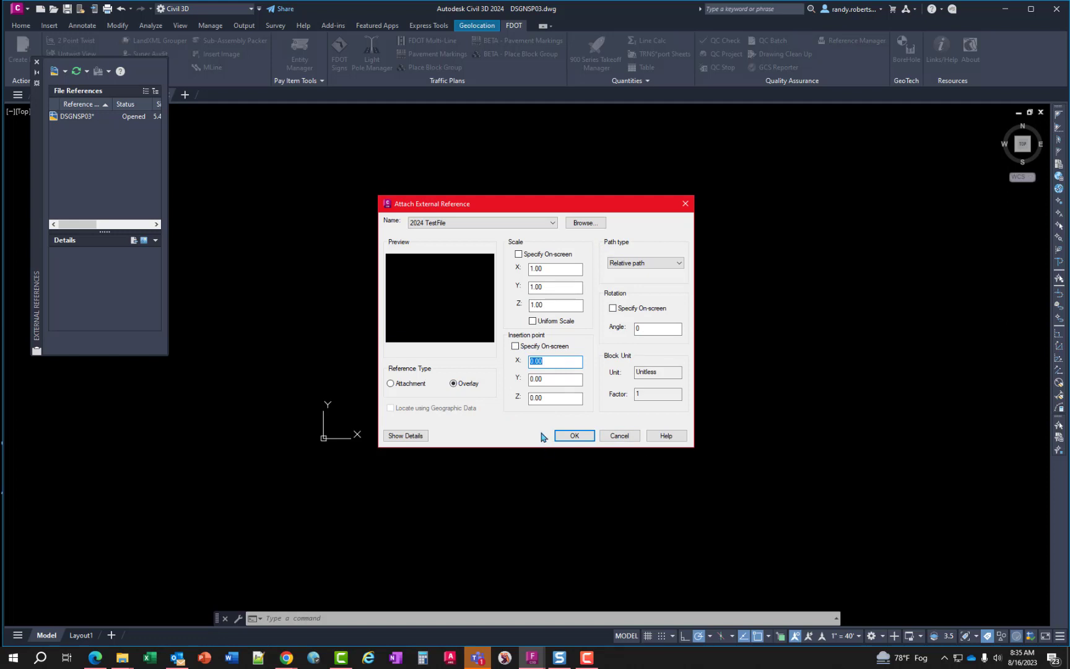
pyautogui.click(573, 436)
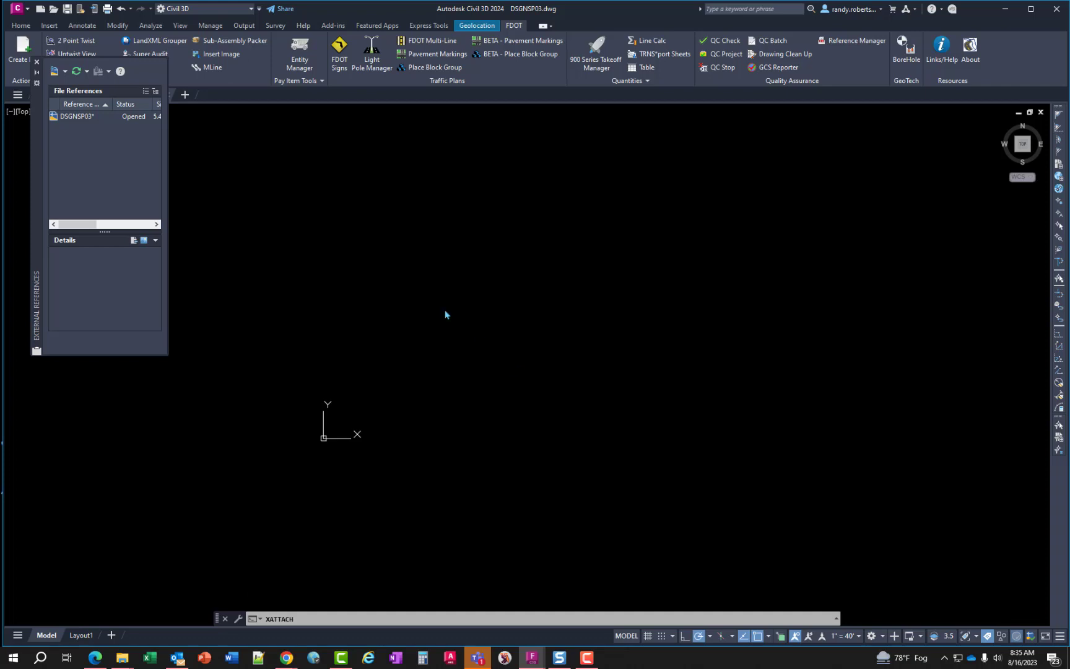
pyautogui.write('z')
pyautogui.press('Return')
pyautogui.write('e')
pyautogui.press('Return')
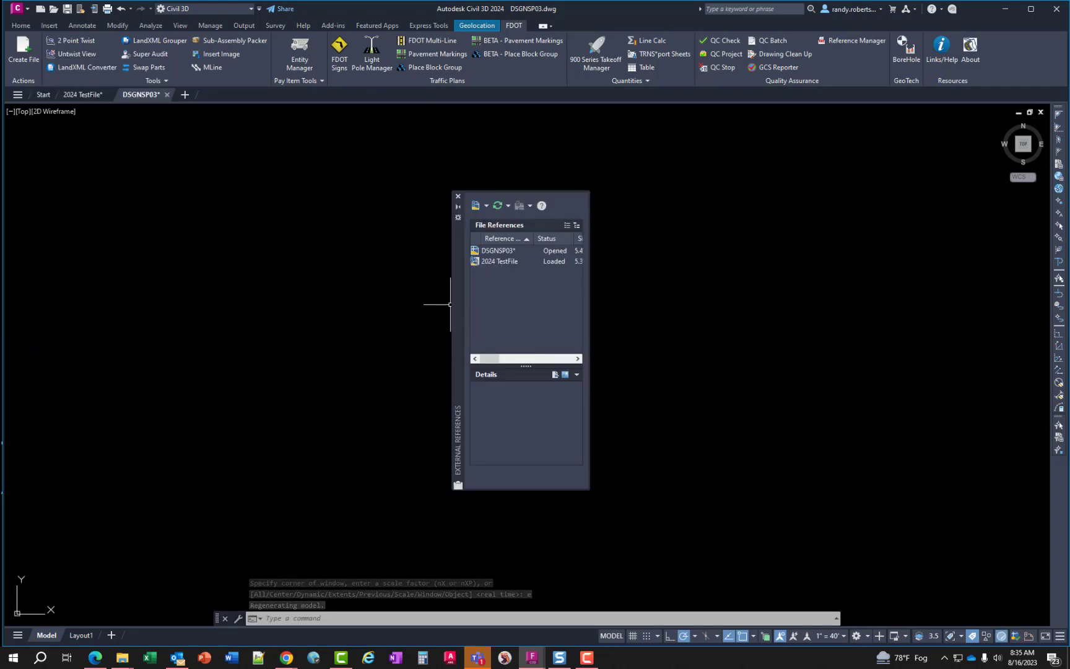
# Save the 2024 TestFile drawing and reload its reference in DSGNSP03 with the changes compared.
pyautogui.click(84, 94)
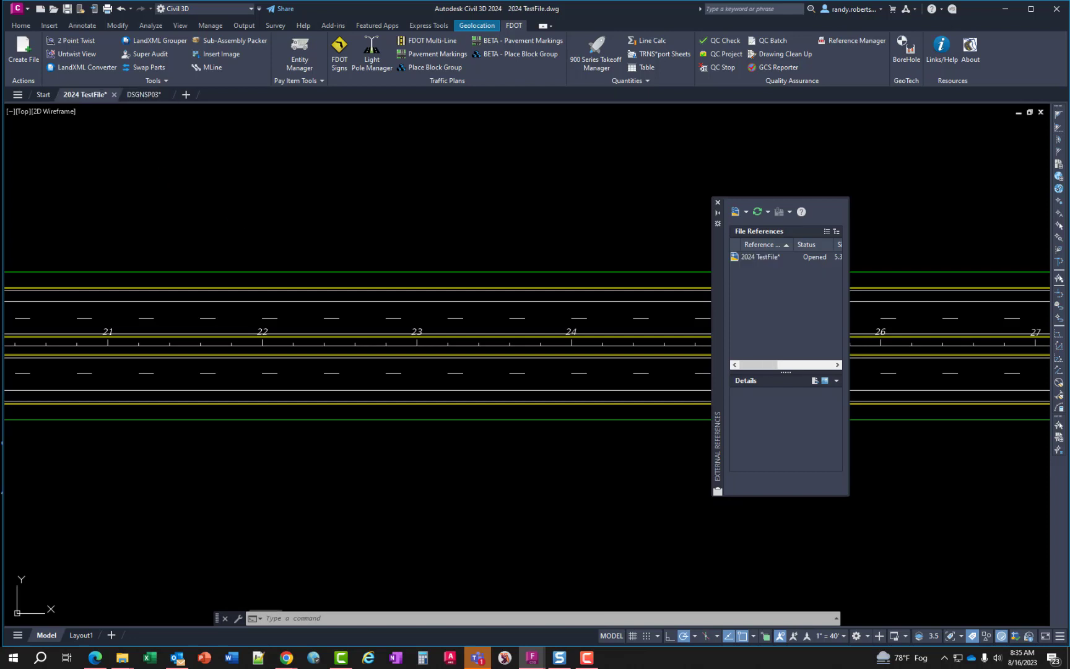
pyautogui.click(68, 13)
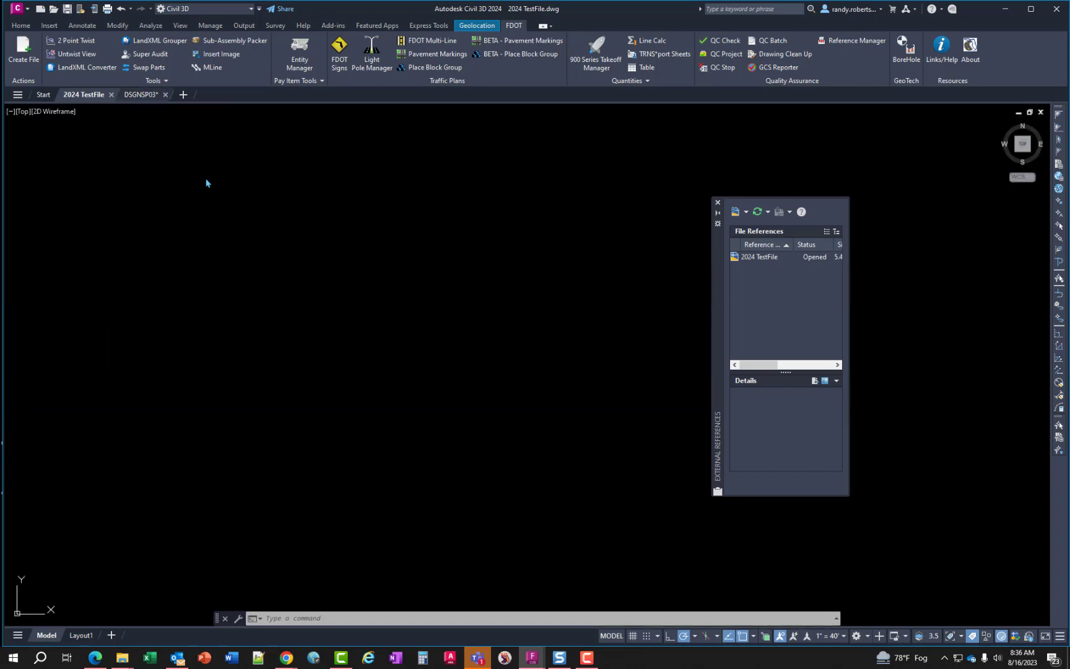
pyautogui.hotkey('ctrl', 'Tab')
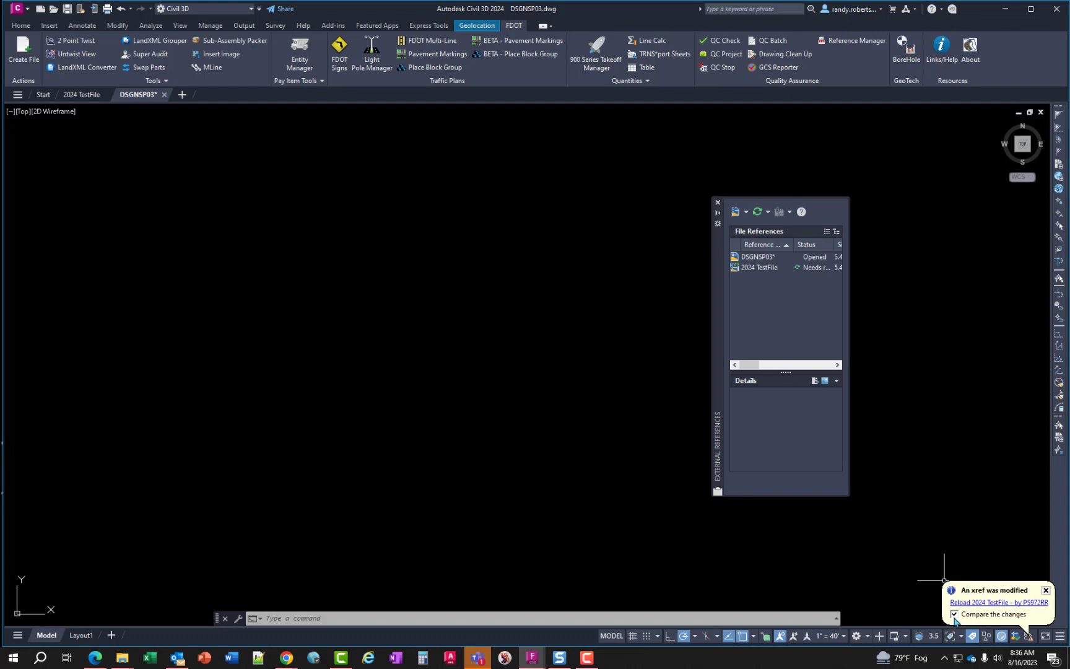
pyautogui.click(990, 604)
pyautogui.press('Return')
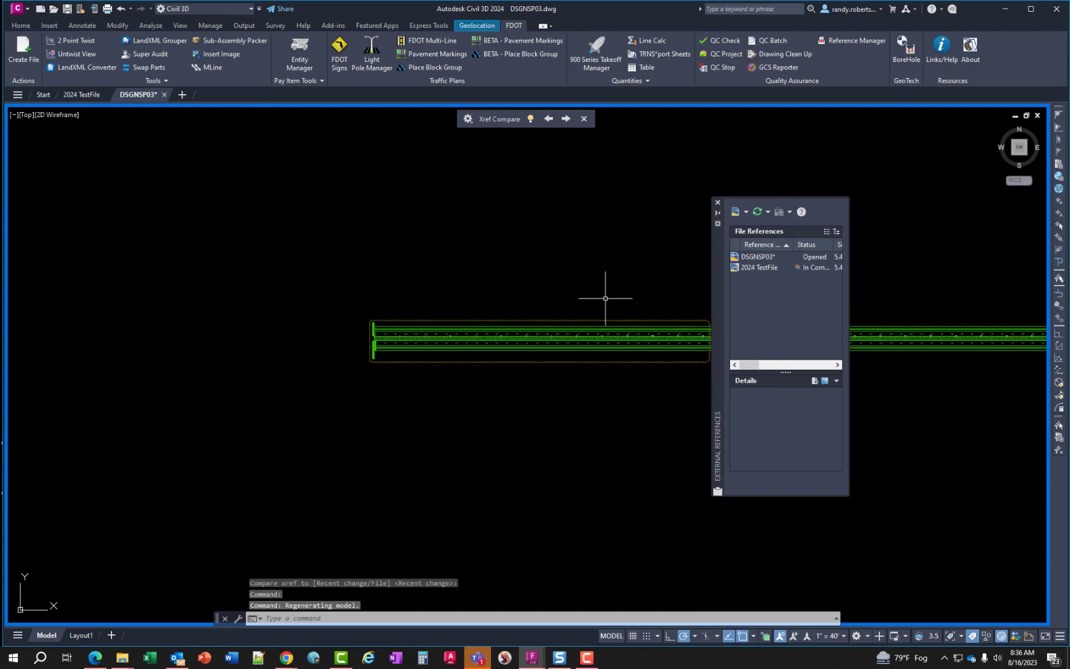
# Examine the highlighted roadway changes in the Xref Compare, cycle through the change sets and end the comparison.
pyautogui.scroll(2, 613, 314)
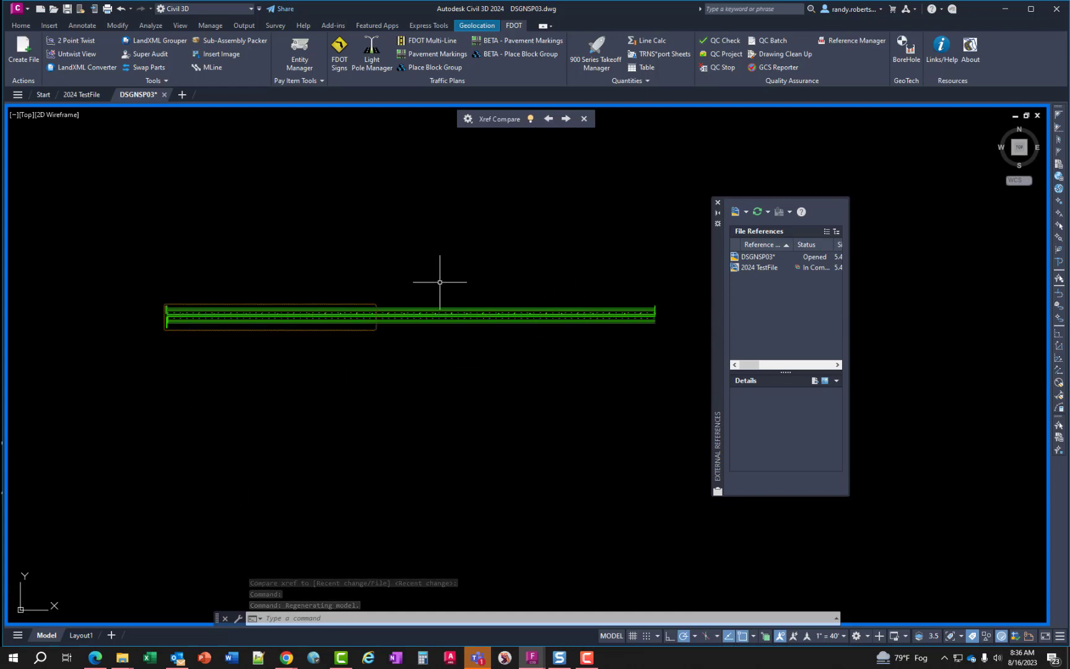
pyautogui.scroll(2, 363, 306)
pyautogui.scroll(2, 371, 319)
pyautogui.scroll(2, 367, 323)
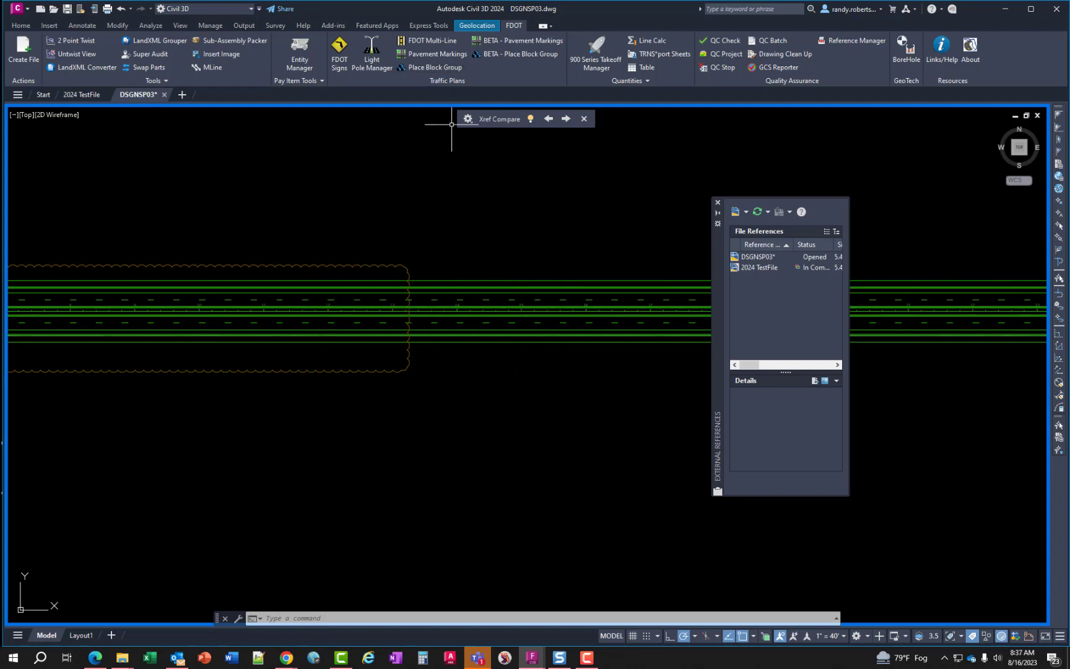
pyautogui.moveTo(519, 125)
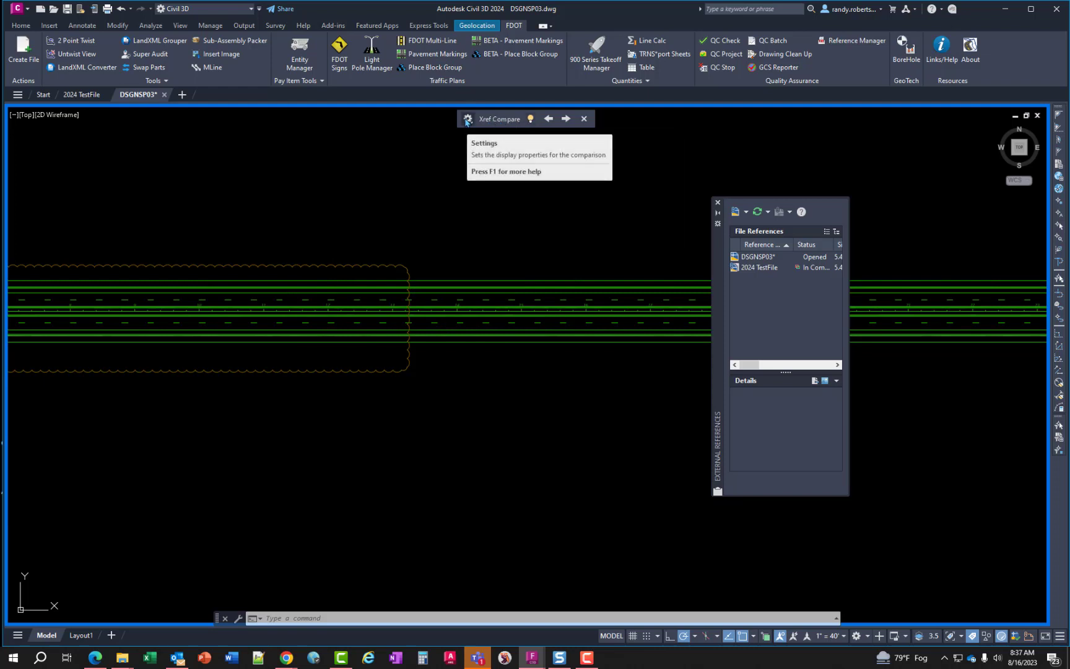
pyautogui.click(566, 119)
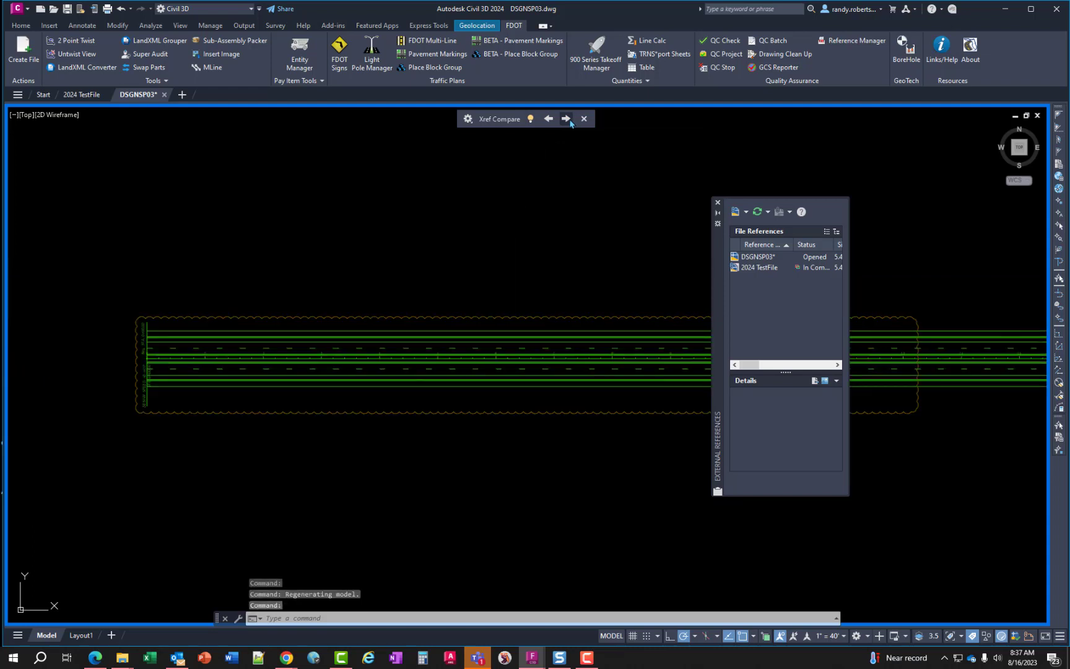
pyautogui.click(566, 119)
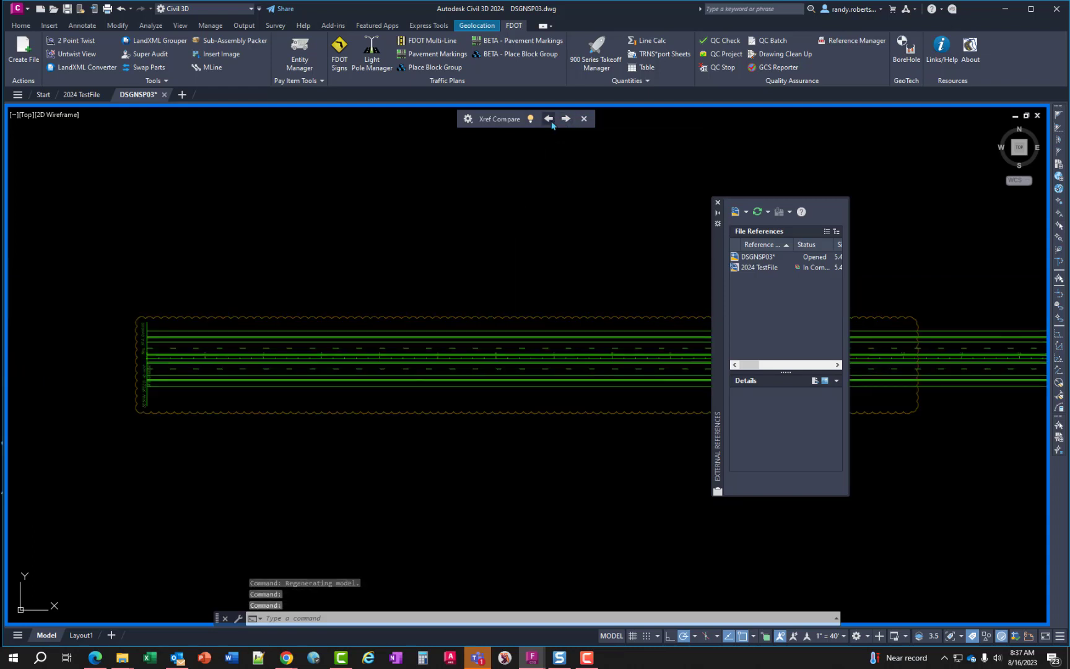
pyautogui.click(584, 119)
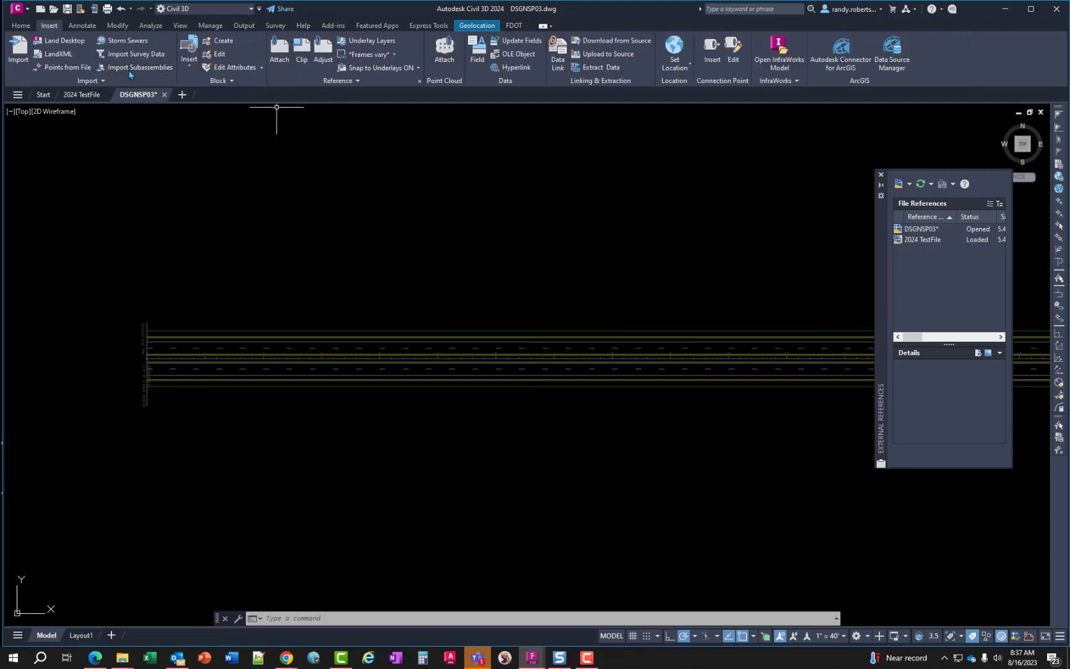
# Reduce the xref fading in DSGNSP03 so the referenced roadway linework displays brighter.
pyautogui.click(339, 84)
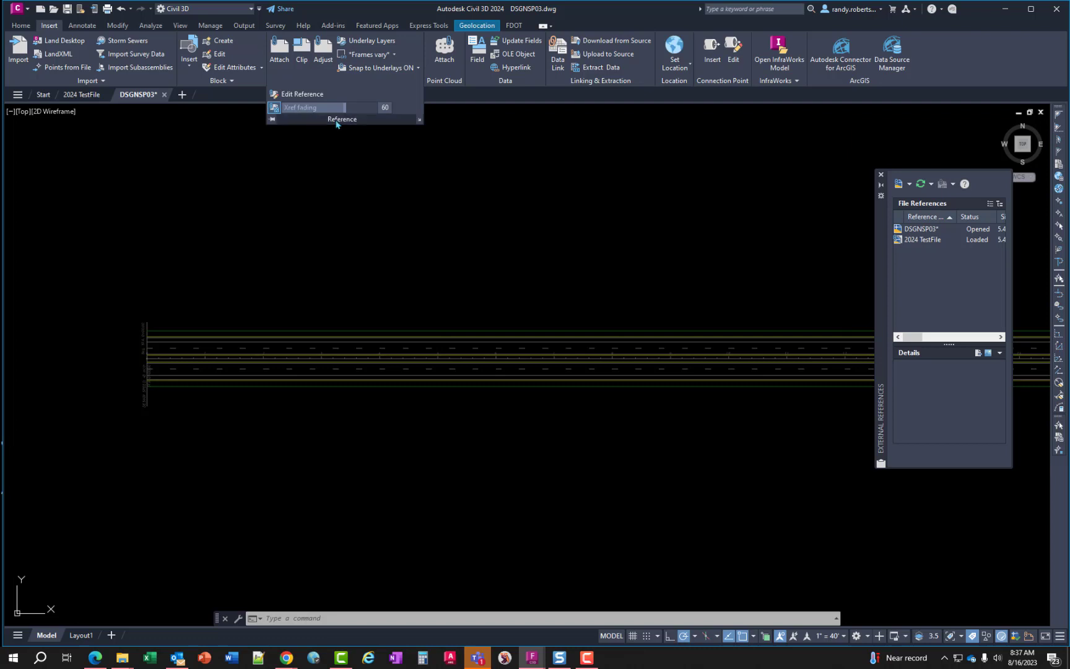
pyautogui.moveTo(345, 107)
pyautogui.mouseDown()
pyautogui.moveTo(294, 108)
pyautogui.moveTo(449, 122)
pyautogui.mouseUp()
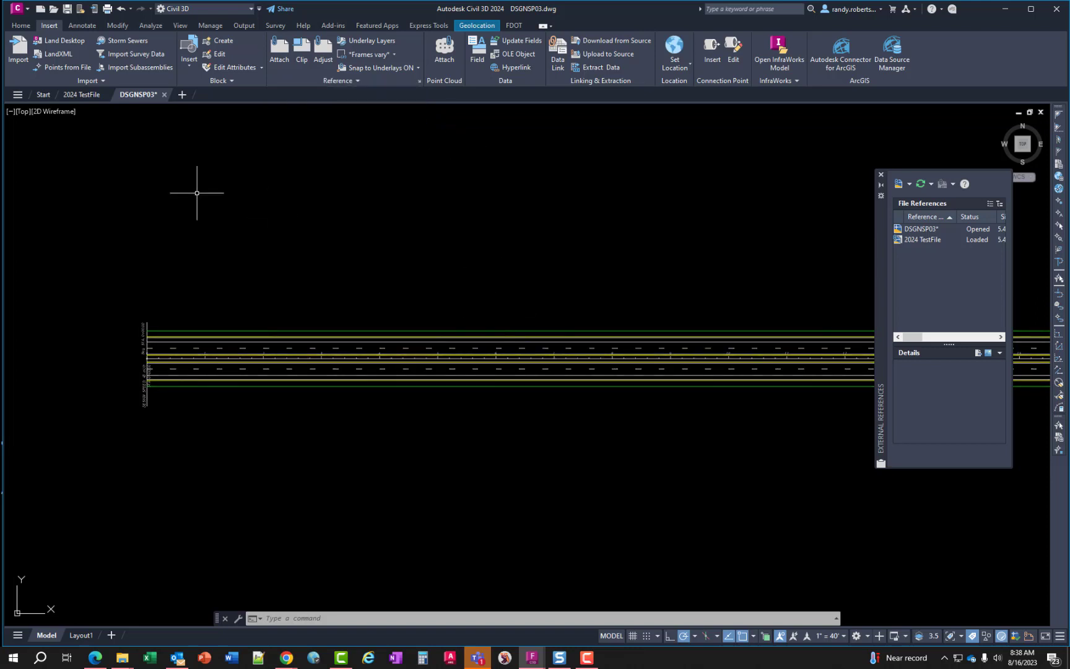
pyautogui.scroll(-3, 726, 338)
pyautogui.scroll(5, 778, 319)
pyautogui.press('Escape')
pyautogui.press('Escape')
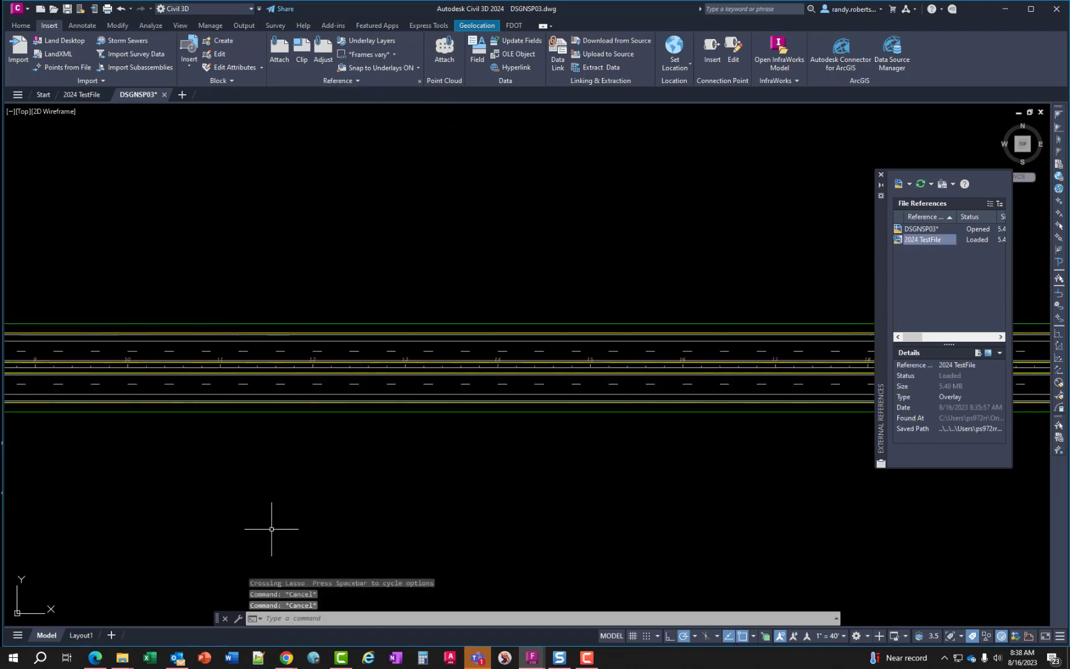
# In 2024 TestFile, draw an open multi-segment polyline just above the roadway, from about station 21 toward the roadway's far end.
pyautogui.click(86, 98)
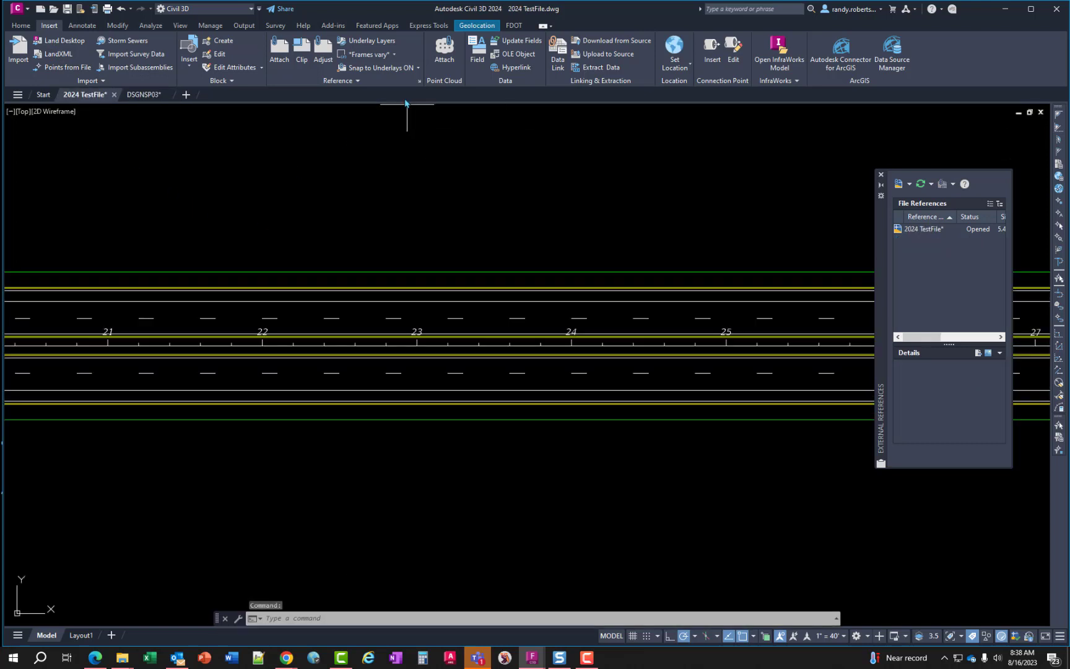
pyautogui.scroll(-12, 438, 43)
pyautogui.scroll(-2, 438, 227)
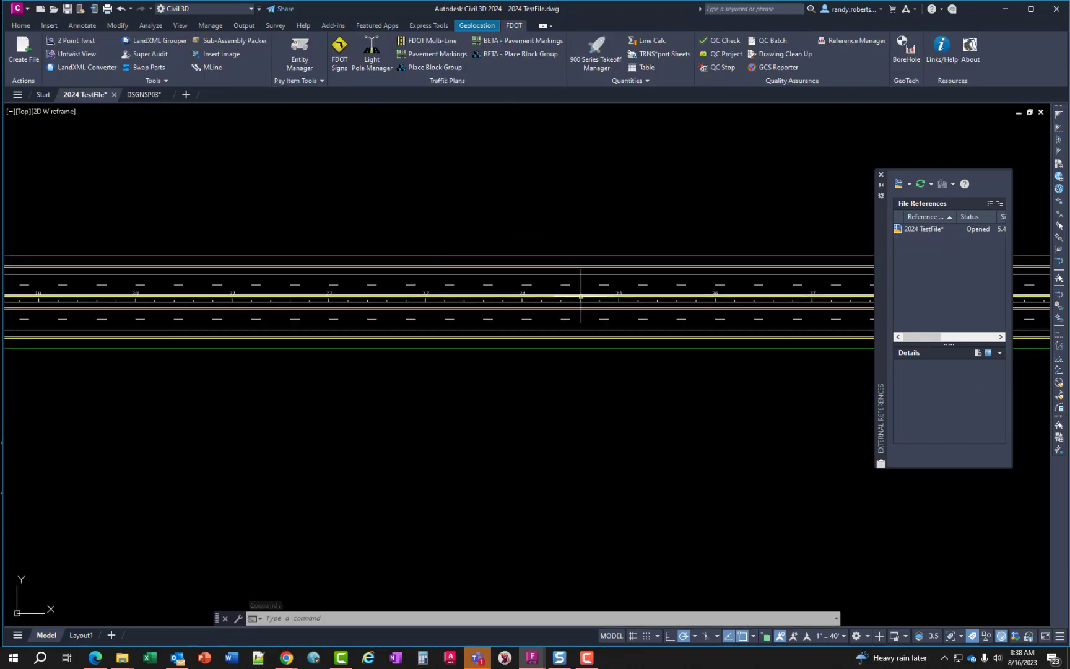
pyautogui.write('pl')
pyautogui.press('Return')
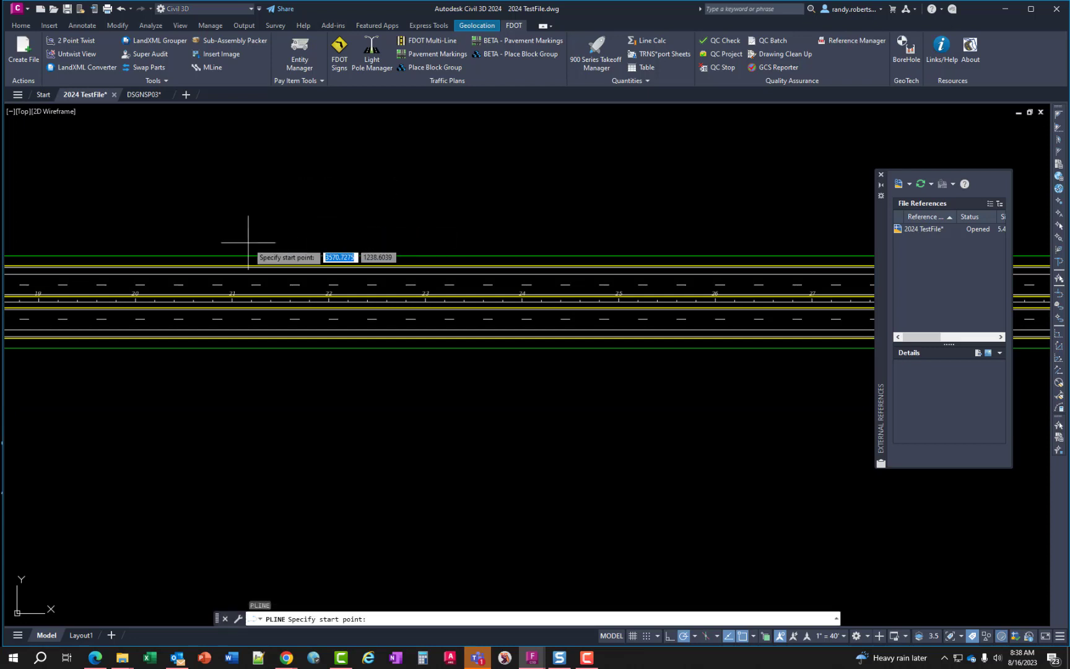
pyautogui.click(249, 242)
pyautogui.click(450, 191)
pyautogui.click(657, 207)
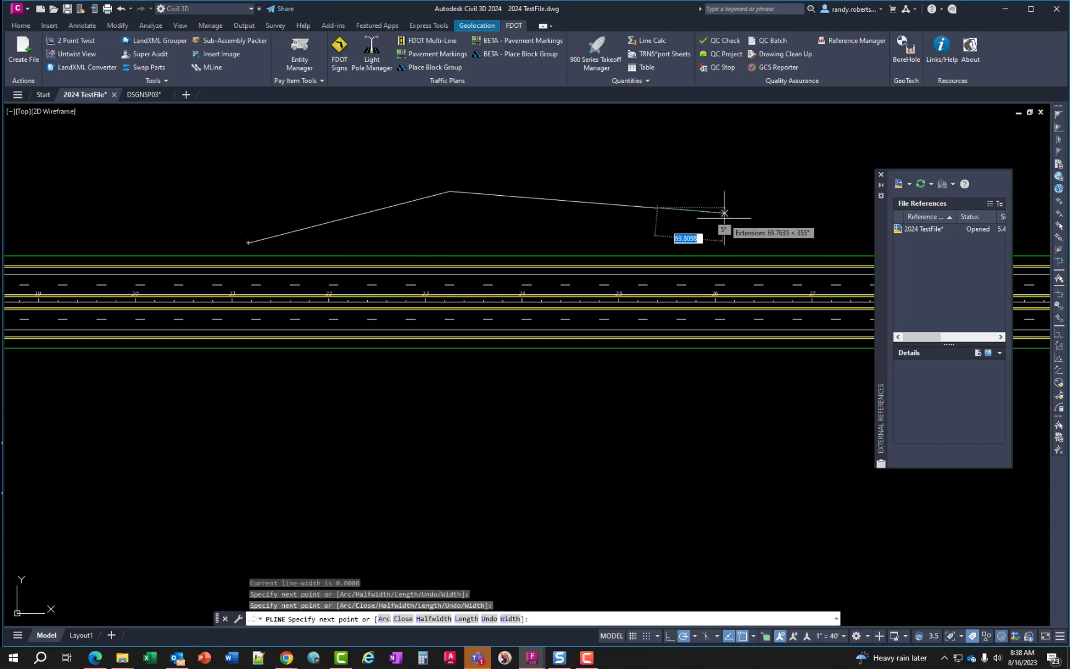
pyautogui.click(724, 214)
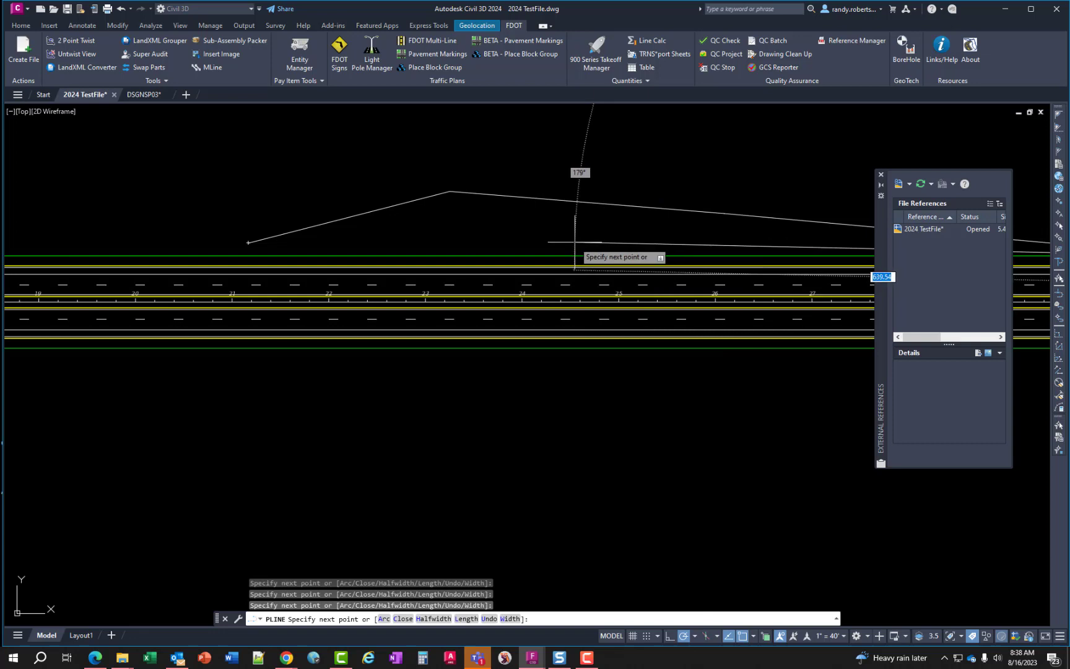
pyautogui.press('Escape')
pyautogui.scroll(-2, 700, 272)
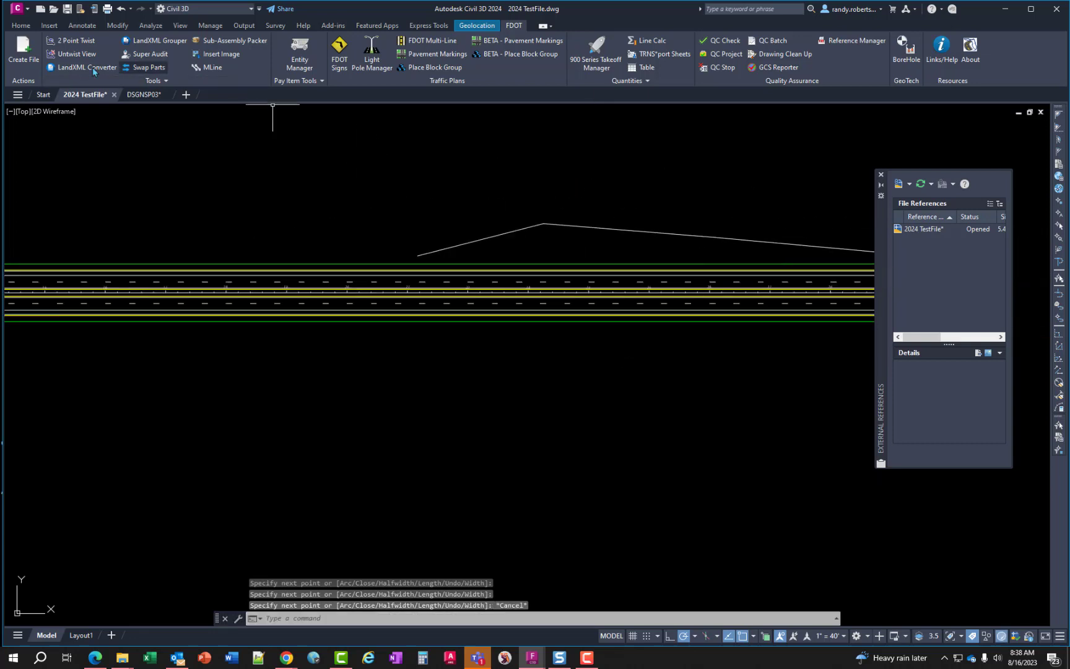
# Save 2024 TestFile, then reload its reference in DSGNSP03 with the changes compared and inspect the added polyline.
pyautogui.hotkey('ctrl', 's')
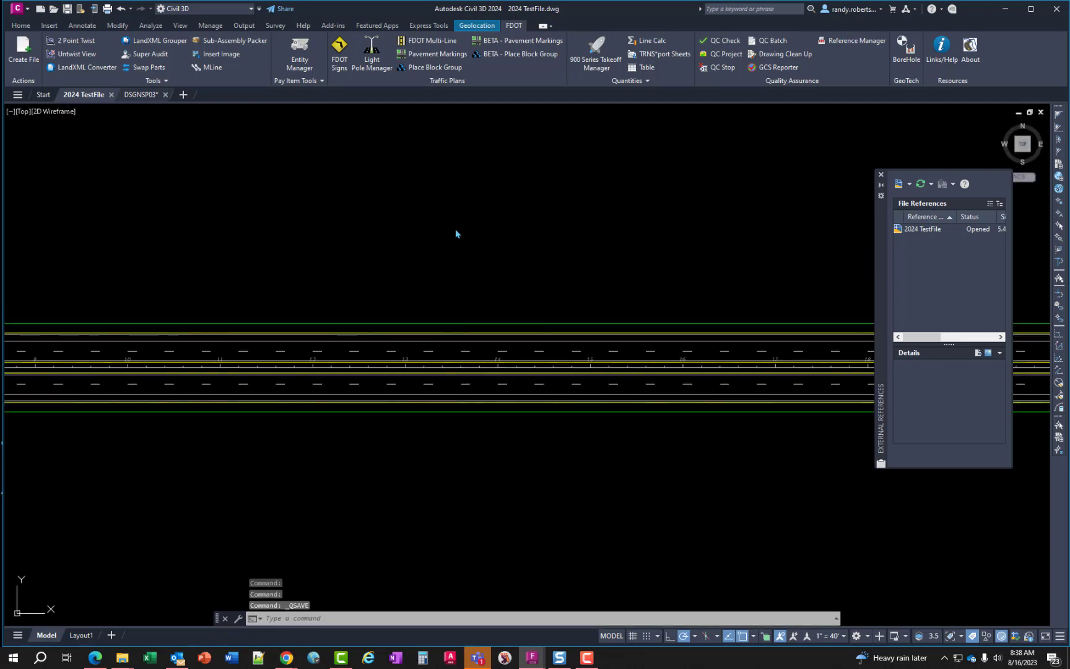
pyautogui.hotkey('ctrl', 'Tab')
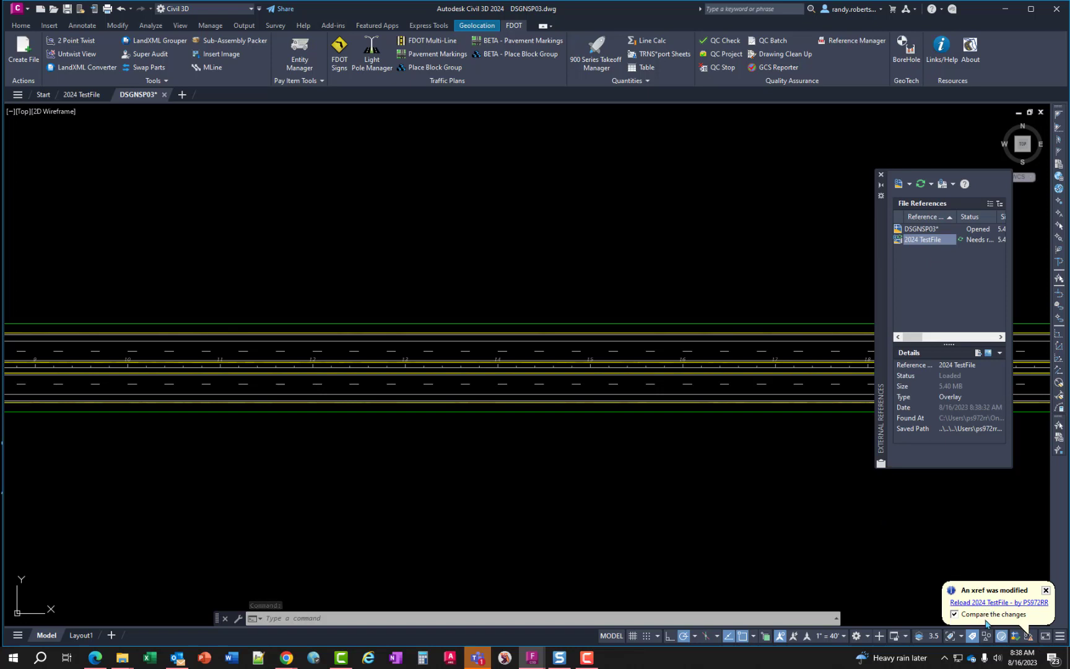
pyautogui.click(991, 603)
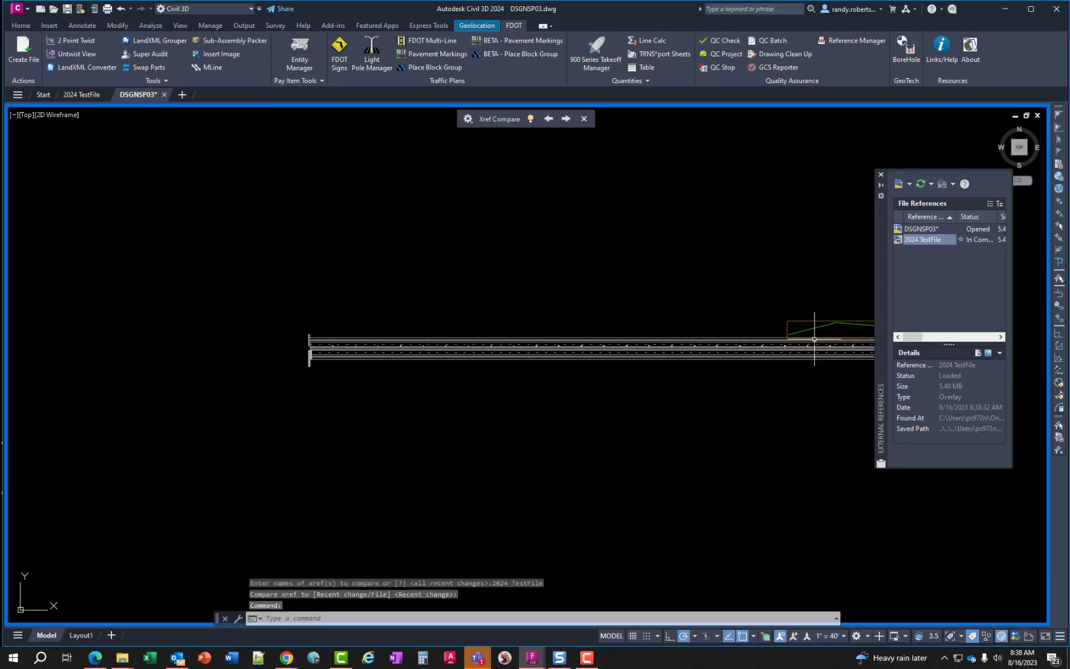
pyautogui.scroll(-5, 583, 315)
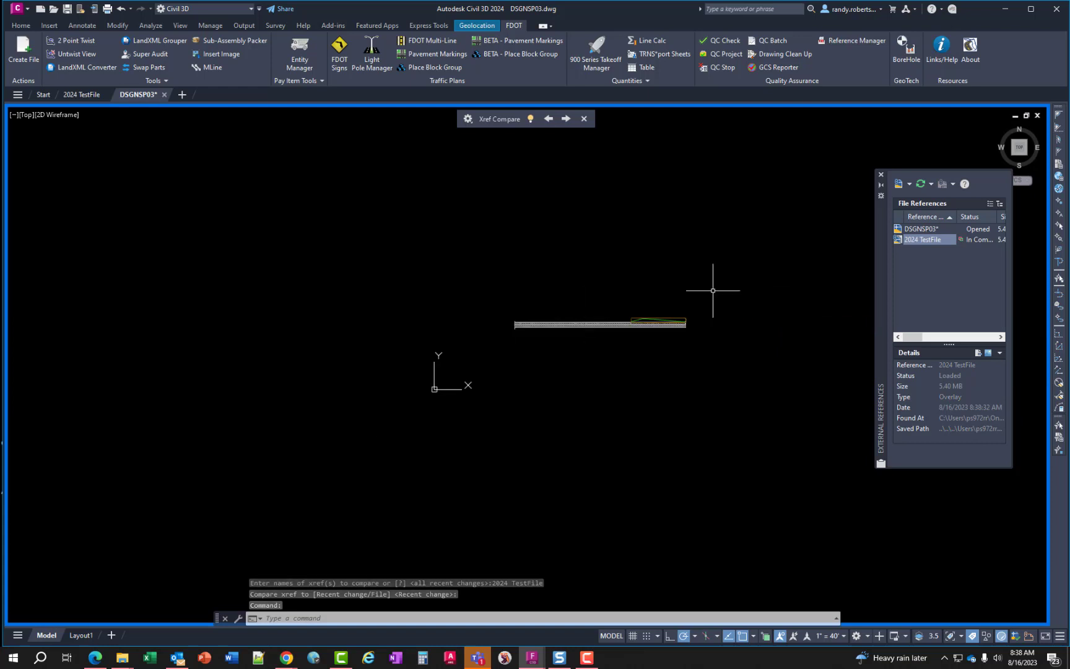
pyautogui.scroll(6, 669, 307)
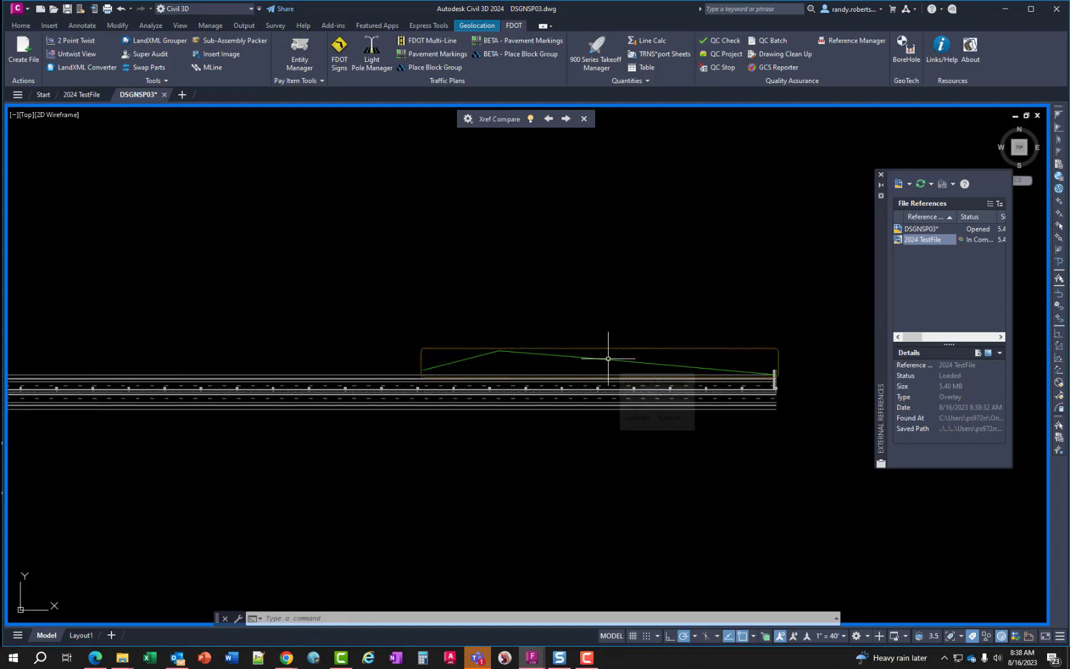
pyautogui.scroll(4, 688, 348)
pyautogui.scroll(-4, 688, 348)
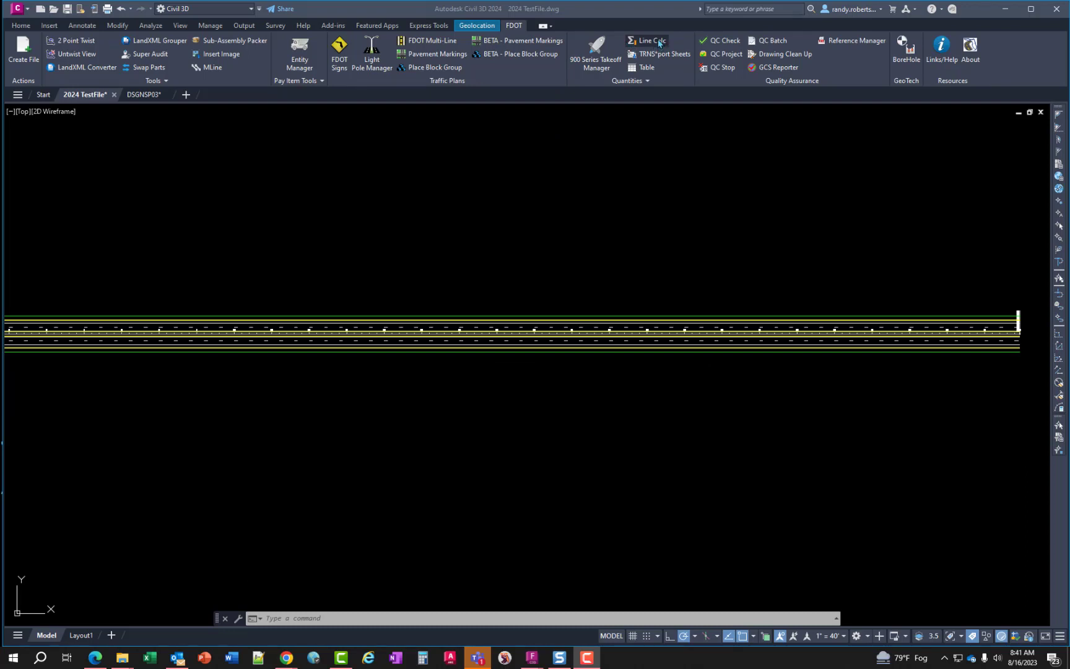
# Add the white skip stripes on both sides of the roadway centerline to the FDOT Line Calculator near station 19.
pyautogui.scroll(6, 596, 335)
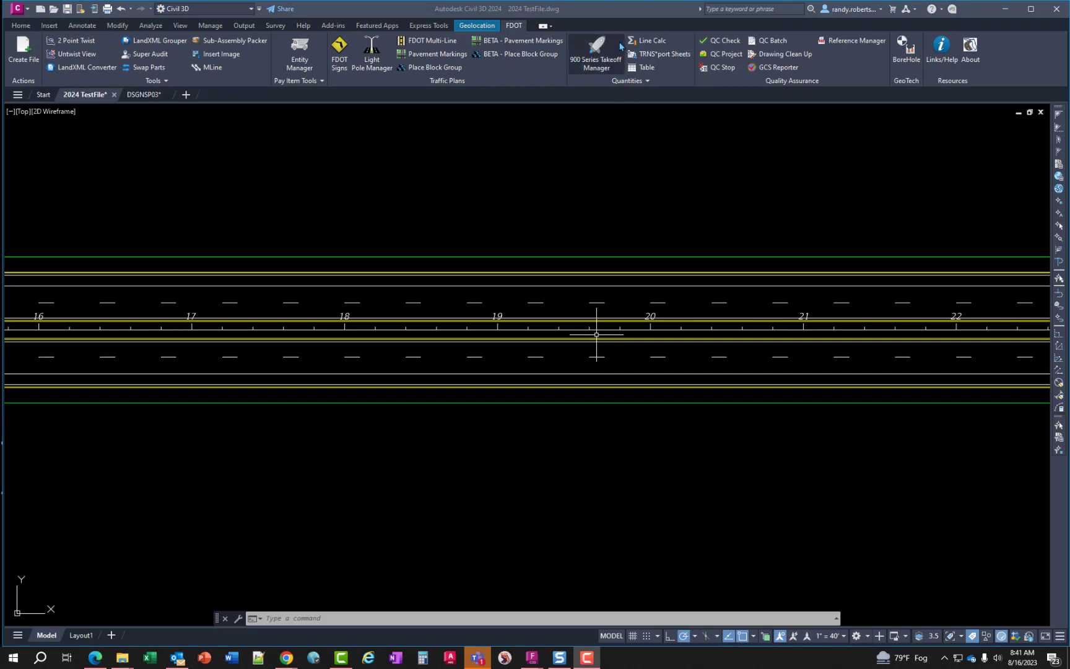
pyautogui.click(622, 118)
pyautogui.click(648, 40)
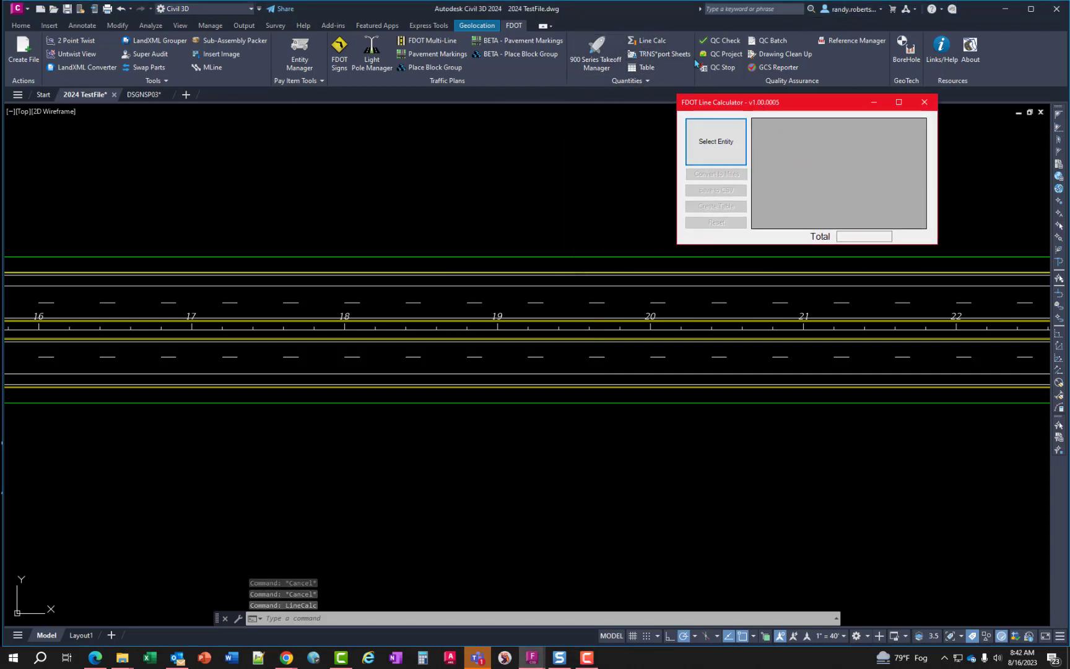
pyautogui.click(717, 150)
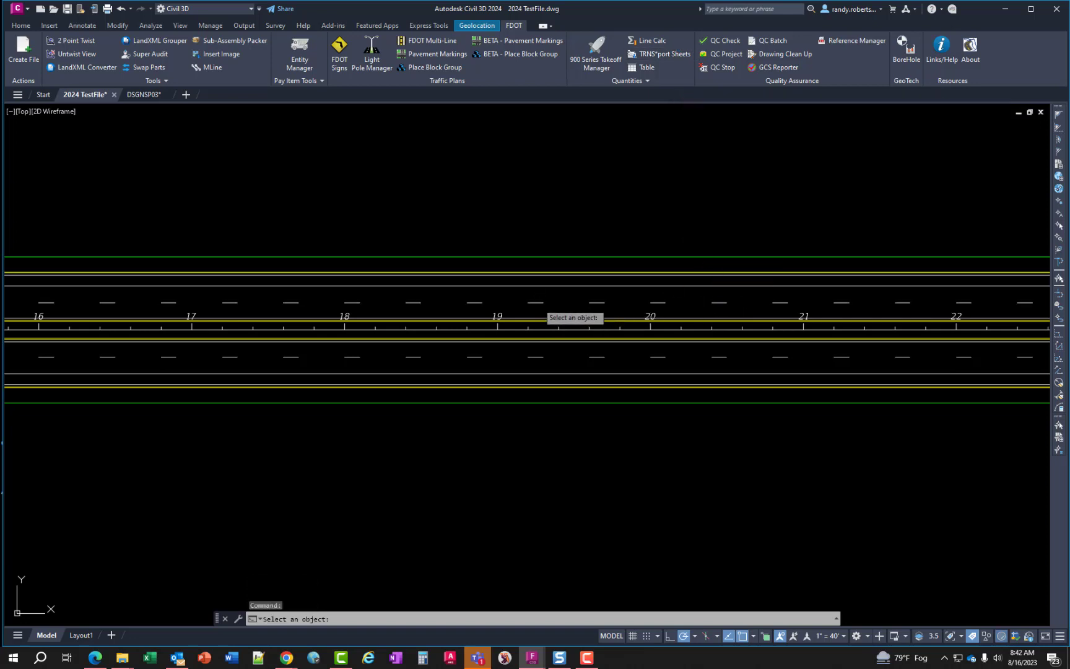
pyautogui.click(536, 303)
pyautogui.click(537, 355)
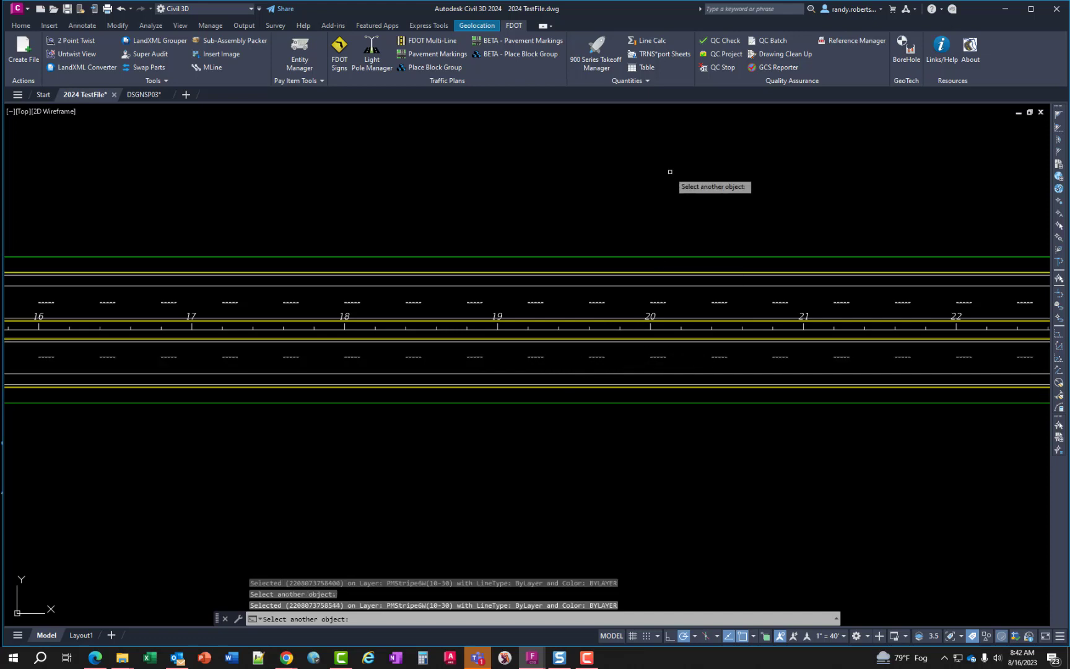
pyautogui.press('Return')
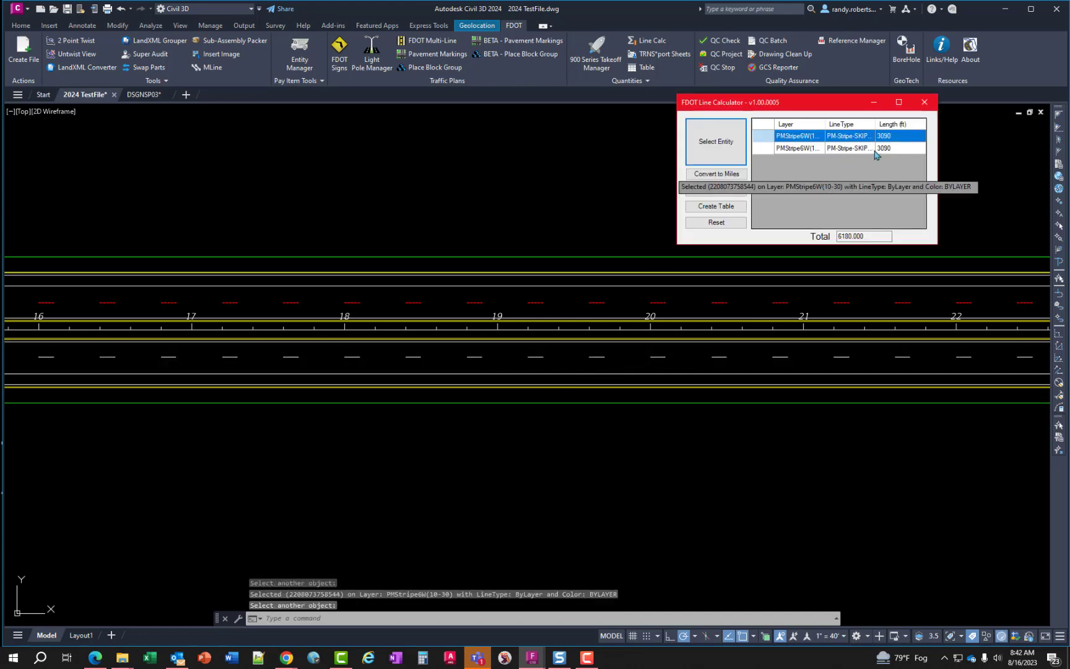
# Highlight each listed stripe in the widened Line Calculator, convert the lengths to miles and reset the list.
pyautogui.moveTo(939, 223); pyautogui.dragTo(1062, 223)
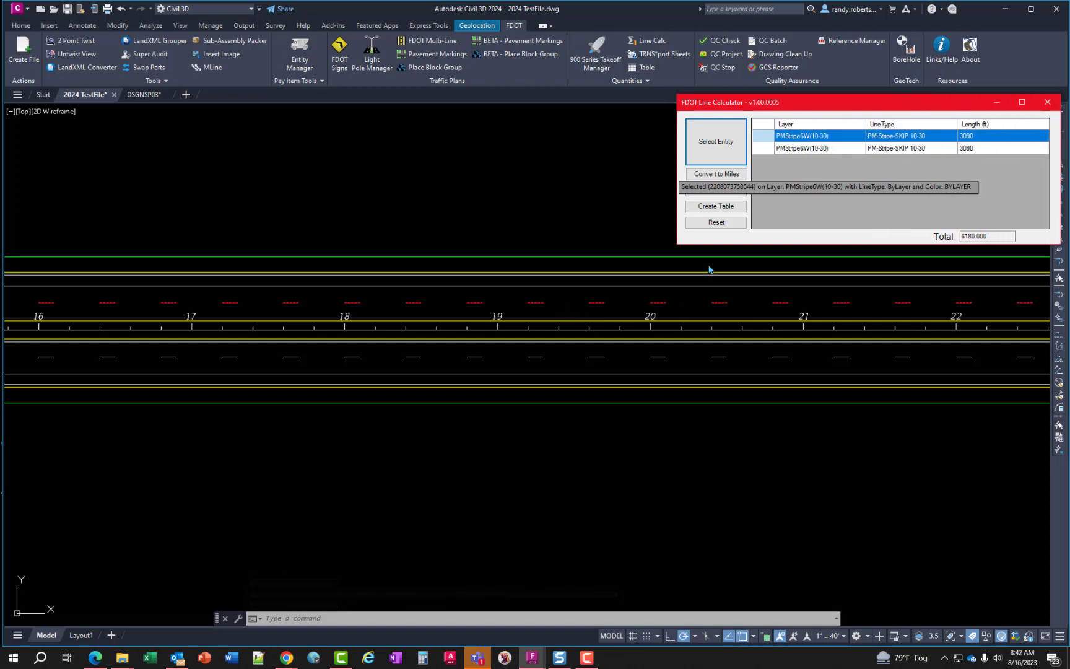
pyautogui.click(810, 148)
pyautogui.click(811, 136)
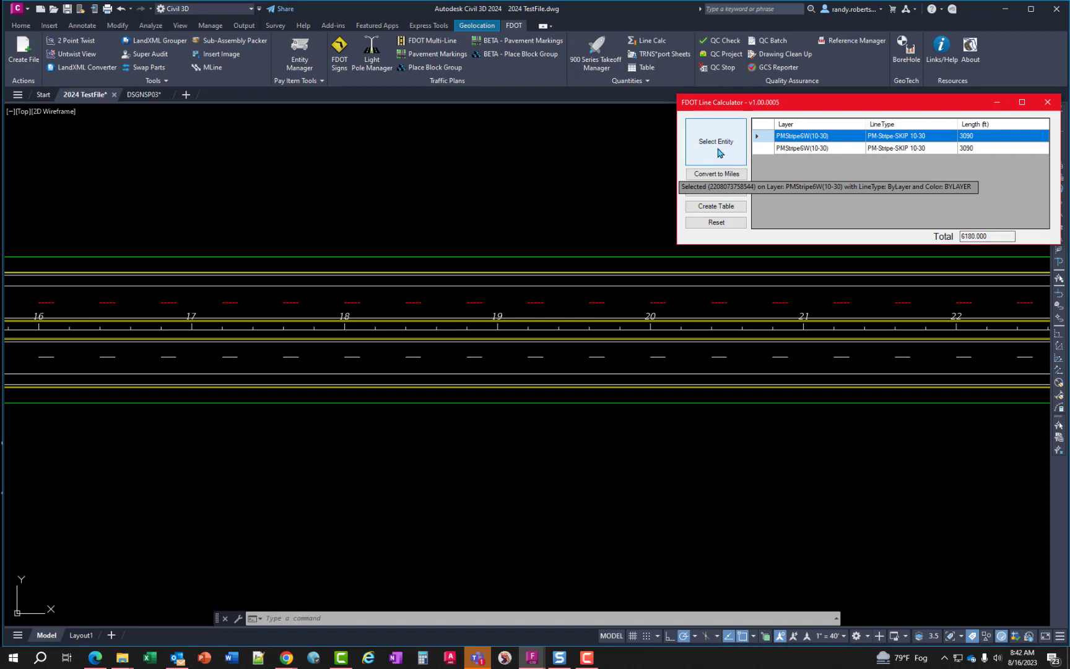
pyautogui.click(726, 174)
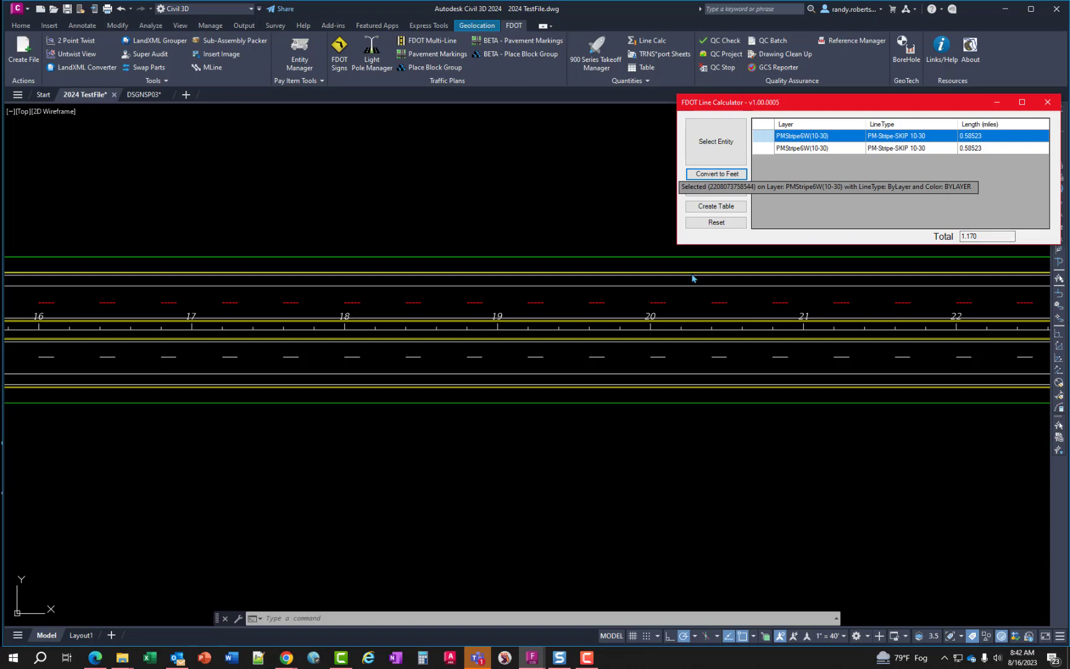
pyautogui.moveTo(800, 101); pyautogui.dragTo(356, 99)
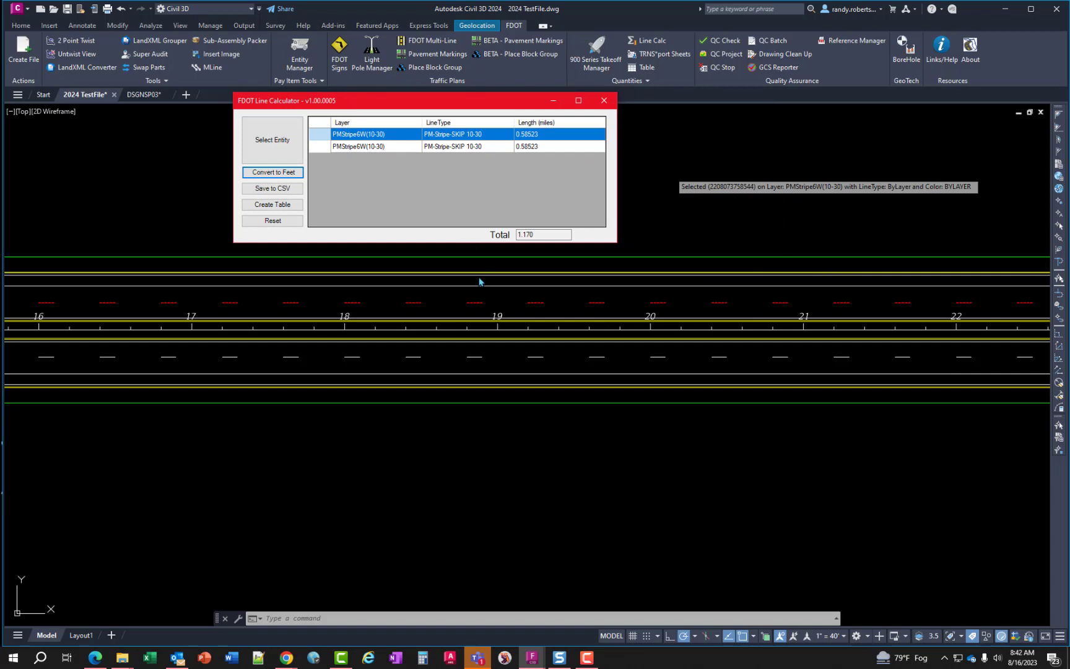
pyautogui.click(270, 221)
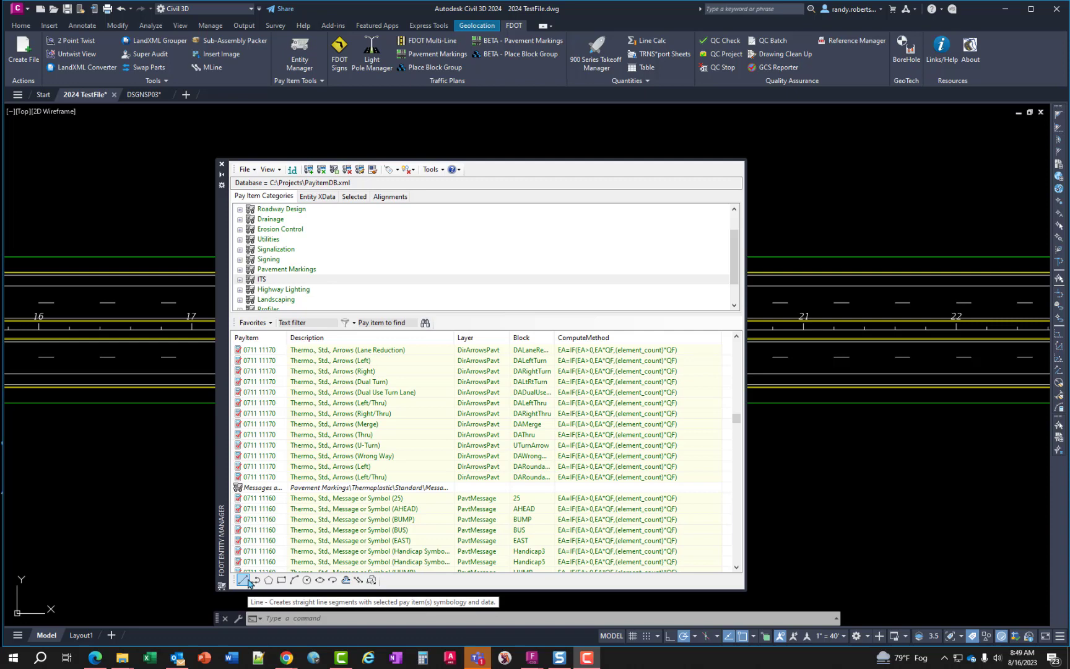
# Draw a straight horizontal line above the roadway, from about station 21 to just past station 22.
pyautogui.click(308, 413)
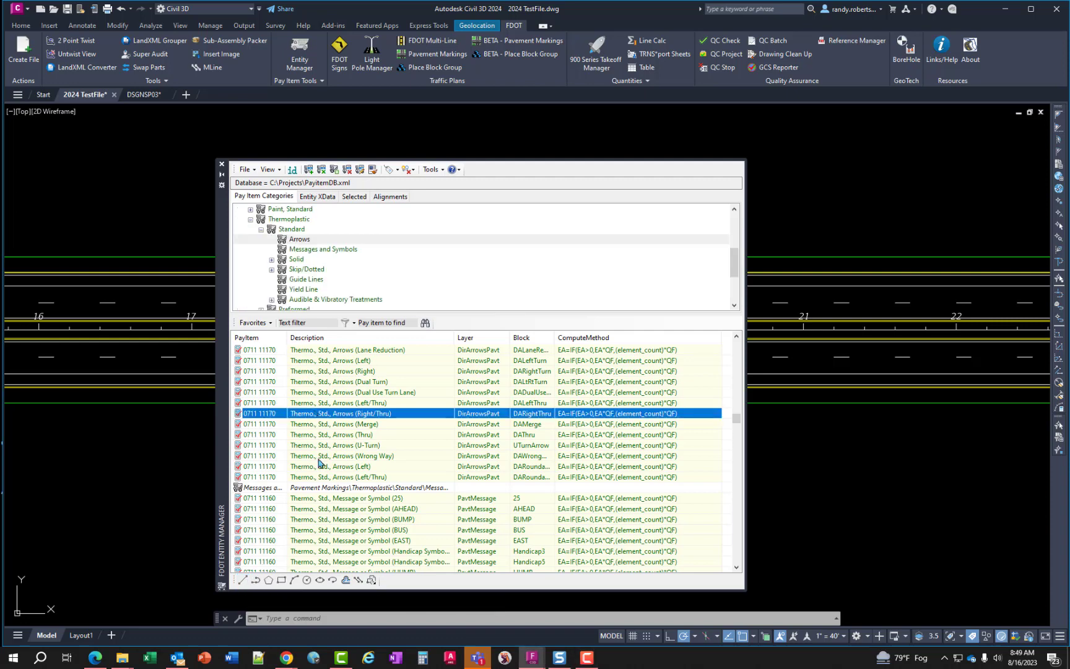
pyautogui.click(244, 582)
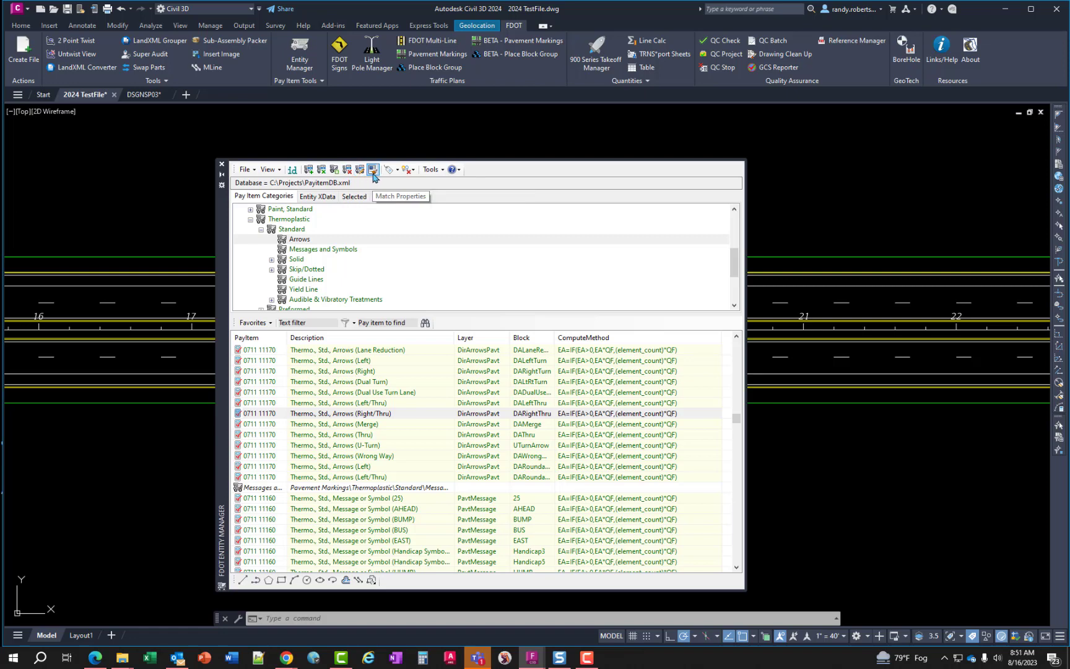
pyautogui.click(805, 168)
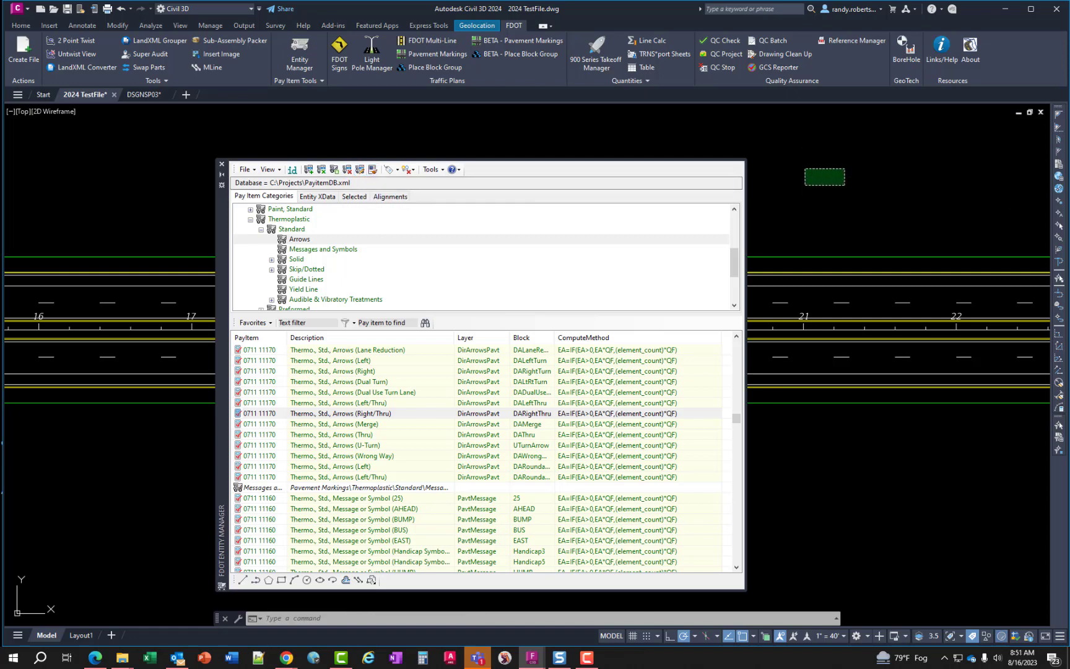
pyautogui.press('l')
pyautogui.press('Return')
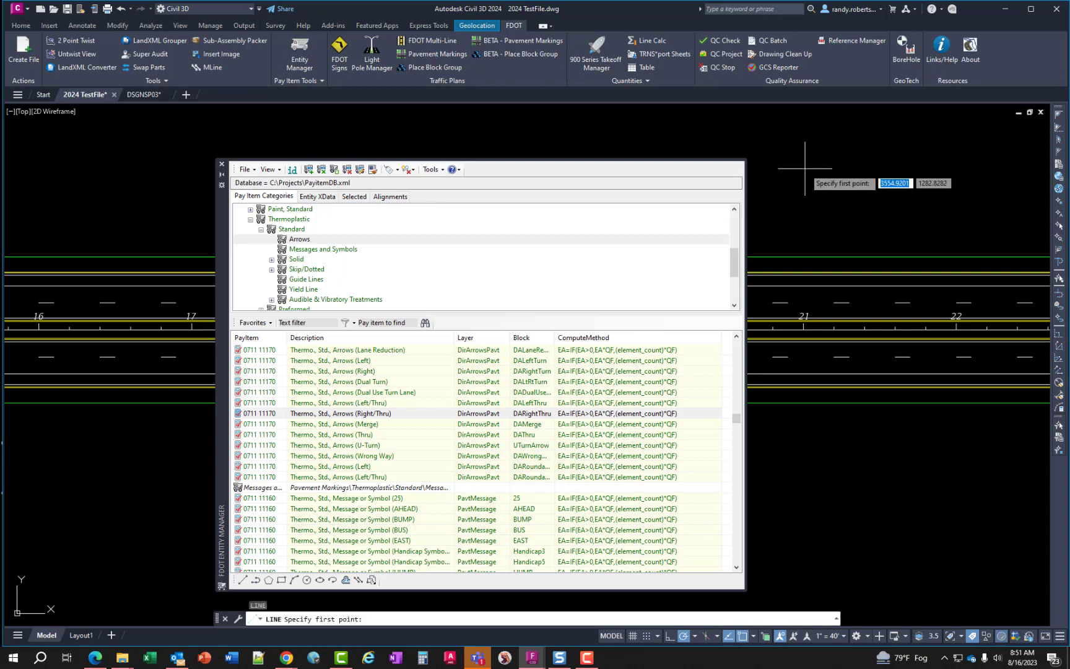
pyautogui.click(809, 196)
pyautogui.click(998, 197)
pyautogui.press('Return')
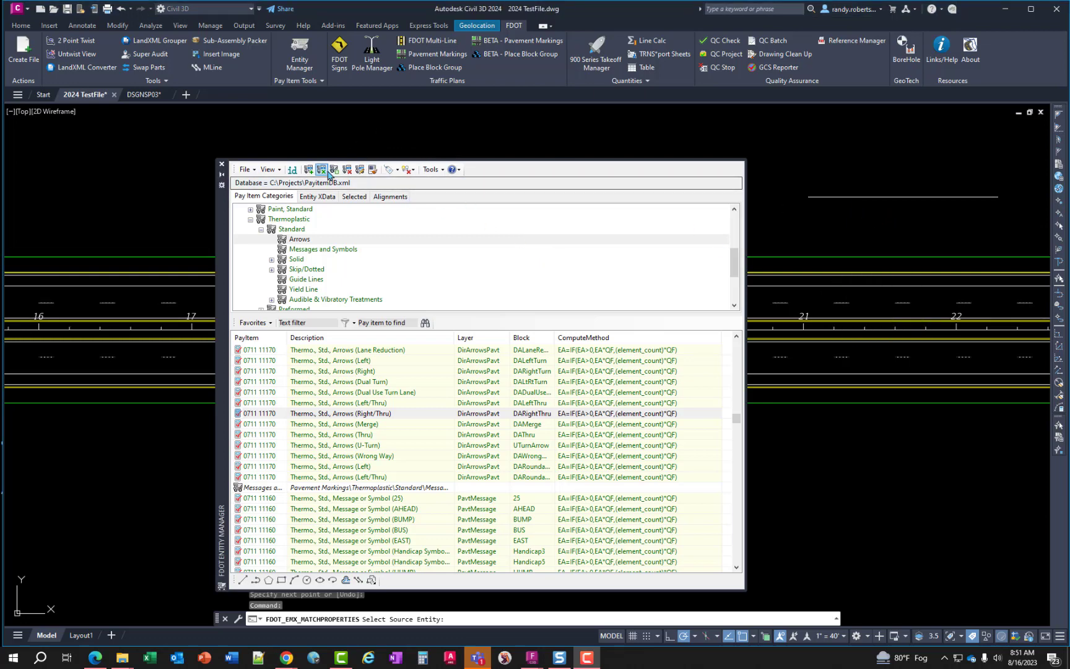
# Match the pay item properties of the upper white skip stripe onto the new line above the roadway.
pyautogui.click(842, 303)
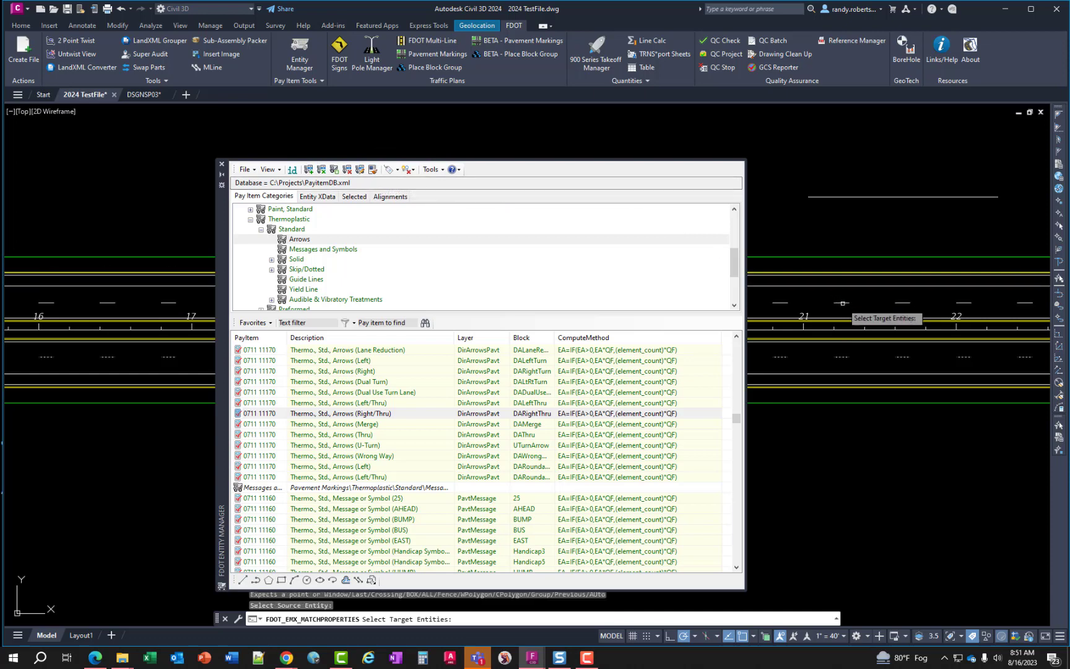
pyautogui.click(874, 196)
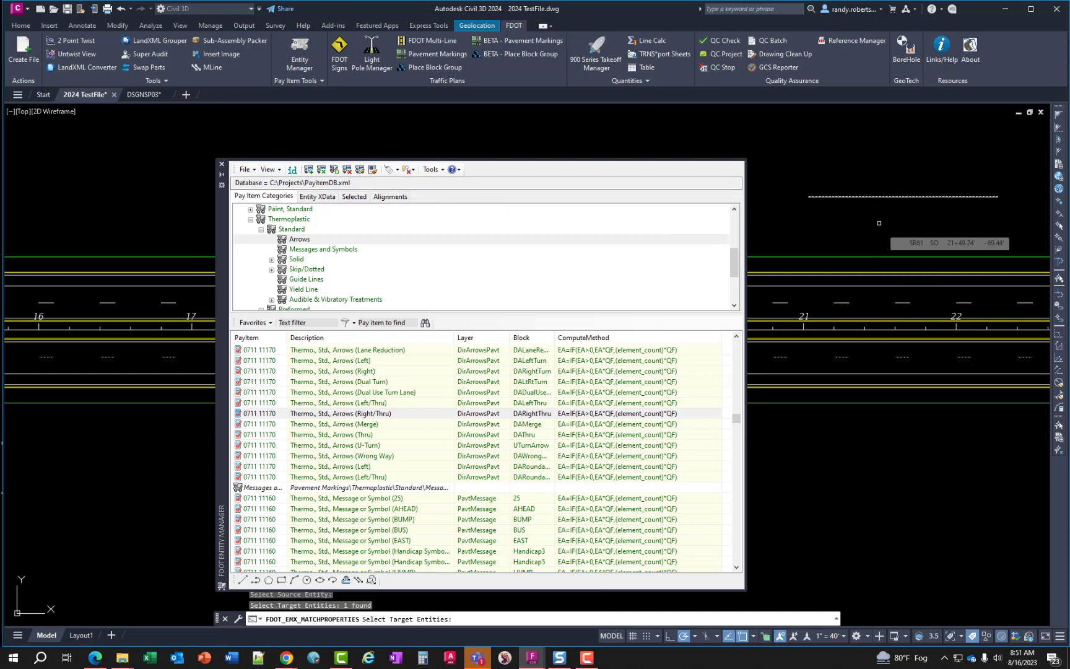
pyautogui.press('Return')
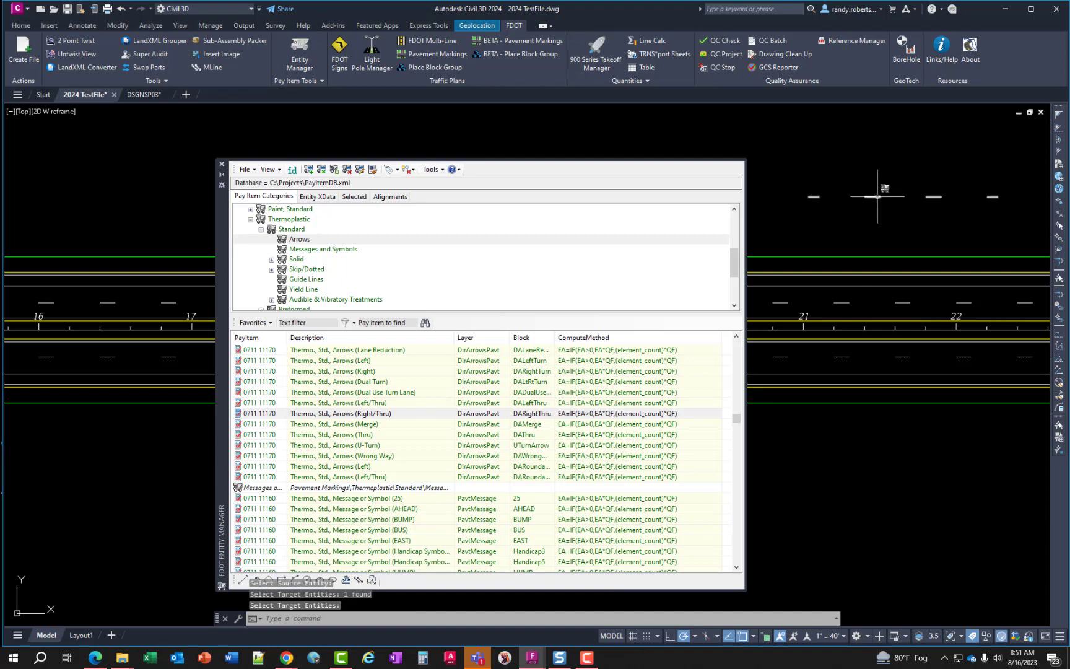
pyautogui.moveTo(878, 196)
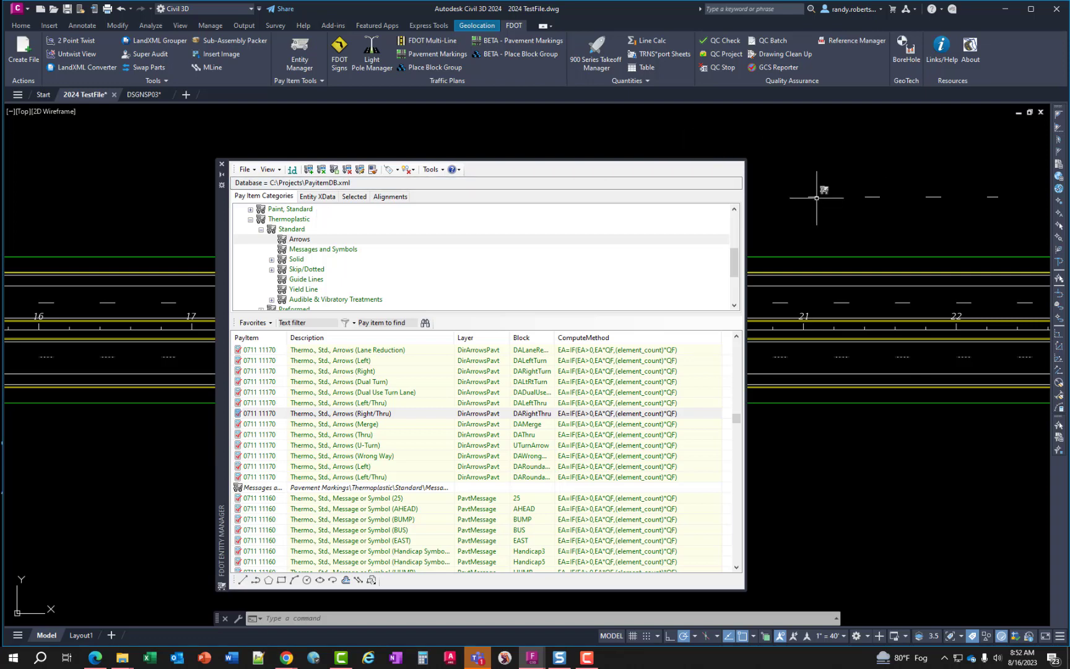
pyautogui.moveTo(816, 197)
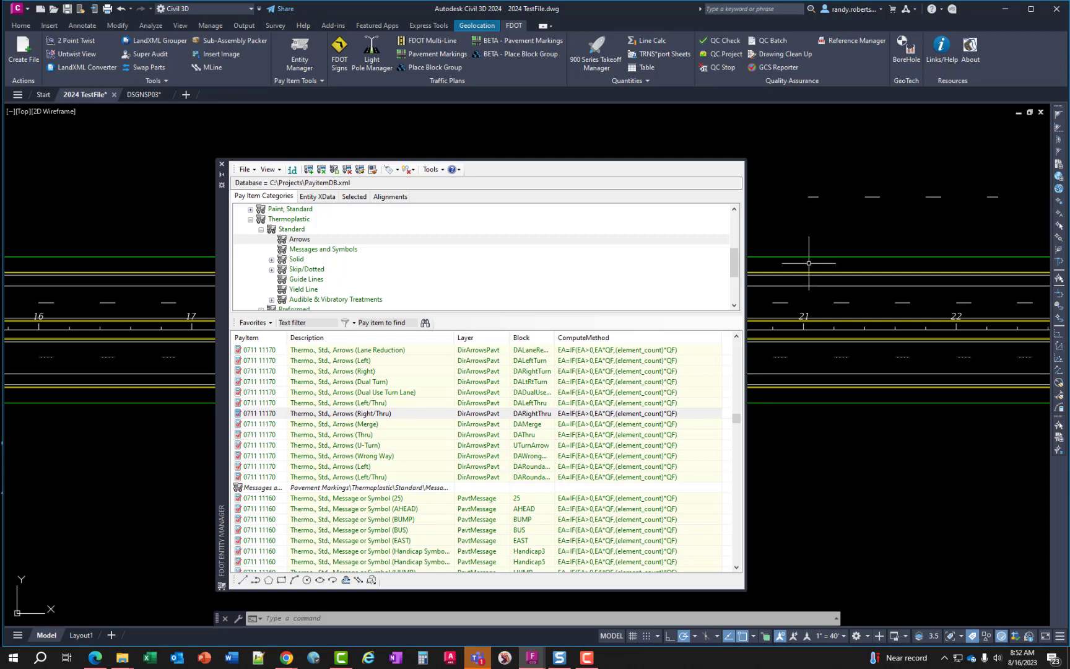
# View the Place Block Group tool for pay item 0711 11170, Thermo., Std., Arrows (Right/Thru), and close it.
pyautogui.scroll(4, 823, 377)
pyautogui.moveTo(823, 378)
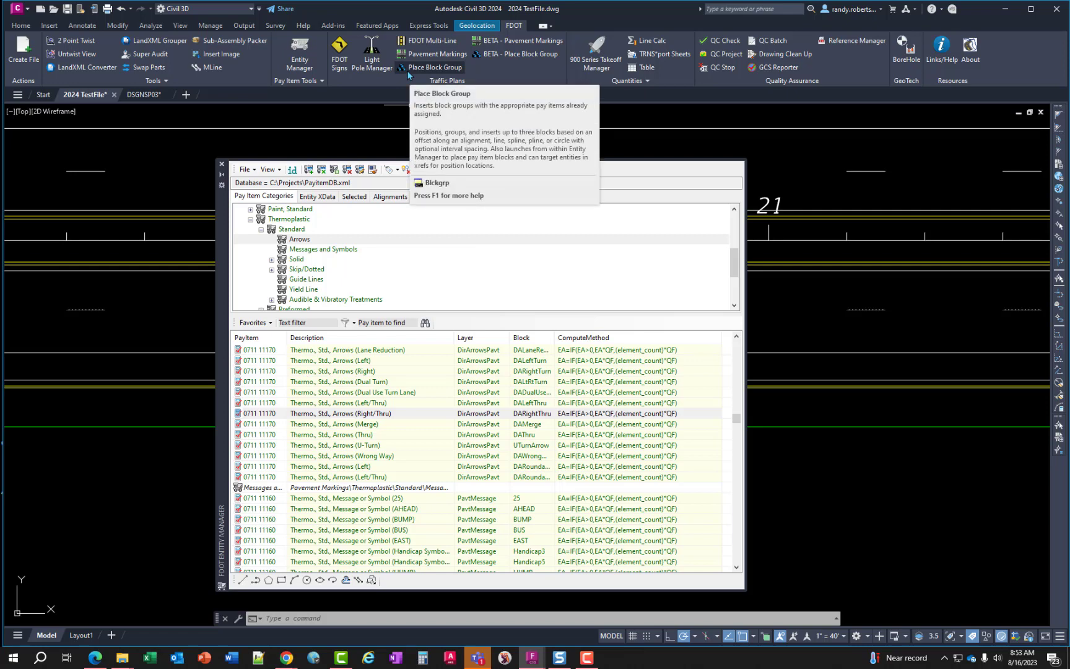
pyautogui.click(366, 414)
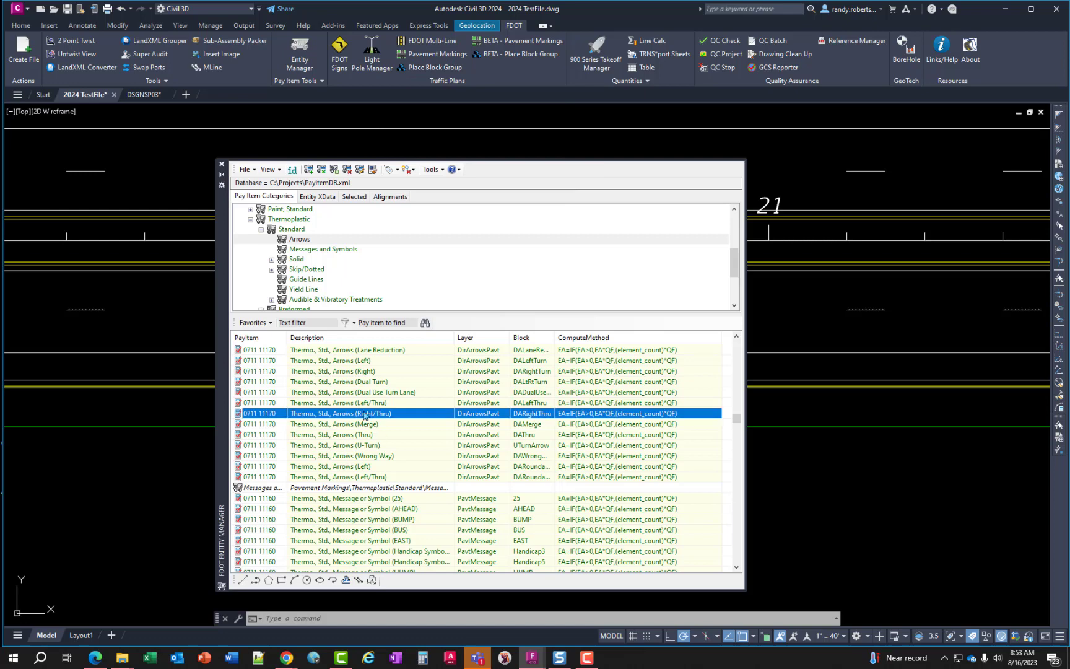
pyautogui.rightClick(320, 415)
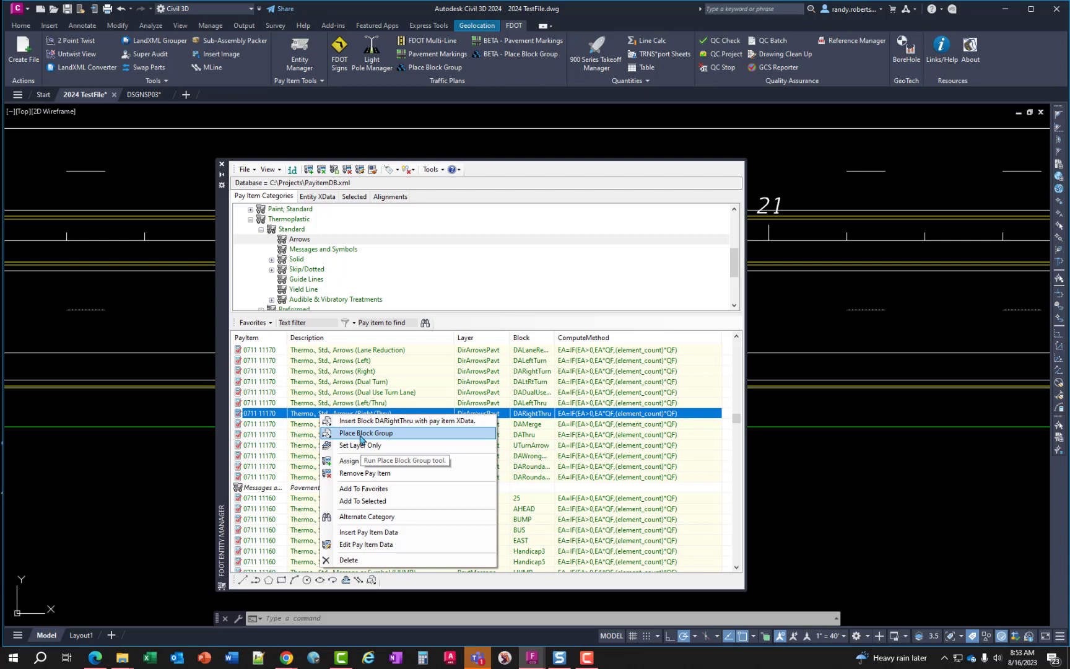
pyautogui.click(360, 437)
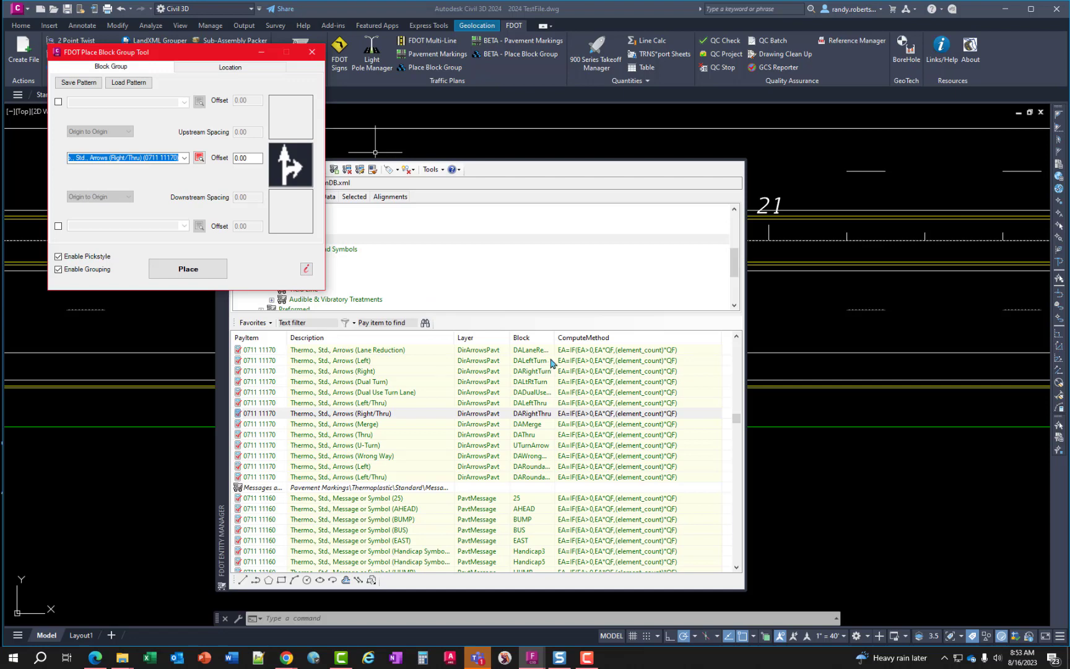
pyautogui.press('Escape')
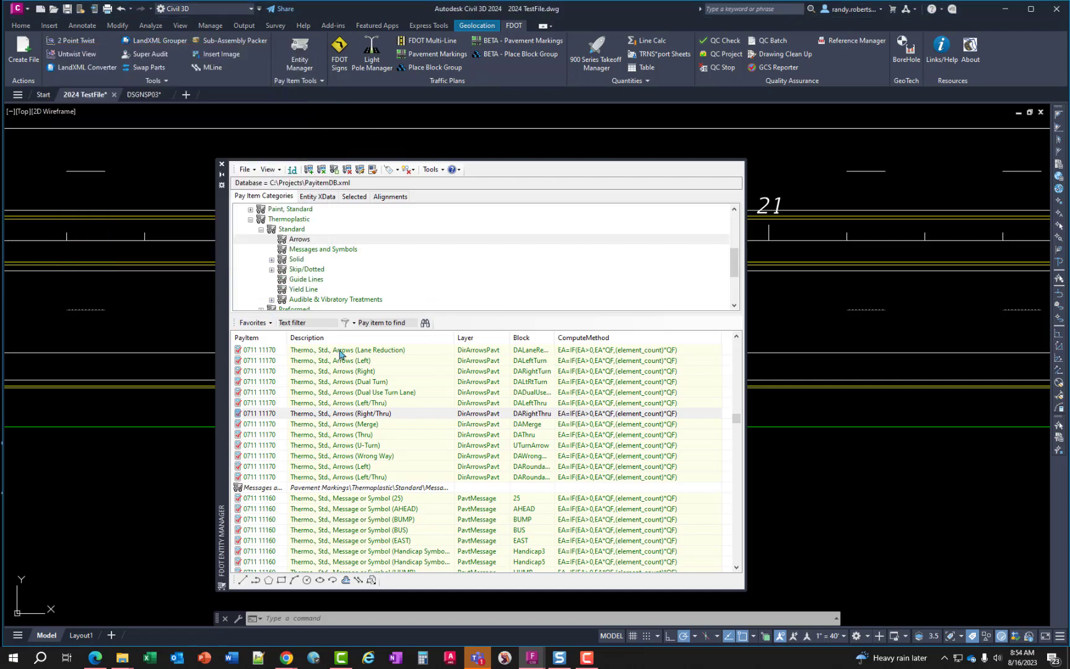
# Run the Pavement Marking tool for pay item 0710 11141, Paint, Std., White, Dotted Ext., 6" (6/10), and start picking its reference entity.
pyautogui.scroll(5, 326, 465)
pyautogui.scroll(3, 326, 464)
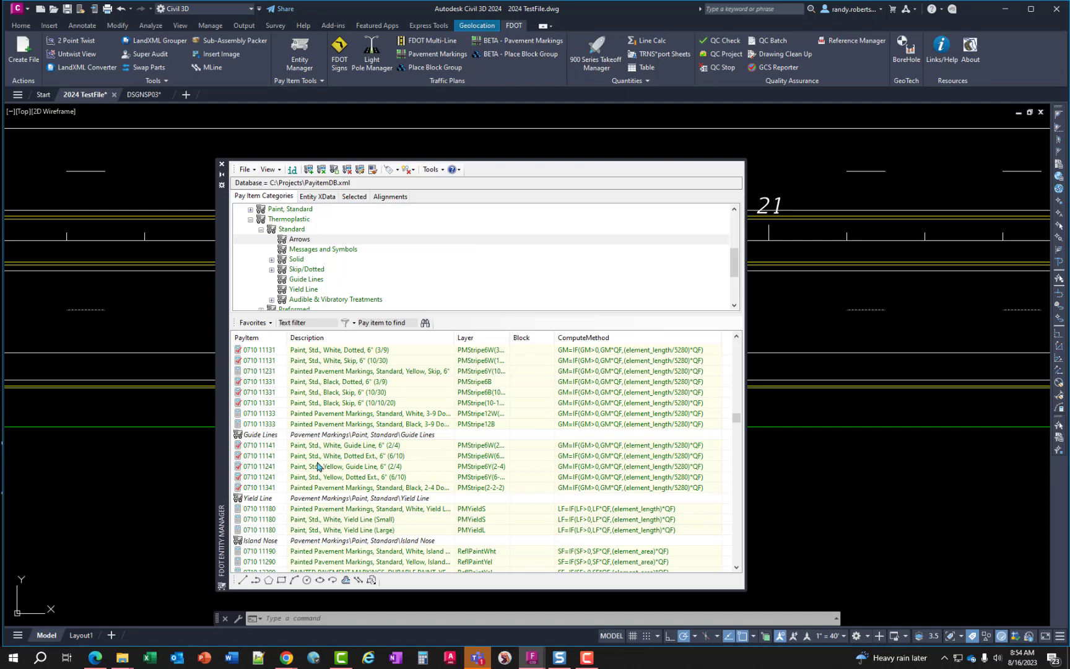
pyautogui.click(317, 457)
pyautogui.rightClick(317, 460)
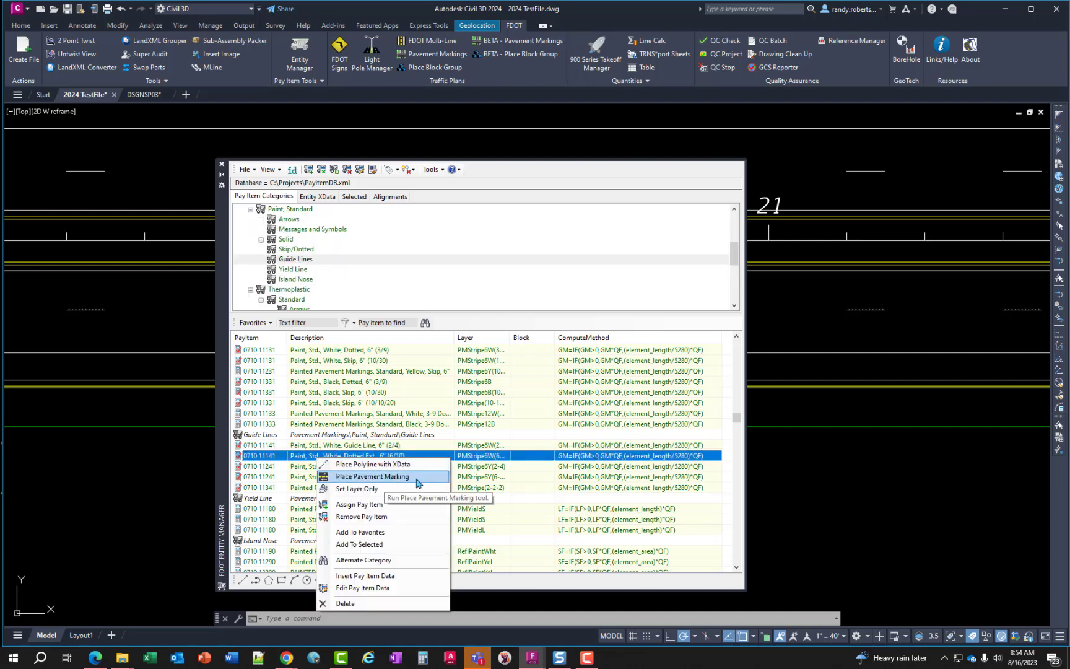
pyautogui.click(397, 477)
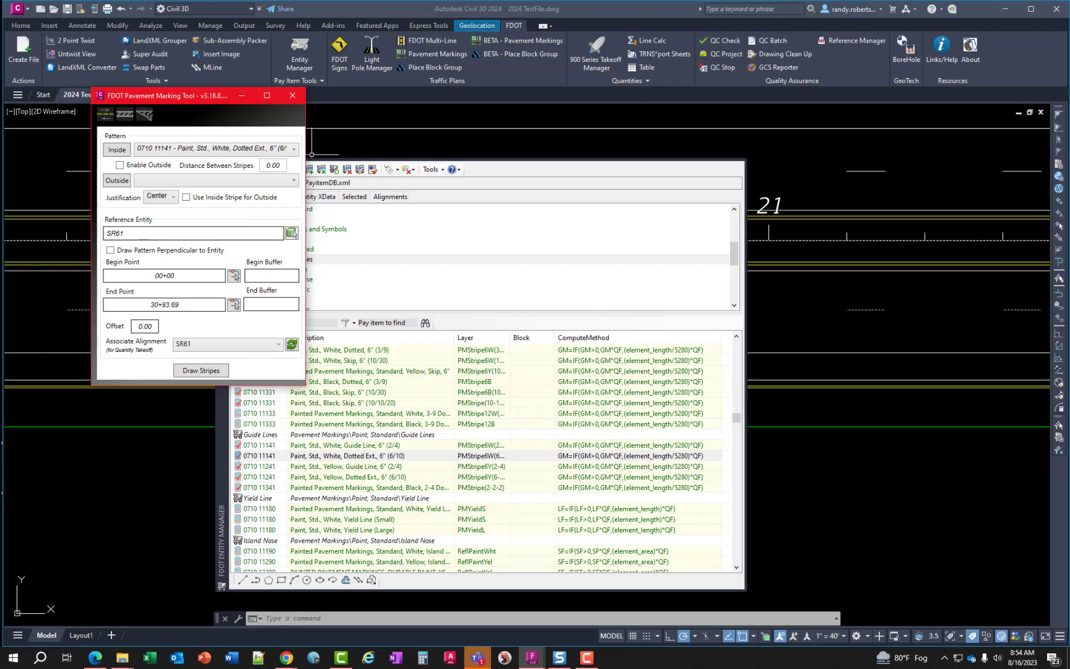
pyautogui.click(292, 233)
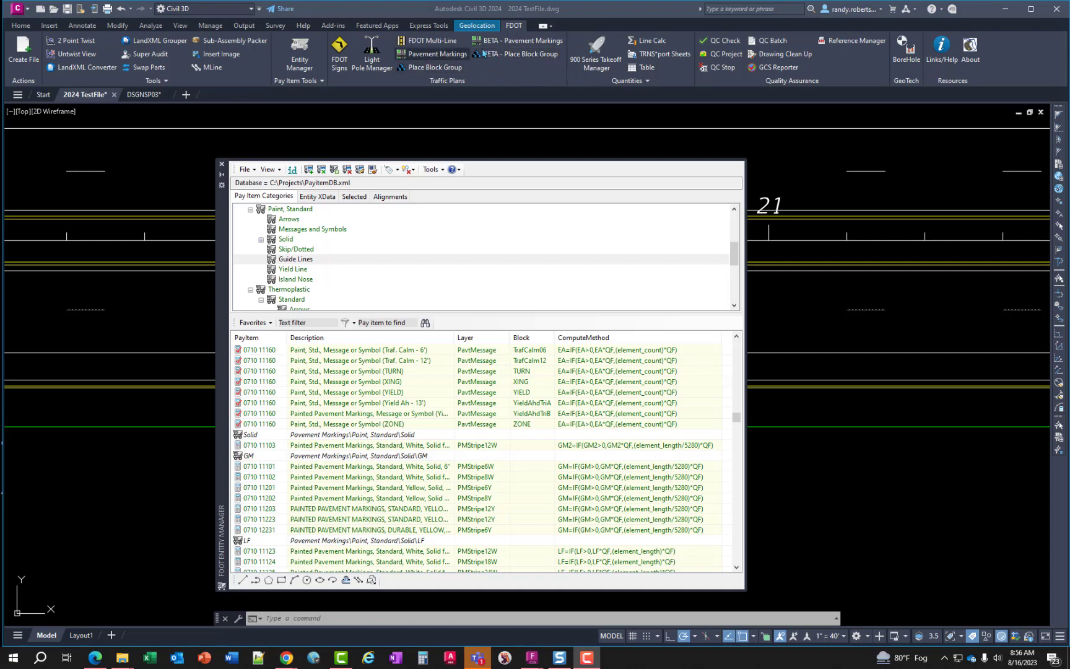
# Open the BETA Pavement Markings palette, inspect its Stripe 1 pay item options and move it and Entity Manager clear of the roadway.
pyautogui.click(514, 44)
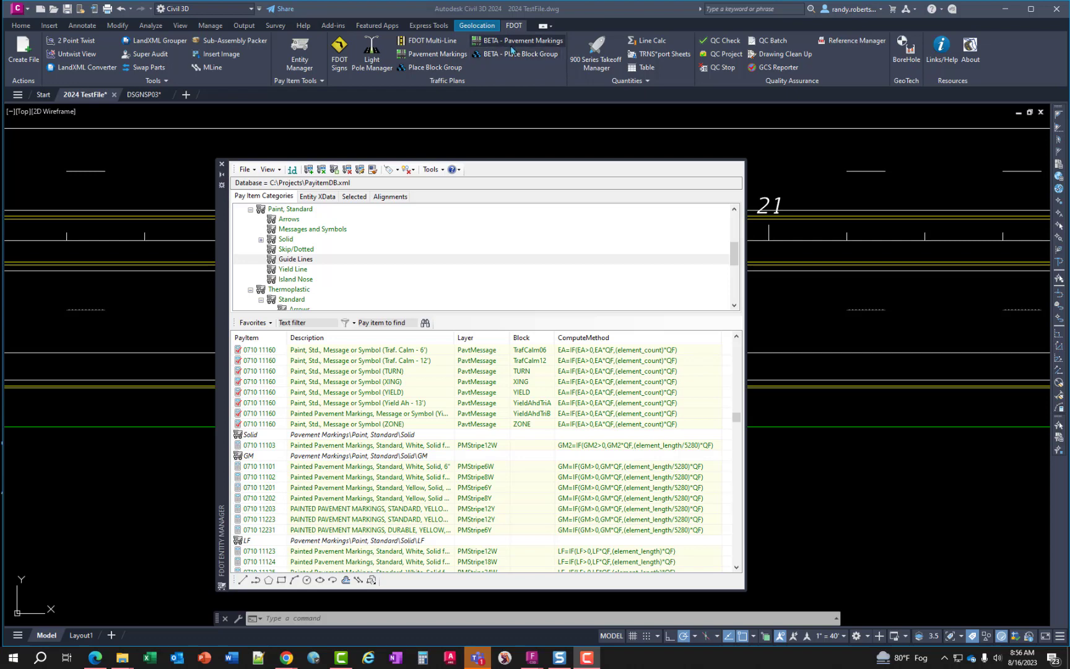
pyautogui.moveTo(414, 396)
pyautogui.mouseDown()
pyautogui.moveTo(446, 427)
pyautogui.moveTo(428, 480)
pyautogui.moveTo(364, 481)
pyautogui.mouseUp()
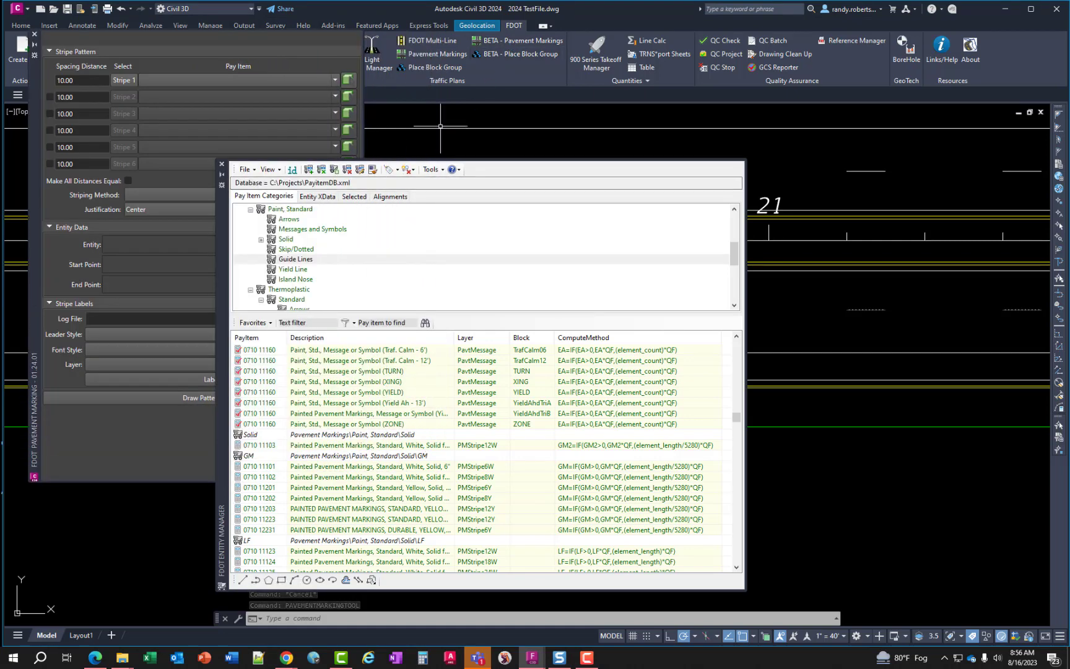
pyautogui.moveTo(224, 245); pyautogui.dragTo(547, 214)
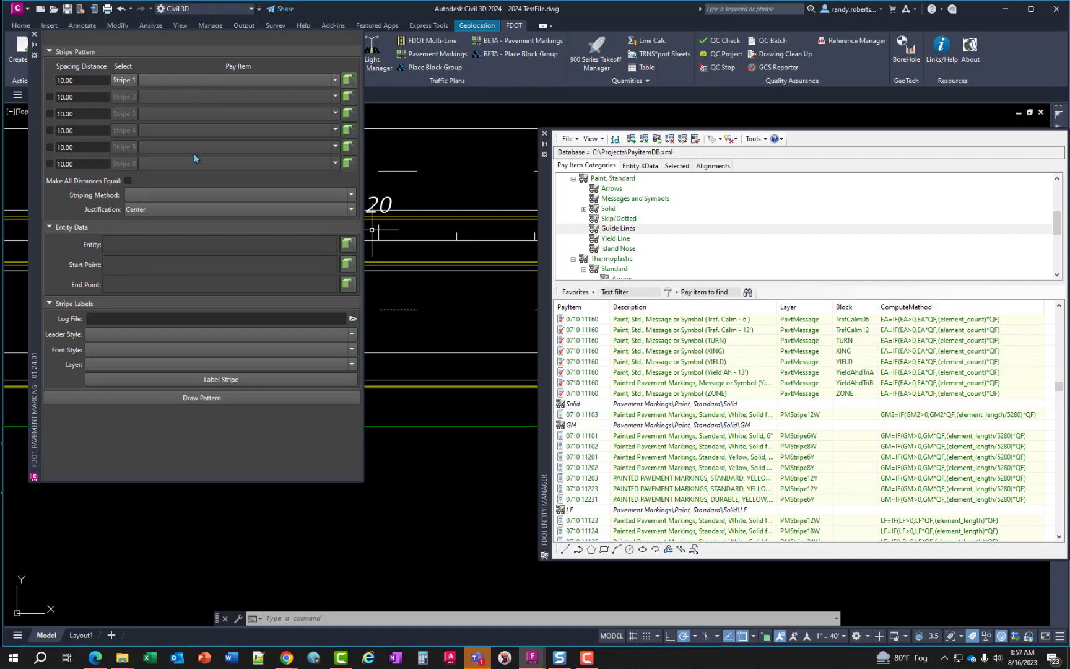
pyautogui.click(334, 82)
pyautogui.click(349, 81)
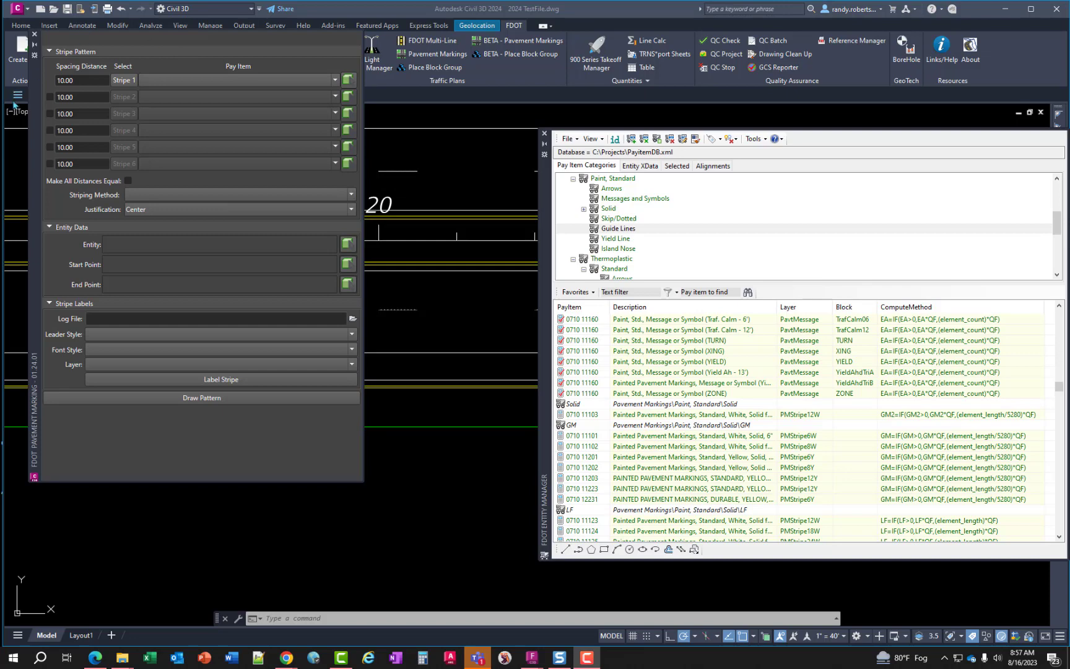
pyautogui.moveTo(36, 115); pyautogui.dragTo(680, 195)
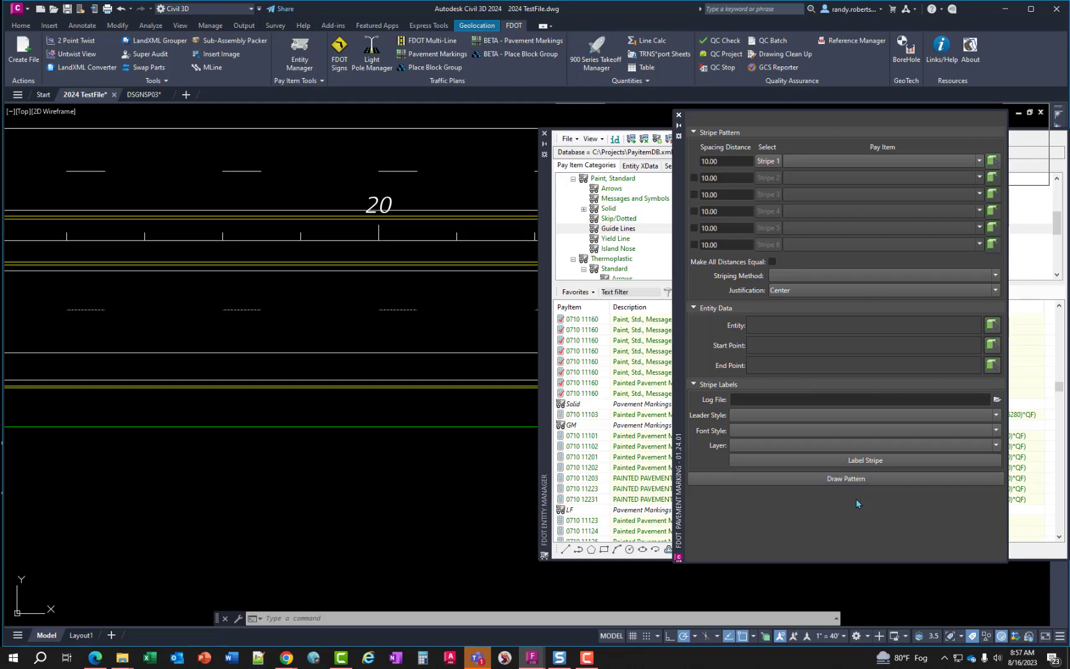
# Open the Add Labels dialog for general notes, with Note as the feature.
pyautogui.click(20, 25)
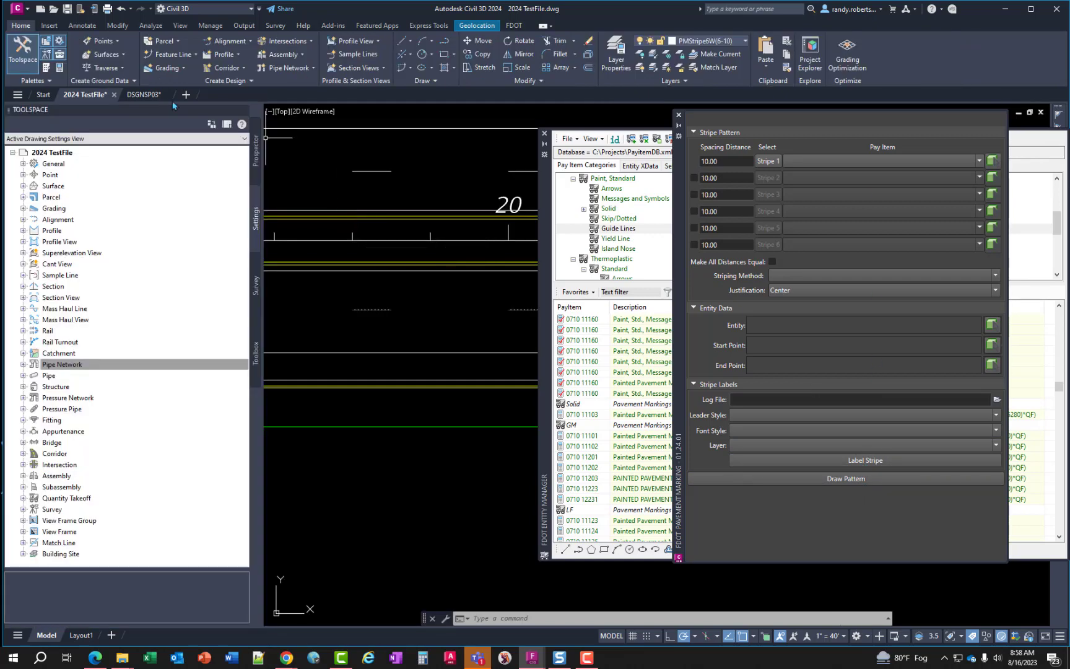
pyautogui.click(84, 27)
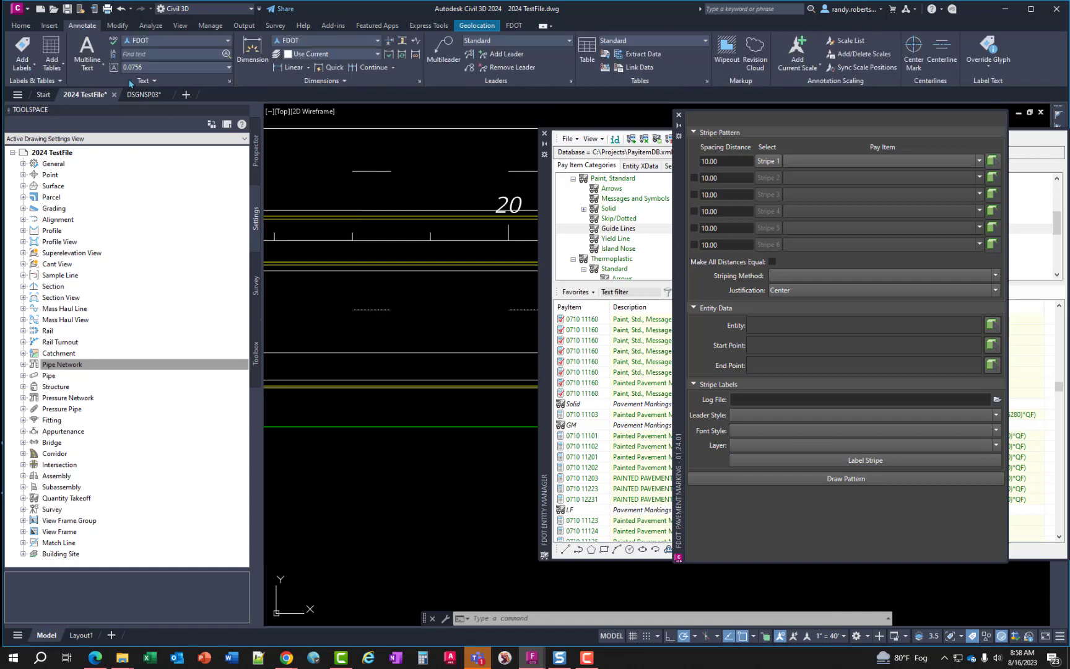
pyautogui.click(25, 70)
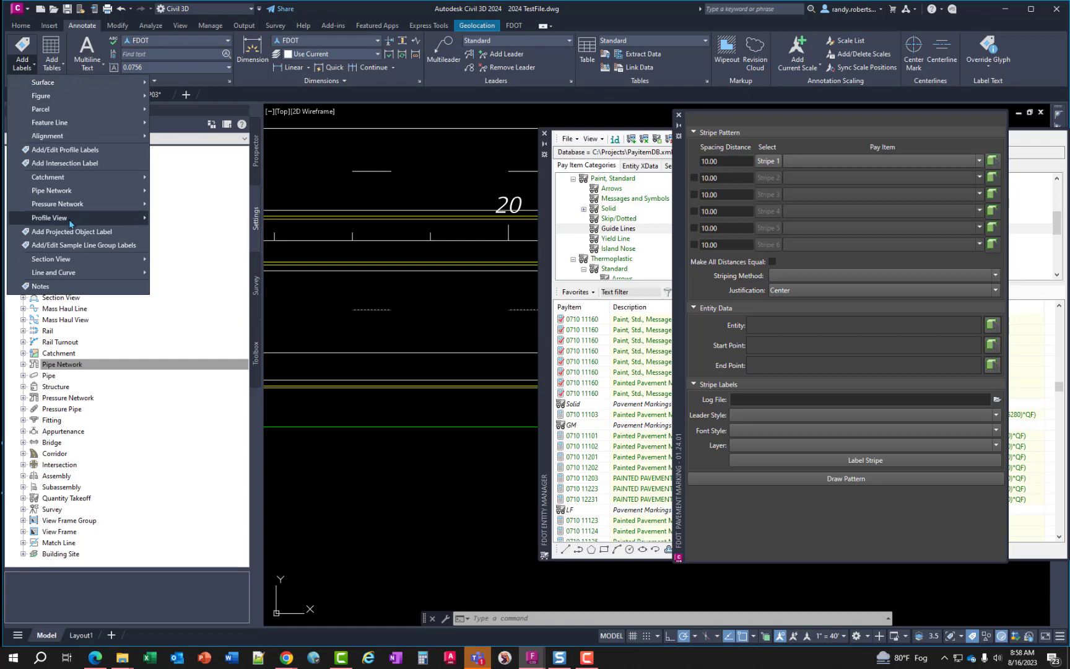
pyautogui.moveTo(74, 114)
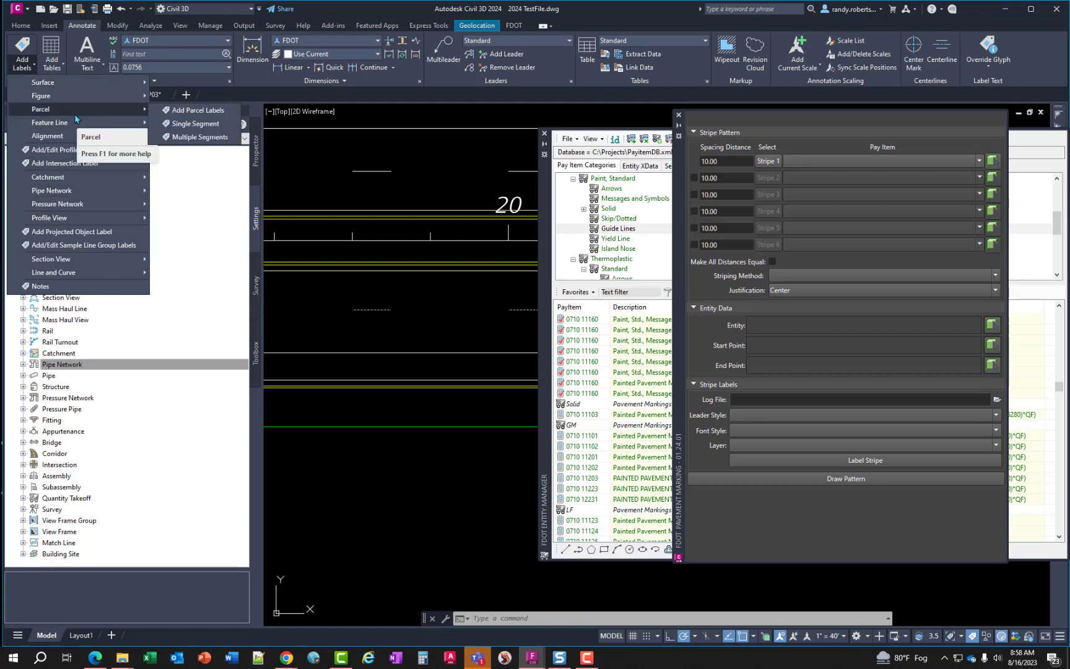
pyautogui.click(39, 287)
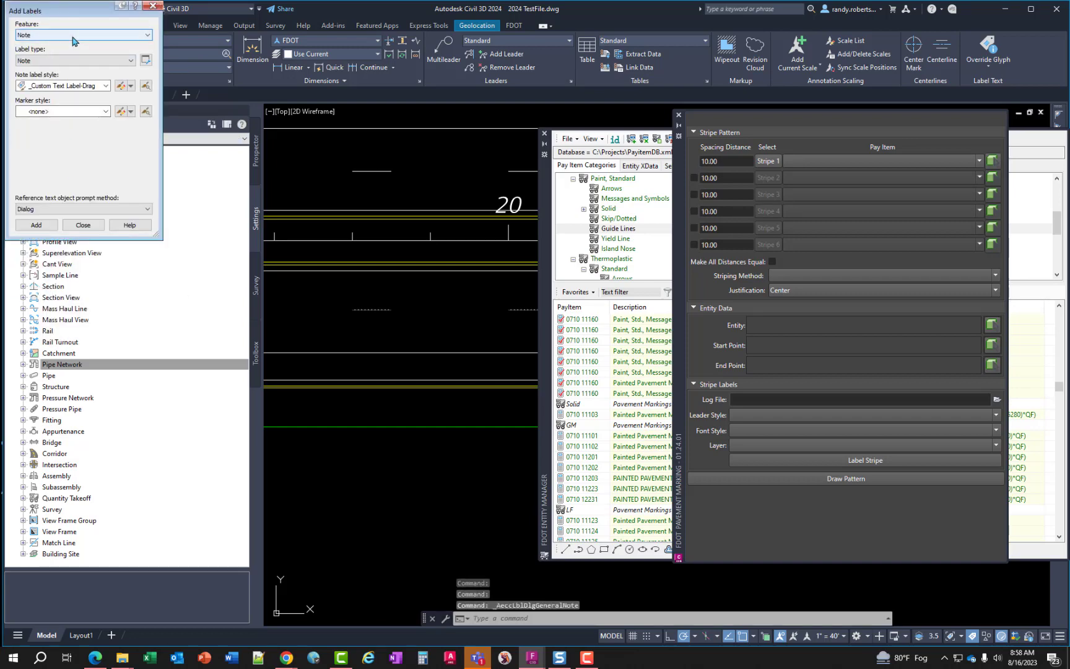
pyautogui.click(73, 35)
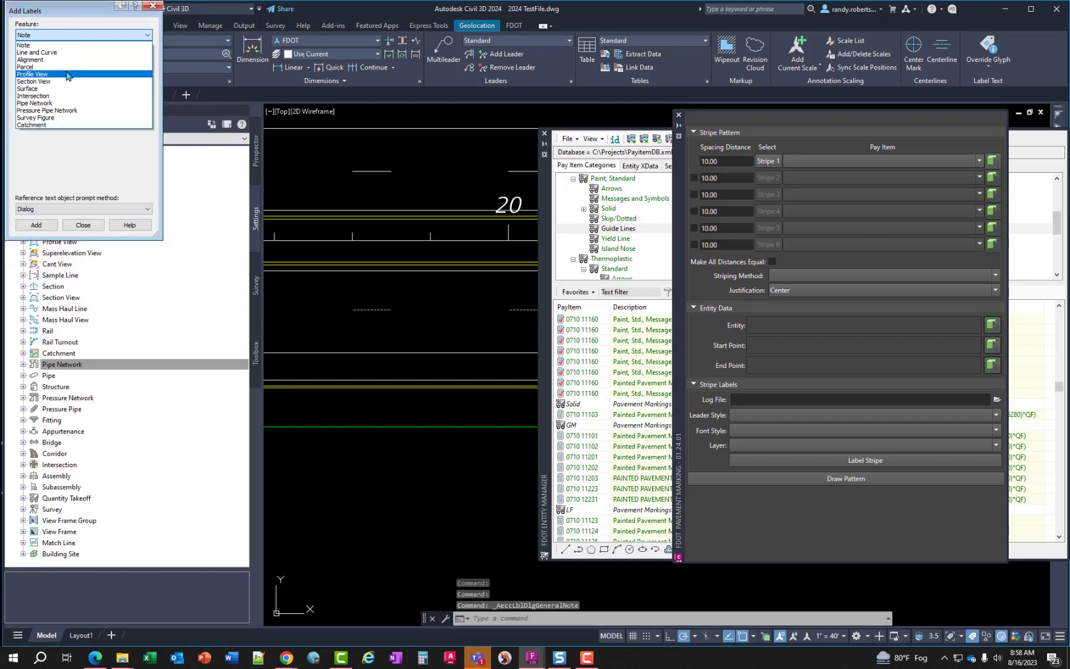
pyautogui.click(46, 46)
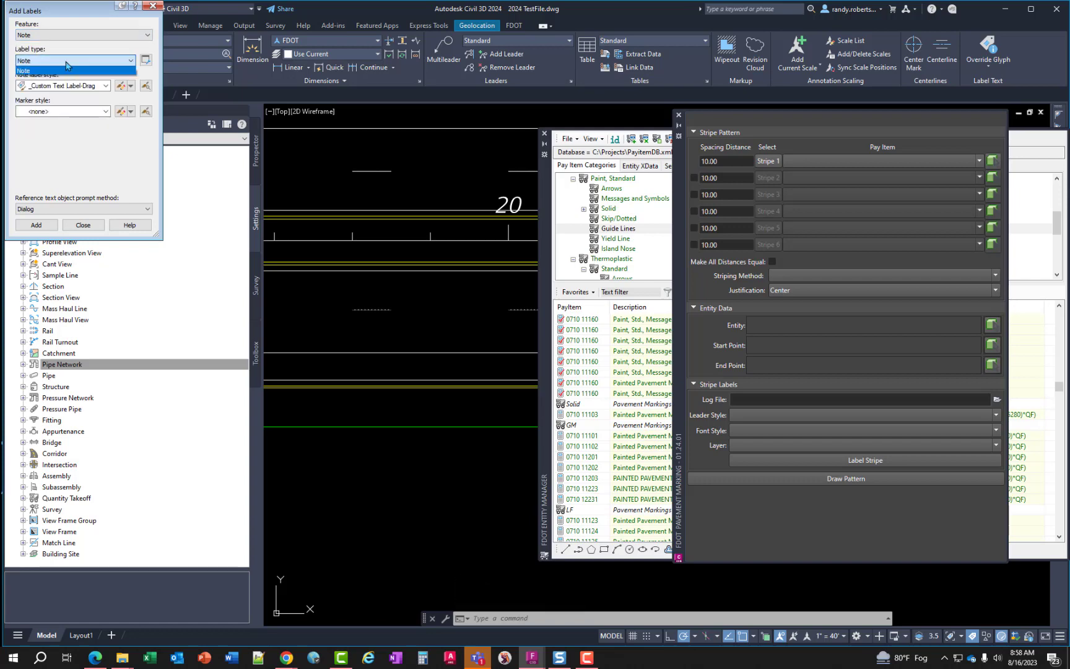
# Place a note label in the style 6 inch 10-30 White Skip with RPMs beside the upper skip stripe near station 20.
pyautogui.click(106, 86)
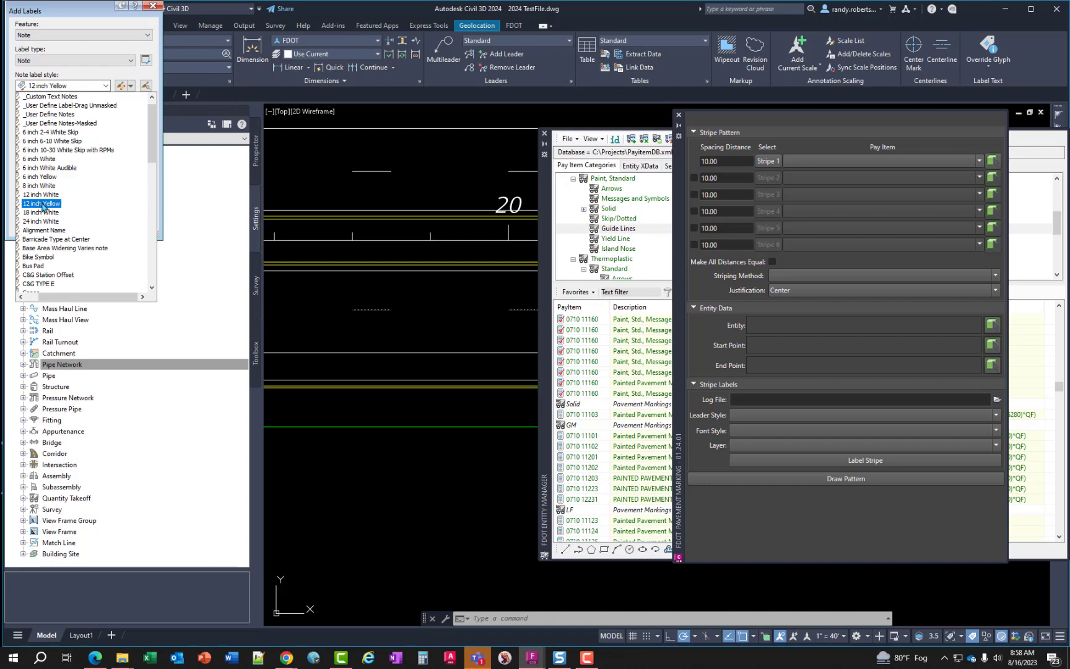
pyautogui.click(65, 150)
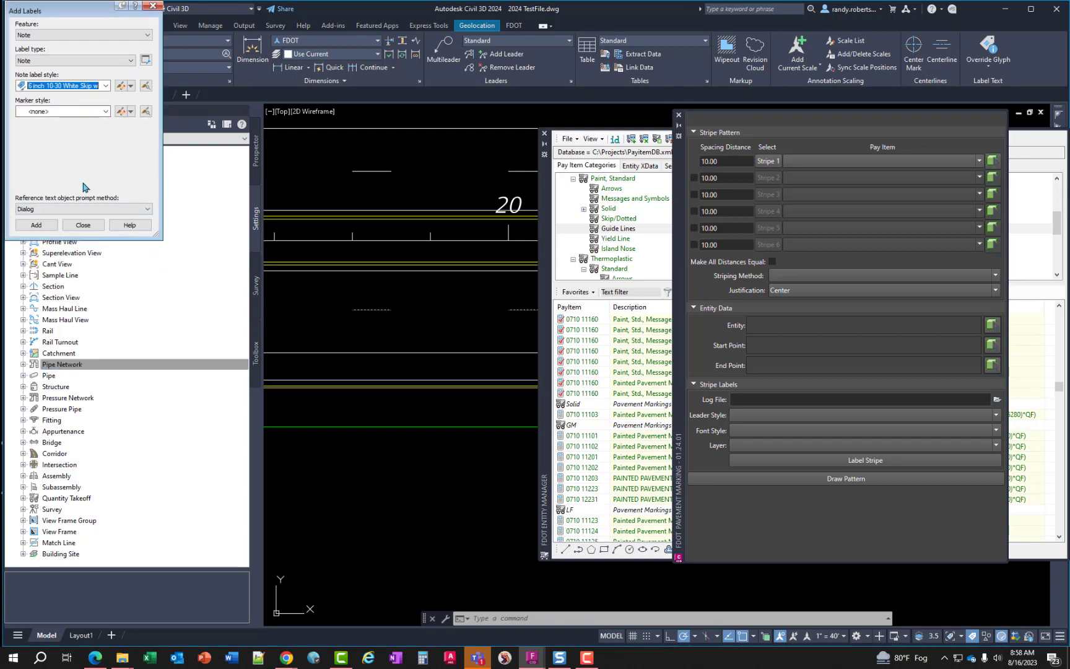
pyautogui.click(37, 226)
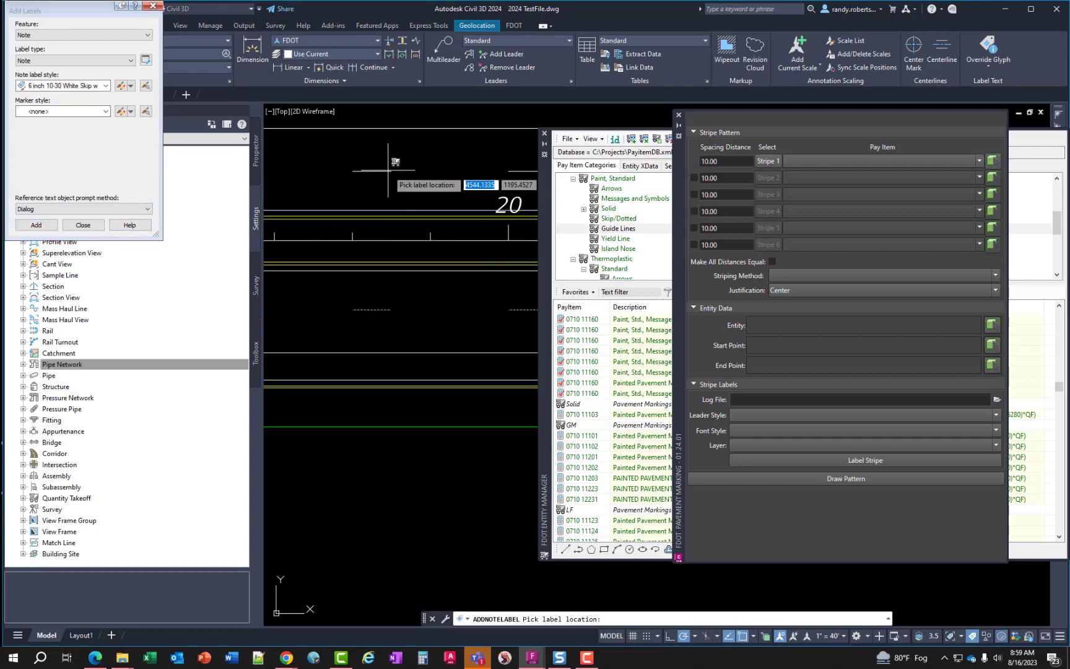
pyautogui.scroll(5, 474, 180)
pyautogui.scroll(-5, 474, 180)
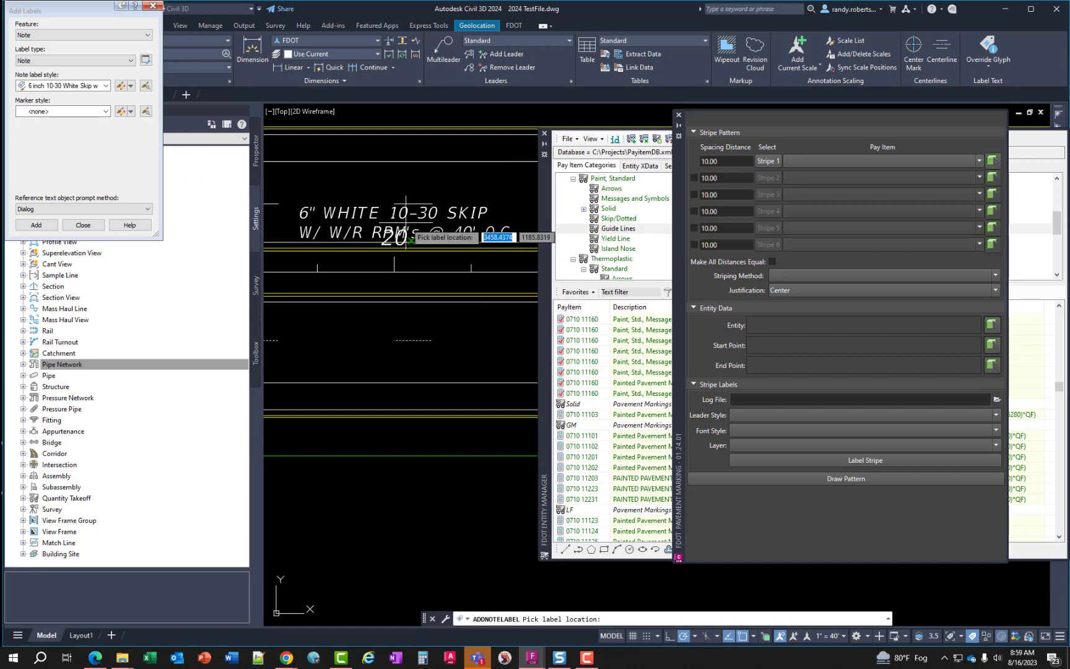
pyautogui.click(350, 217)
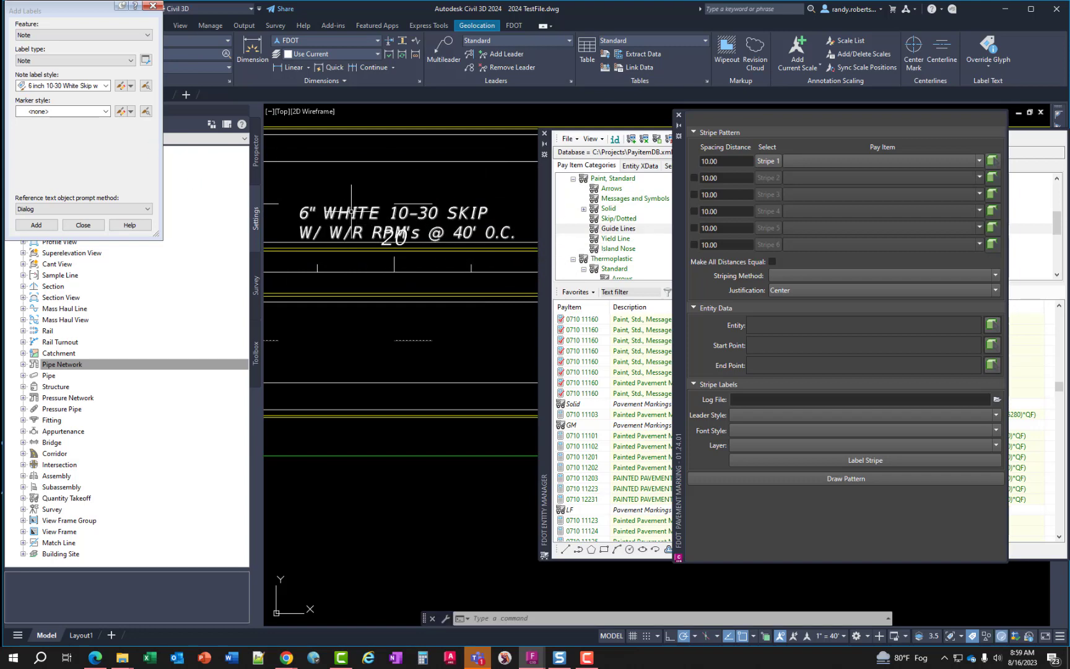
# Try to move the note label together with its marker toward the upper white skip stripe.
pyautogui.scroll(-2, 354, 212)
pyautogui.click(314, 212)
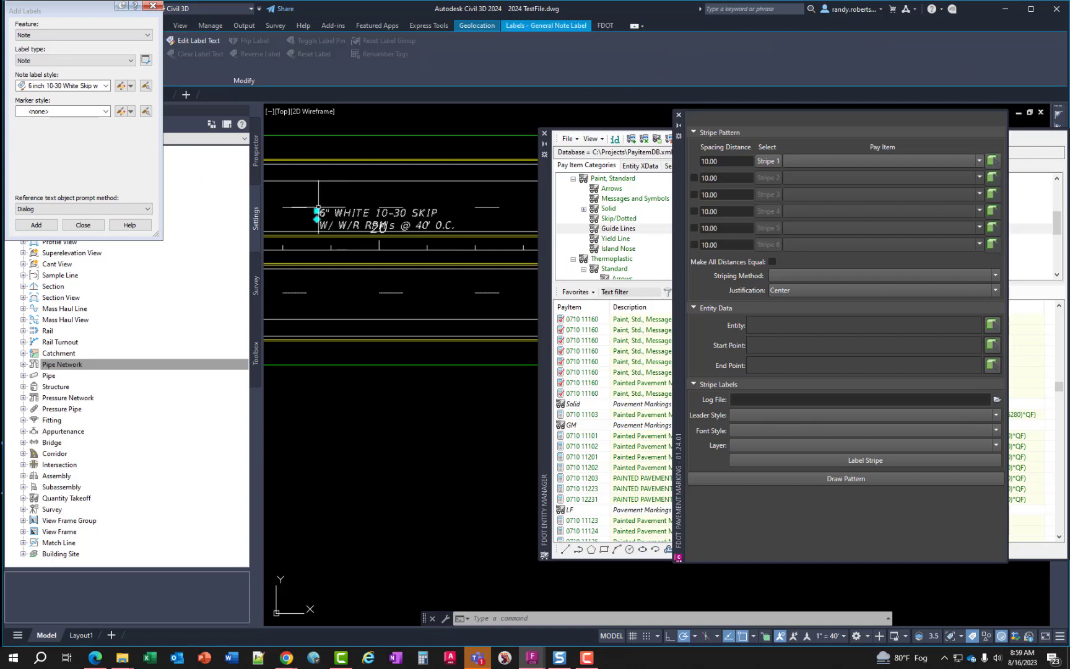
pyautogui.scroll(2, 340, 216)
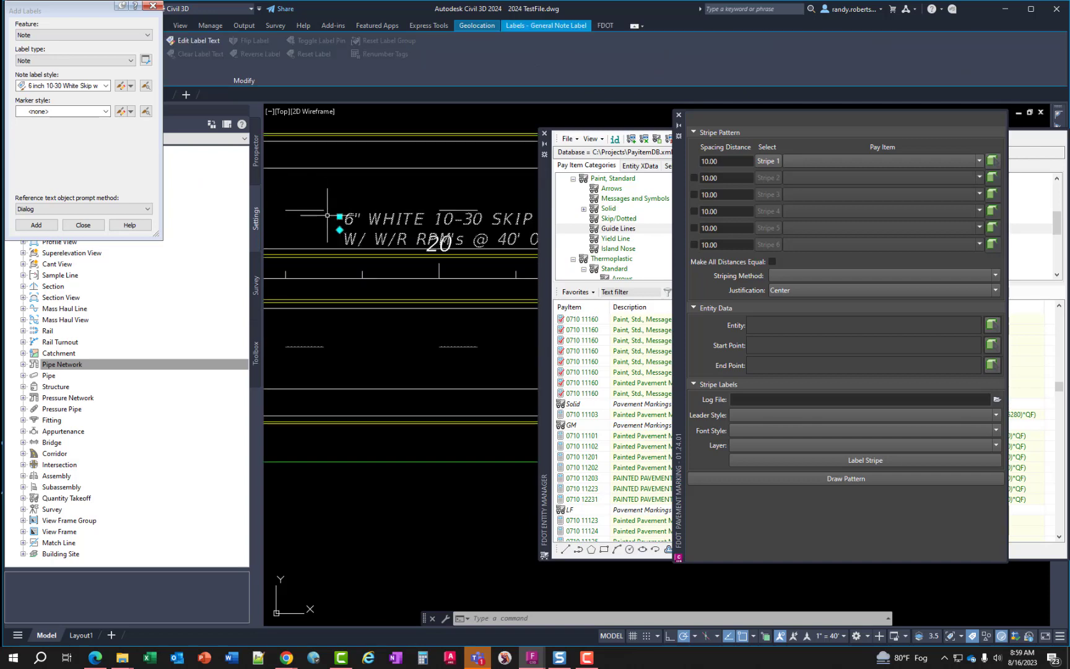
pyautogui.moveTo(339, 216)
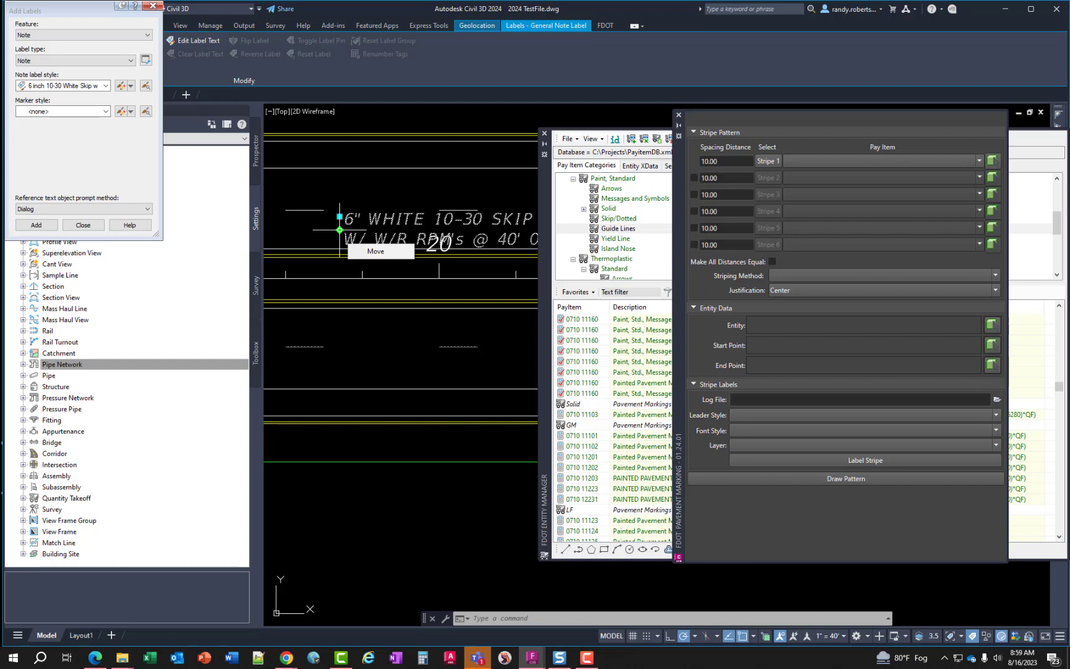
pyautogui.click(339, 229)
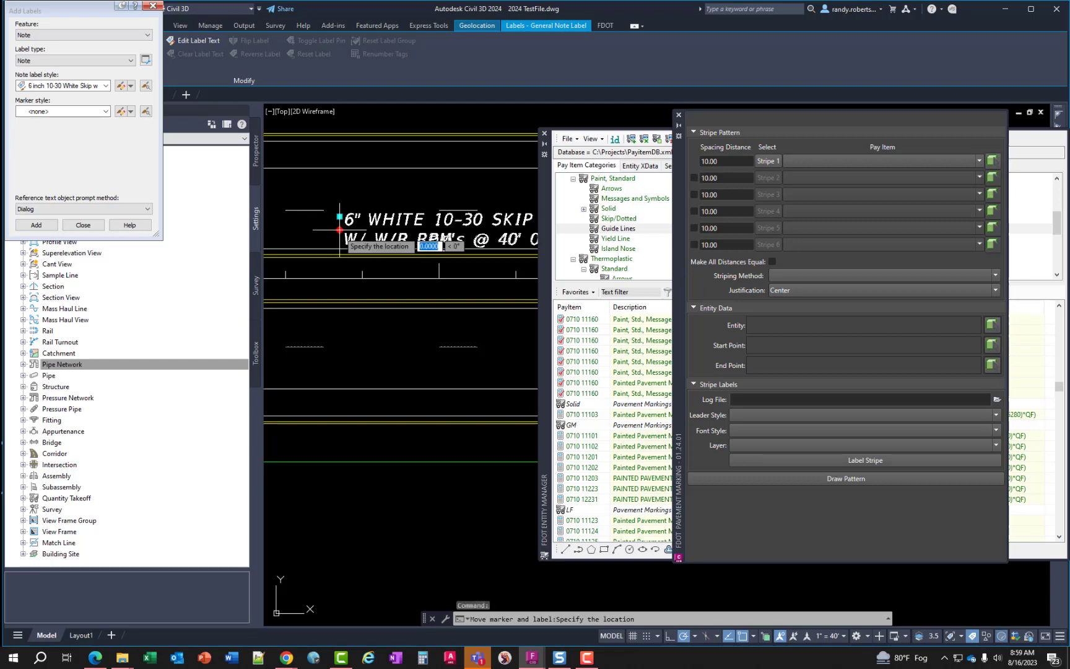
pyautogui.click(311, 206)
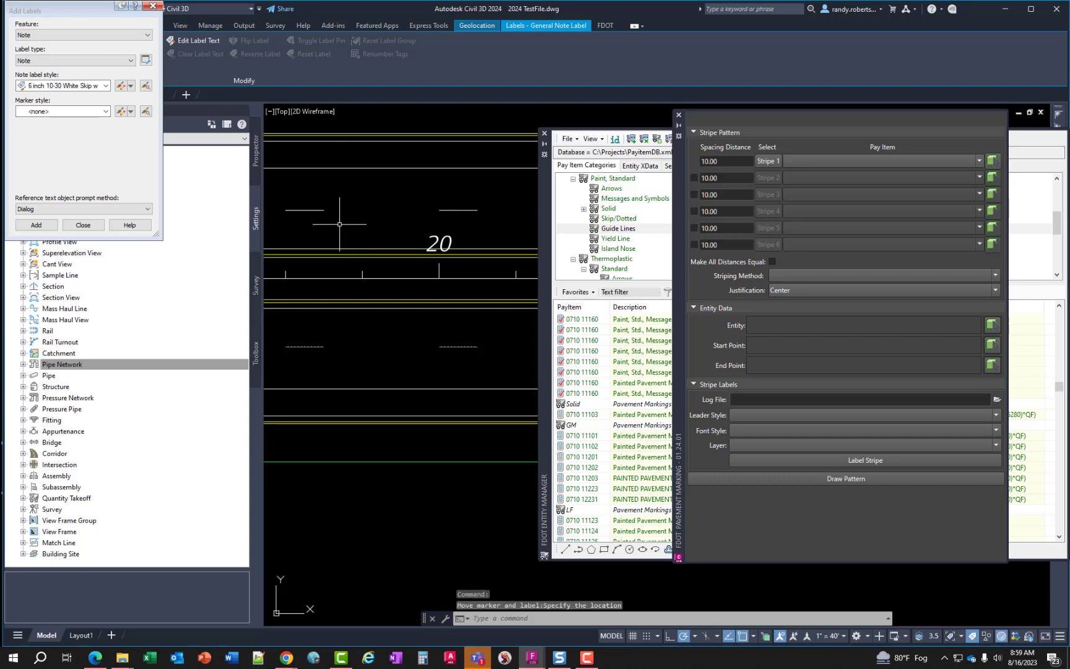
pyautogui.click(359, 221)
pyautogui.scroll(-3, 361, 217)
pyautogui.click(366, 216)
pyautogui.scroll(5, 366, 216)
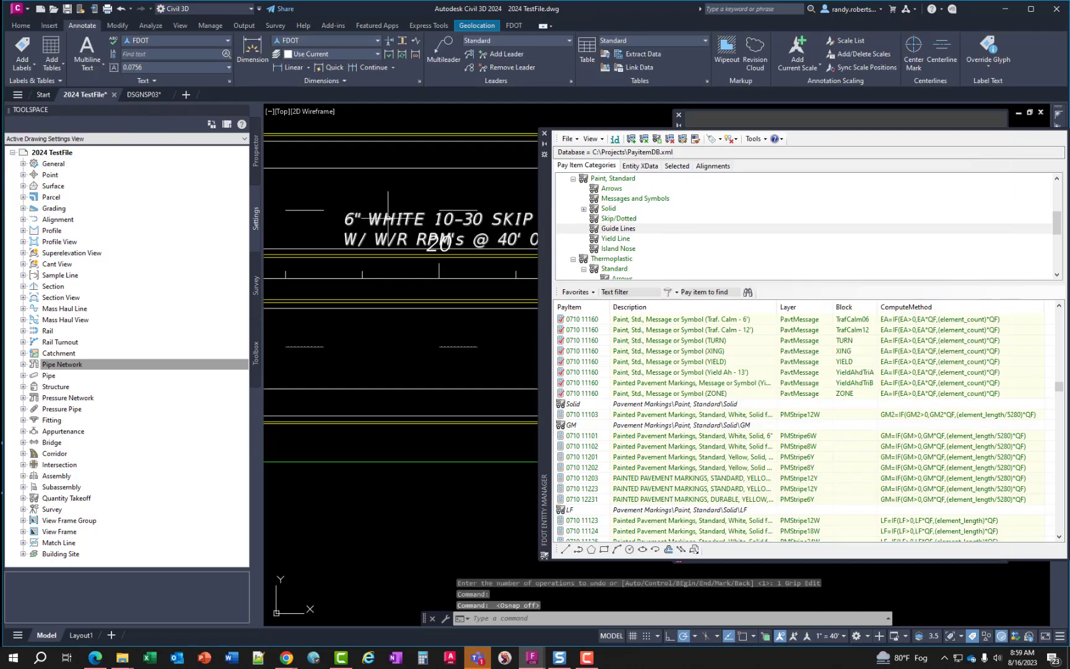
# Turn object snap off, pull the note label off its insertion point and move its marker closer to the upper skip stripe.
pyautogui.press('F3')
pyautogui.moveTo(339, 221)
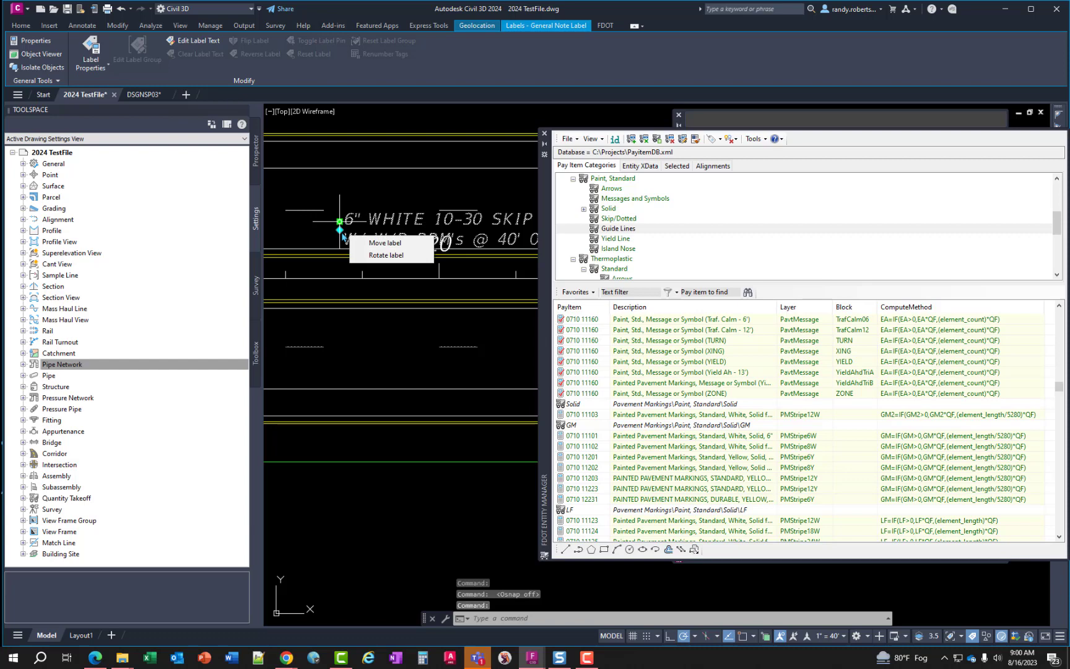
pyautogui.click(375, 241)
pyautogui.click(325, 213)
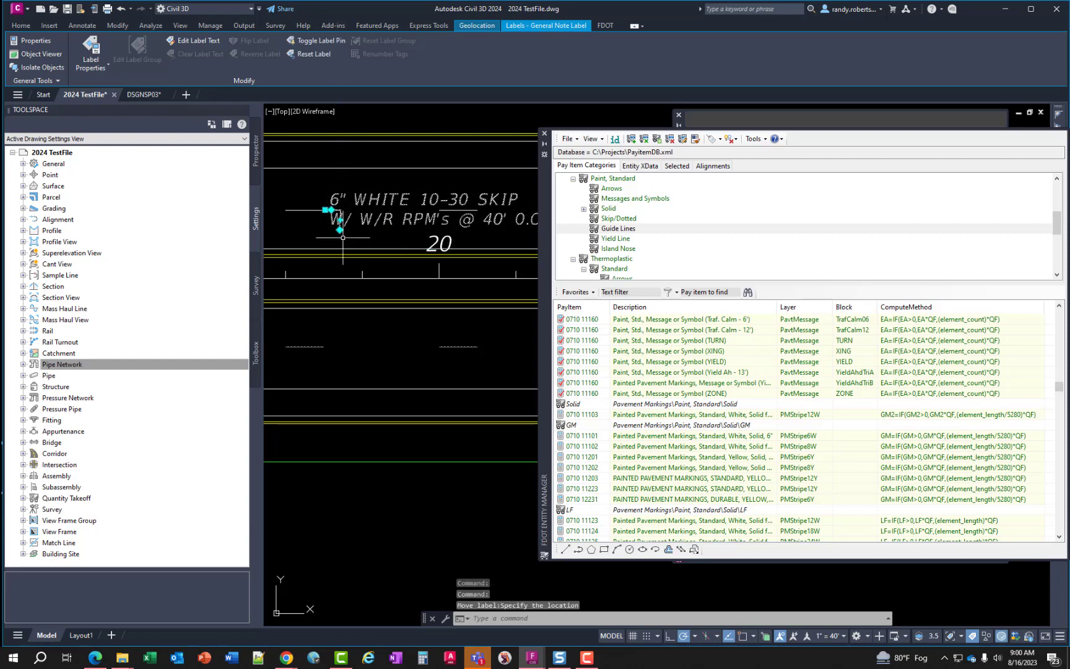
pyautogui.moveTo(339, 231)
pyautogui.click(372, 246)
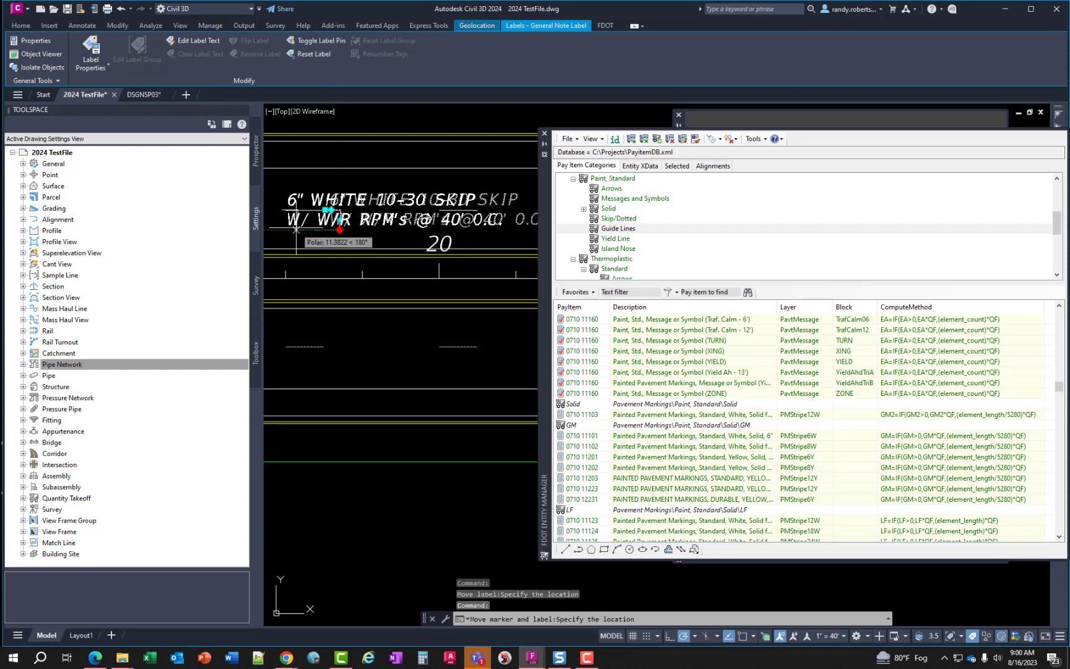
pyautogui.click(355, 214)
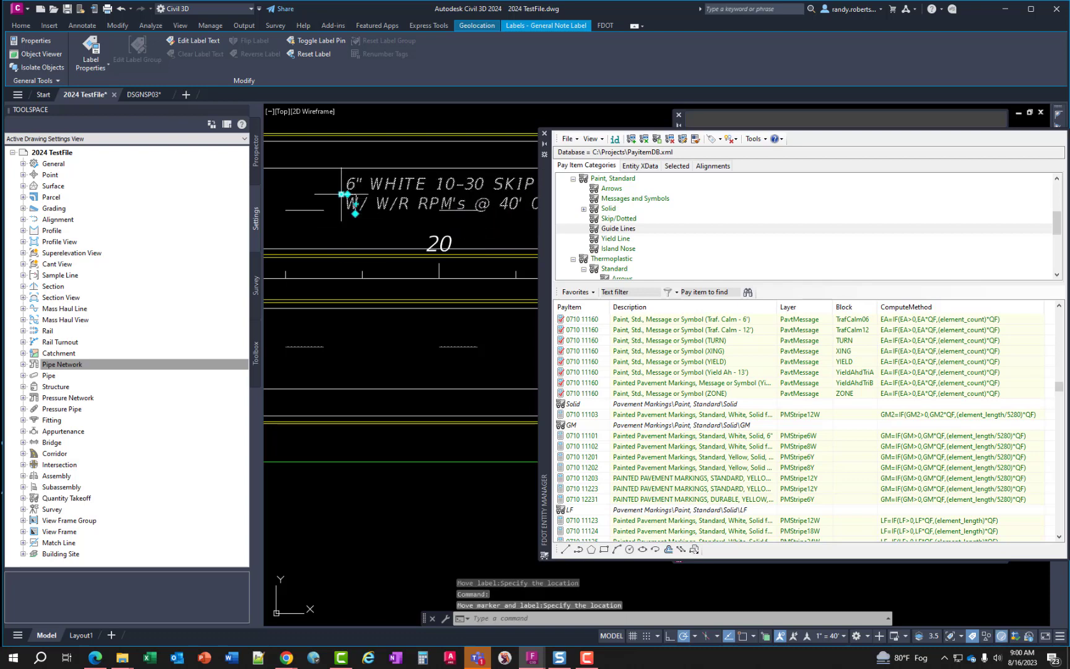
# Move the note label farther from its marker so a leader arrow extends toward the skip stripe.
pyautogui.click(341, 194)
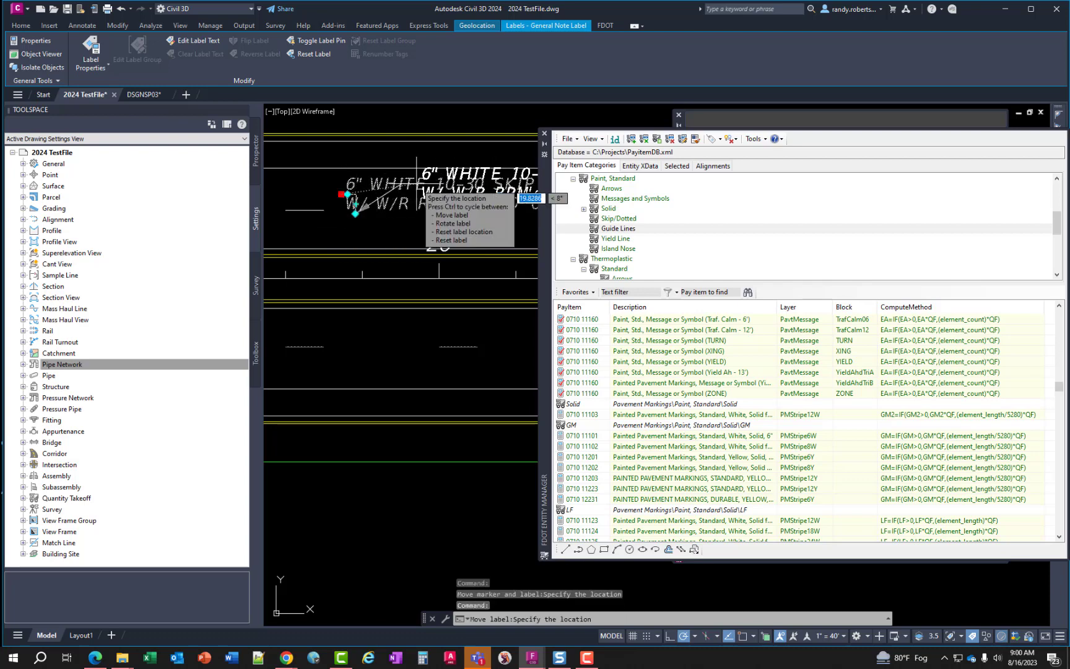
pyautogui.click(418, 182)
pyautogui.scroll(-3, 439, 240)
pyautogui.press('Escape')
pyautogui.scroll(4, 384, 226)
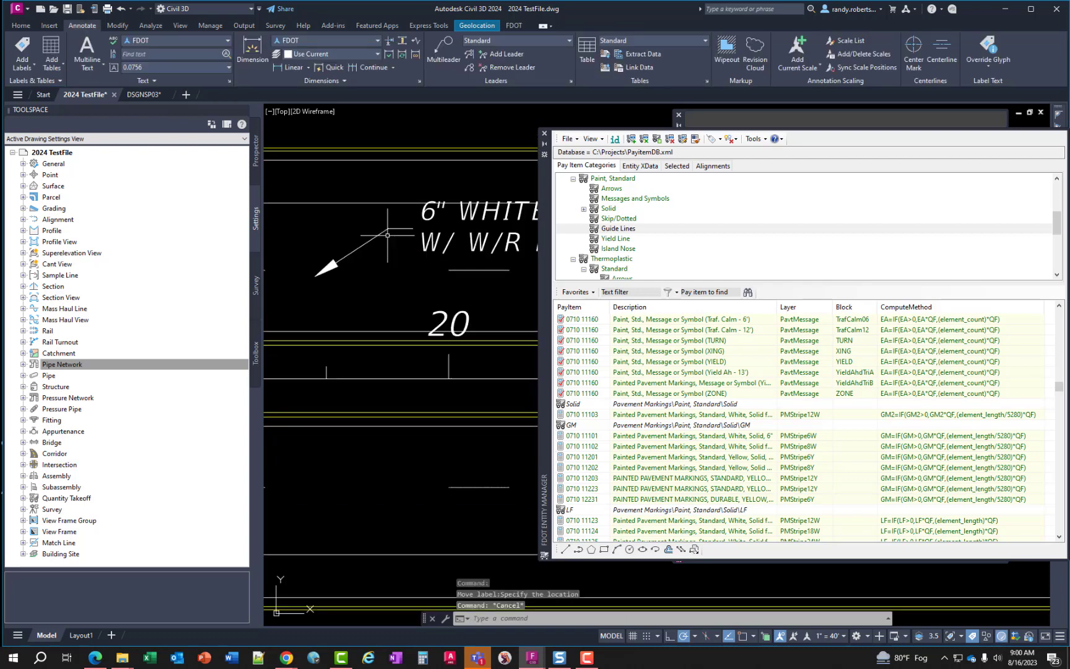
pyautogui.scroll(-2, 405, 274)
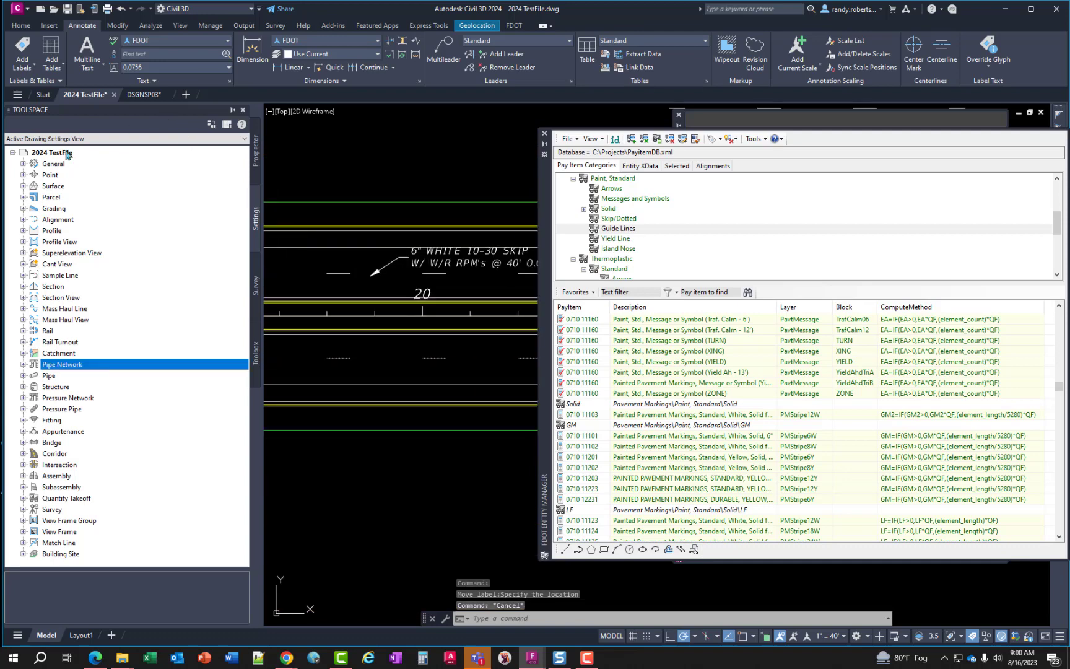
# Reopen the note label settings, browse the available pavement marking note label styles, and close them without placing a label.
pyautogui.click(22, 72)
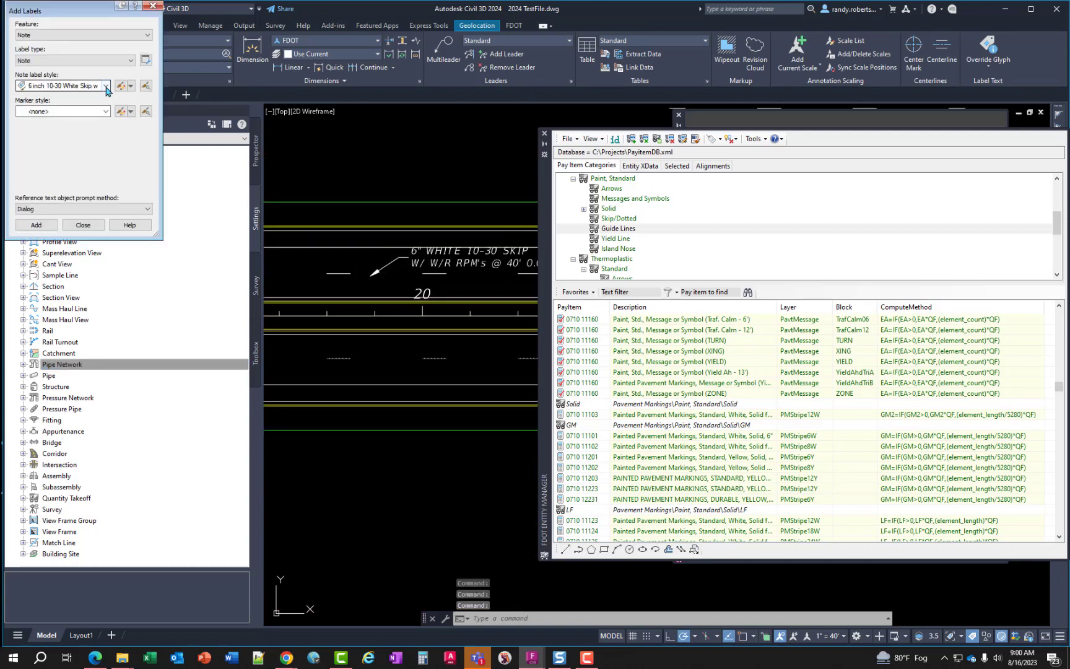
pyautogui.click(106, 85)
pyautogui.press('6')
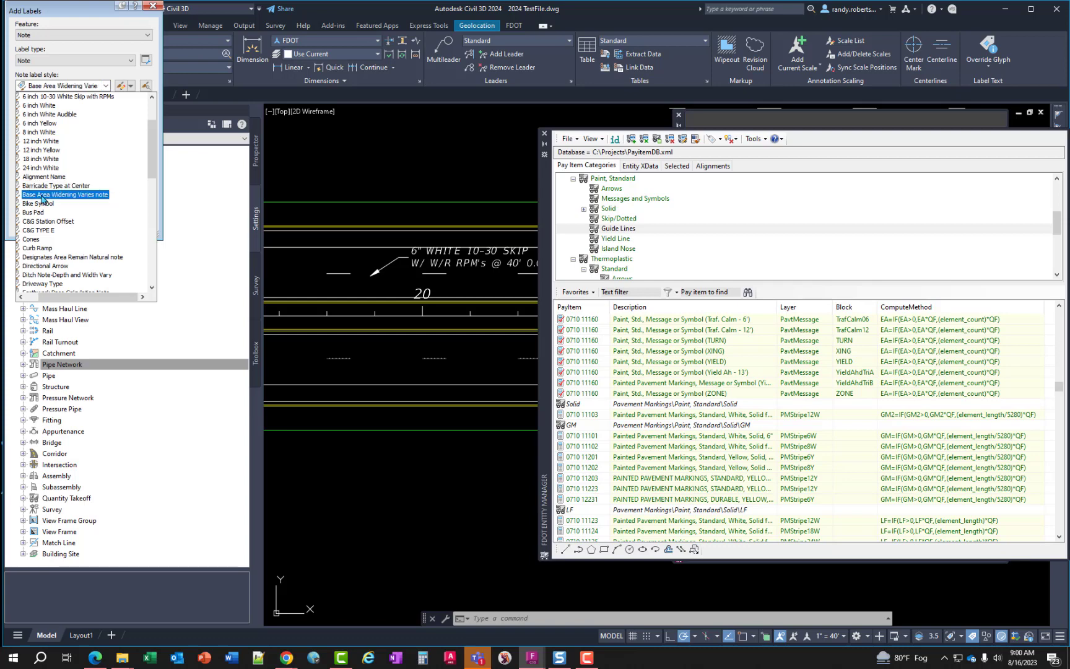
pyautogui.press('Return')
pyautogui.hotkey('alt', 'Down')
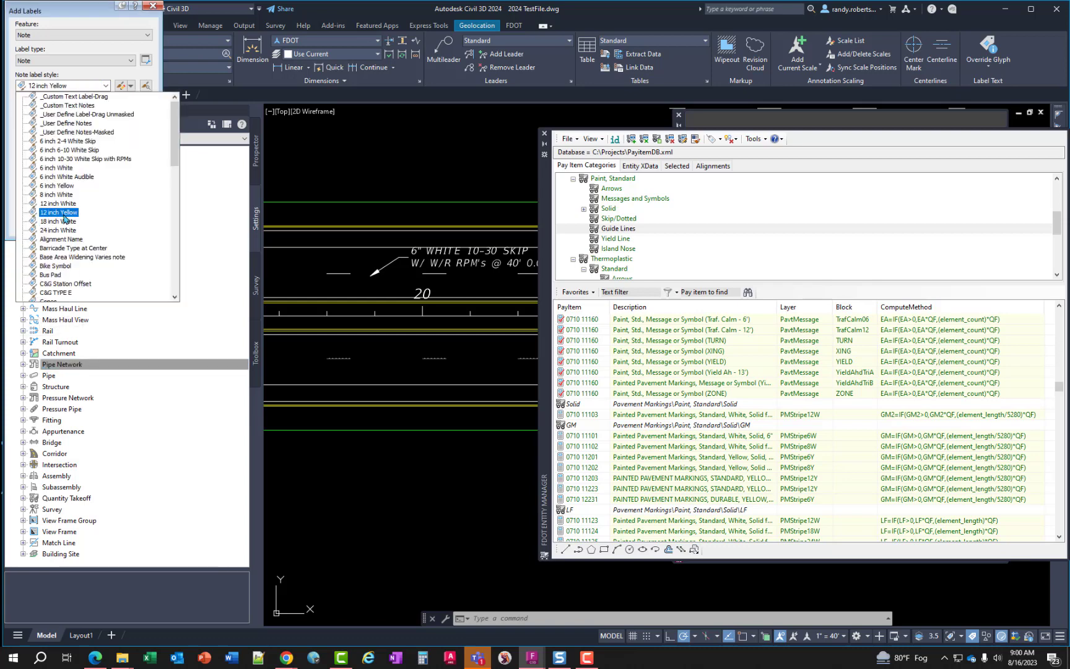
pyautogui.press('8')
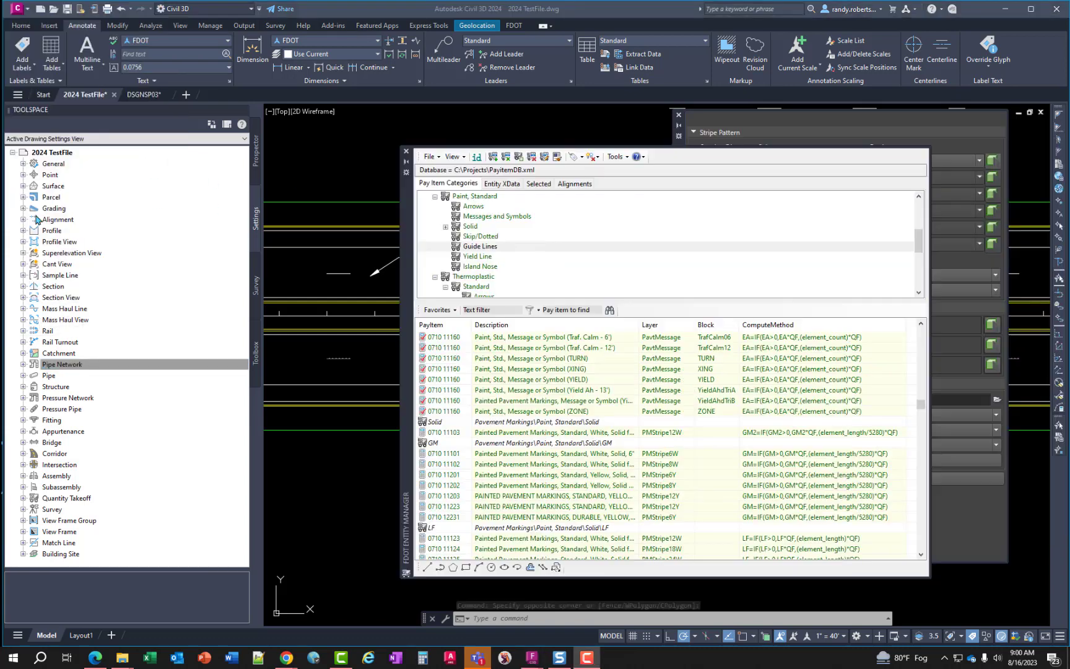
pyautogui.press('Escape')
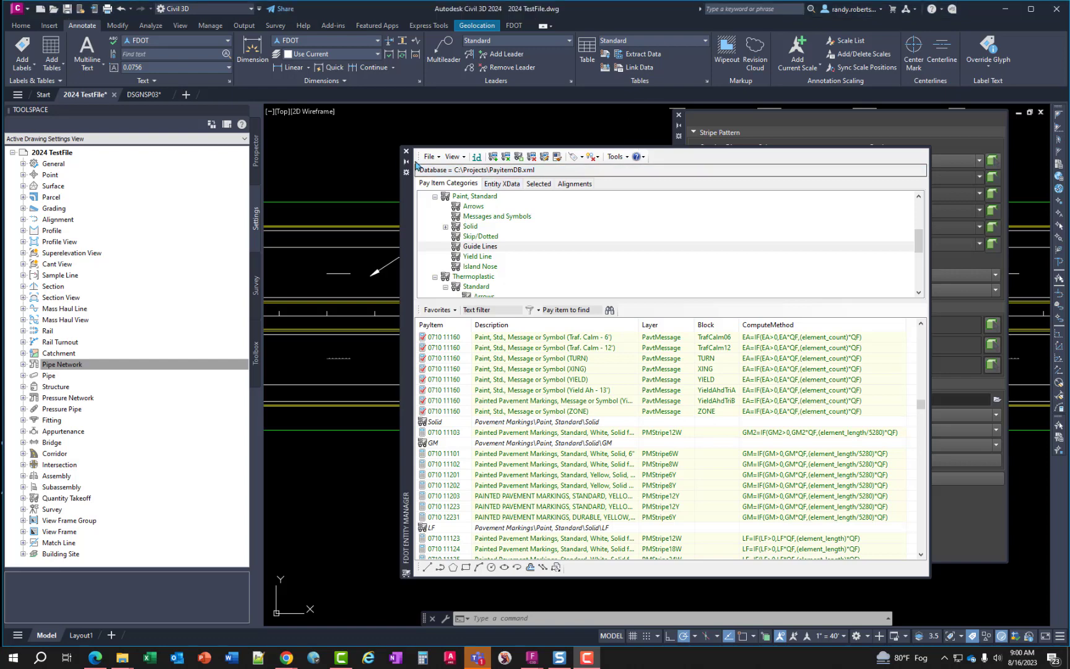
# Close the FDOT Pavement Marking palette.
pyautogui.click(671, 112)
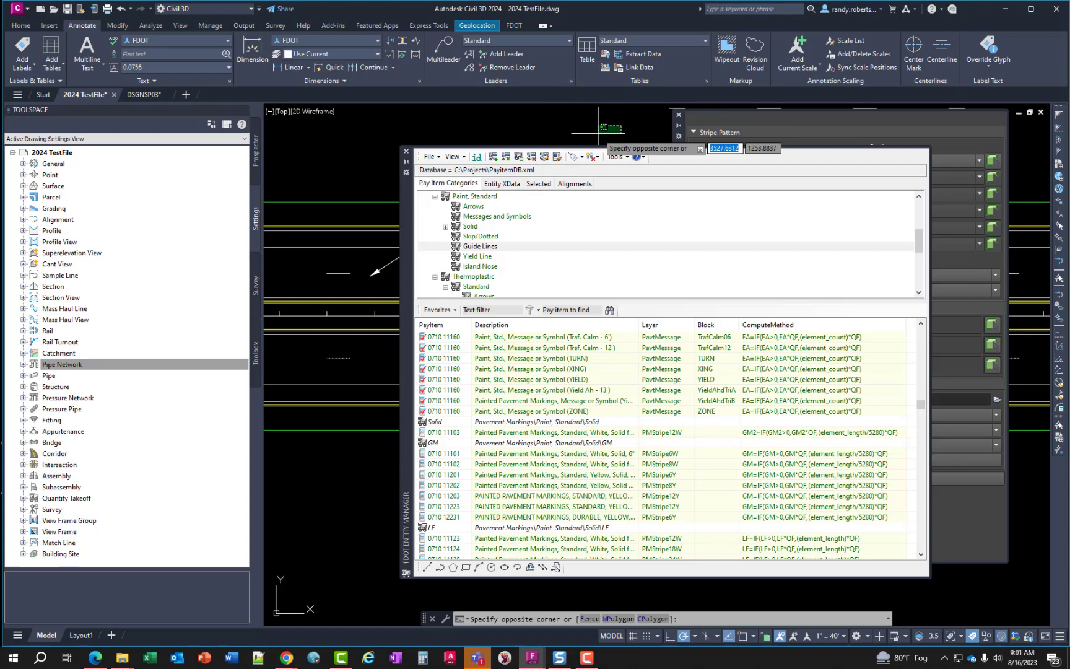
pyautogui.click(679, 115)
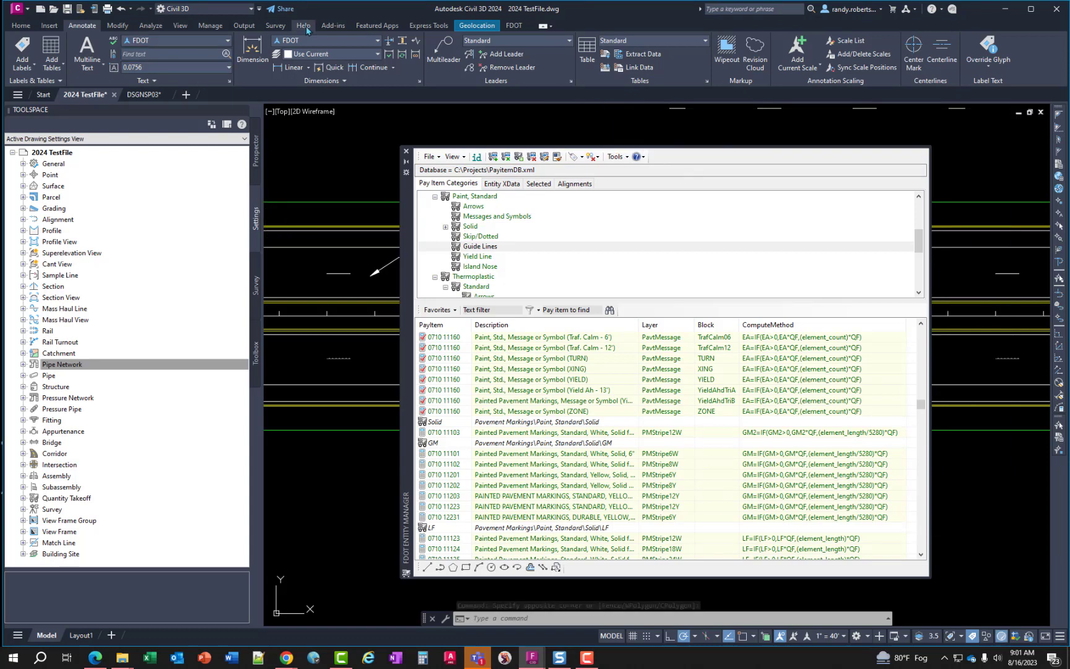
# Show the FDOT Traffic tool palettes and turn off docking for the Entity Manager palette.
pyautogui.click(28, 29)
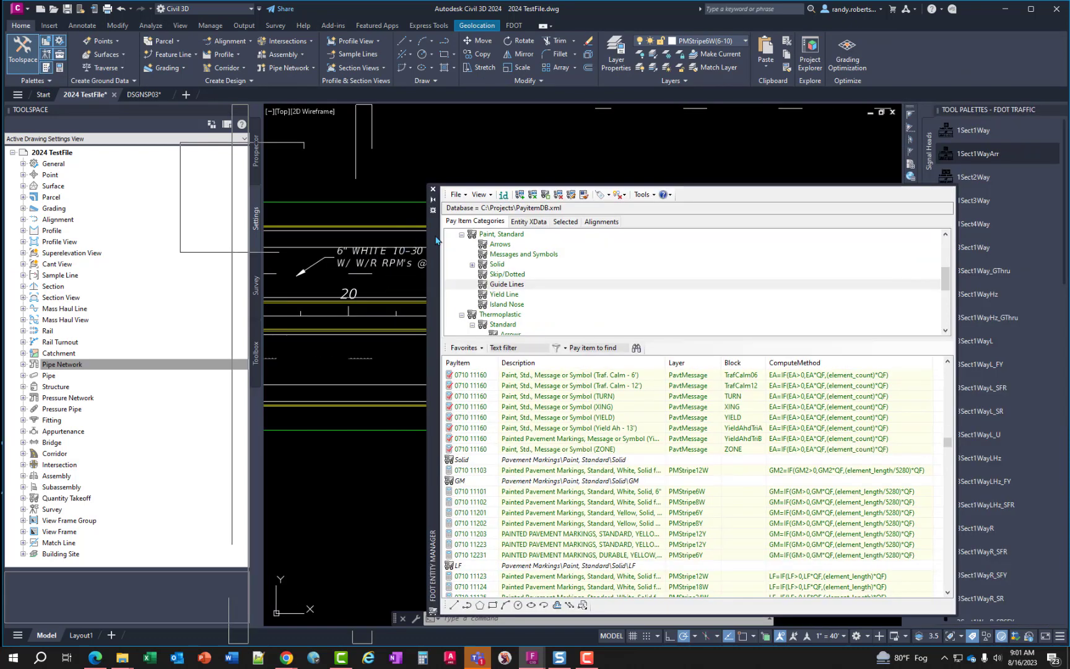
pyautogui.rightClick(433, 235)
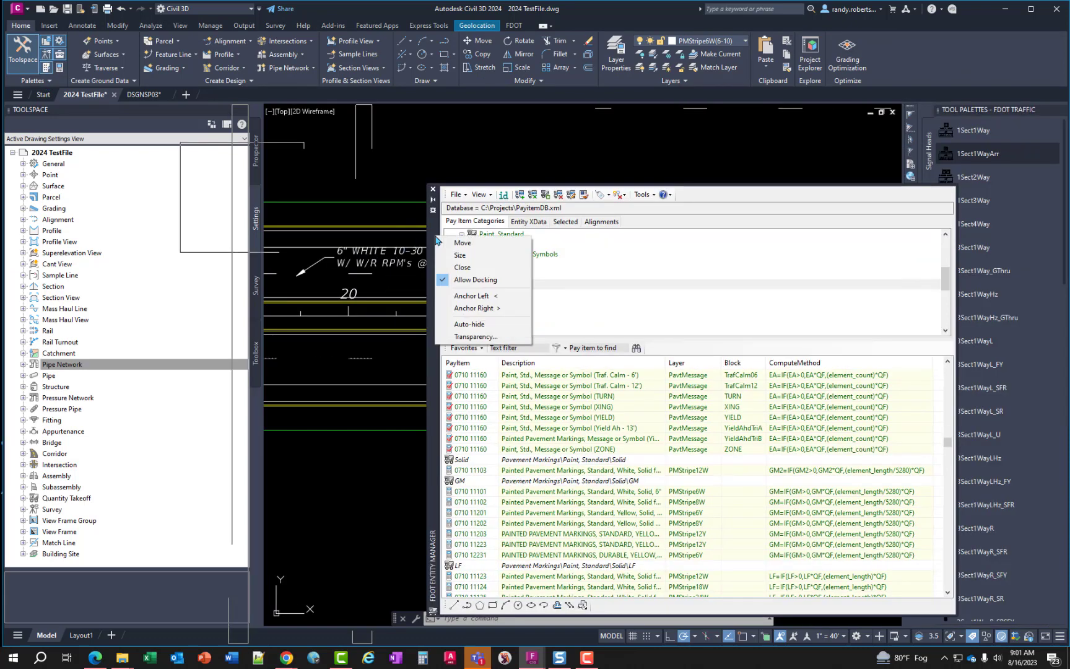
pyautogui.click(459, 281)
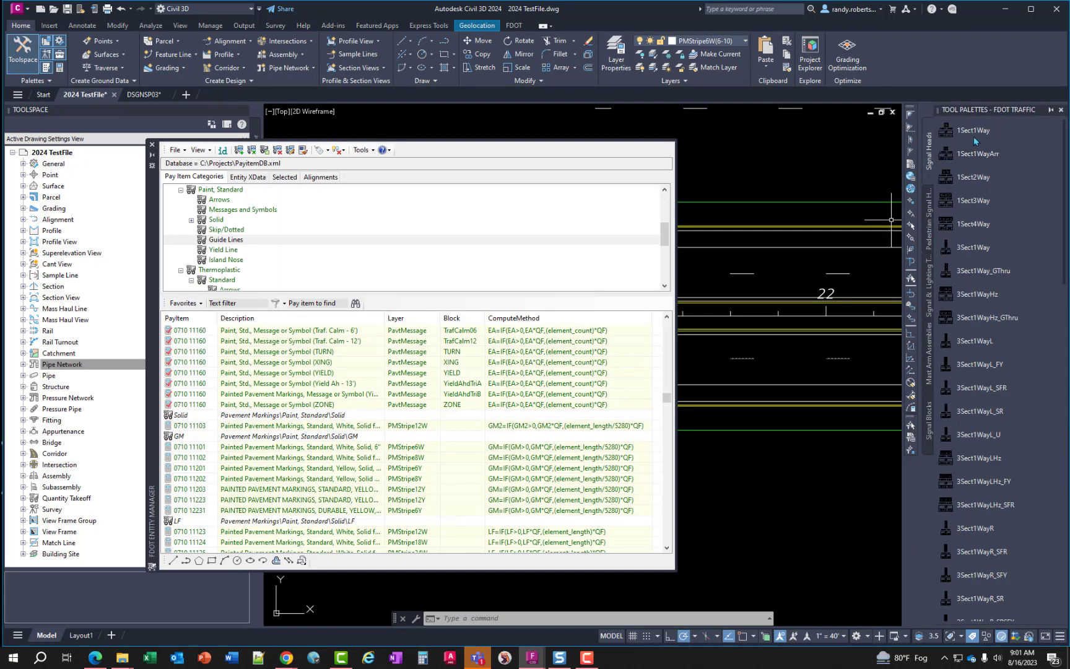
# Review the FDOT Traffic palettes for pedestrian signal heads, signal and lighting tables, mast arm assemblies and signal blocks, ending on Mast Arm Assemblies.
pyautogui.rightClick(970, 114)
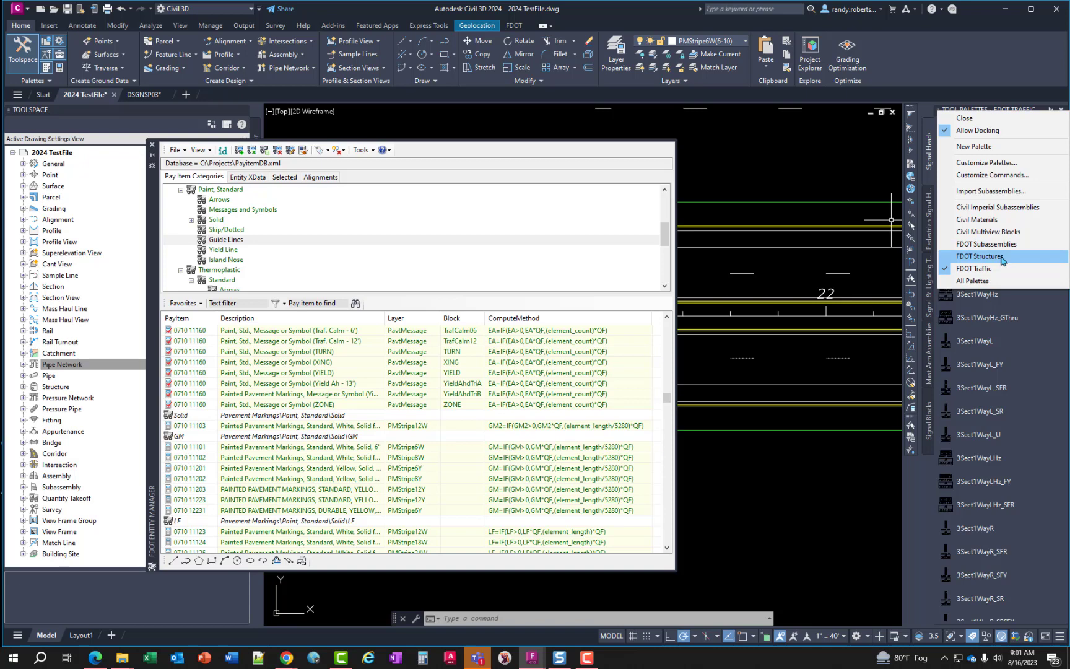
pyautogui.click(986, 271)
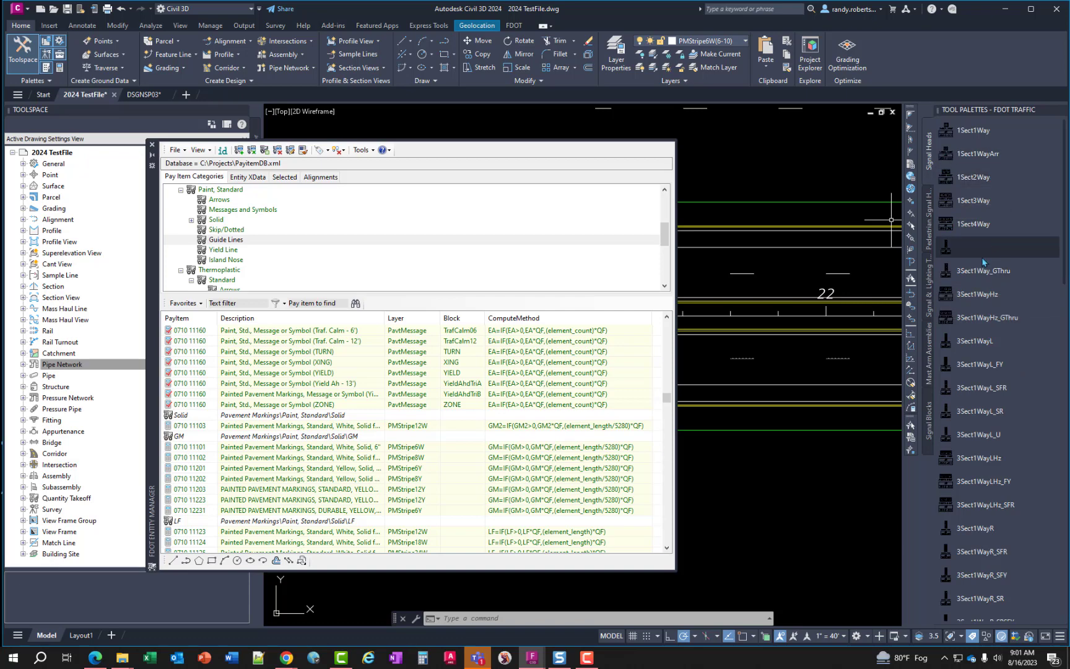
pyautogui.click(928, 220)
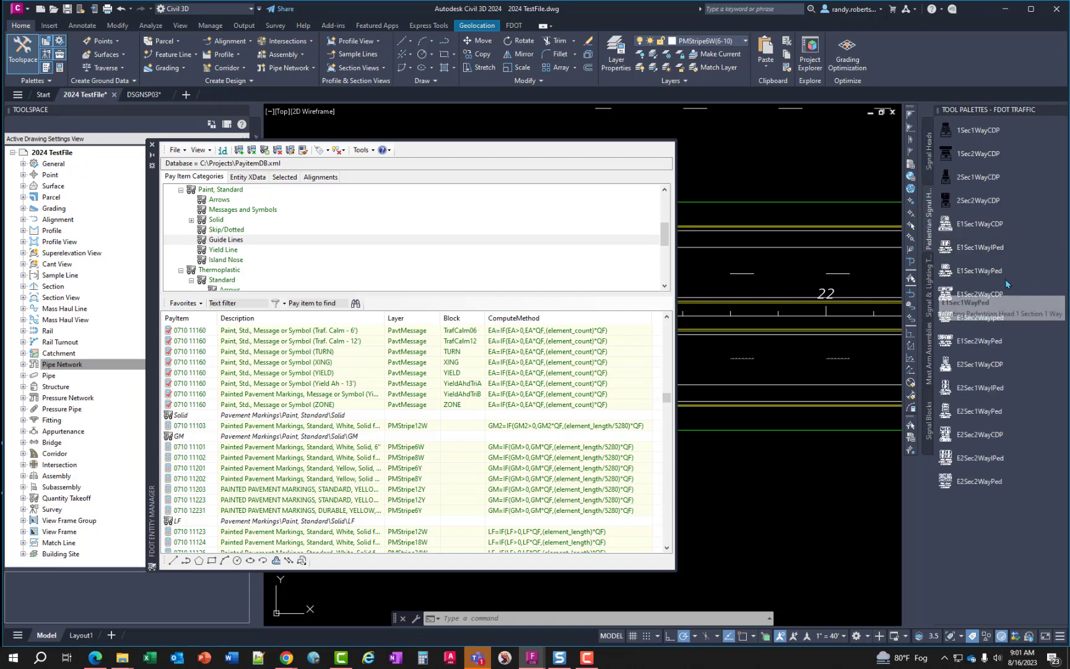
pyautogui.click(929, 286)
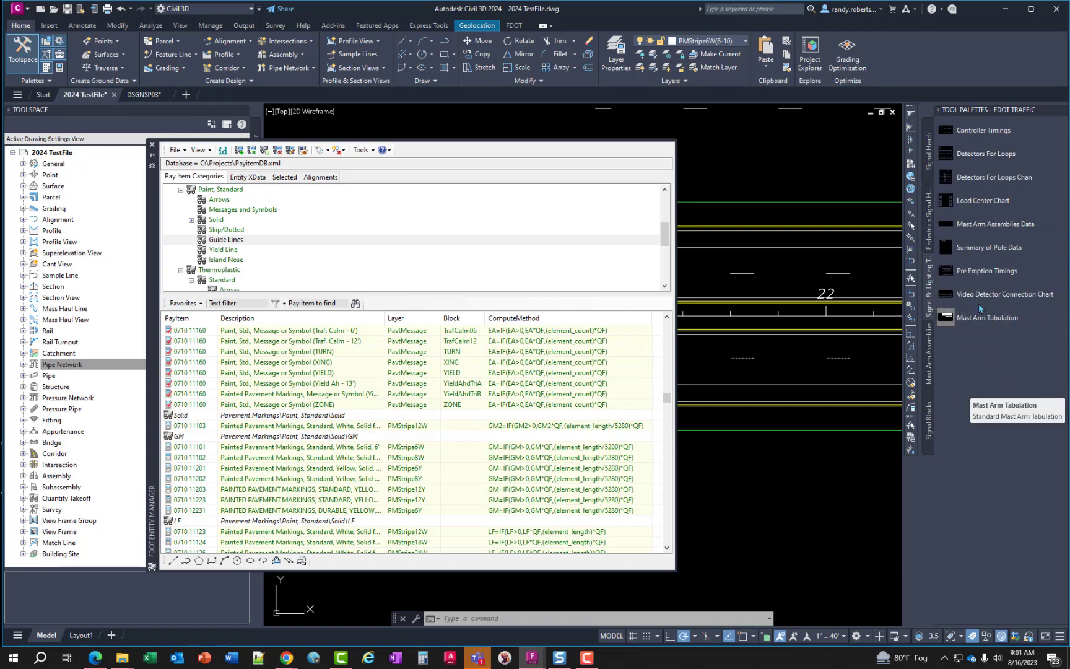
pyautogui.click(929, 353)
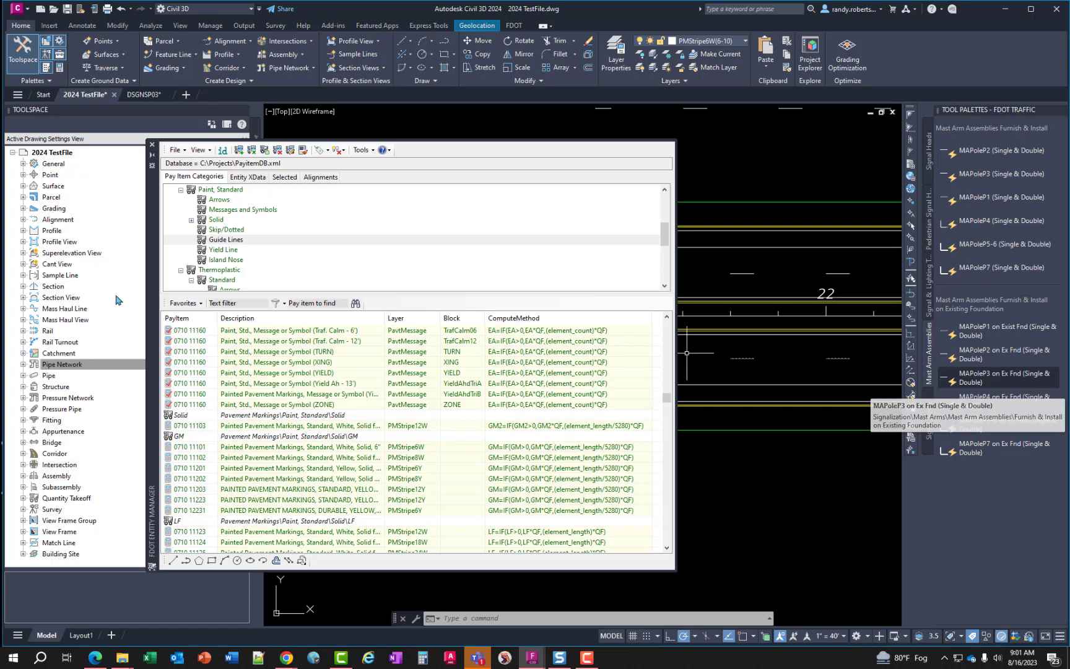
pyautogui.click(929, 424)
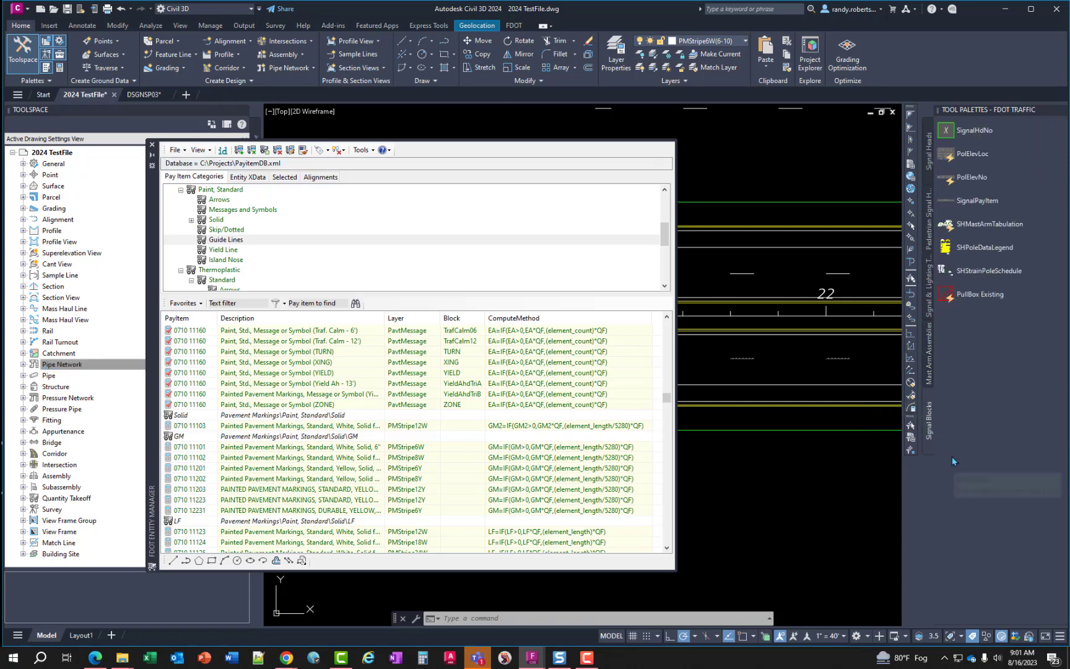
pyautogui.click(930, 394)
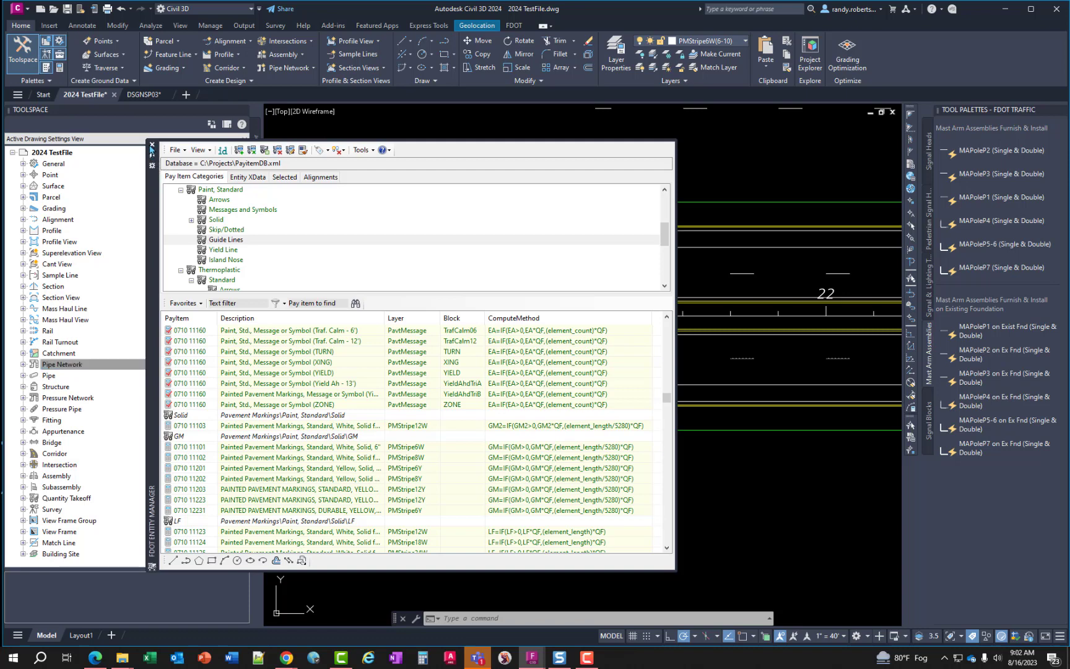
# Close the Entity Manager and insert a MAPoleP4 on Ex Fnd (Single & Double) below the roadway between stations 20 and 21.
pyautogui.click(151, 146)
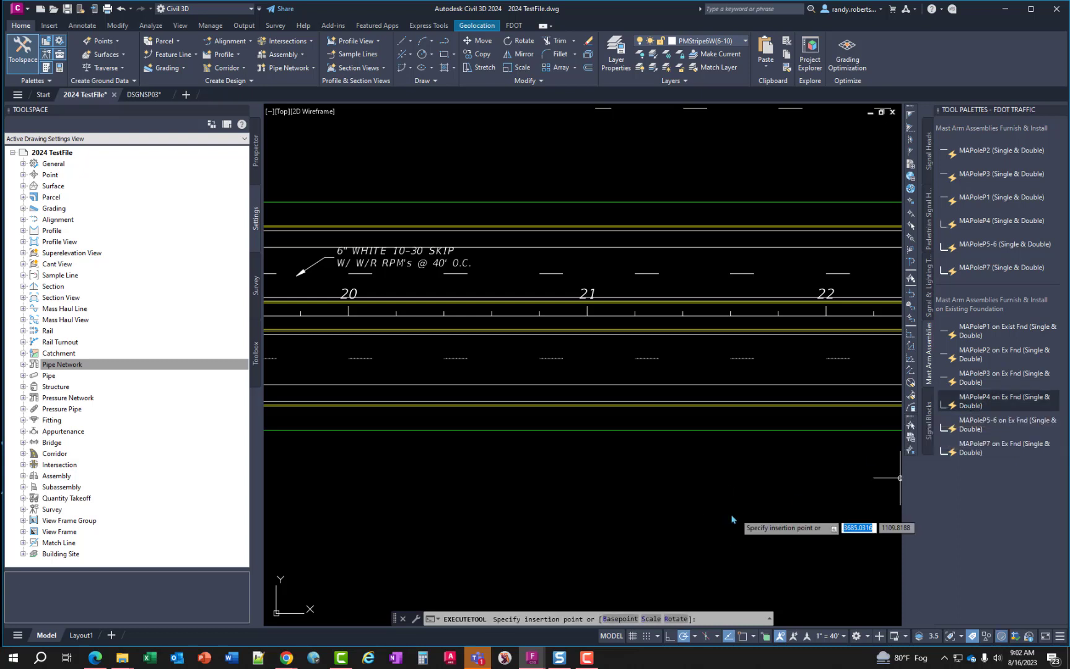
pyautogui.scroll(2, 475, 475)
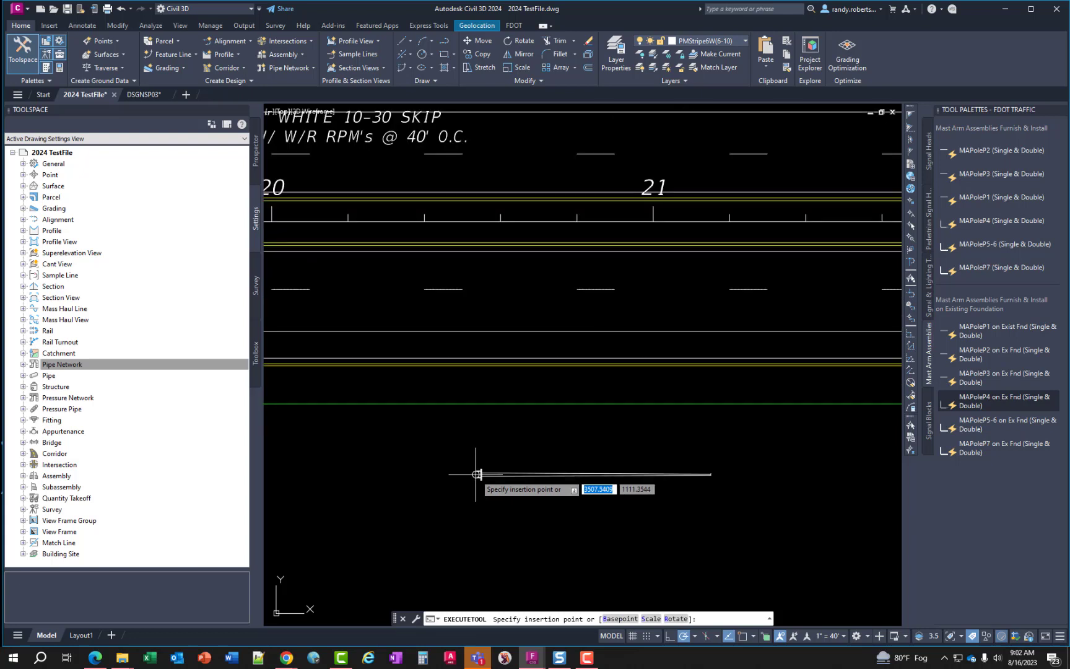
pyautogui.click(467, 443)
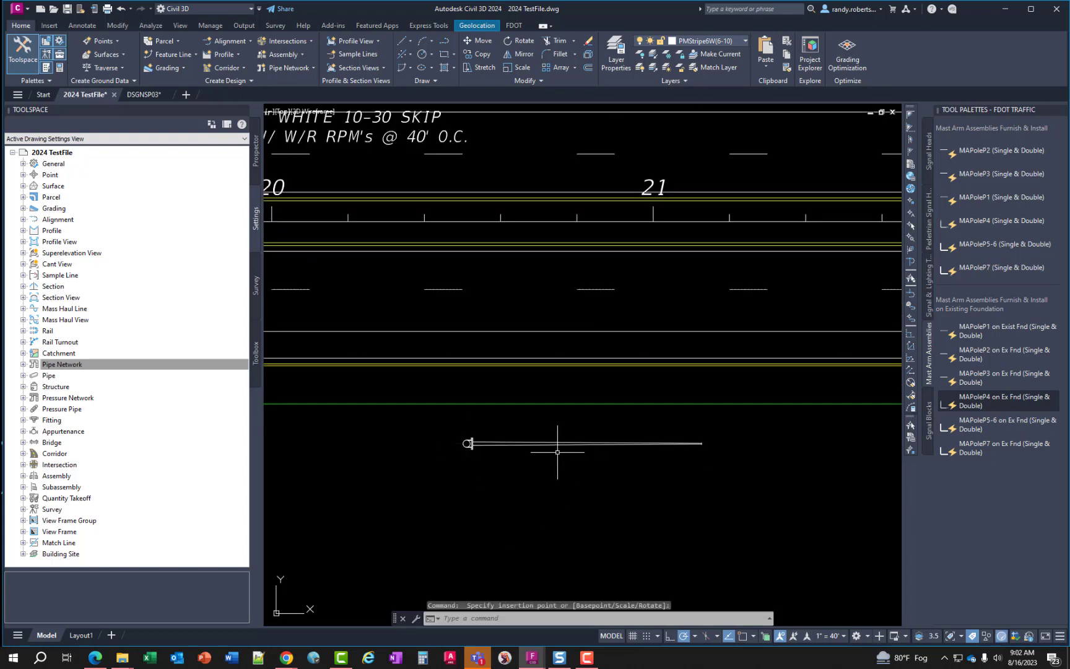
# Change the mast arm block to type 0649 22 12, FI on Existing Foundation, 60'-40', and open its properties.
pyautogui.click(479, 443)
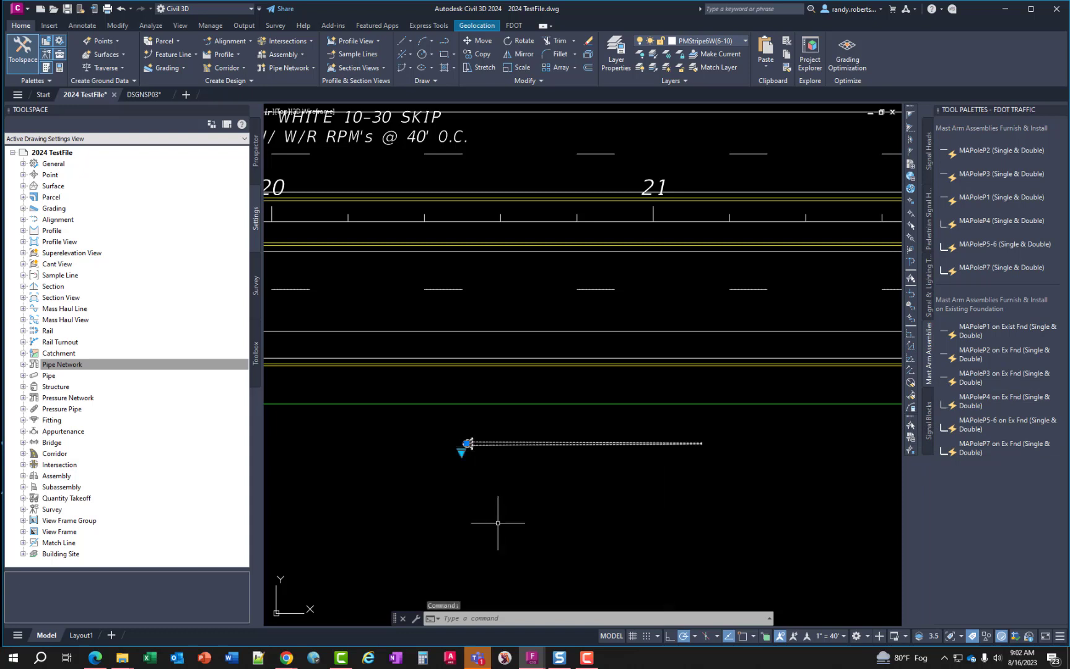
pyautogui.click(462, 451)
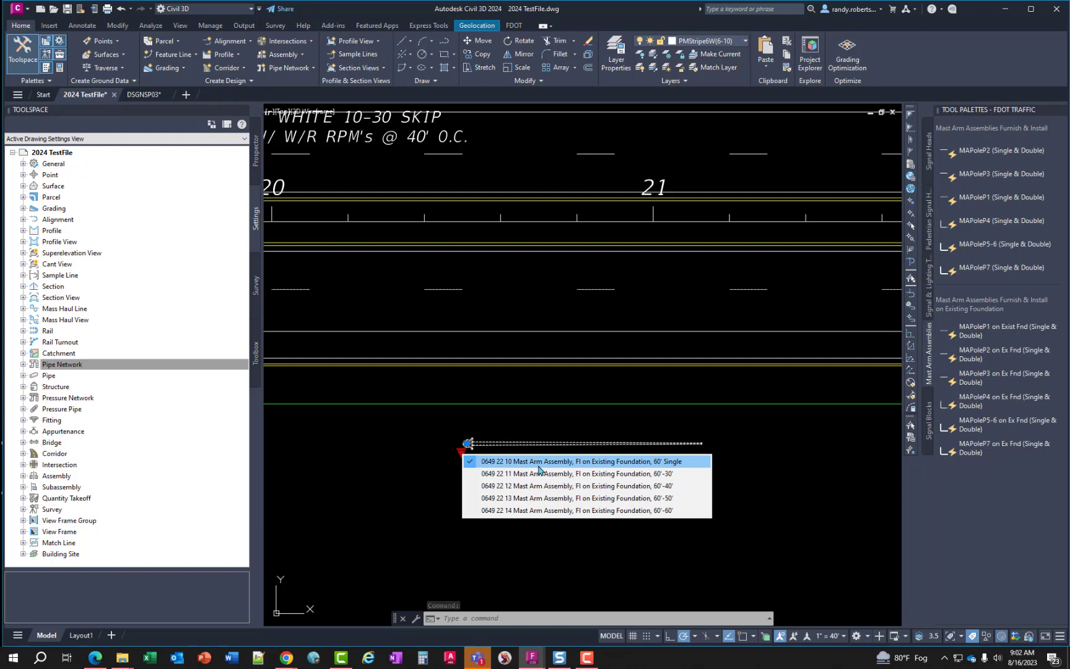
pyautogui.click(591, 491)
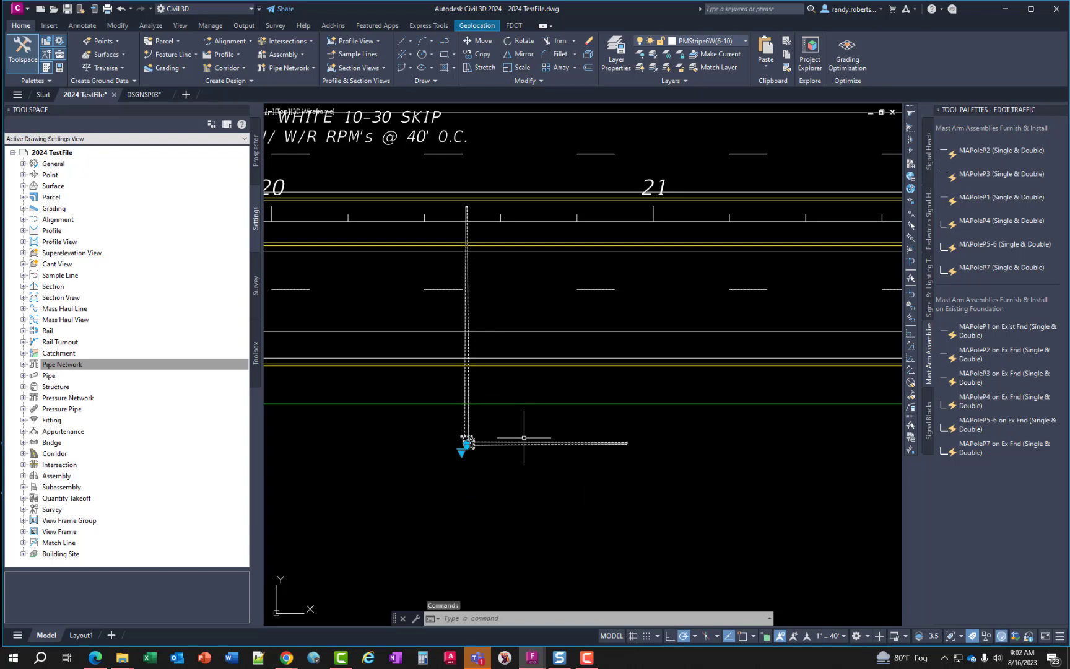
pyautogui.rightClick(534, 163)
pyautogui.click(566, 254)
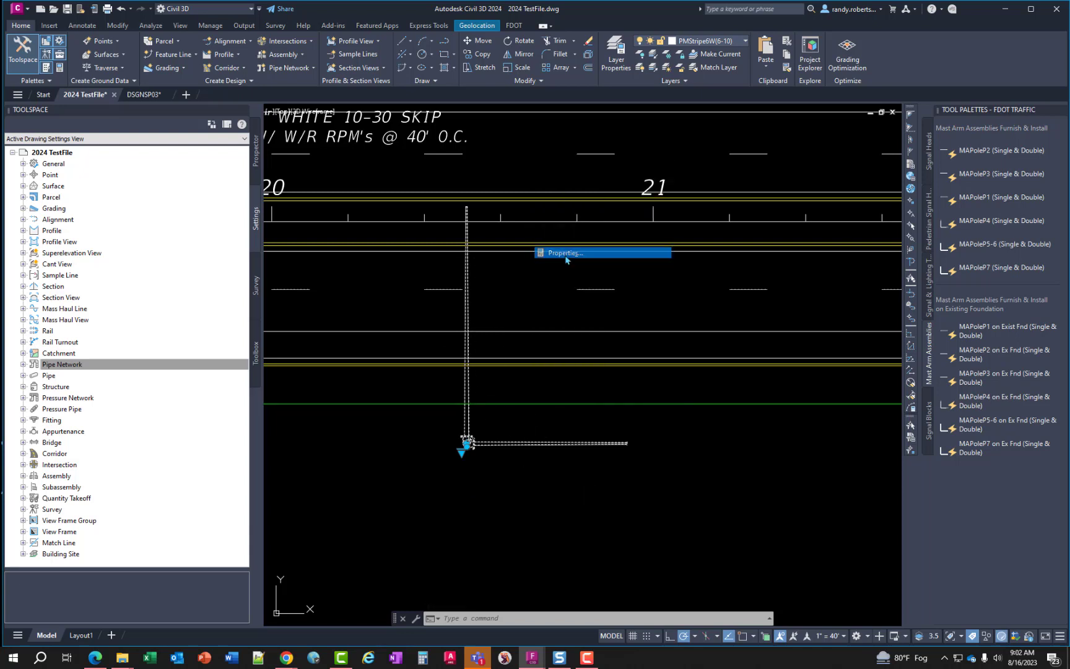
pyautogui.moveTo(880, 570); pyautogui.dragTo(888, 577)
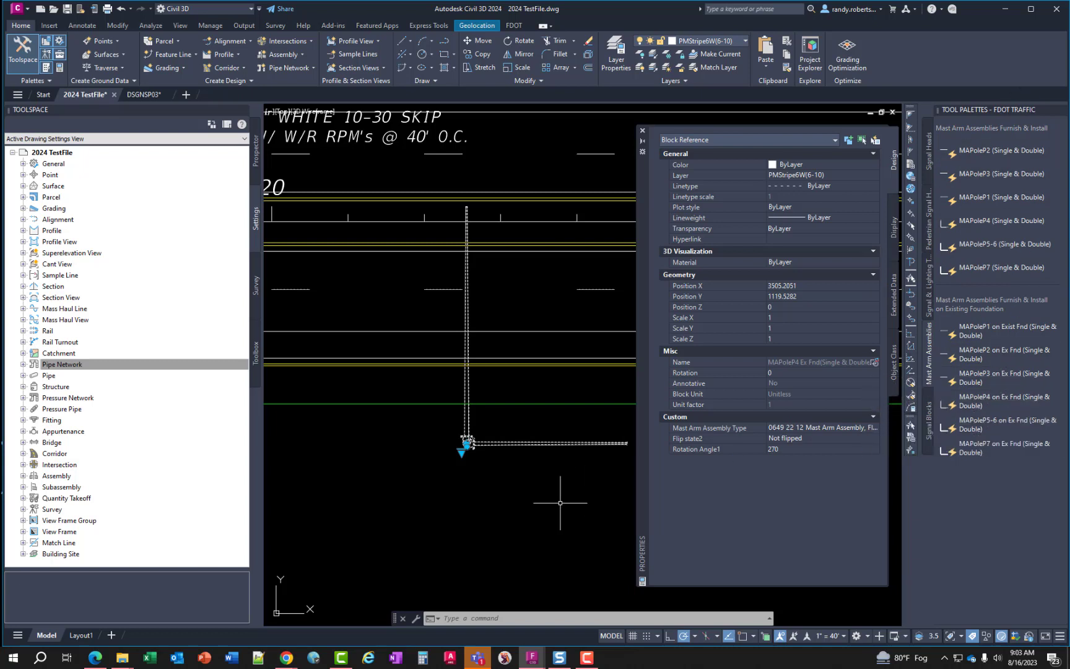
# Rotate the shorter arm of the double mast arm assembly to a rotation angle of about 338 degrees and deselect the block.
pyautogui.scroll(3, 557, 471)
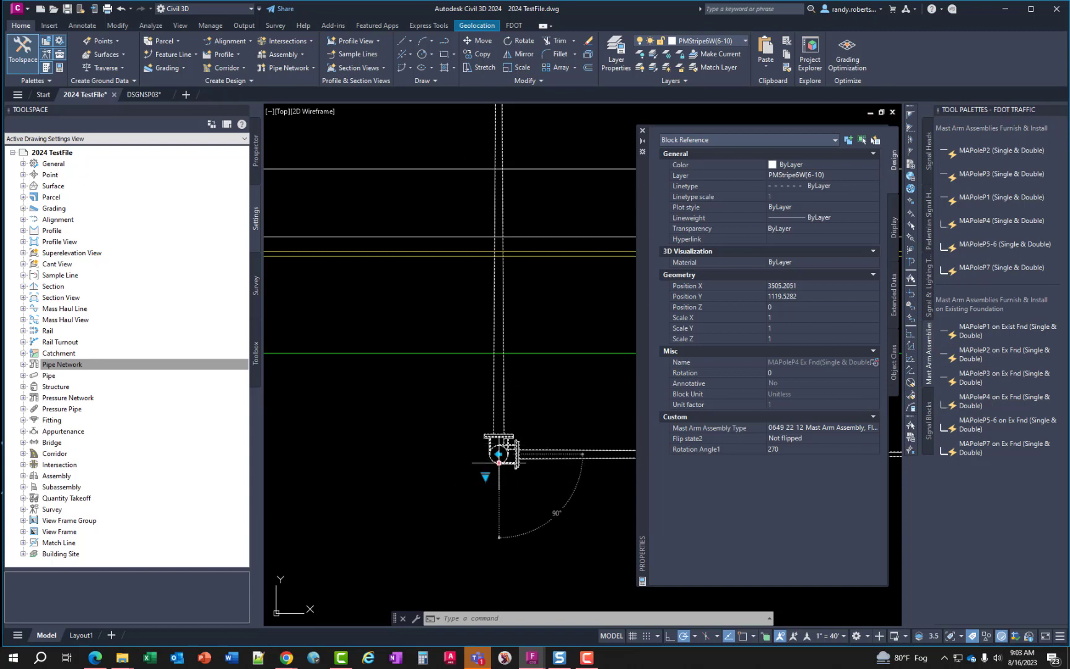
pyautogui.click(499, 462)
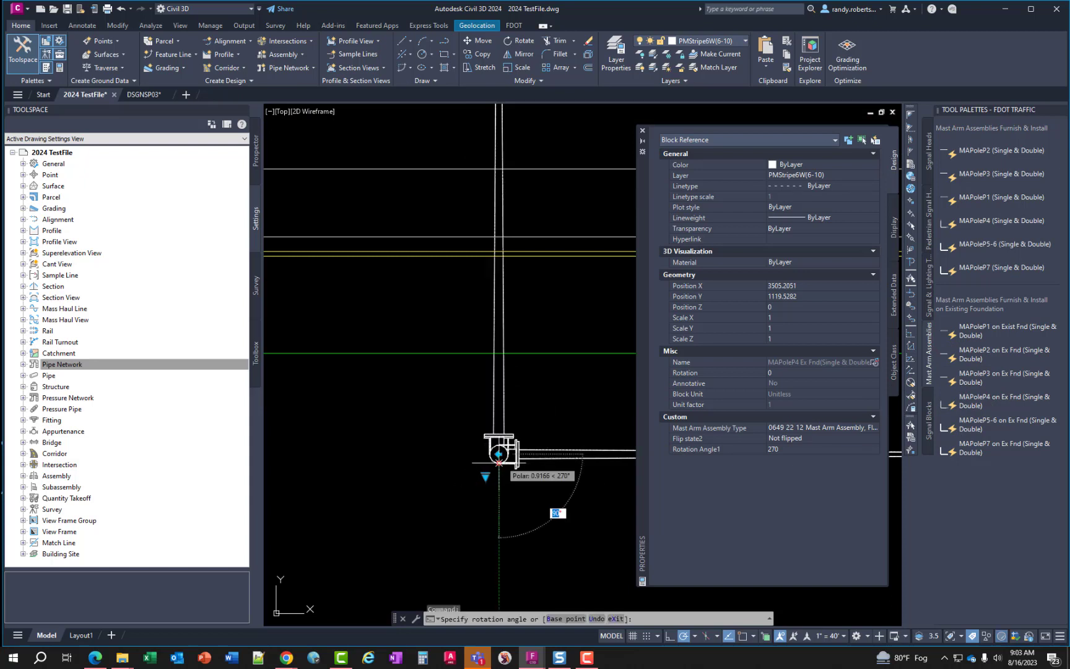
pyautogui.click(595, 493)
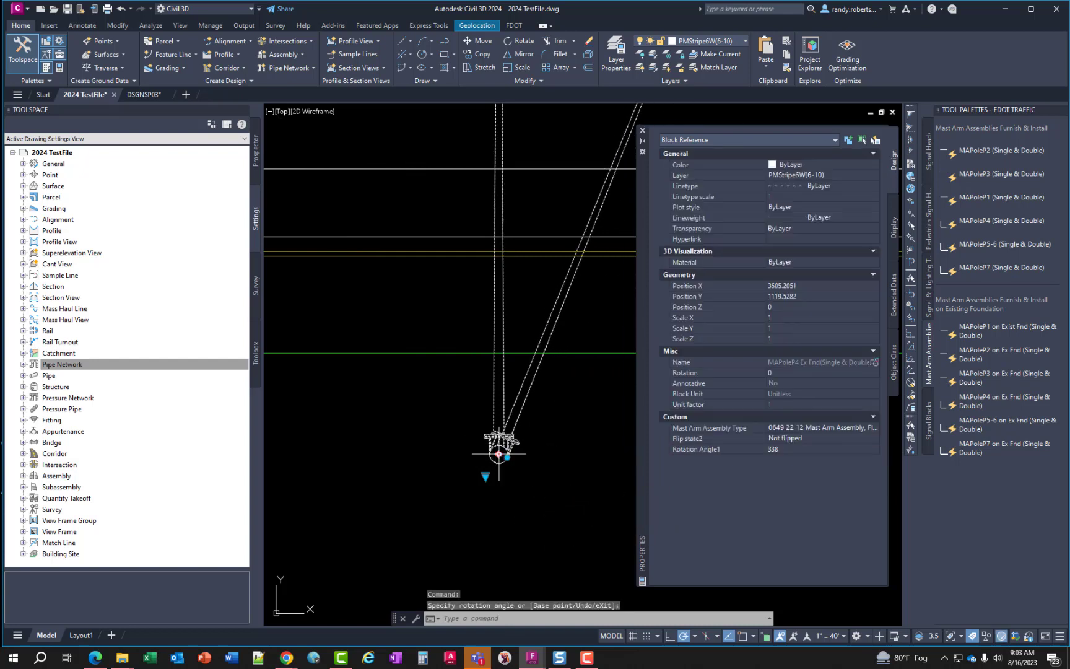
pyautogui.click(486, 476)
pyautogui.click(500, 454)
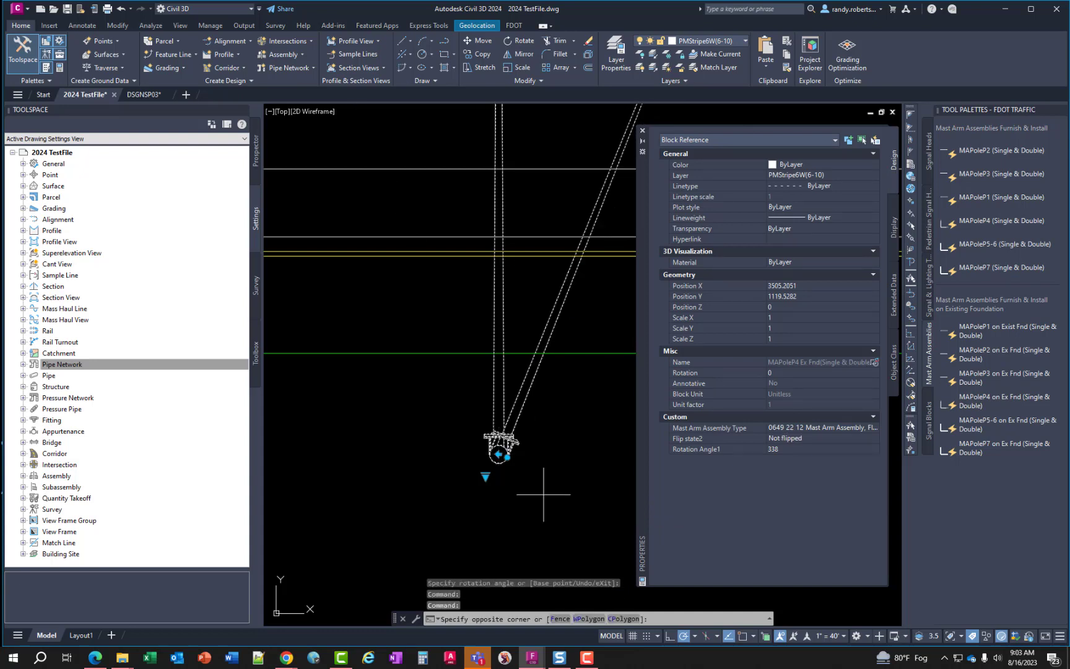
pyautogui.click(528, 478)
pyautogui.scroll(-5, 540, 473)
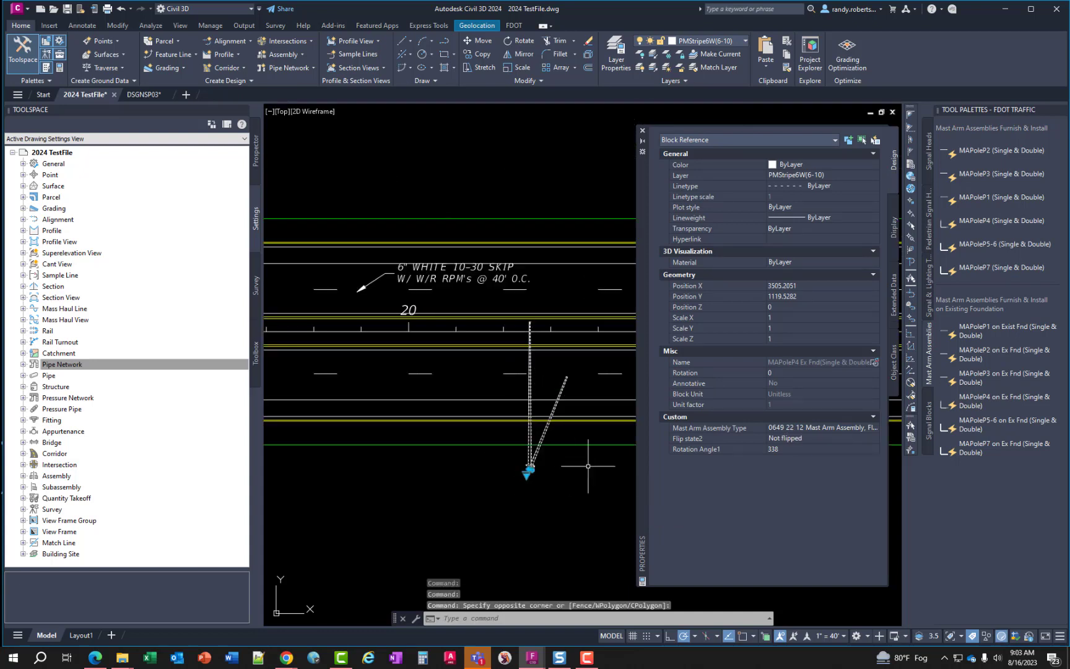
pyautogui.scroll(-2, 473, 377)
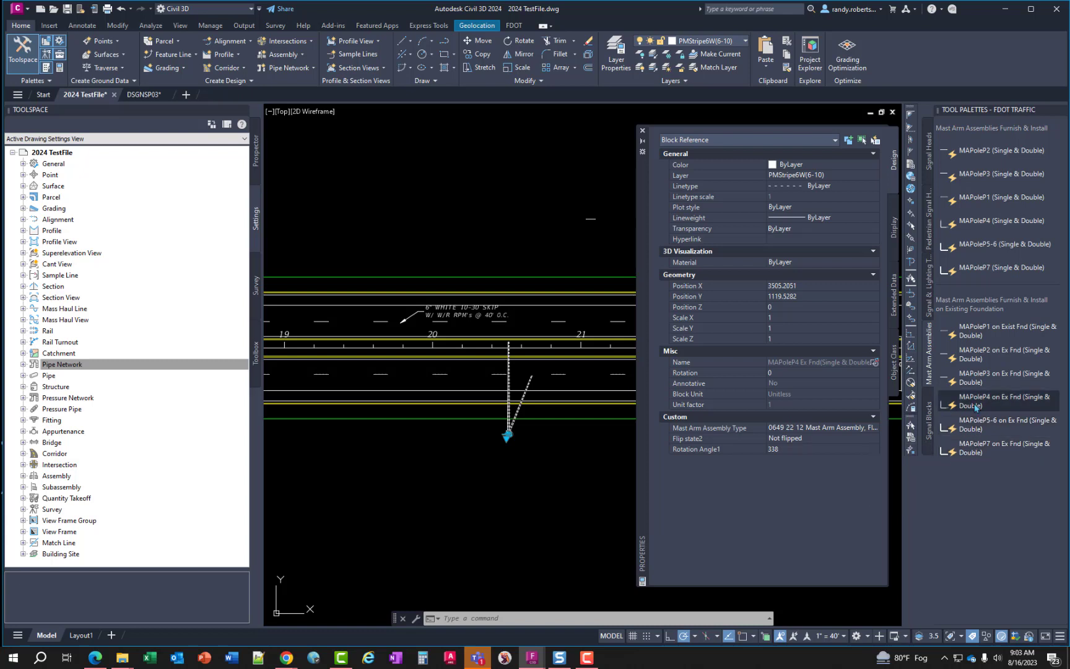
pyautogui.press('Escape')
pyautogui.press('Escape')
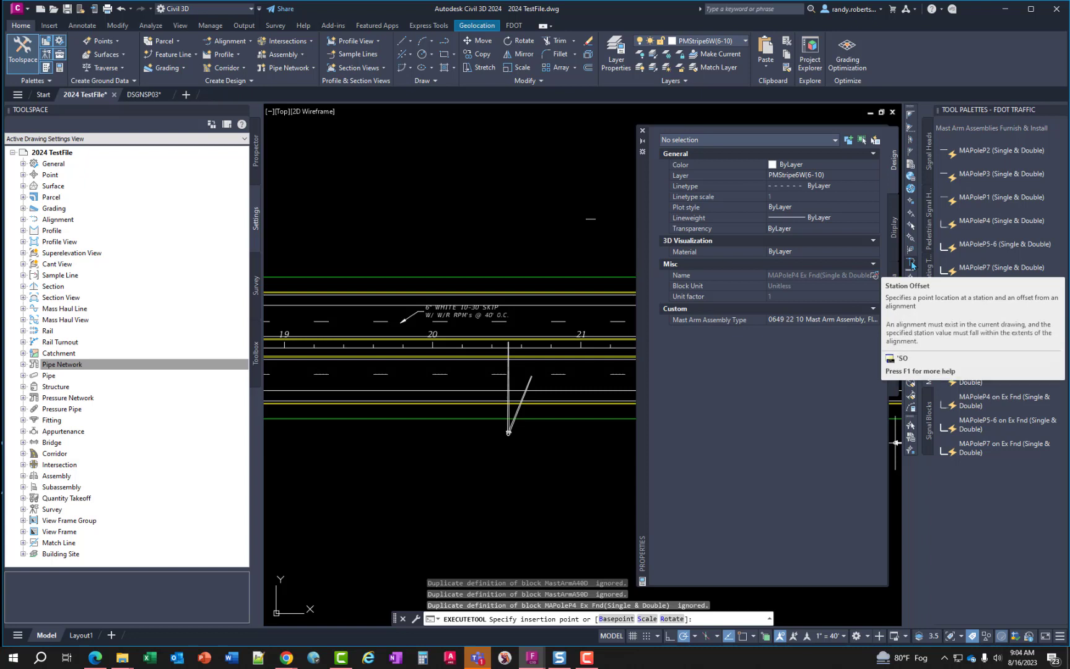
# Insert another MAPoleP4 on Ex Fnd (Single & Double) by station offset from alignment SR61, at station 14+50 and offset -70.
pyautogui.click(911, 264)
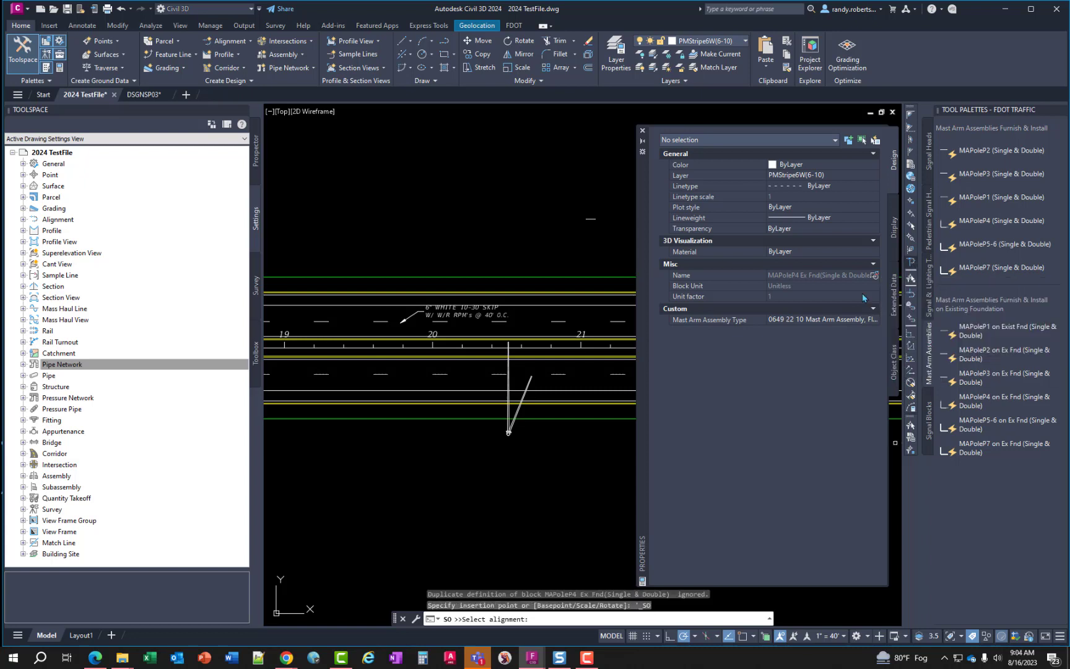
pyautogui.click(441, 431)
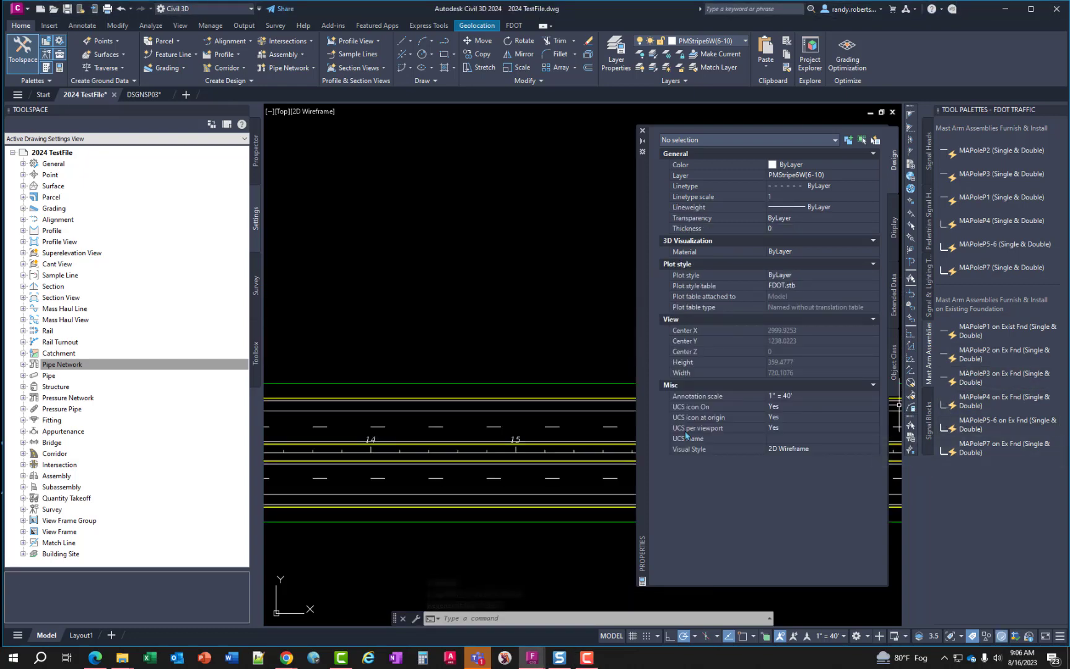
pyautogui.click(966, 397)
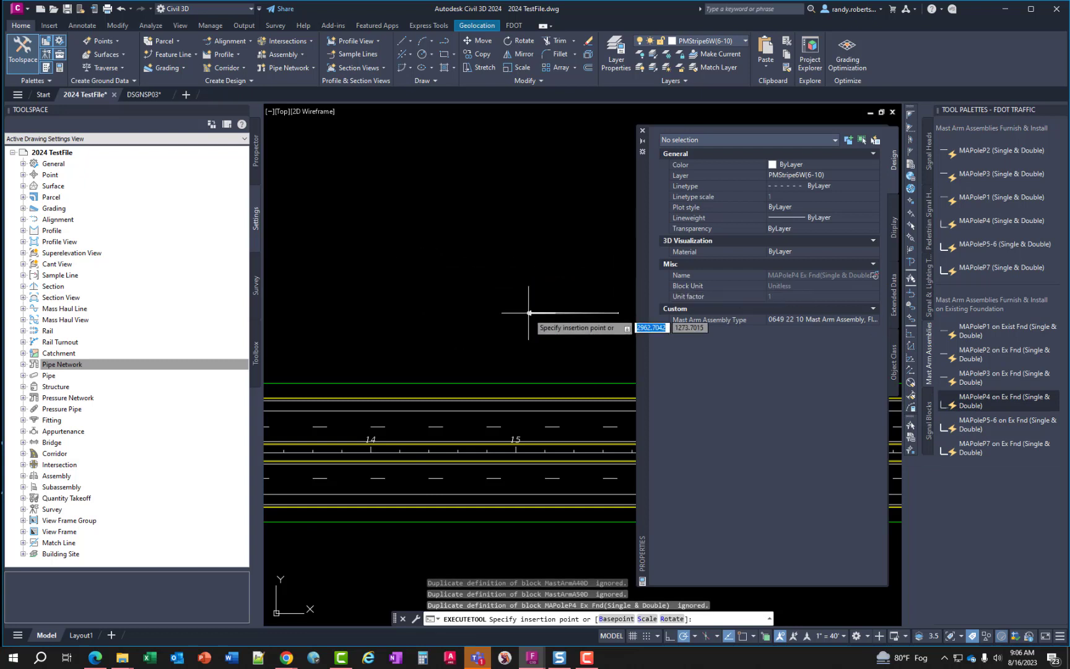
pyautogui.click(911, 264)
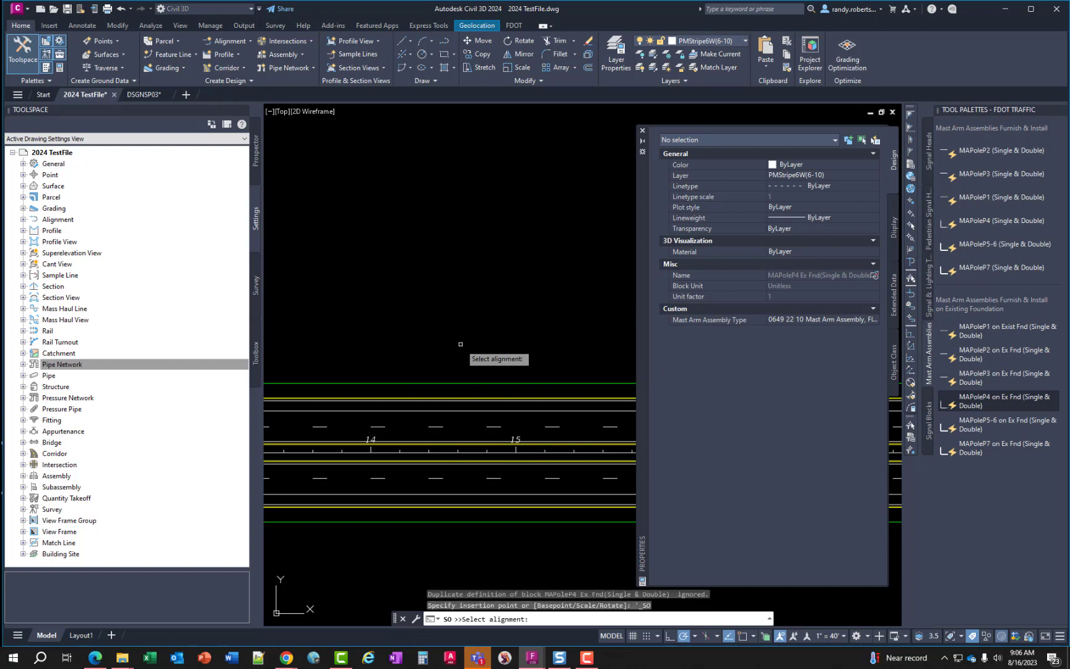
pyautogui.click(444, 451)
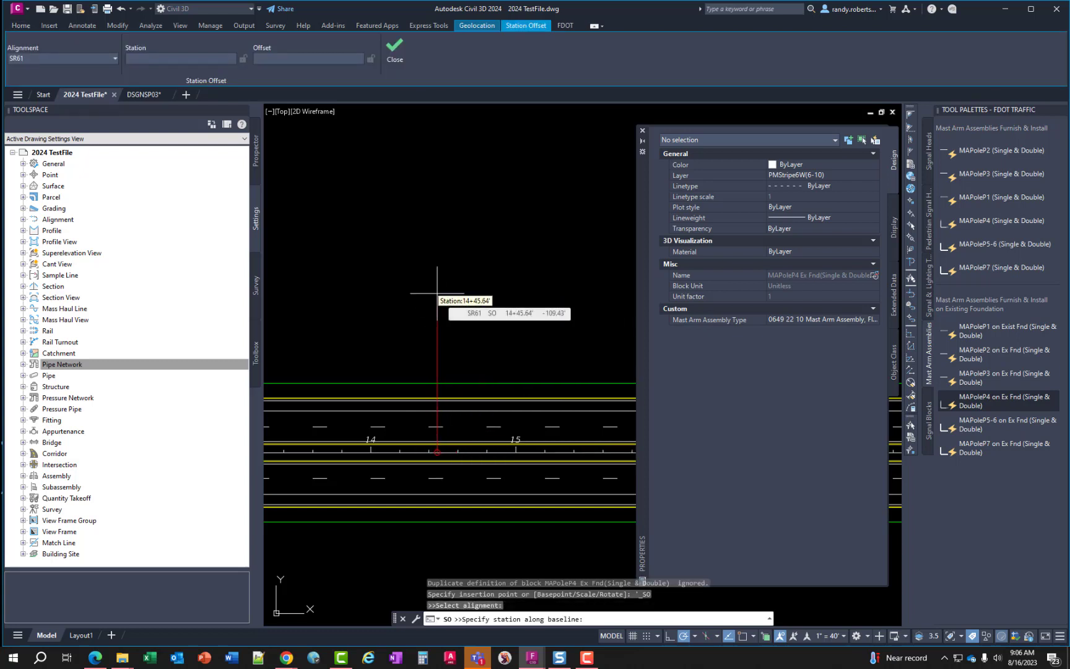
pyautogui.write('14+50')
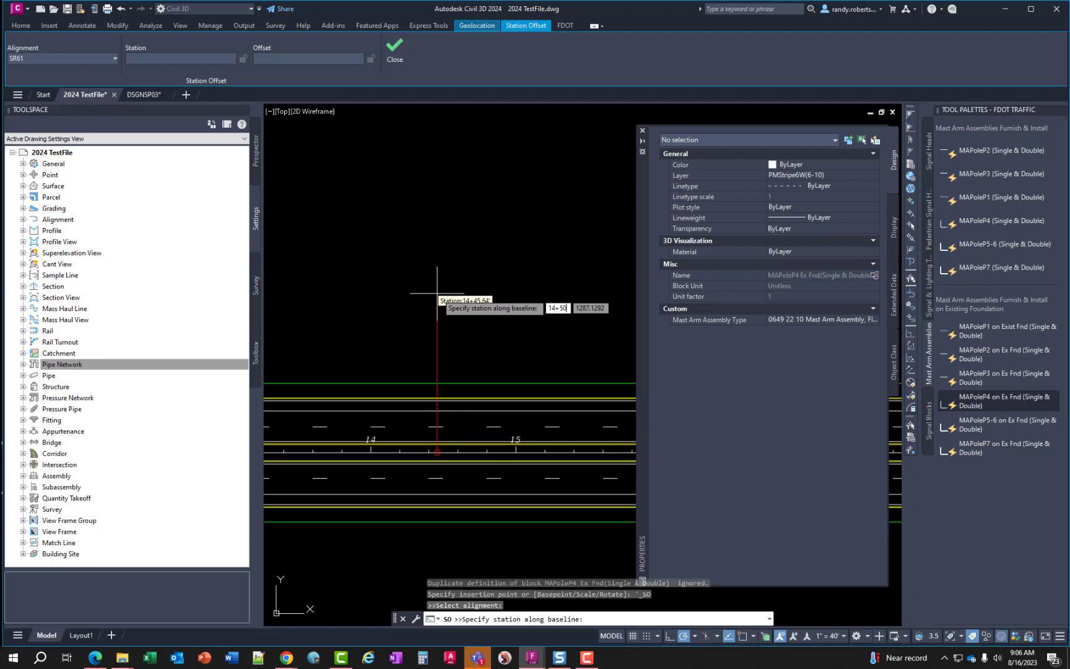
pyautogui.press('Return')
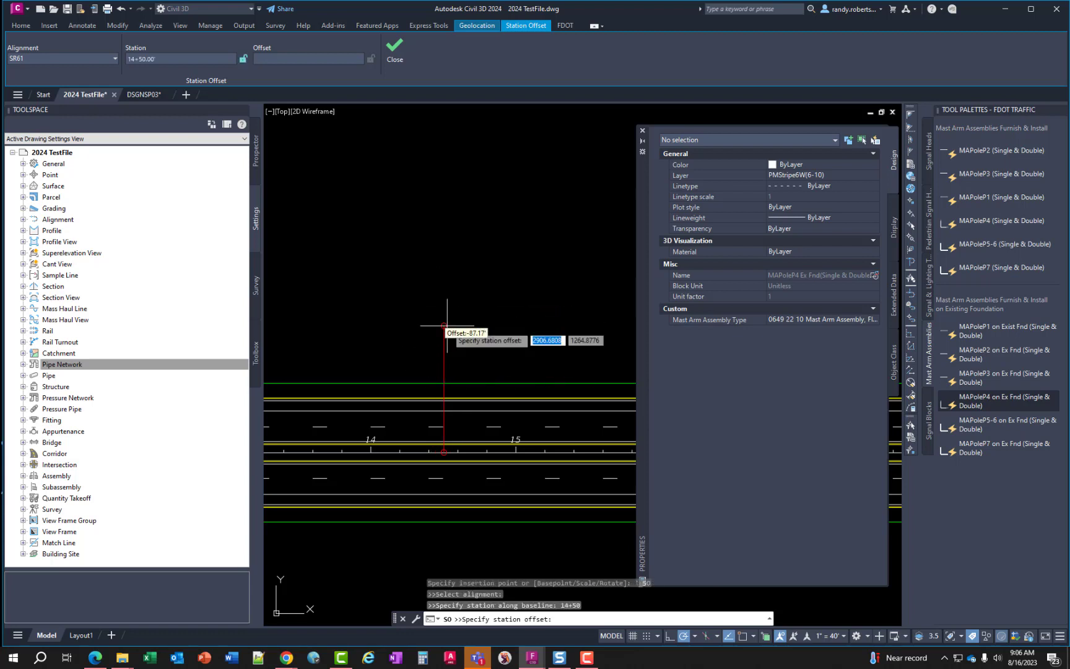
pyautogui.moveTo(445, 347)
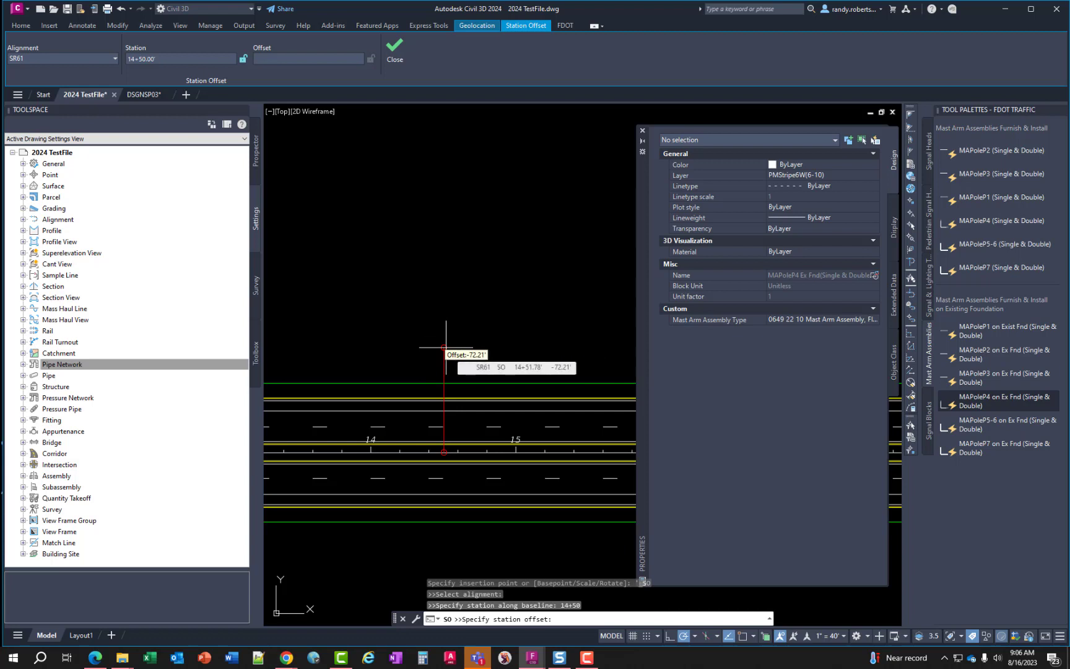
pyautogui.write('-7')
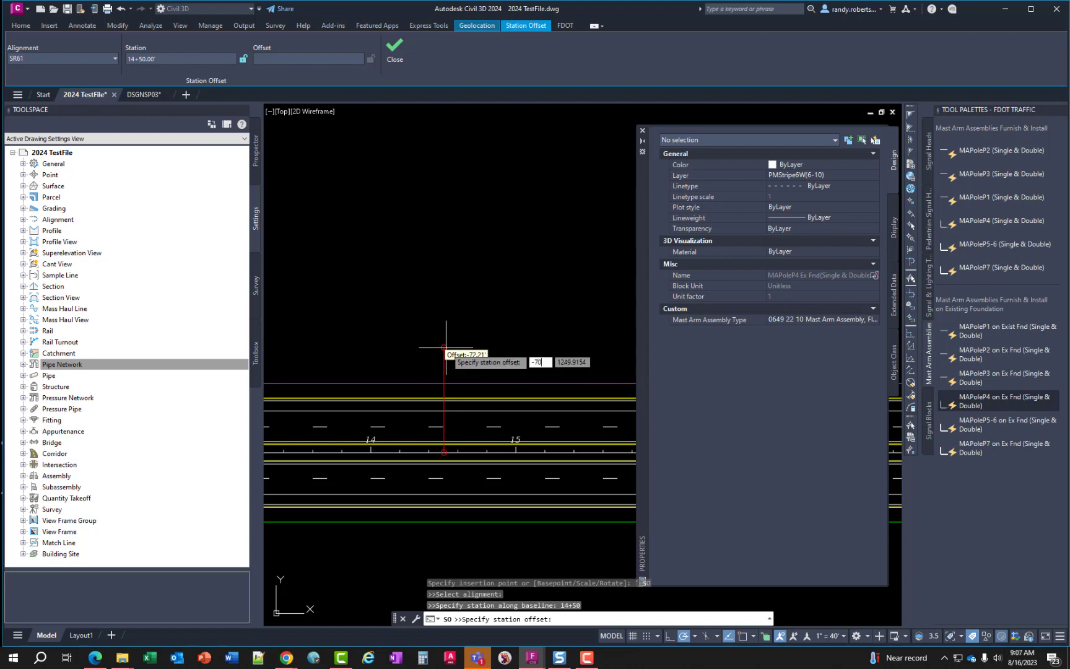
pyautogui.write('0')
pyautogui.press('Return')
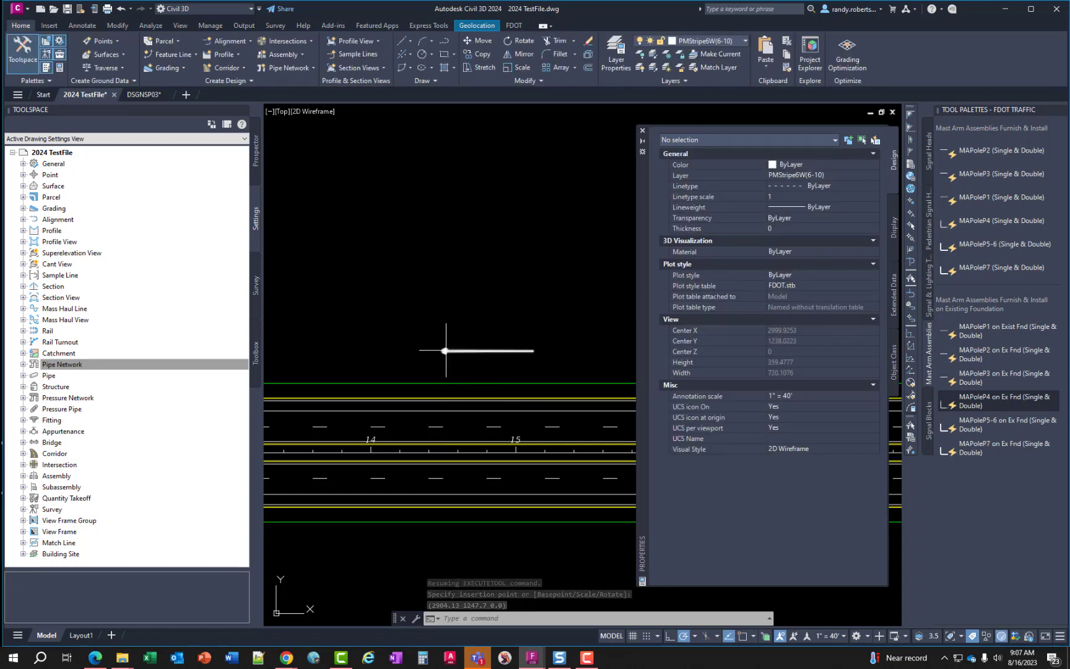
# Examine the assembly type options of the mast arm at station 14+50, keep its type, and deselect it.
pyautogui.scroll(5, 445, 351)
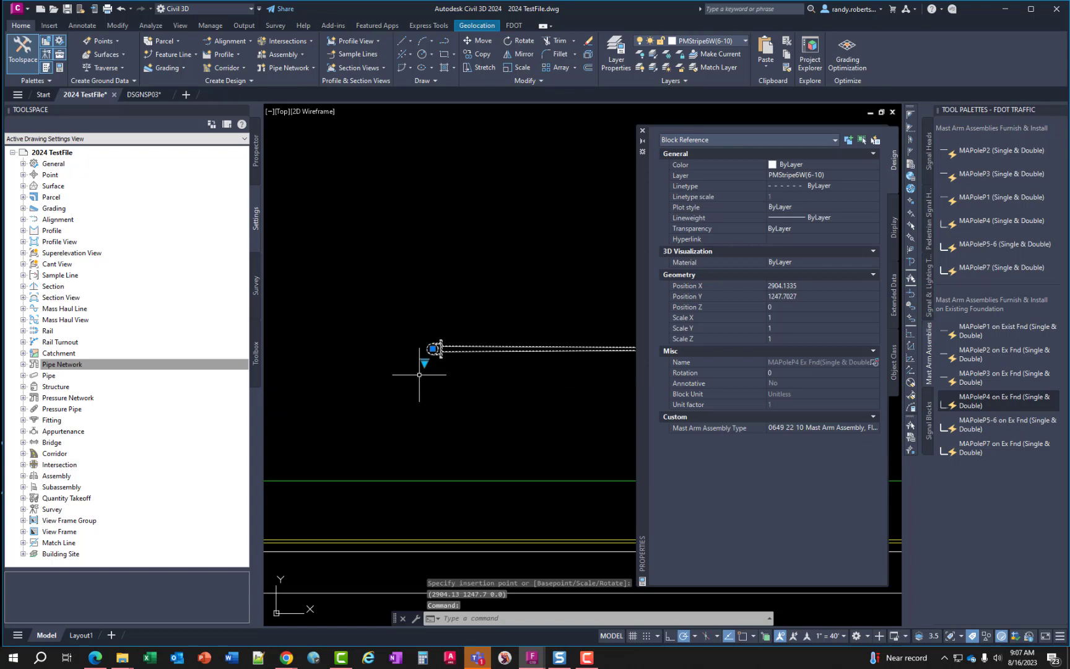
pyautogui.click(424, 363)
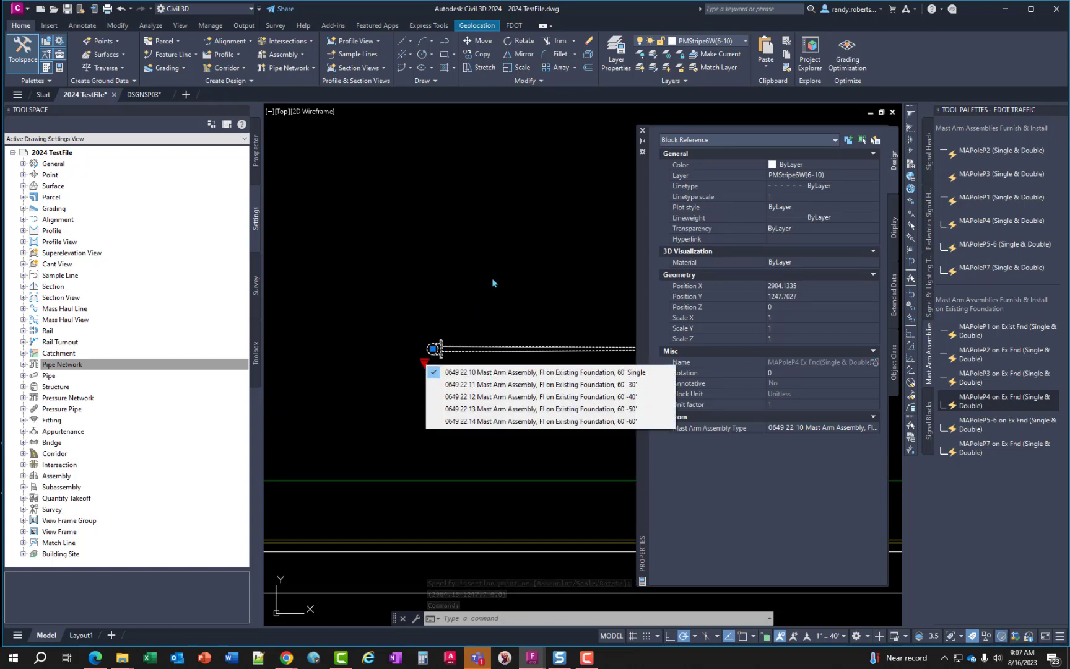
pyautogui.click(437, 289)
pyautogui.press('Escape')
pyautogui.press('Escape')
pyautogui.scroll(-2, 456, 366)
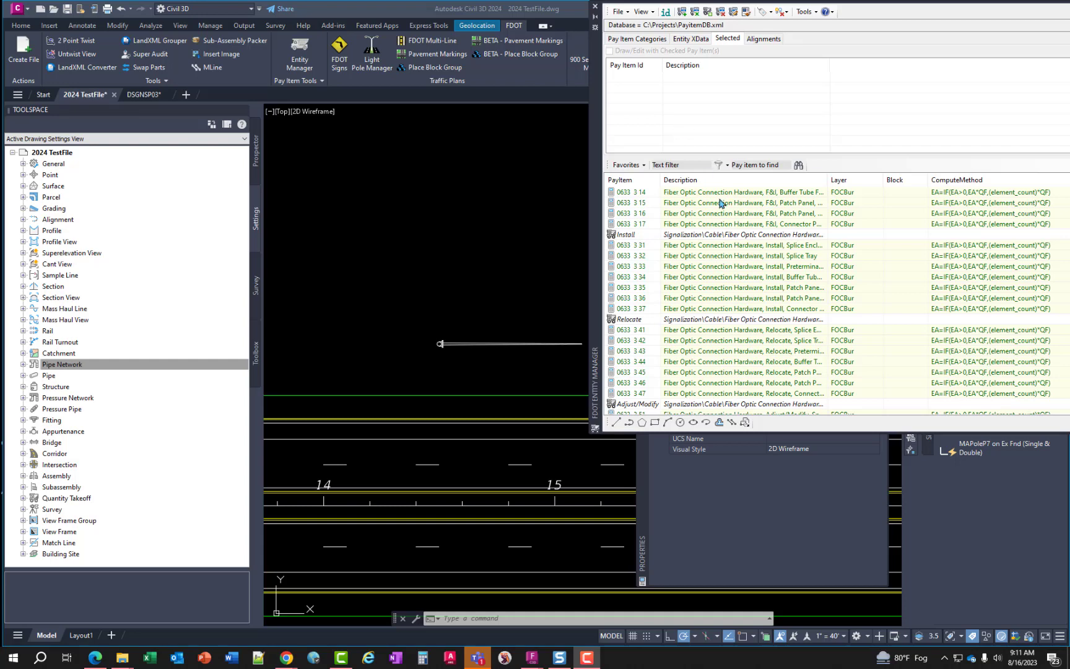
# Add pay item 0635 2 11, Pull & Splice Box, F&I, 13" x 24" Cover Size, to the selected pay items.
pyautogui.scroll(-15, 656, 316)
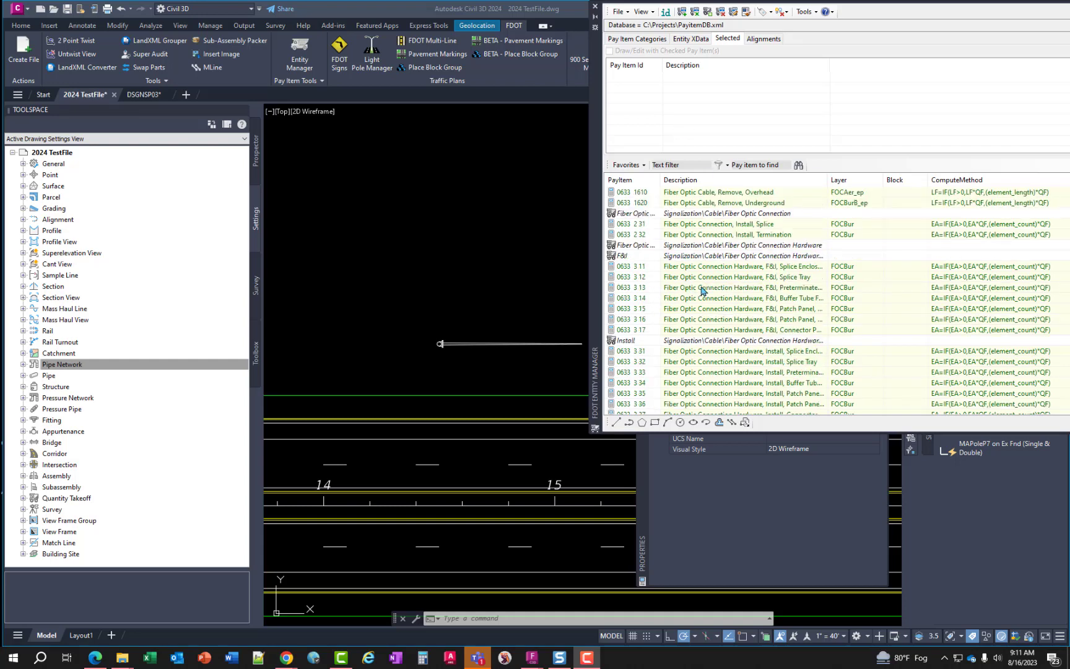
pyautogui.scroll(-2, 703, 293)
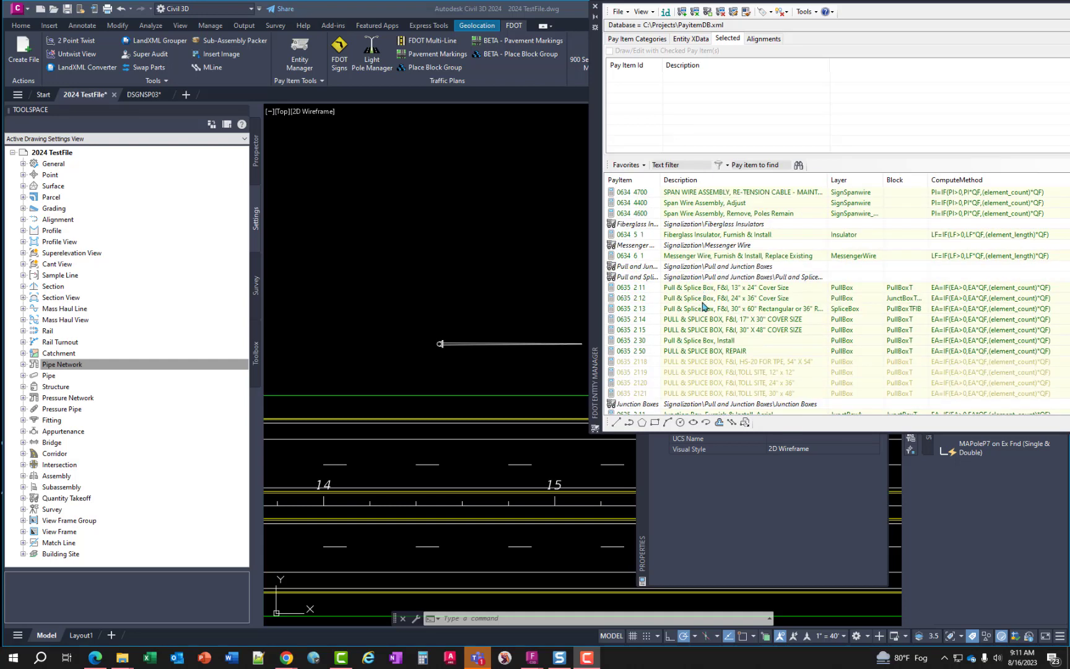
pyautogui.rightClick(708, 290)
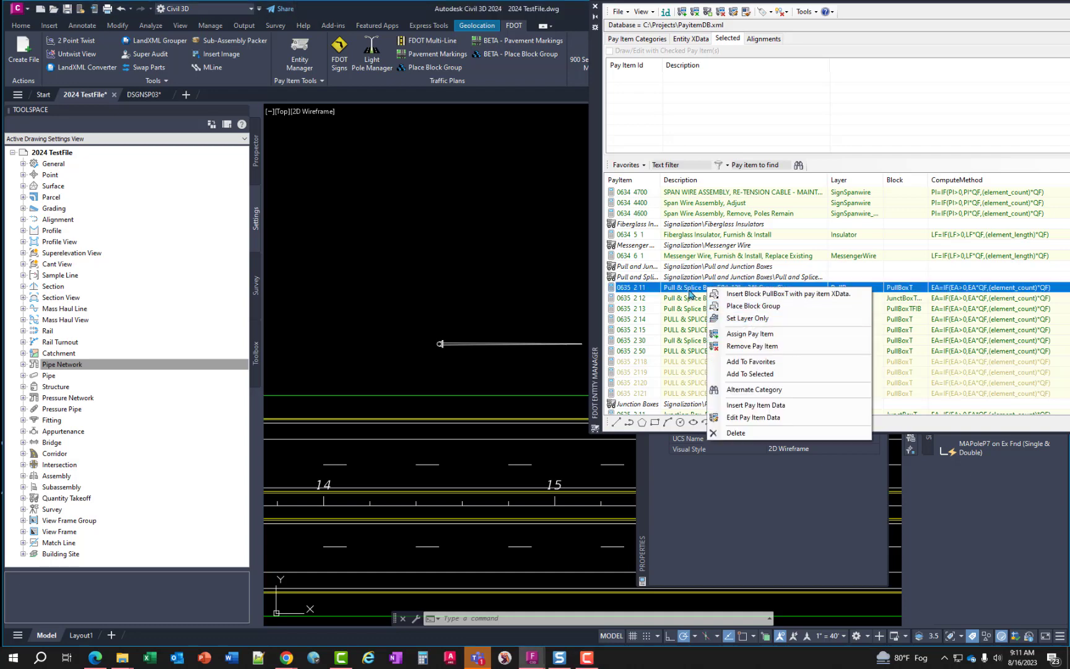
pyautogui.click(746, 375)
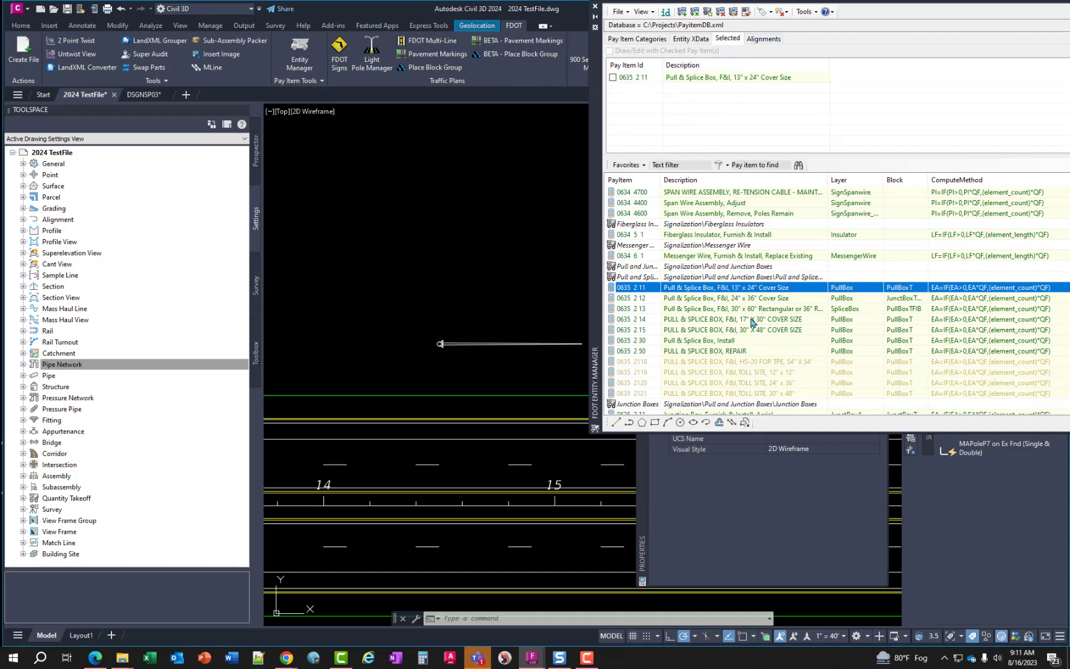
# Add pay item 0633 3 31, Fiber Optic Connection Hardware, Install, Splice Enclosure, to the selected pay items.
pyautogui.scroll(10, 737, 348)
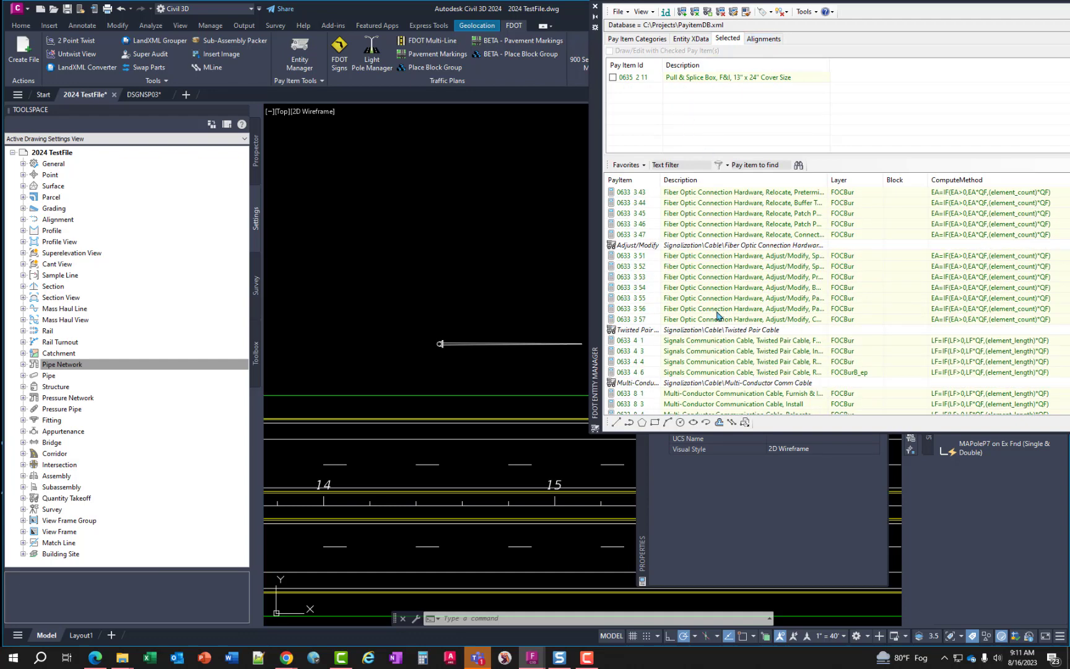
pyautogui.scroll(3, 728, 344)
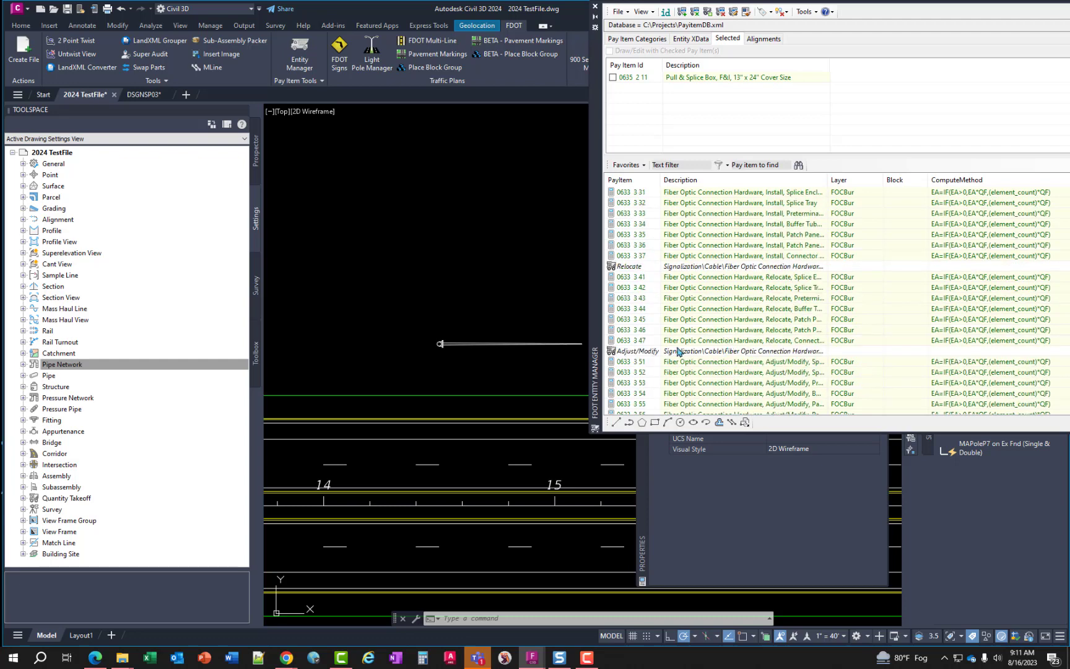
pyautogui.scroll(2, 719, 261)
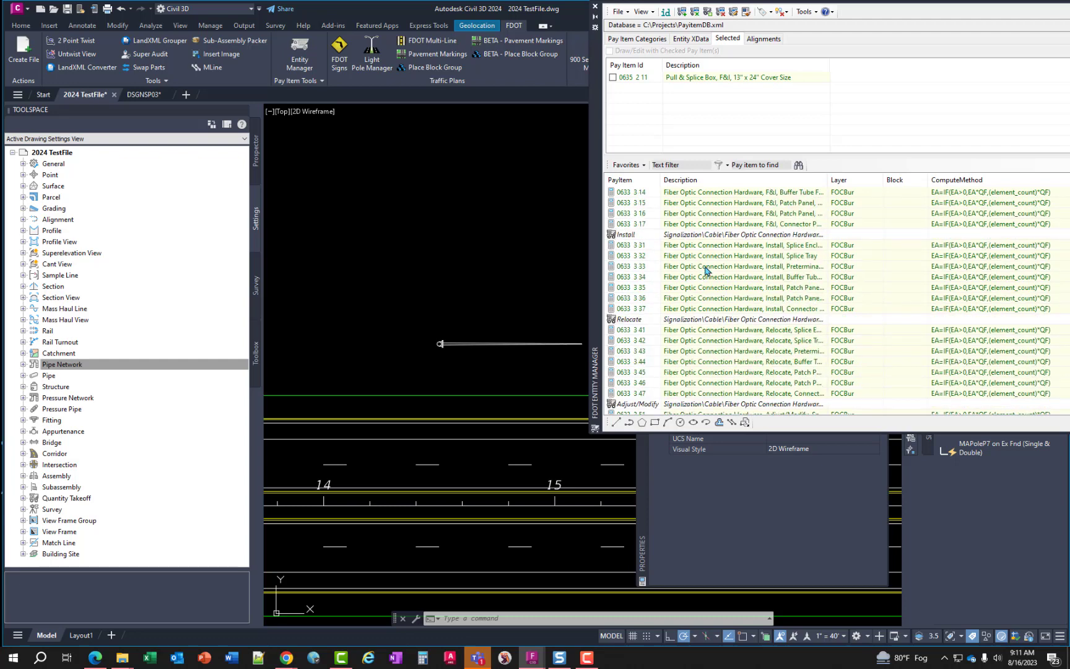
pyautogui.rightClick(717, 248)
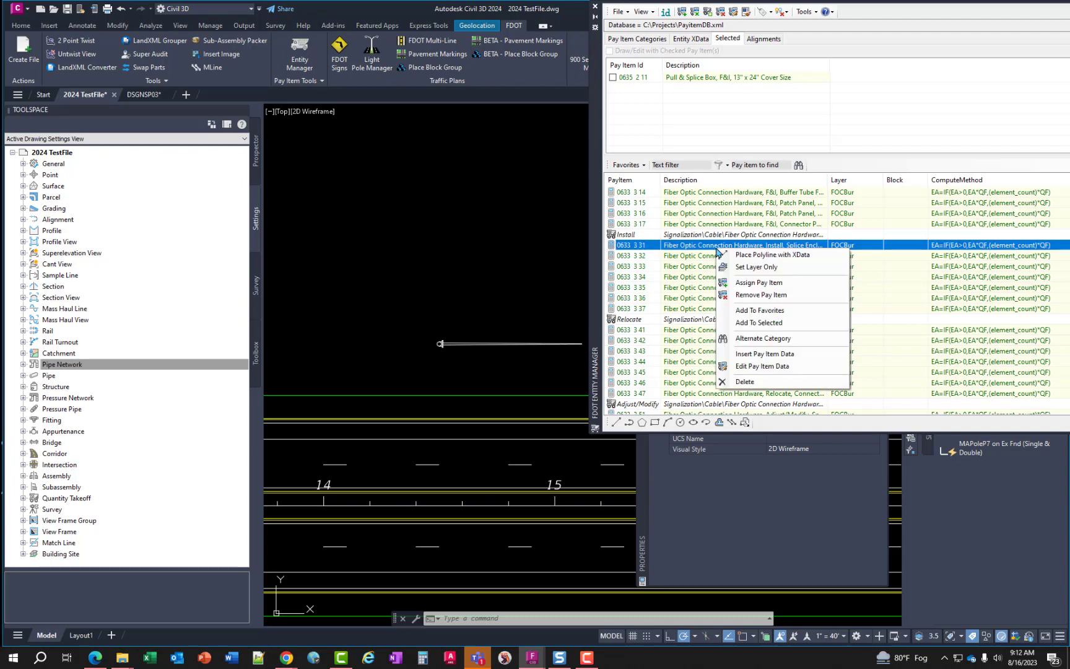
pyautogui.click(759, 323)
# Add pay item 0633 3 53, Fiber Optic Connection Hardware, Adjust/Modify, Preterminated Connector Assembly, to the selected pay items.
pyautogui.scroll(-5, 728, 366)
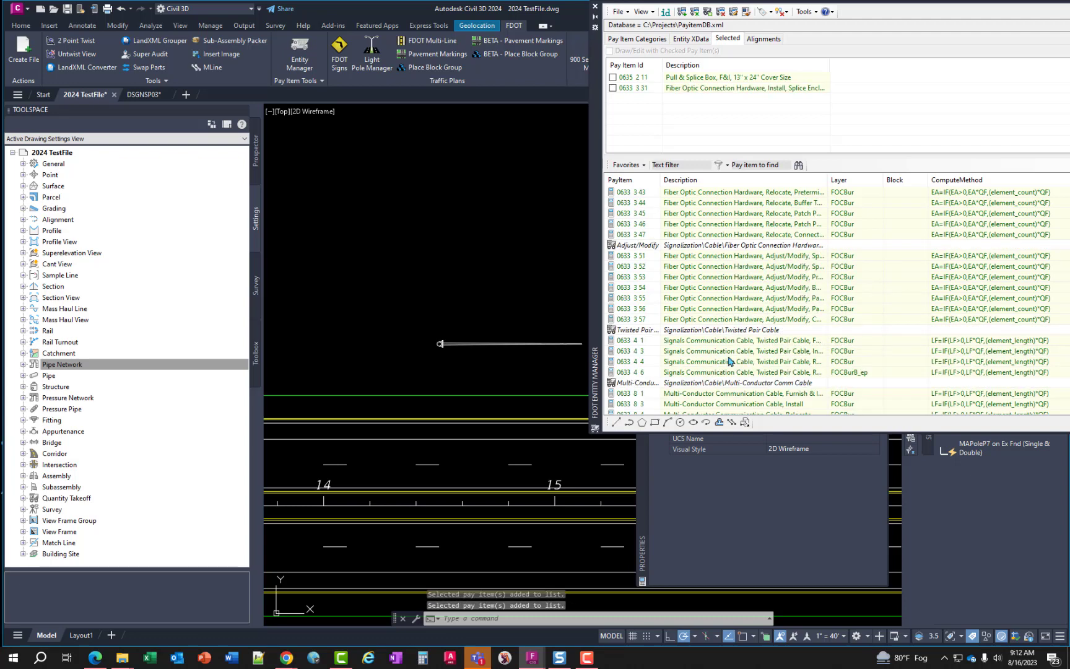
pyautogui.click(716, 276)
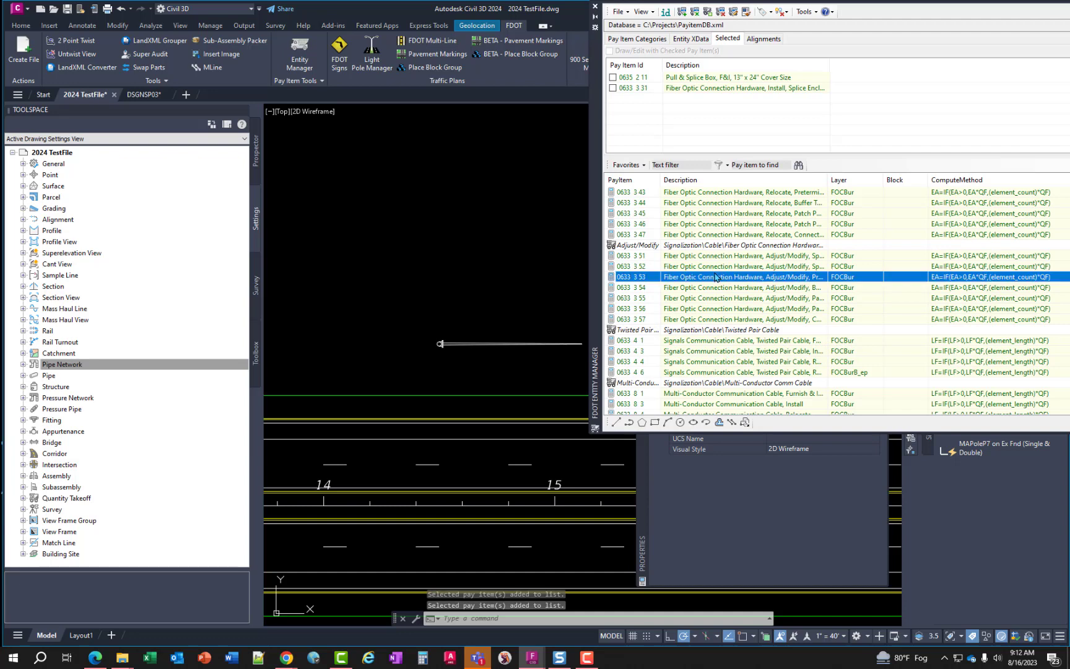
pyautogui.rightClick(716, 277)
pyautogui.click(752, 348)
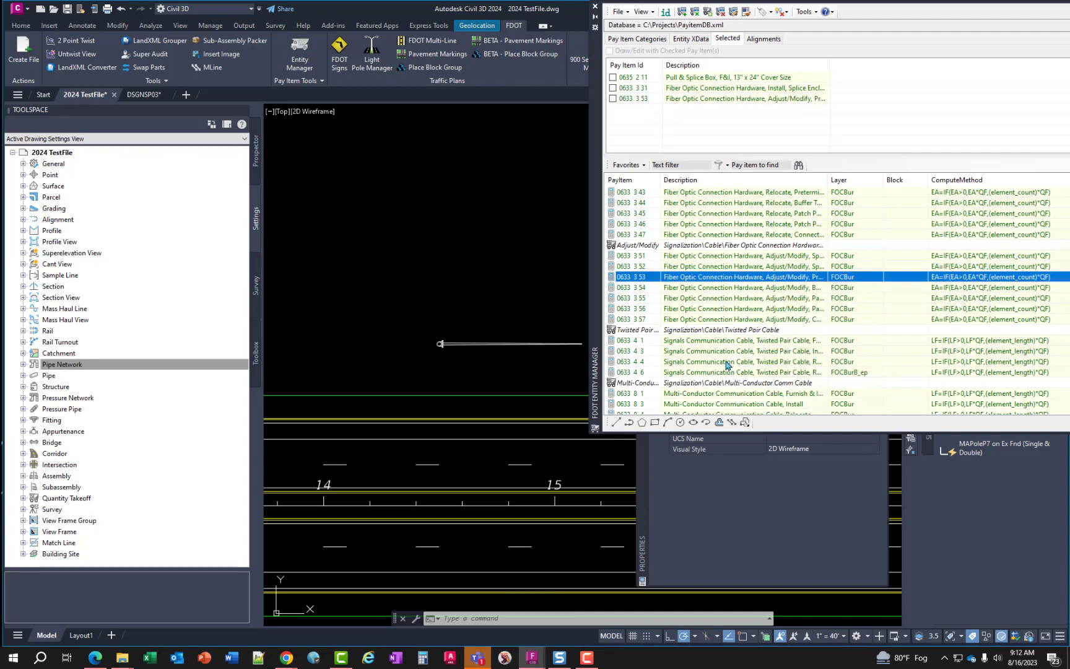
# Add pay item 0633 4 4, Signals Communication Cable, Twisted Pair Cable, Relocate, to the selected pay items.
pyautogui.rightClick(722, 361)
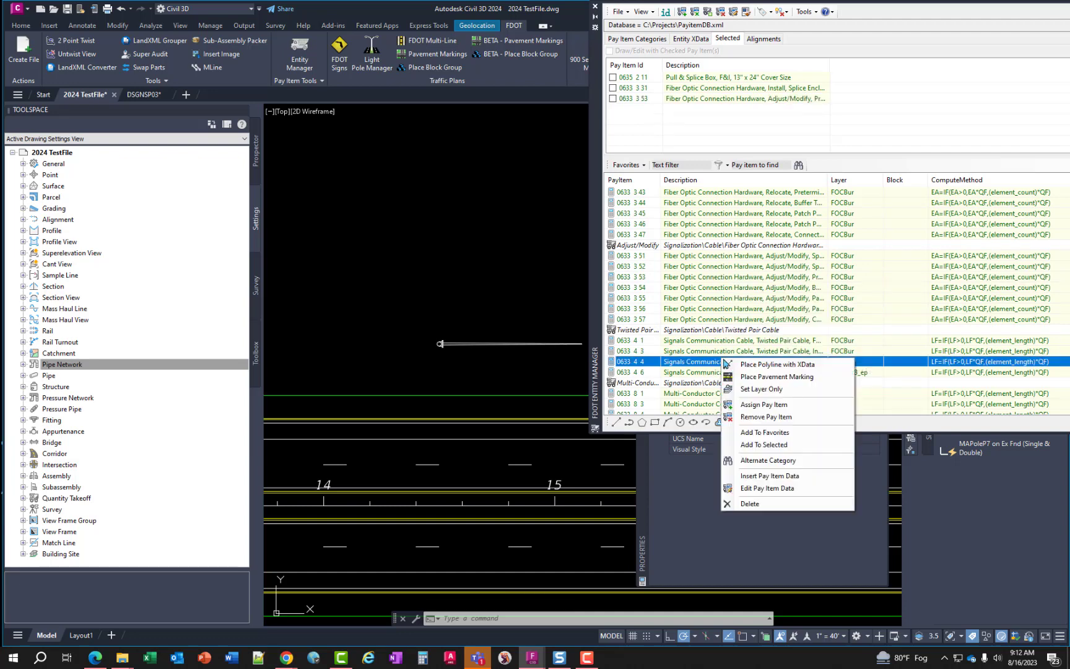
pyautogui.click(753, 445)
pyautogui.scroll(-7, 731, 358)
pyautogui.scroll(10, 728, 218)
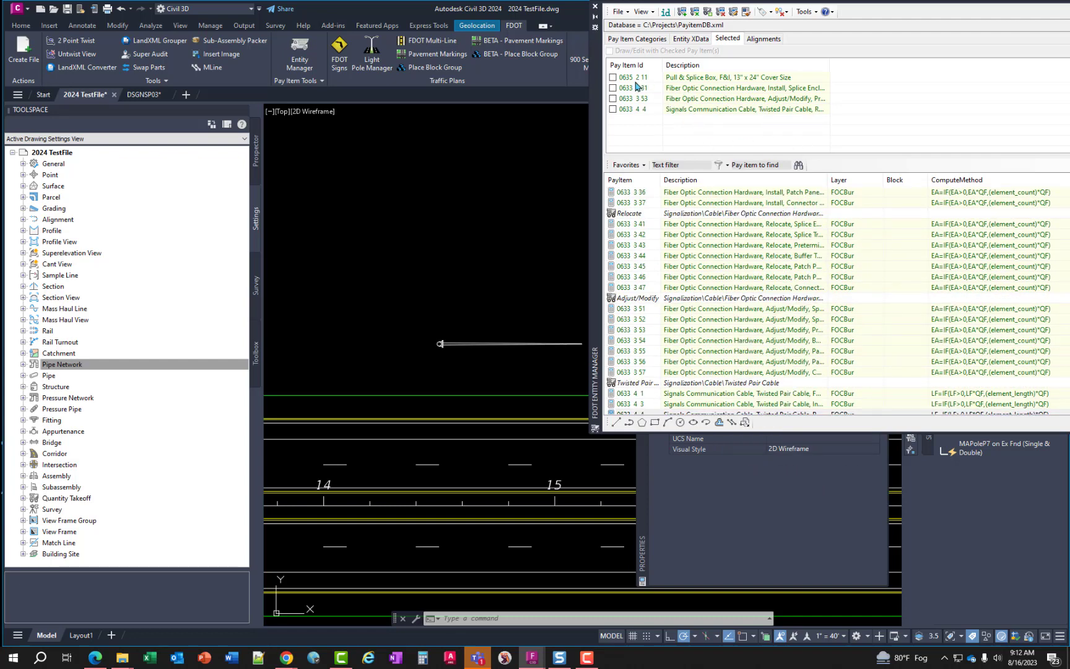
# Activate all four selected pay items (0635 2 11, 0633 3 31, 0633 3 53 and 0633 4 4) for drawing.
pyautogui.click(613, 77)
pyautogui.click(613, 88)
pyautogui.click(613, 109)
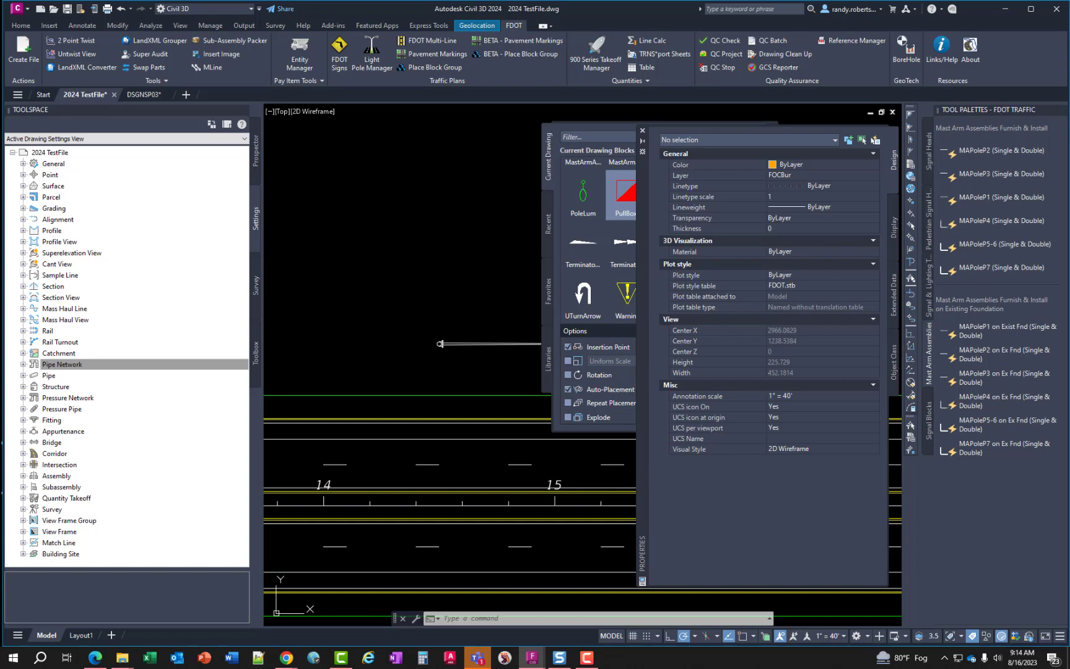
# Insert the PullBoxT block beside the road near station 14 at scale 1 and rotation 0, and inspect its attached pay items.
pyautogui.click(626, 192)
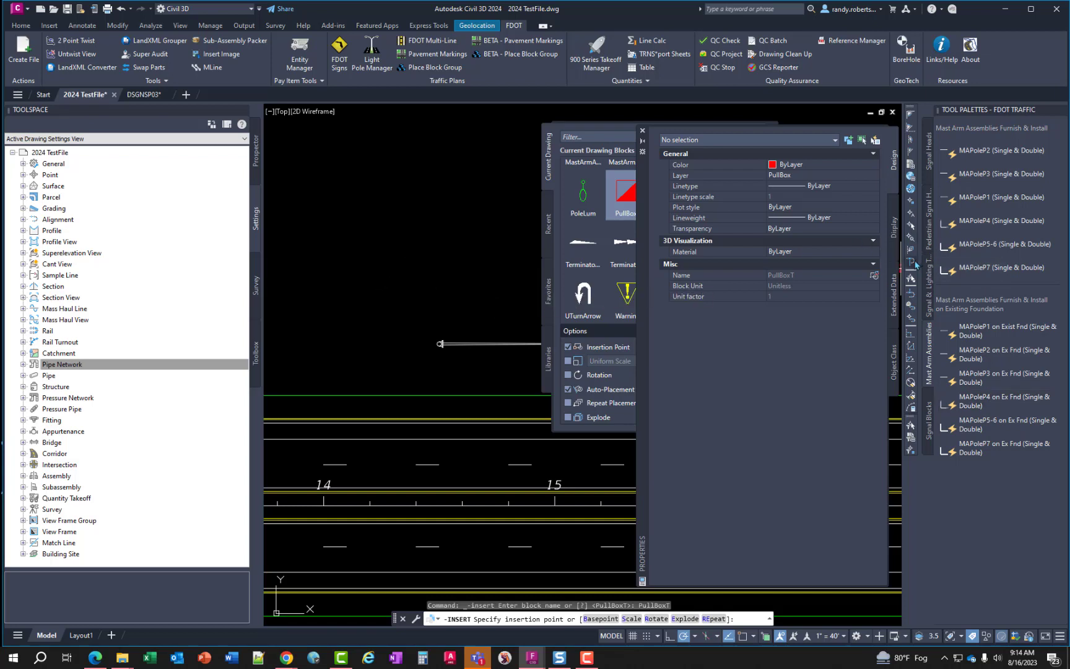
pyautogui.click(325, 361)
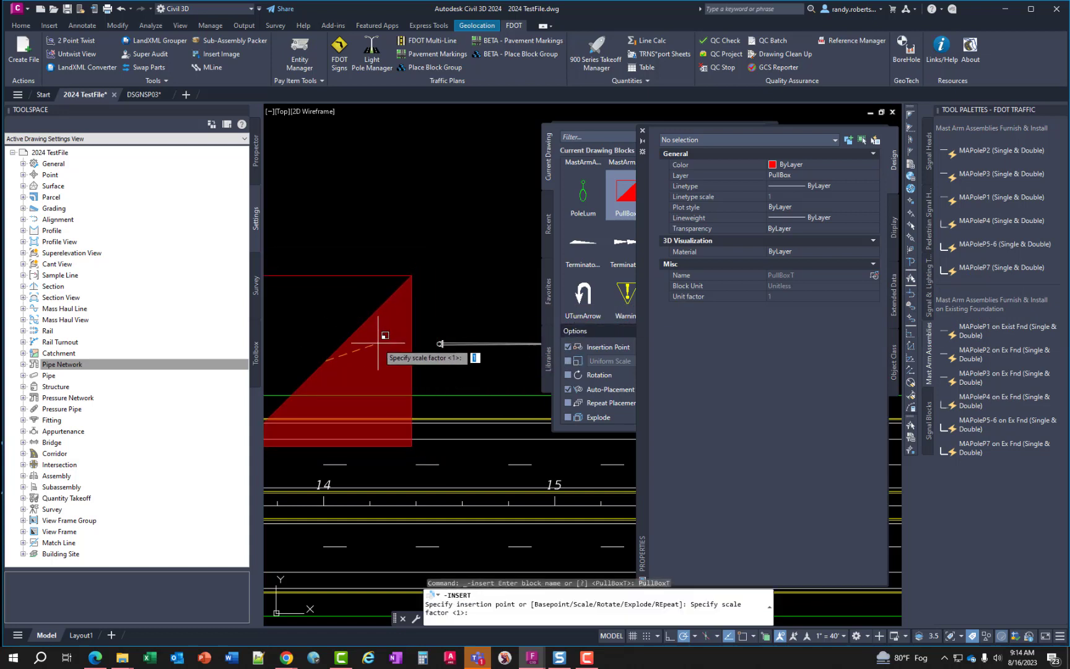
pyautogui.press('Return')
pyautogui.press('Return')
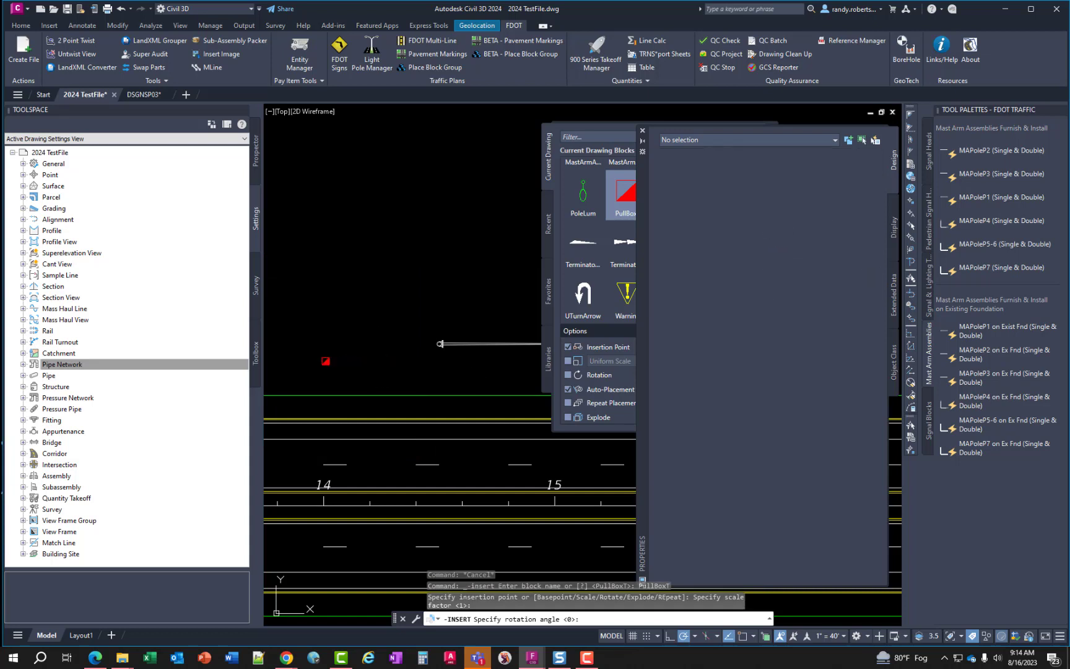
pyautogui.moveTo(323, 358)
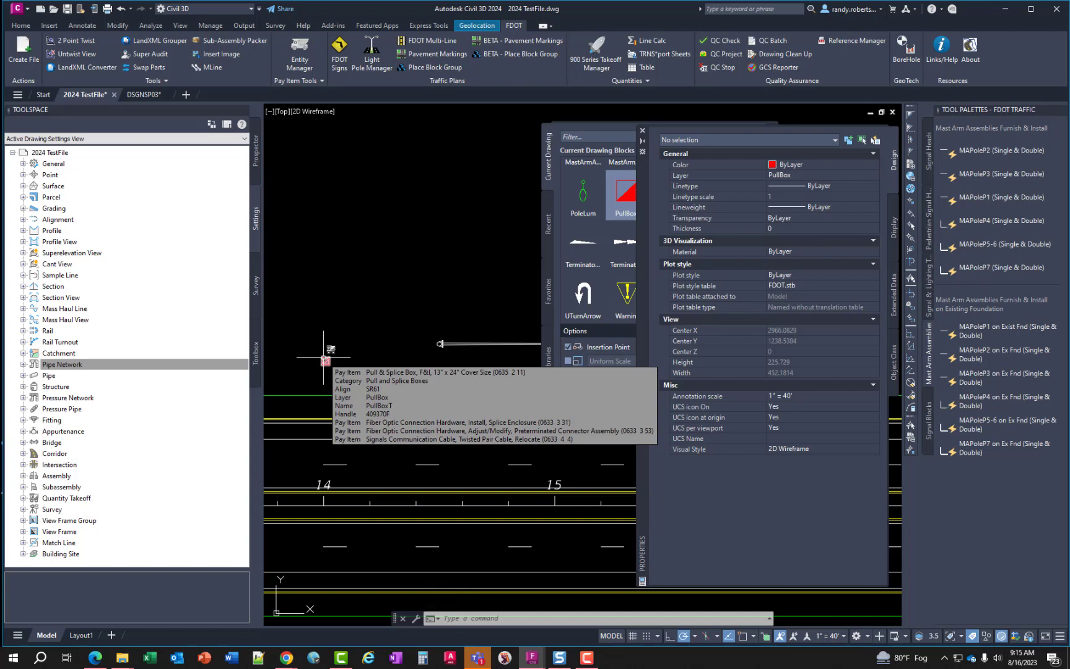
pyautogui.scroll(2, 323, 358)
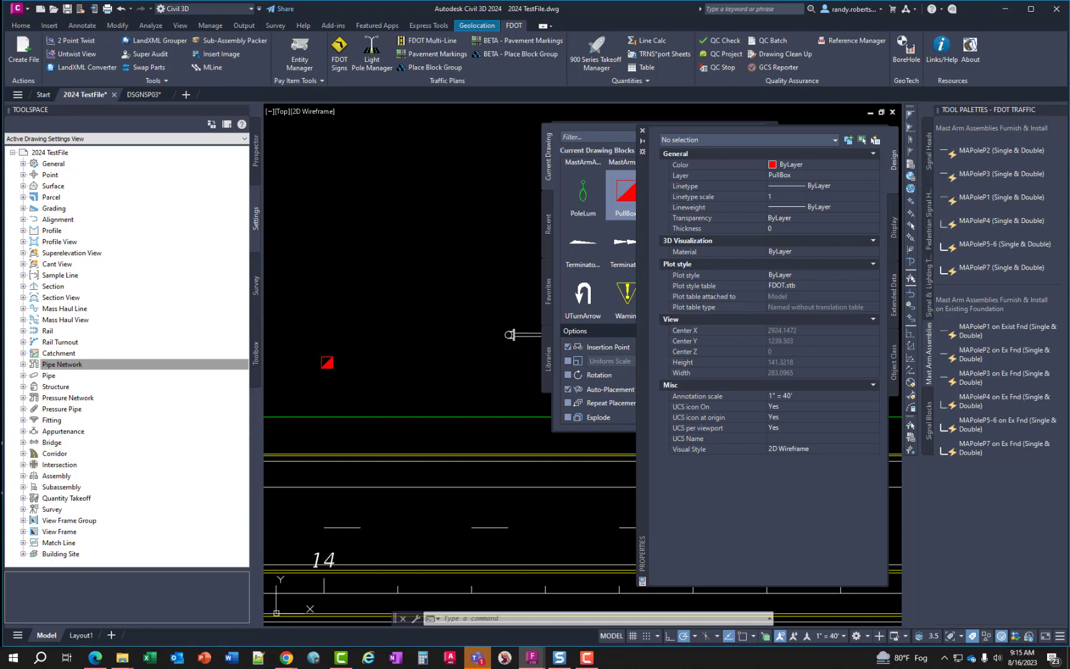
pyautogui.click(1003, 353)
pyautogui.moveTo(467, 284)
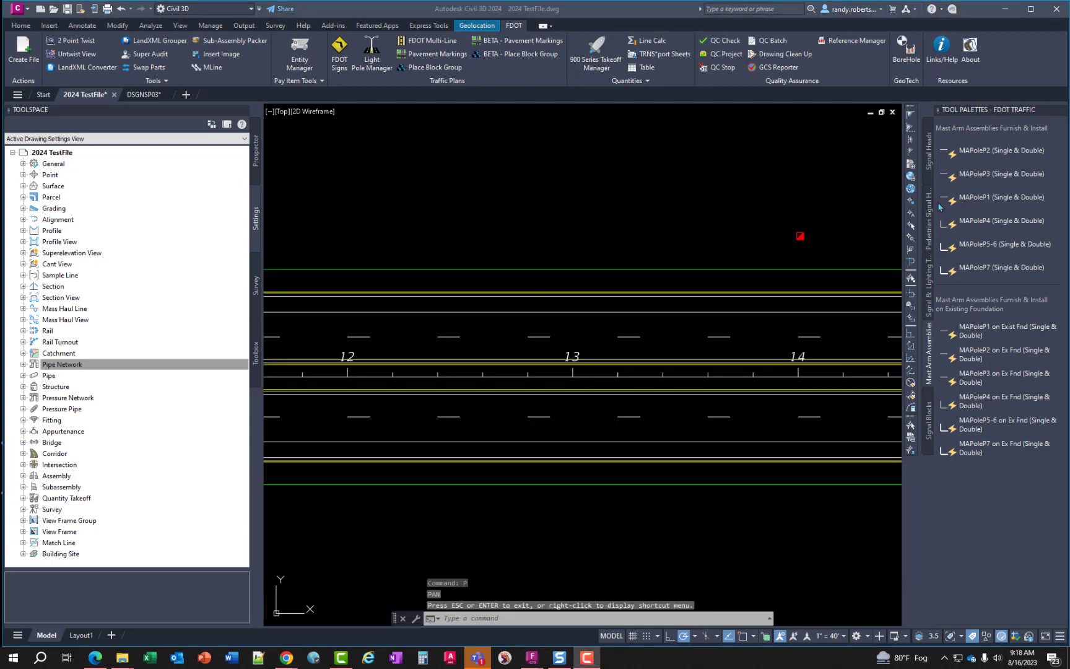
pyautogui.write('p')
pyautogui.press('Return')
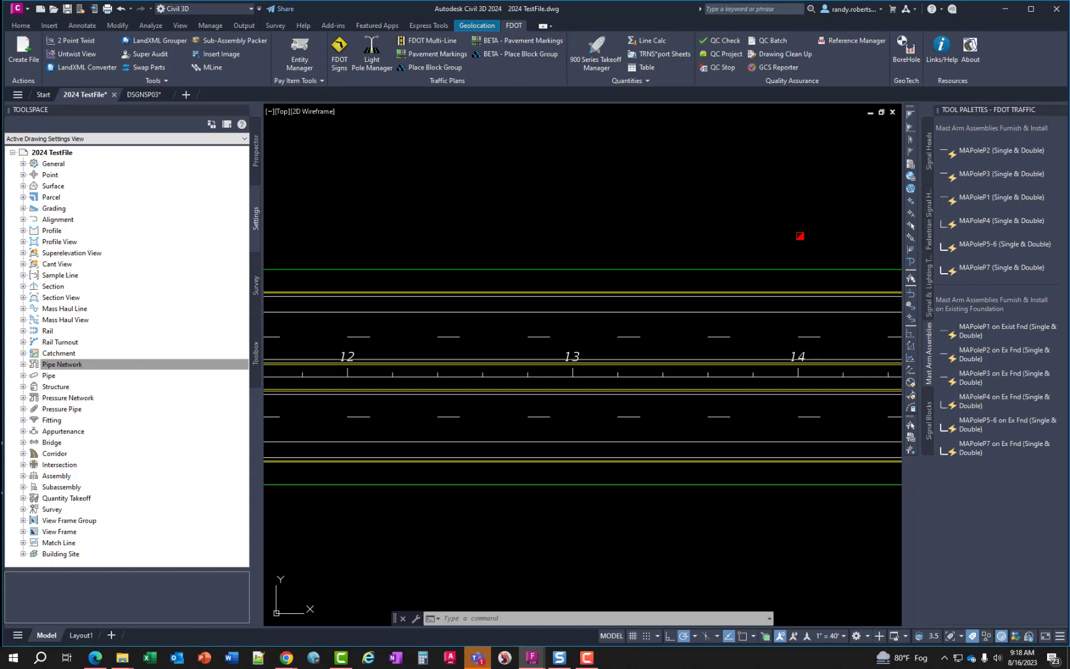
pyautogui.hotkey('ctrl', 'a')
pyautogui.moveTo(802, 237)
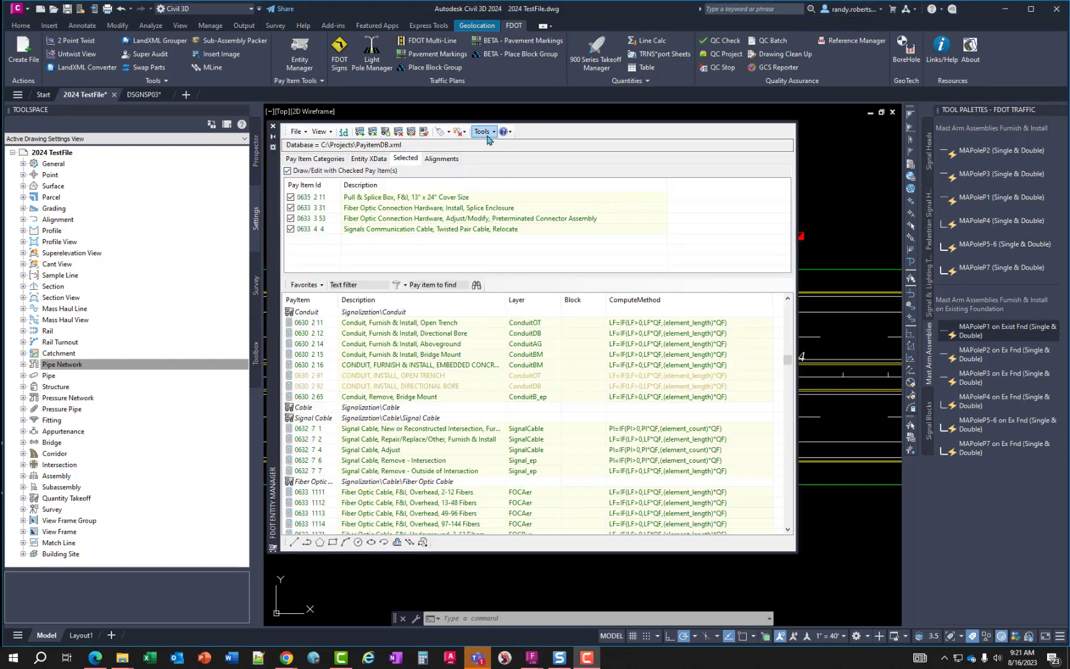
# Open the Entity Manager's application options and review the category selection, application settings and unit definitions.
pyautogui.click(510, 132)
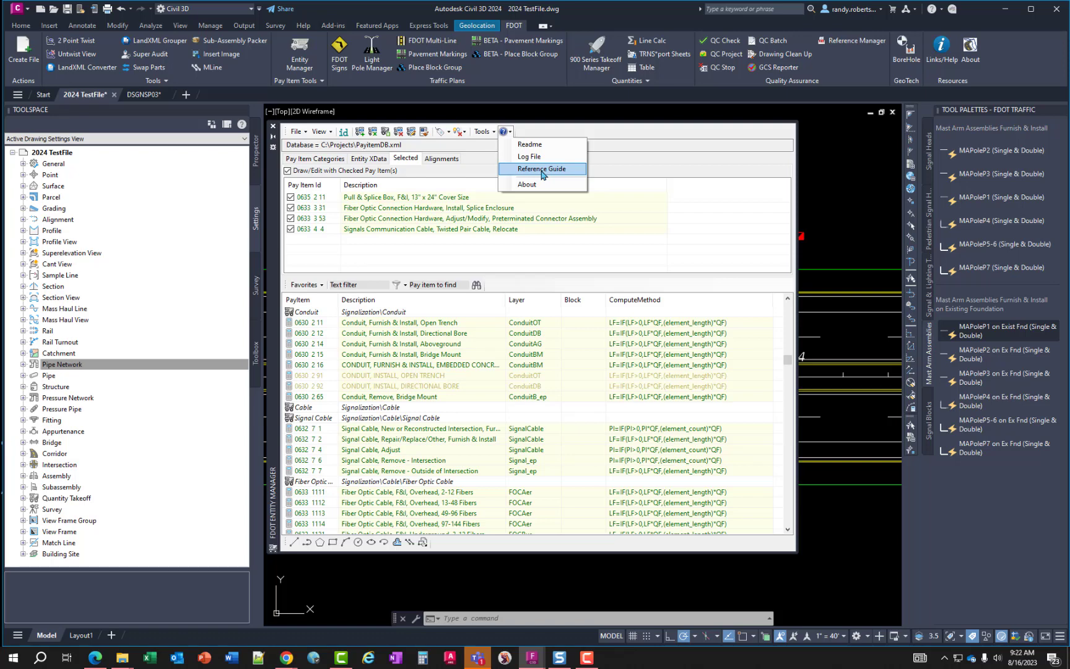
pyautogui.click(482, 131)
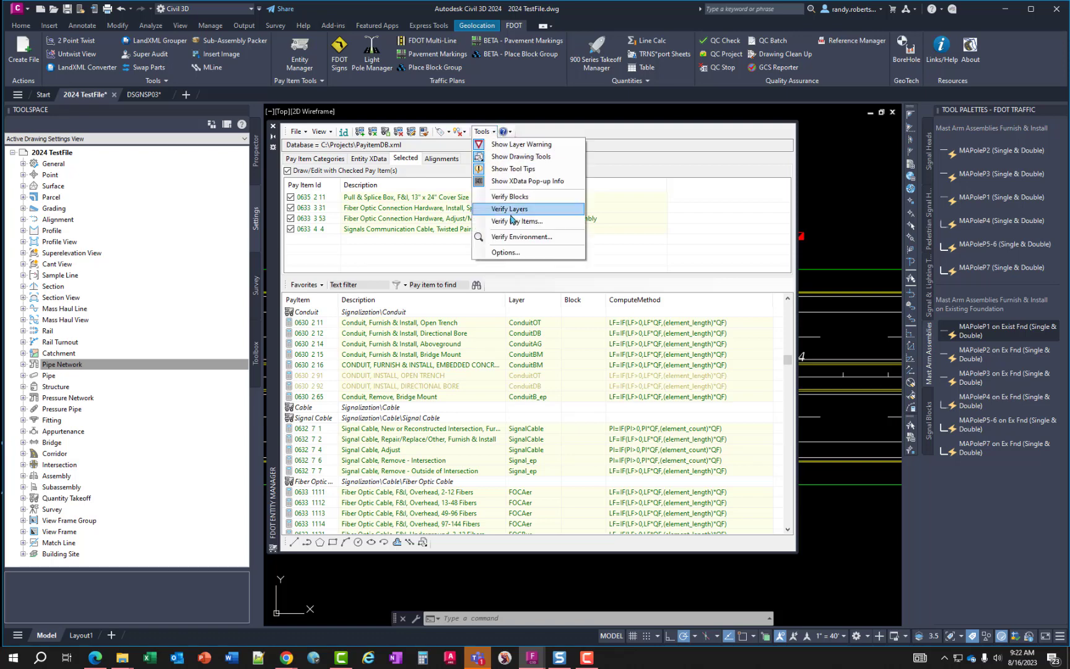
pyautogui.click(508, 253)
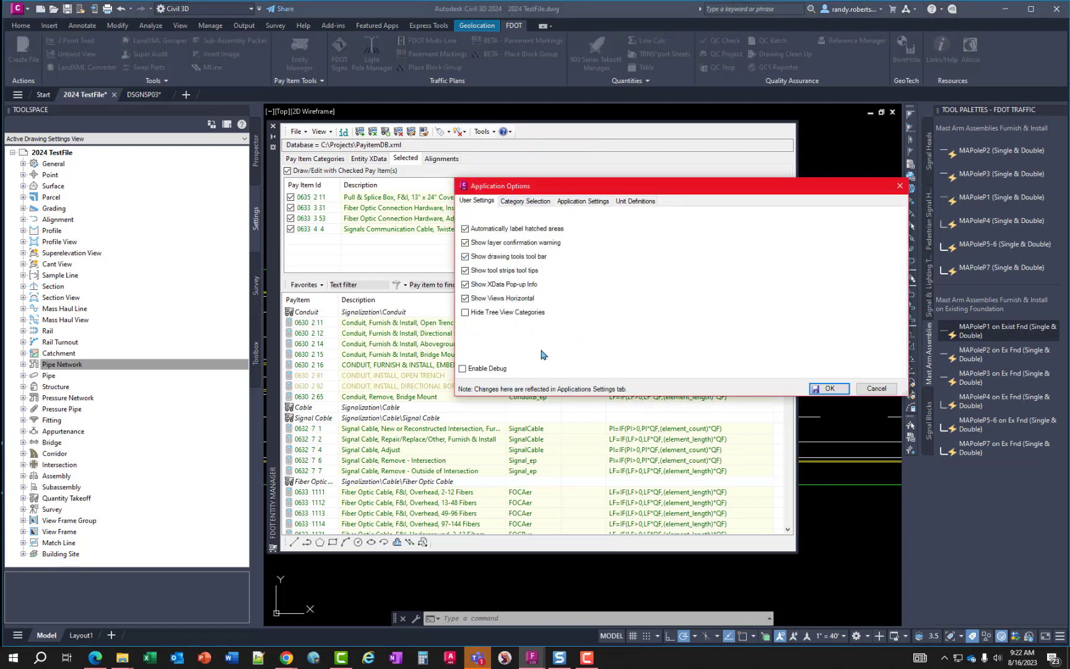
pyautogui.click(525, 201)
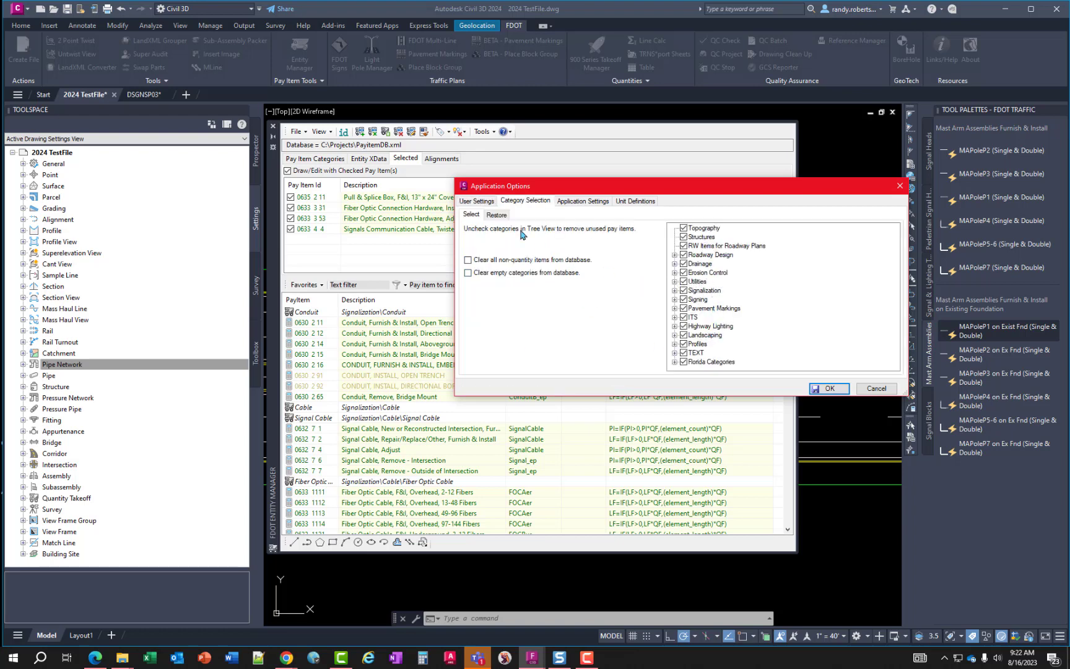
pyautogui.click(583, 201)
pyautogui.click(629, 202)
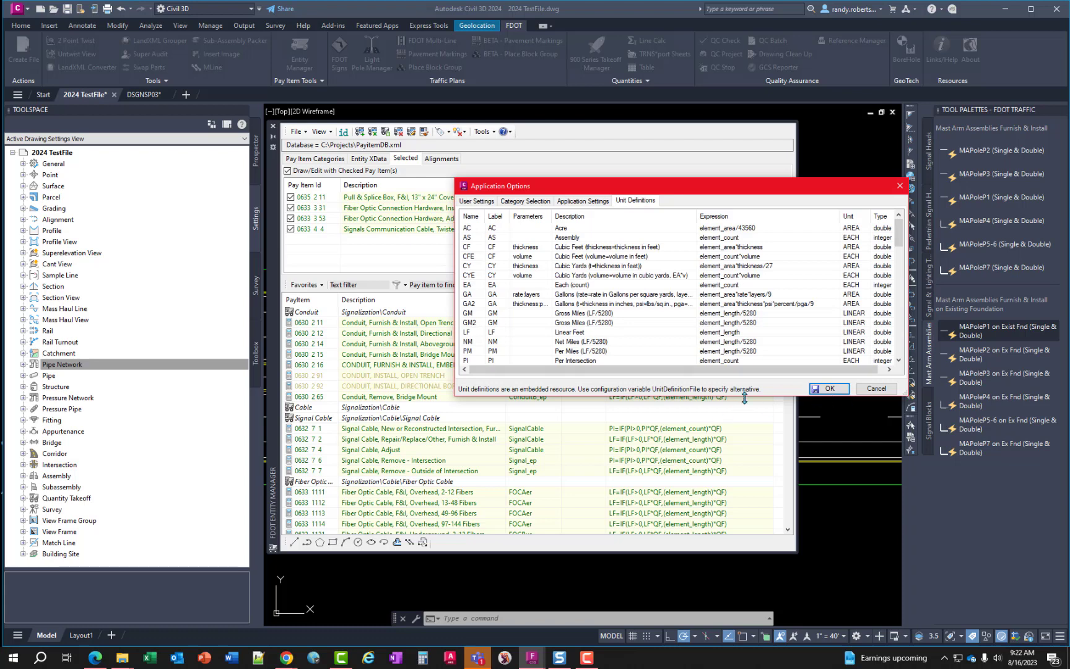
# Enlarge and move the options dialog, fit the Parameters column to its contents, and examine the list of unit definitions.
pyautogui.moveTo(744, 398); pyautogui.dragTo(739, 596)
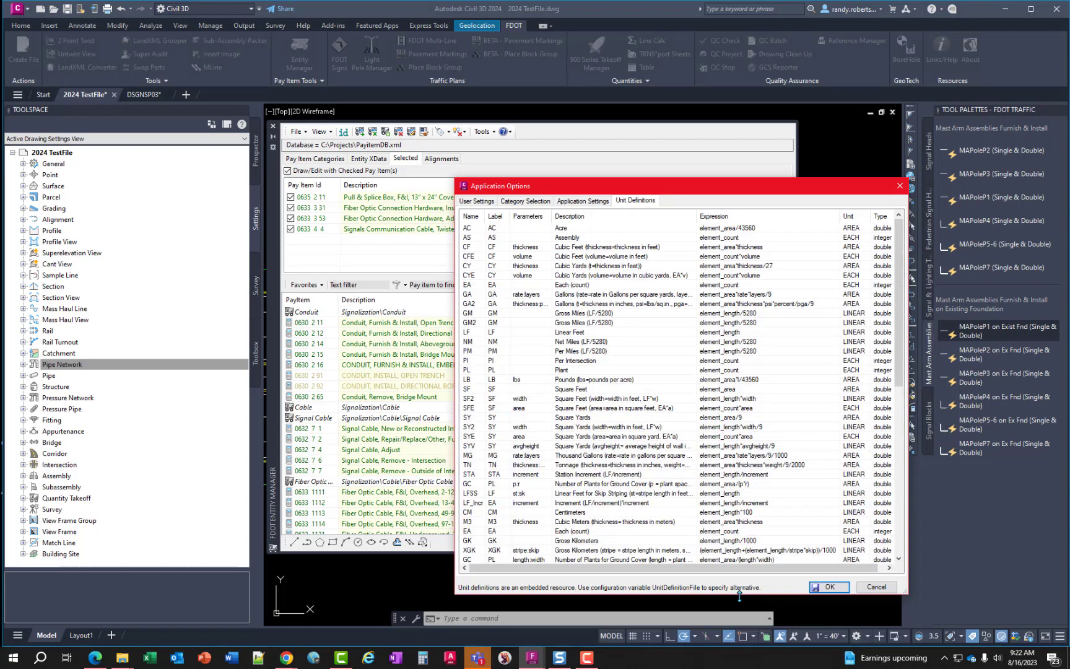
pyautogui.moveTo(462, 186); pyautogui.dragTo(339, 136)
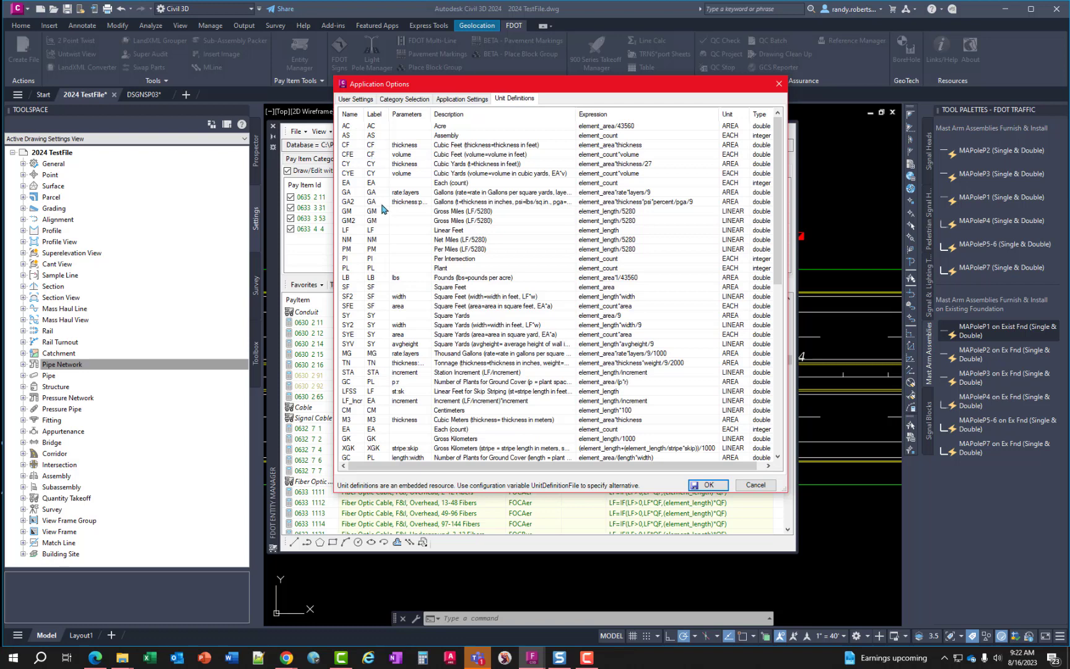
pyautogui.scroll(-8, 382, 228)
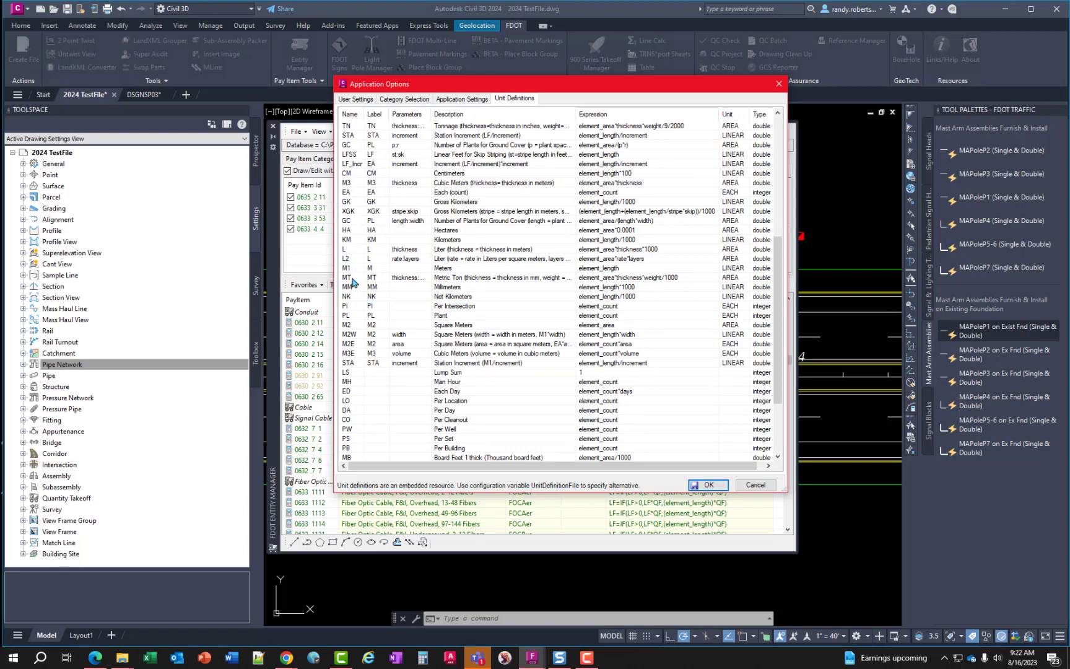
pyautogui.doubleClick(432, 115)
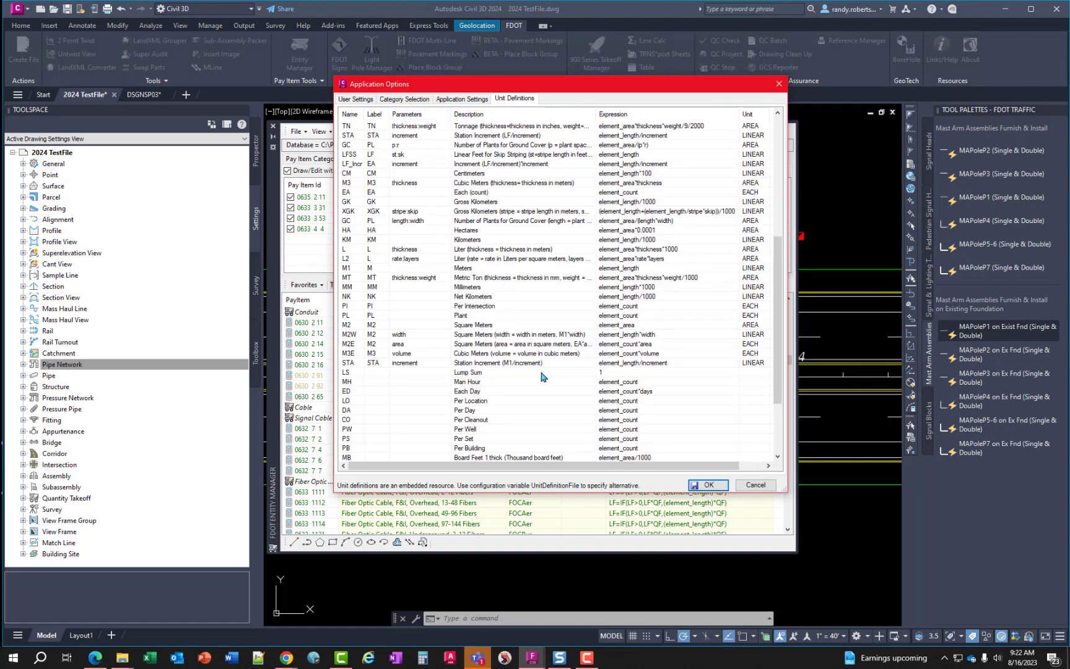
pyautogui.scroll(8, 396, 260)
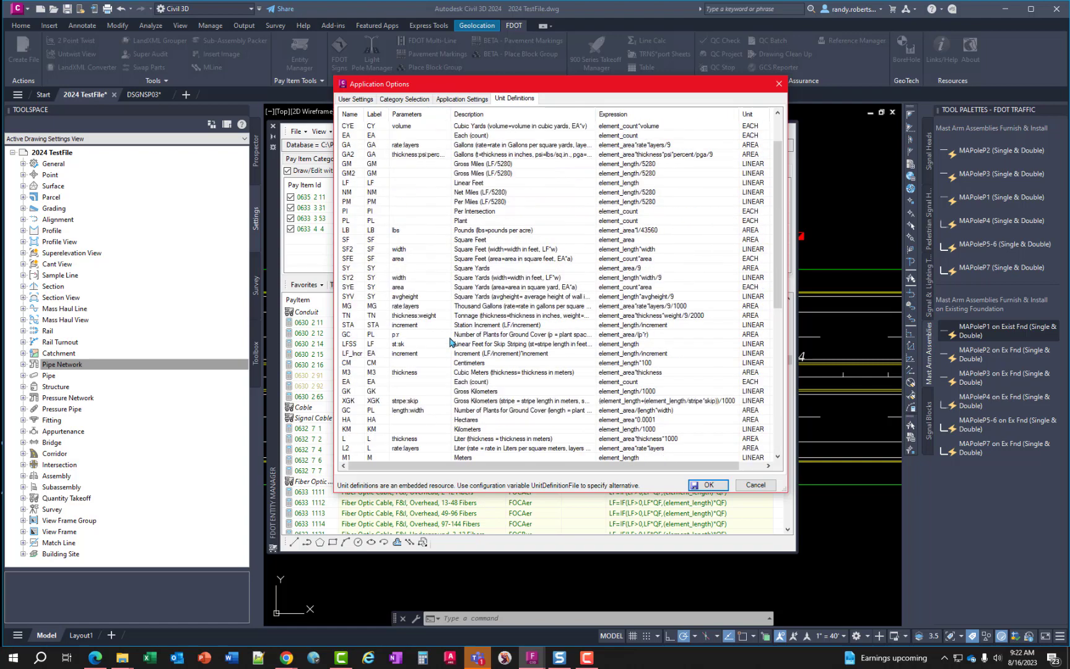